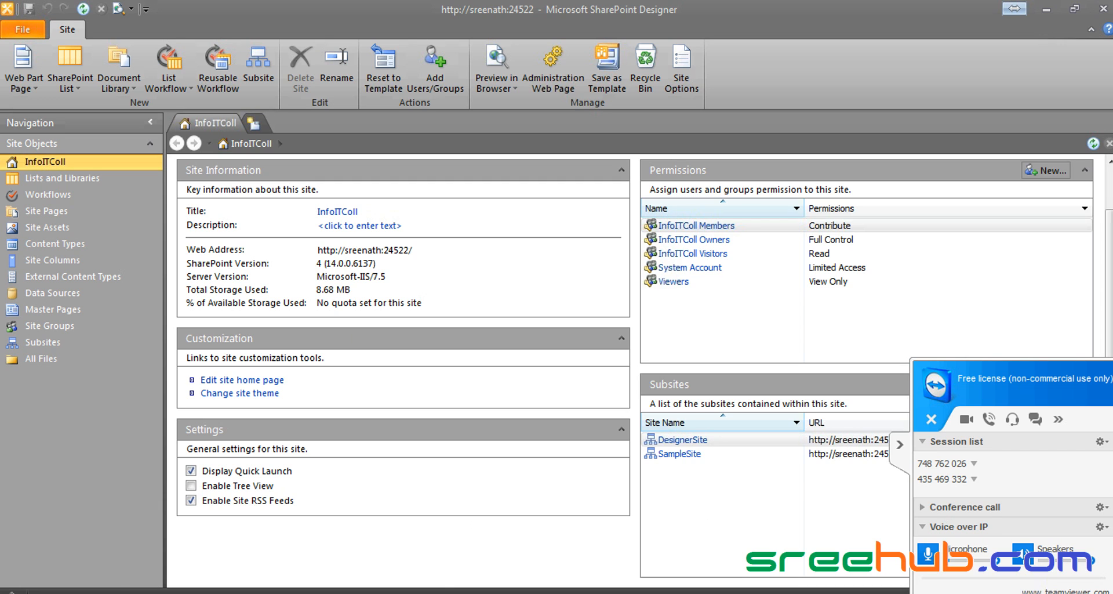
Step: Load the DesignerSite home page in Internet Explorer from the InfoITColl top navigation
{"action": "left_click", "coordinate": [113, 590]}
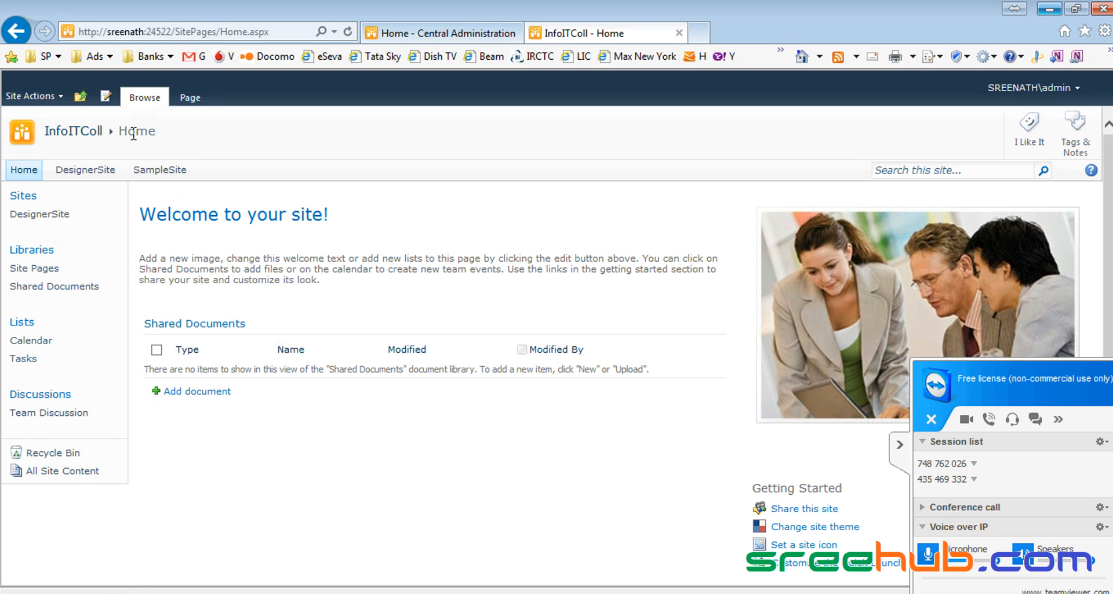
{"action": "left_click", "coordinate": [91, 172]}
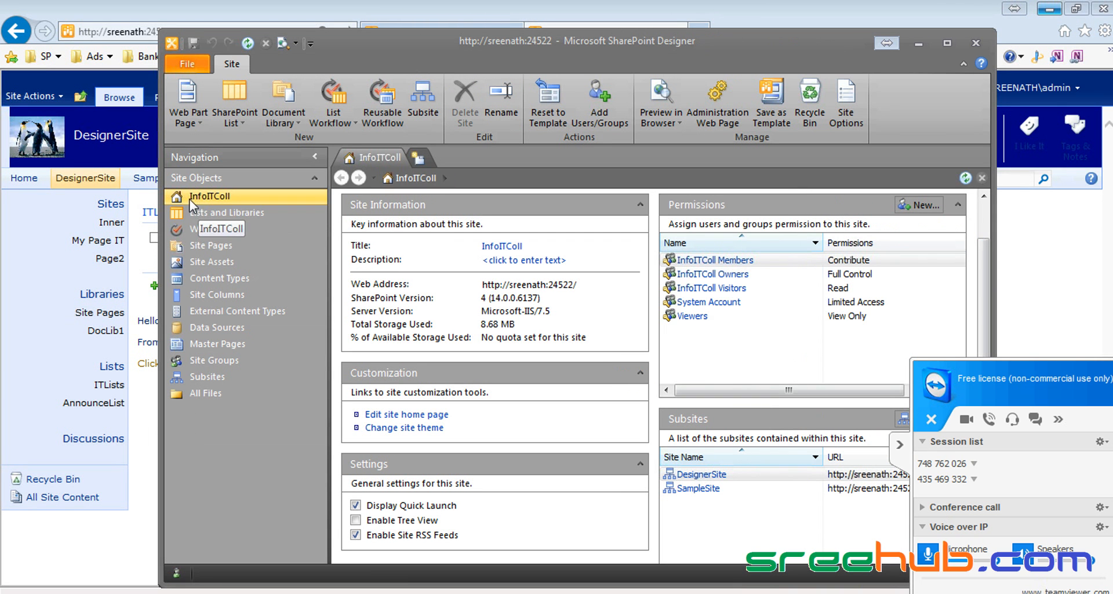
Step: List InfoITColl's master pages, then launch DesignerSite in a second Designer window via Site Actions
{"action": "left_click", "coordinate": [226, 344]}
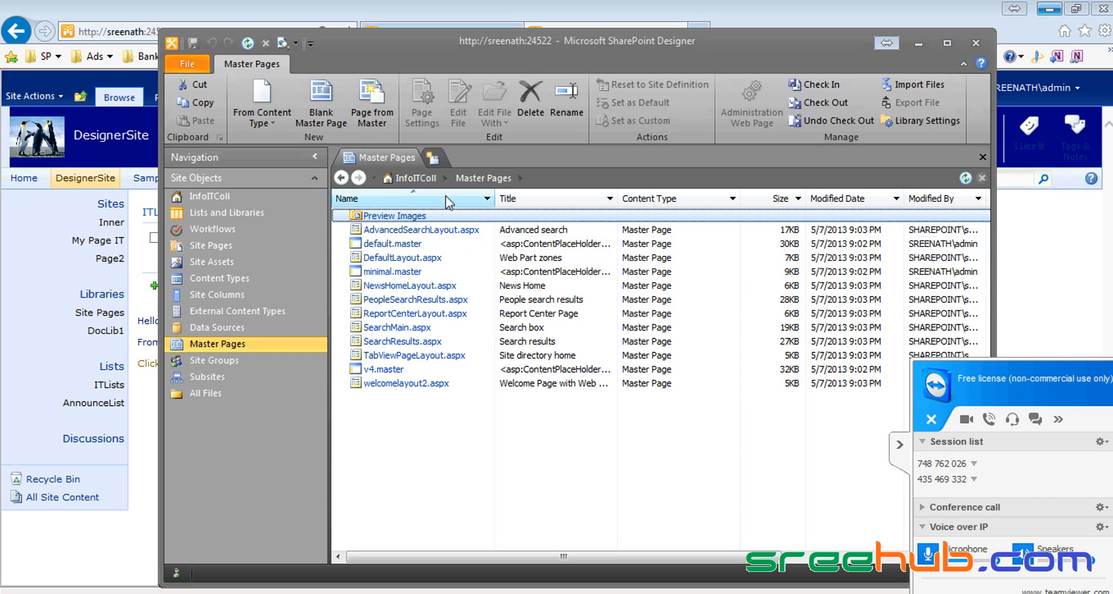
{"action": "left_click_drag", "start_coordinate": [524, 51], "coordinate": [693, 89]}
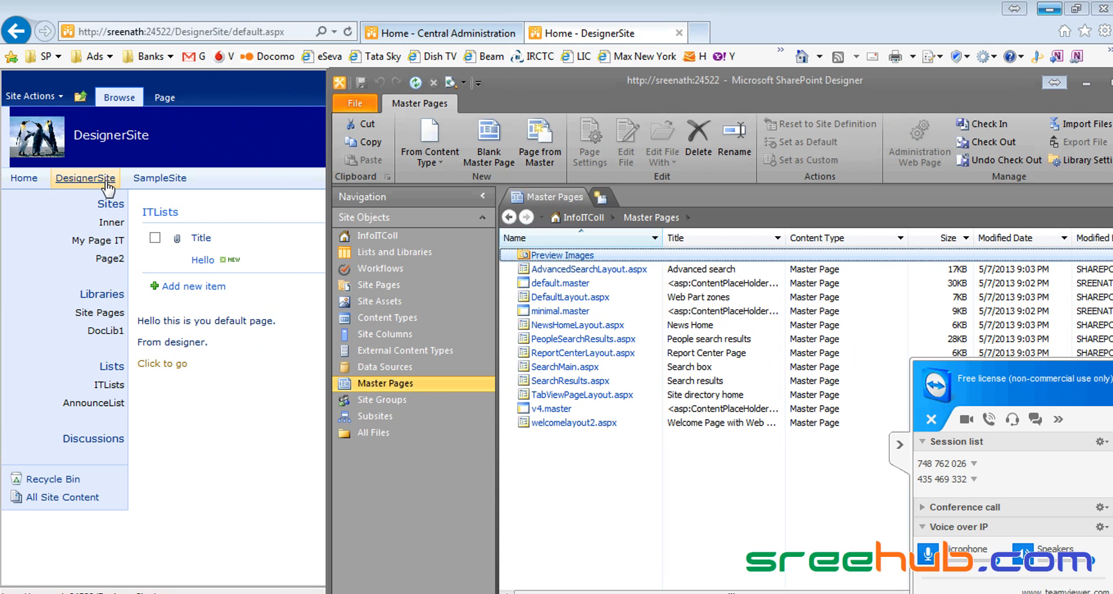
{"action": "left_click_drag", "start_coordinate": [868, 80], "coordinate": [827, 26]}
{"action": "left_click", "coordinate": [35, 96]}
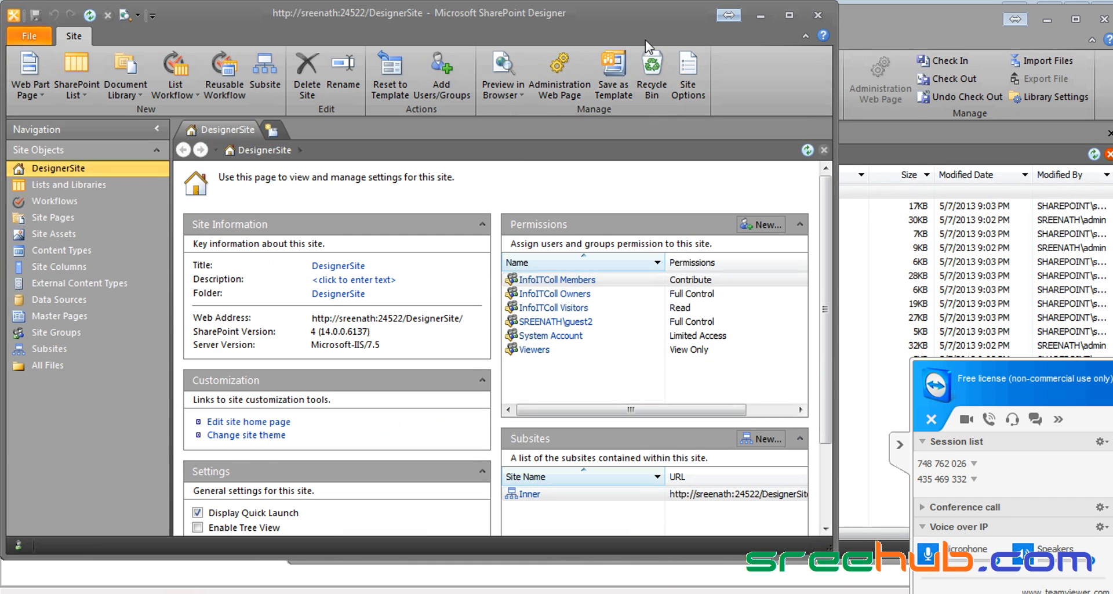
Step: Arrange the two Designer windows and list DesignerSite's master pages, including MyMain.master and MyMain1.master
{"action": "left_click_drag", "start_coordinate": [635, 16], "coordinate": [637, 152]}
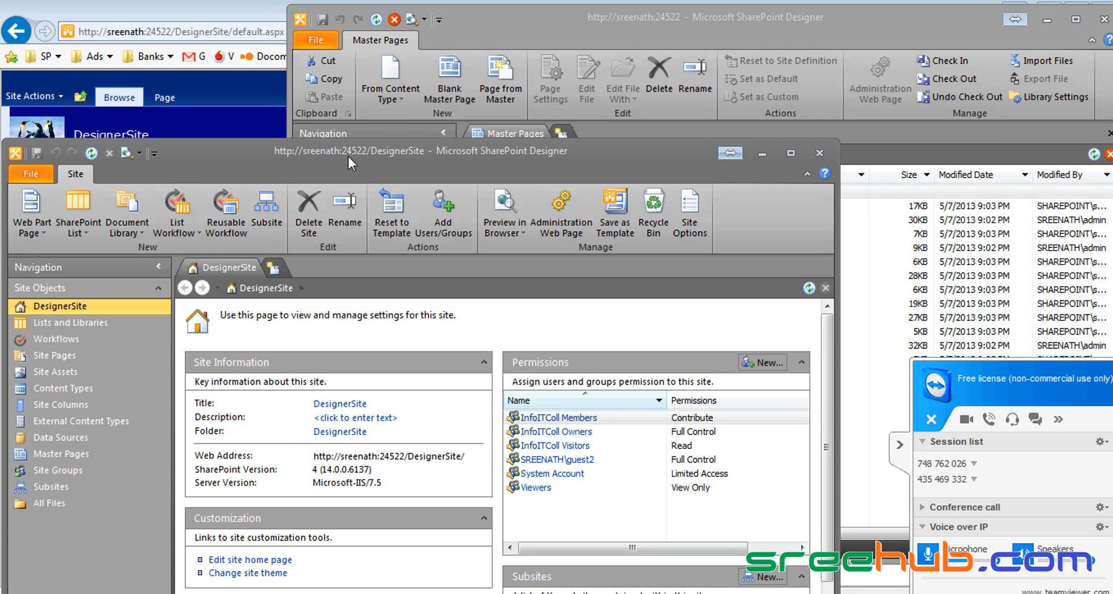
{"action": "left_click_drag", "start_coordinate": [348, 155], "coordinate": [534, 159]}
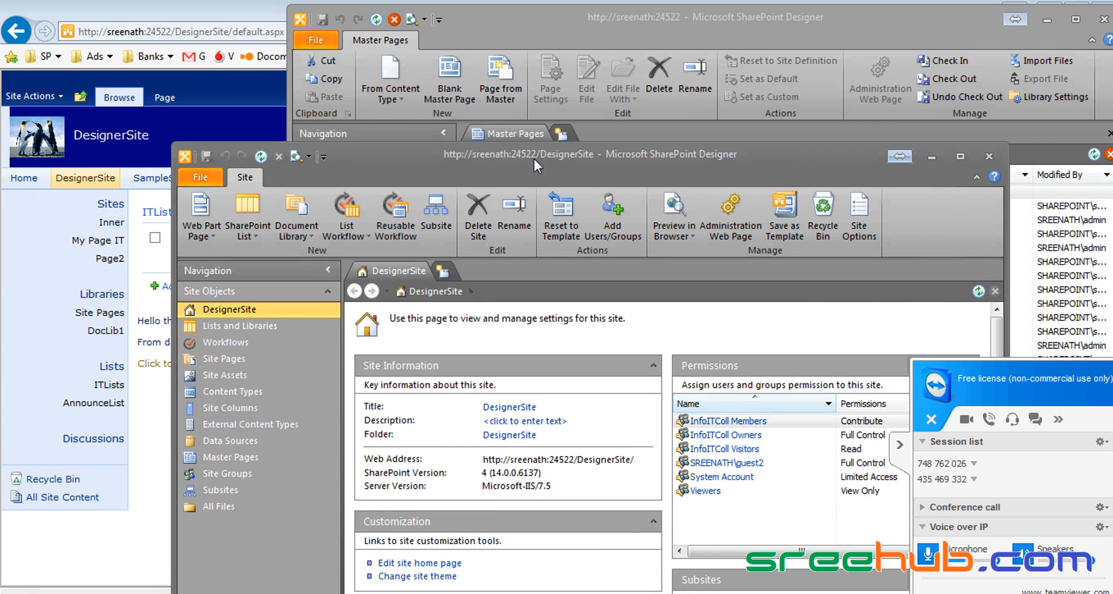
{"action": "left_click", "coordinate": [601, 25]}
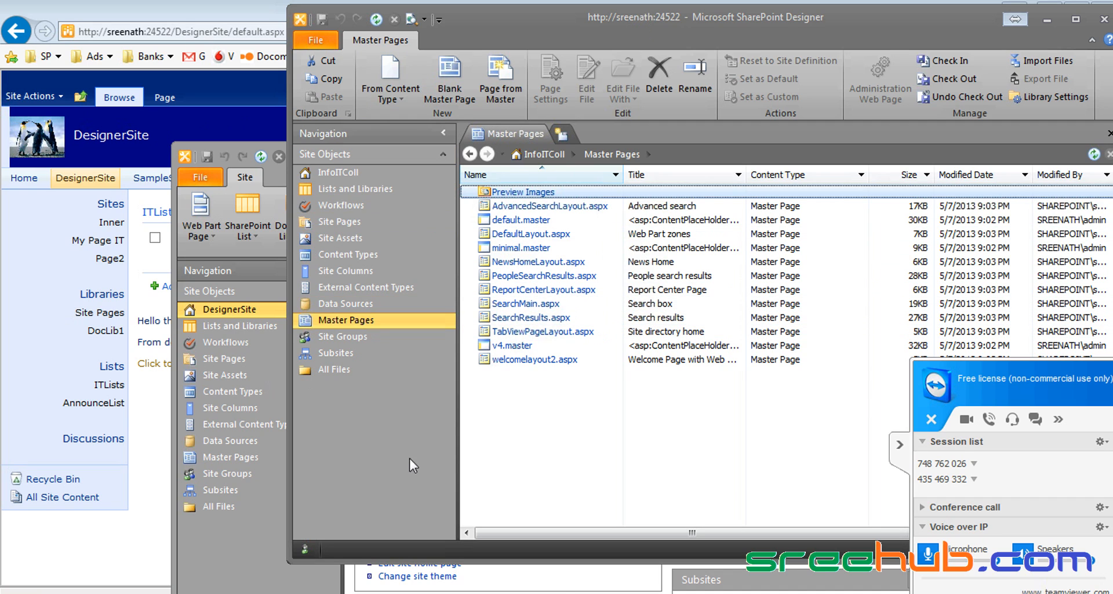
{"action": "left_click", "coordinate": [556, 585]}
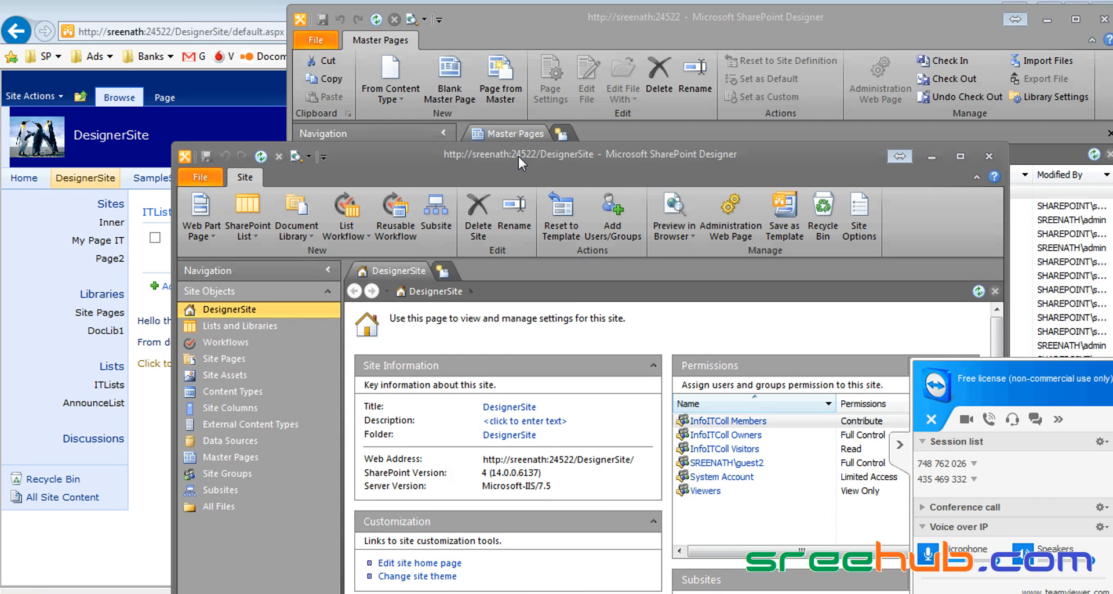
{"action": "left_click_drag", "start_coordinate": [518, 155], "coordinate": [448, 58]}
{"action": "left_click", "coordinate": [177, 362]}
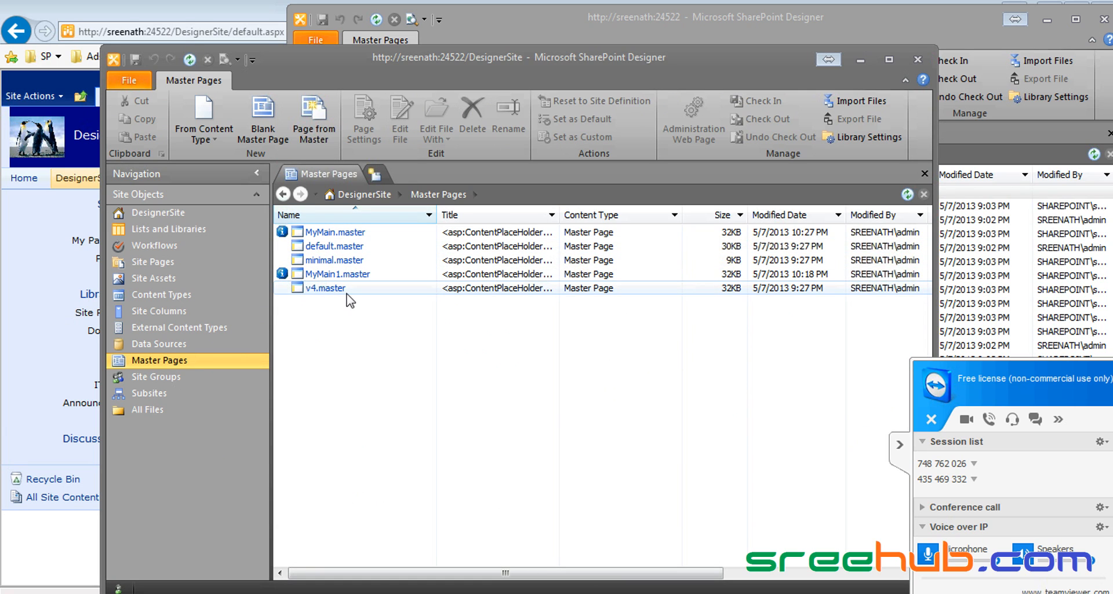
Step: Check the available actions for MyMain1.master without choosing any
{"action": "left_click_drag", "start_coordinate": [371, 58], "coordinate": [569, 57]}
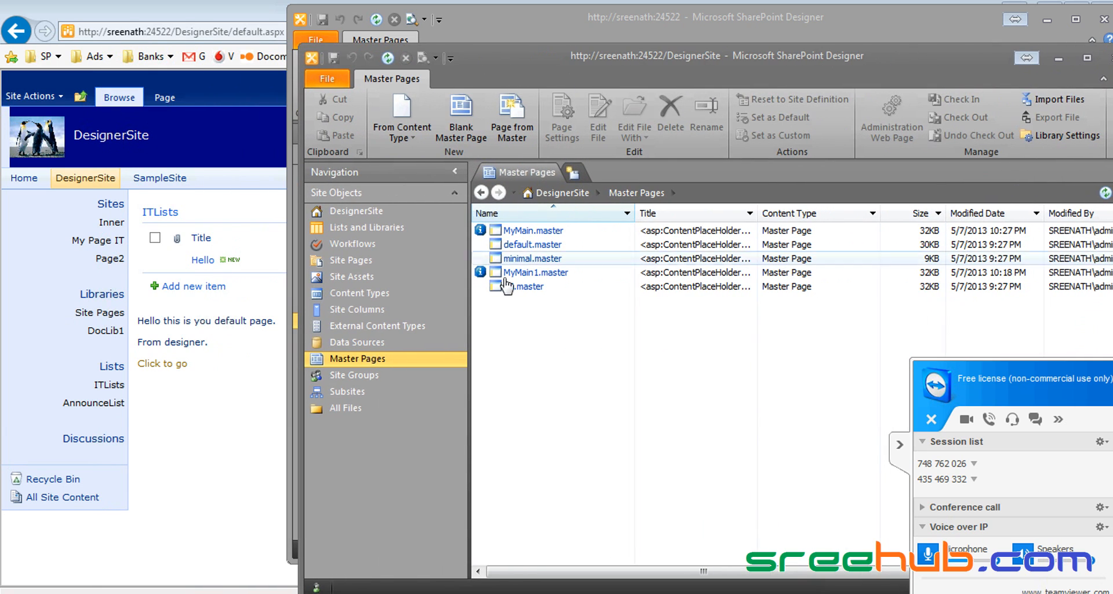
{"action": "left_click", "coordinate": [528, 273]}
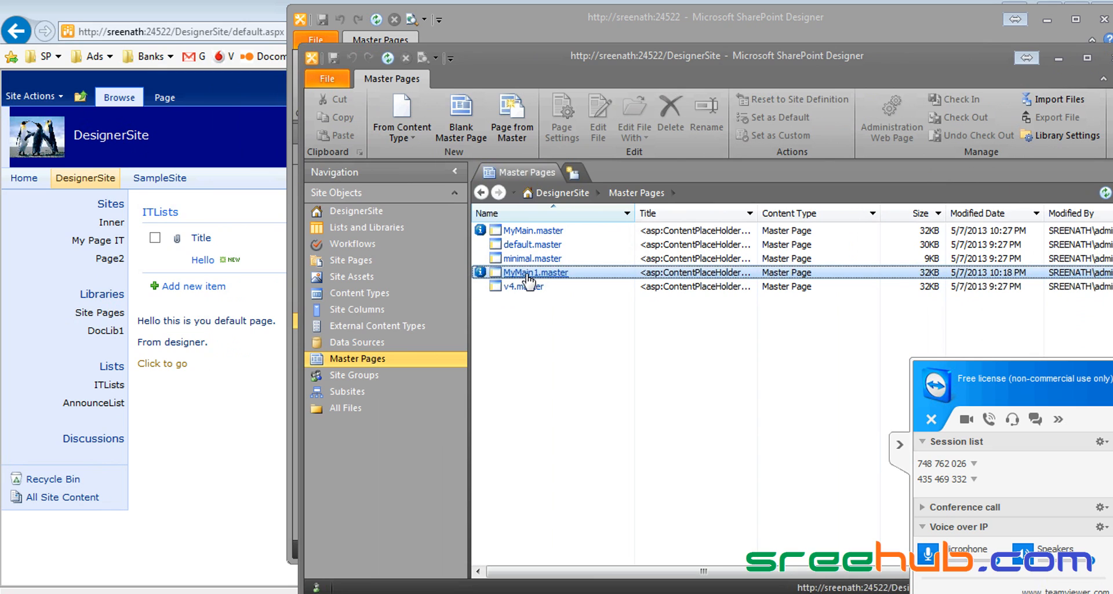
{"action": "right_click", "coordinate": [529, 277]}
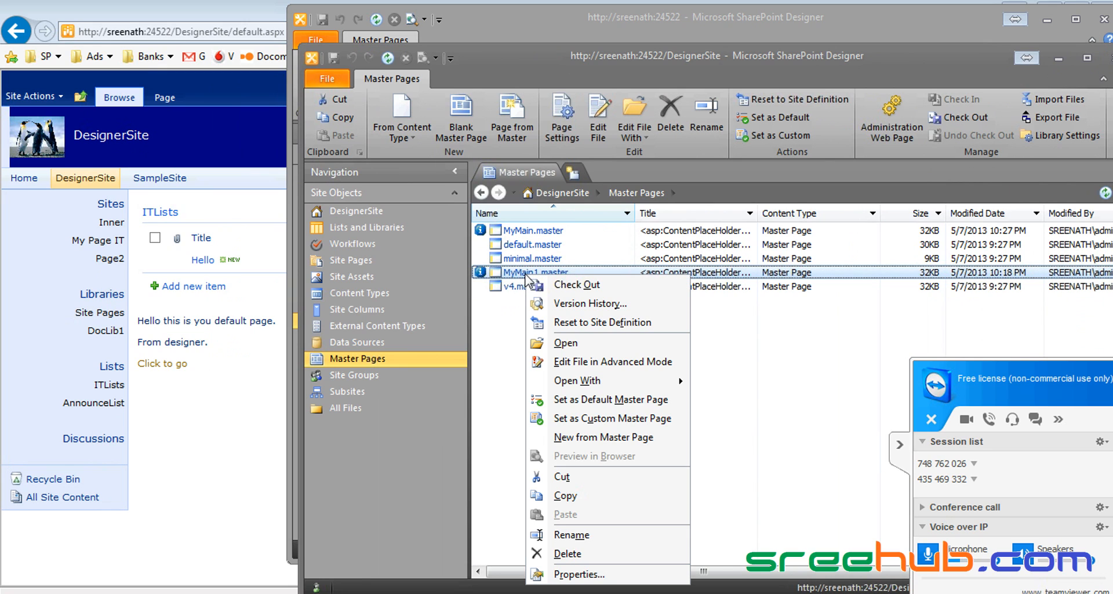
{"action": "left_click", "coordinate": [491, 328]}
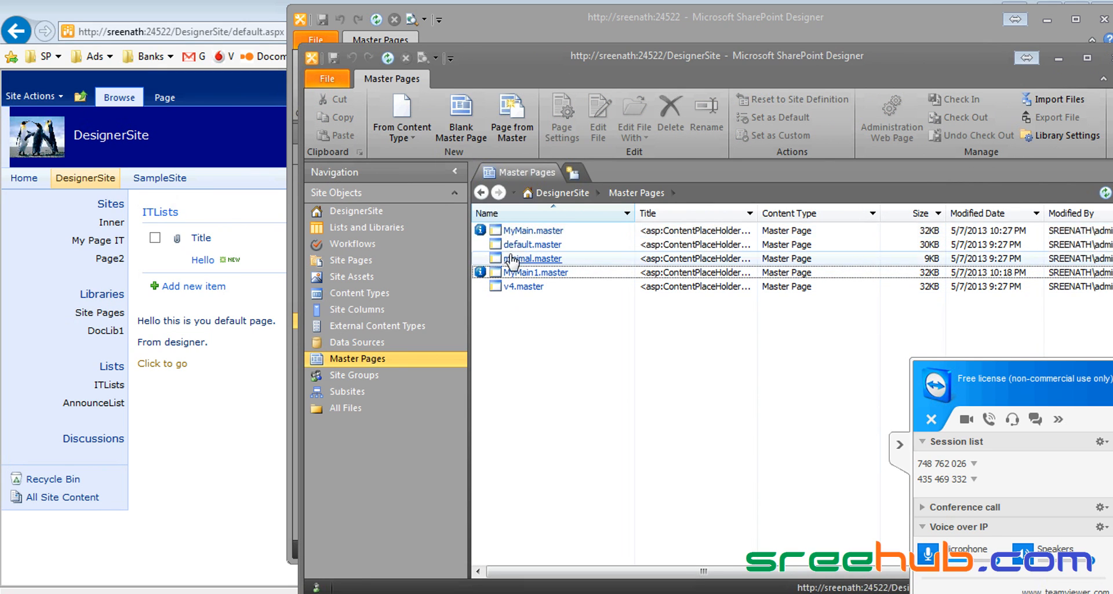
Step: Close the InfoITColl Designer window and maximize the DesignerSite window
{"action": "left_click", "coordinate": [797, 1]}
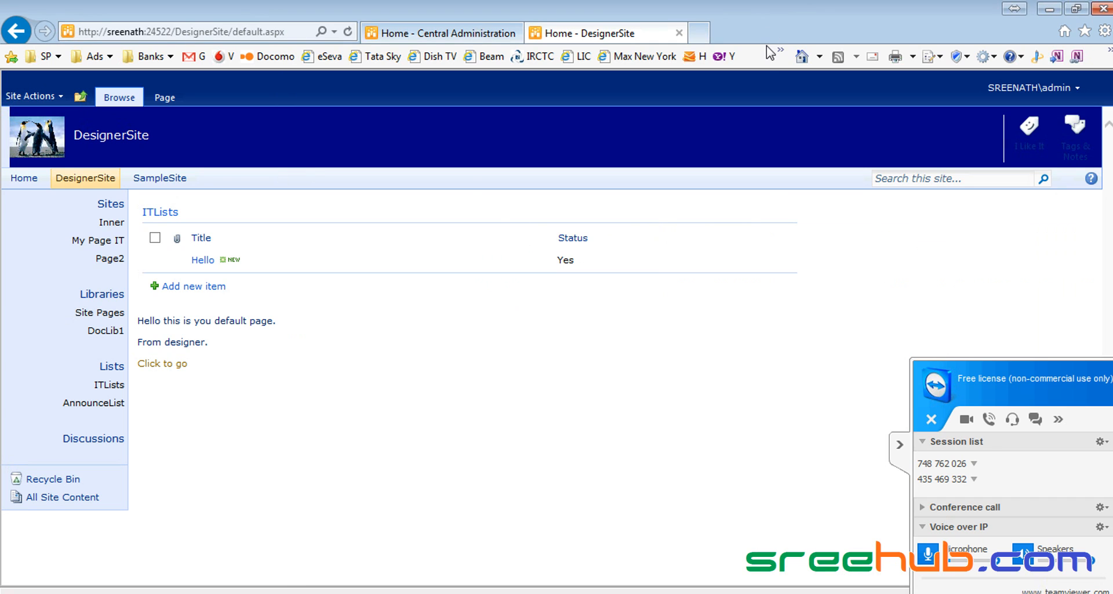
{"action": "key", "text": "alt+Tab"}
{"action": "key", "text": "alt+Tab"}
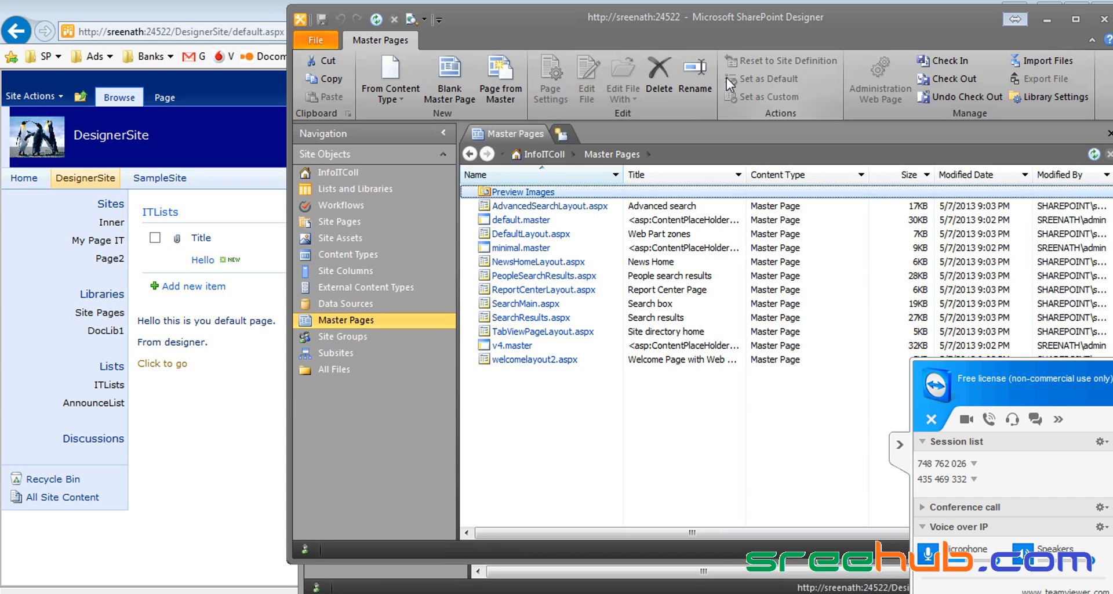
{"action": "left_click_drag", "start_coordinate": [777, 29], "coordinate": [618, 30]}
{"action": "left_click", "coordinate": [938, 22]}
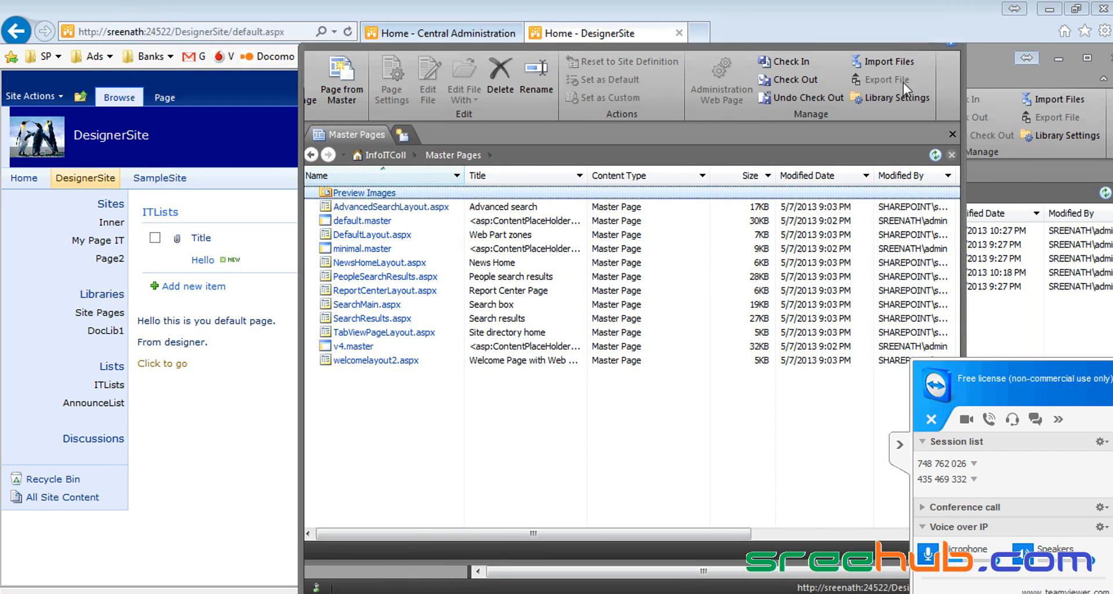
{"action": "double_click", "coordinate": [863, 64]}
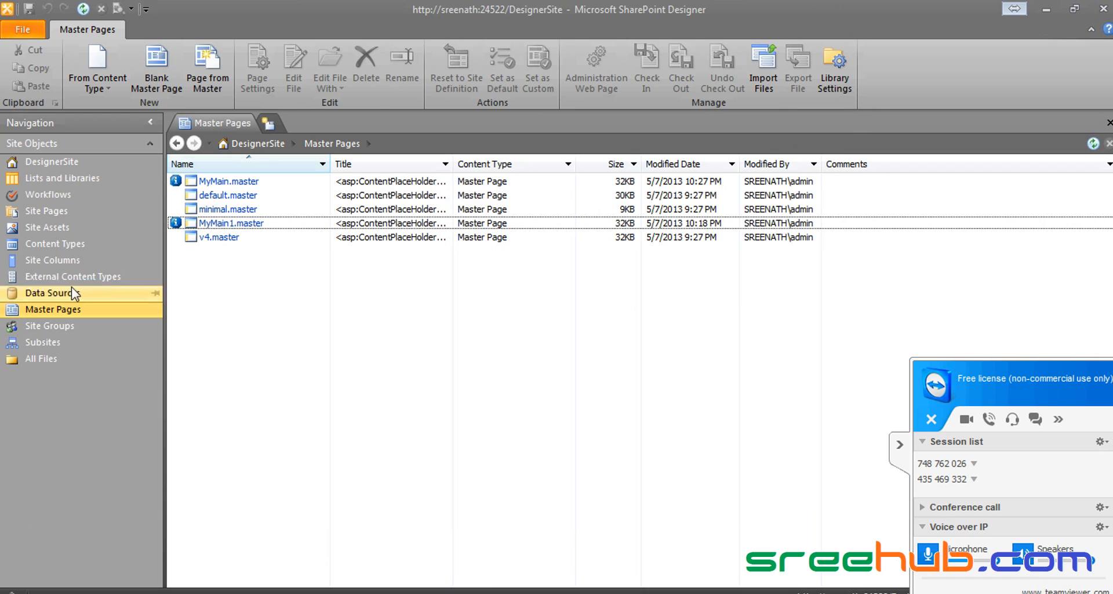
{"action": "left_click", "coordinate": [29, 33]}
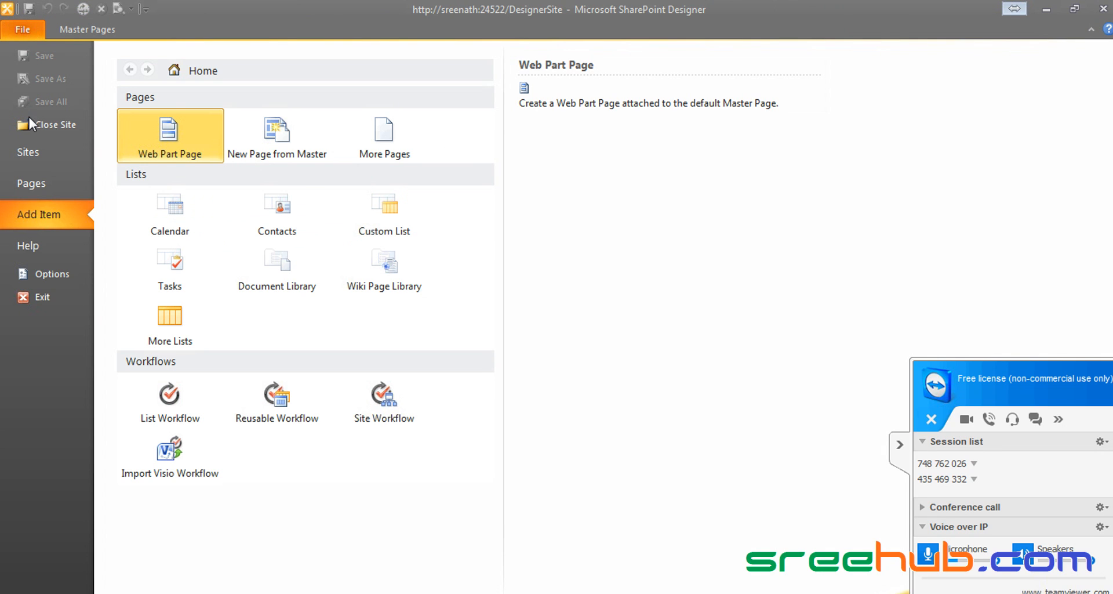
{"action": "key", "text": "Escape"}
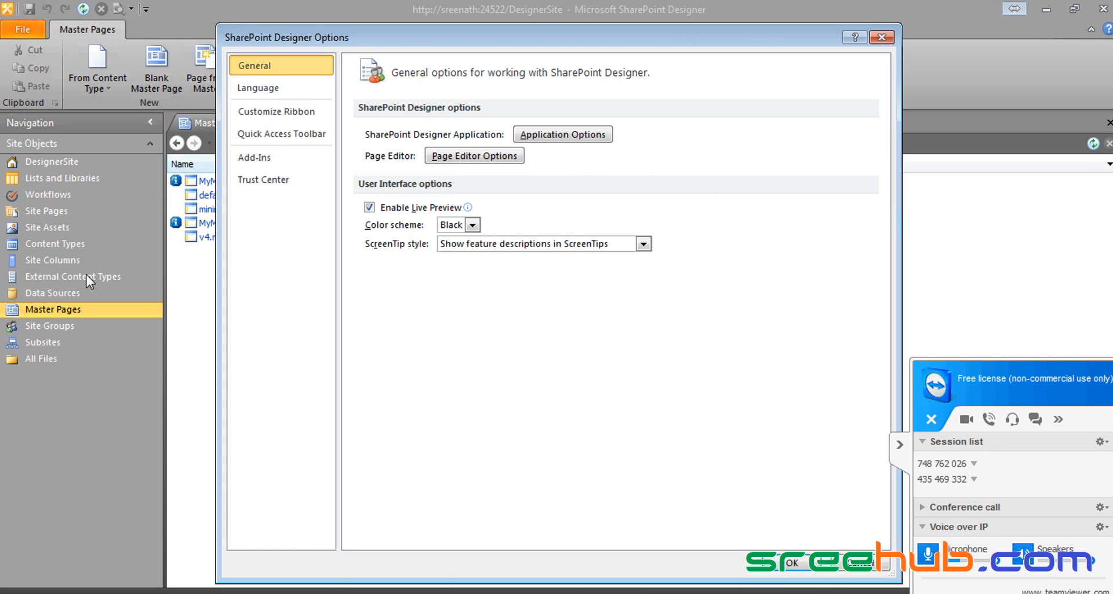
{"action": "left_click", "coordinate": [472, 226]}
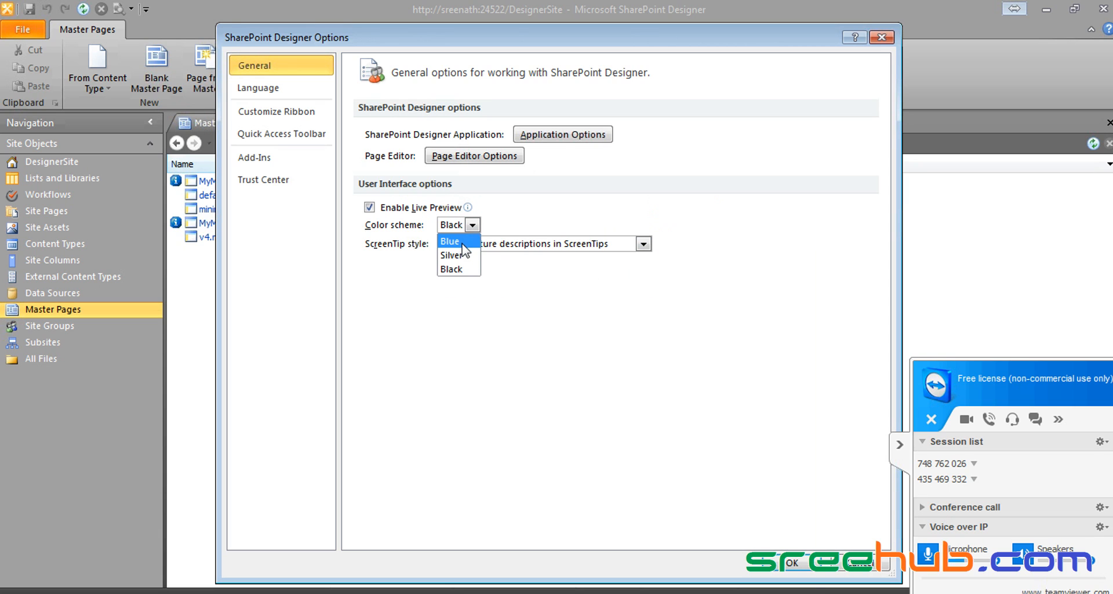
{"action": "left_click", "coordinate": [451, 240]}
{"action": "left_click", "coordinate": [791, 562]}
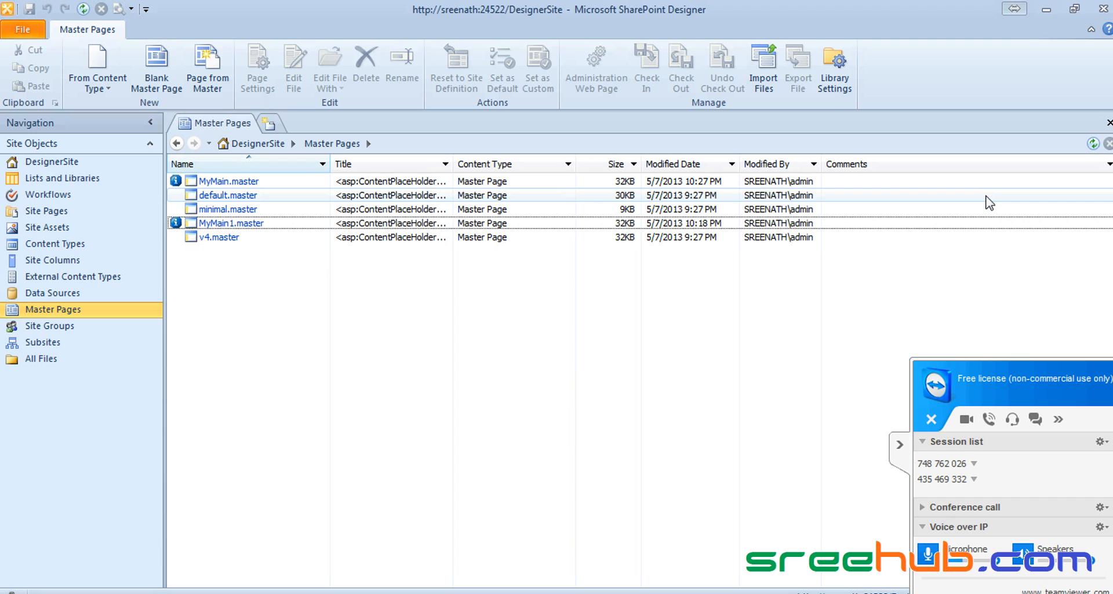
{"action": "left_click", "coordinate": [27, 27]}
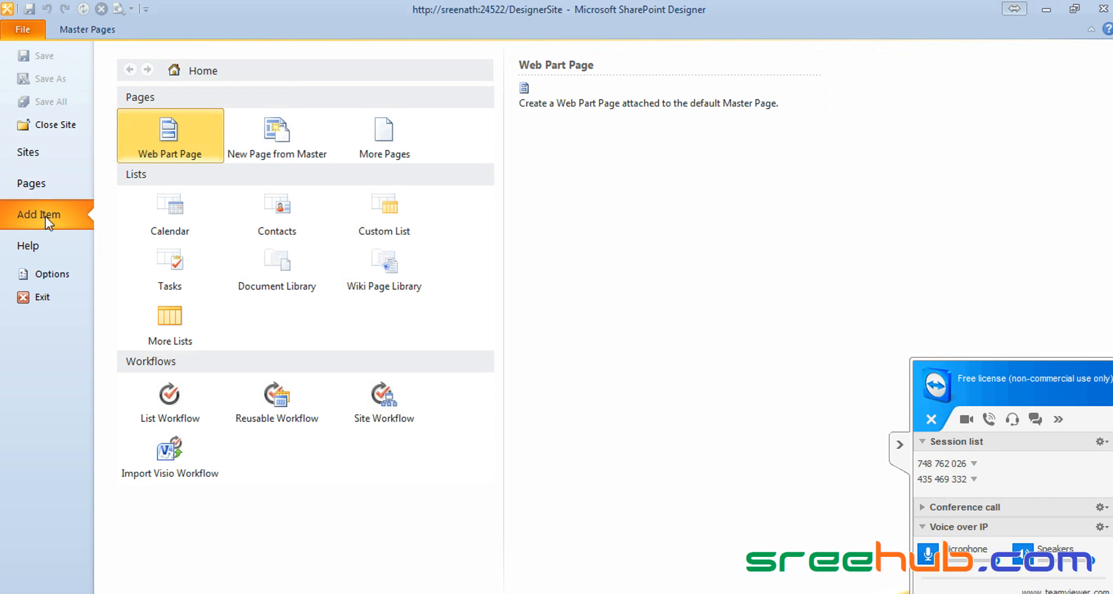
{"action": "left_click", "coordinate": [50, 273]}
{"action": "left_click", "coordinate": [473, 225]}
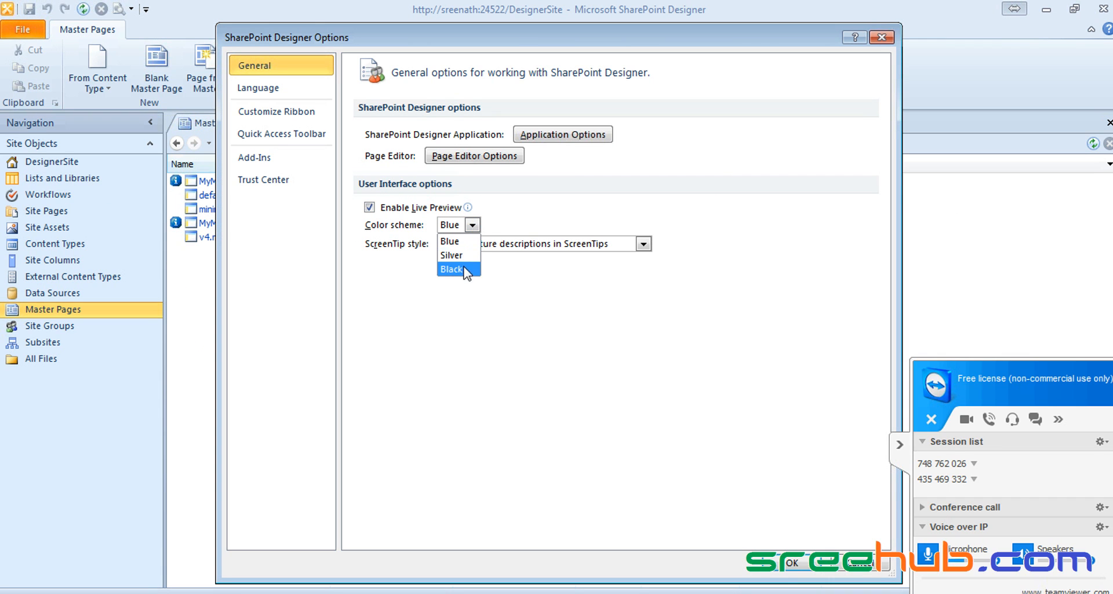
{"action": "left_click", "coordinate": [458, 269]}
{"action": "left_click", "coordinate": [791, 562]}
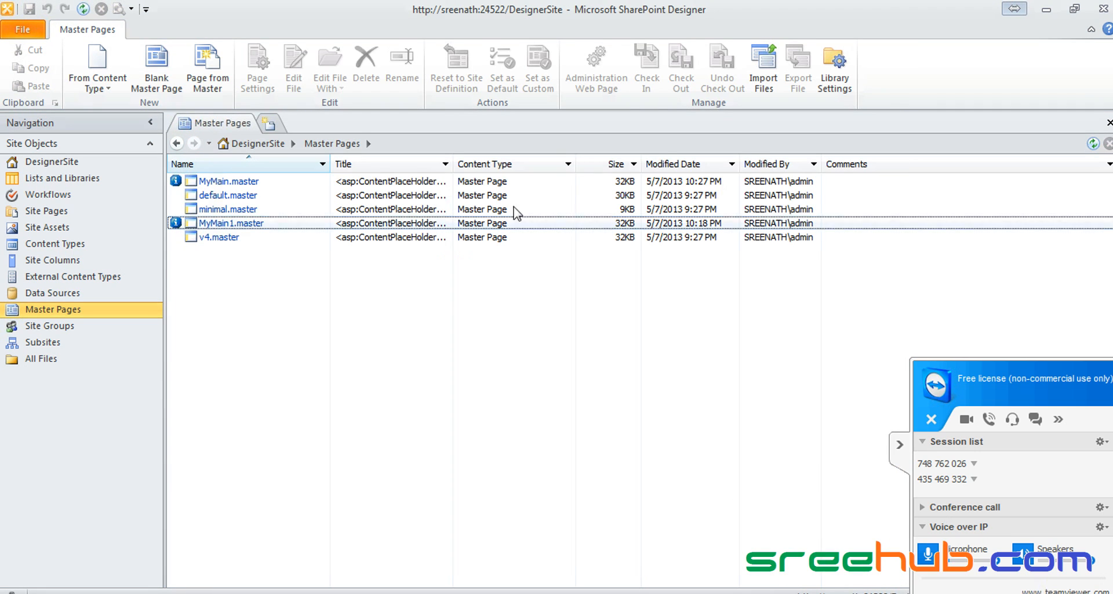
{"action": "left_click", "coordinate": [22, 29]}
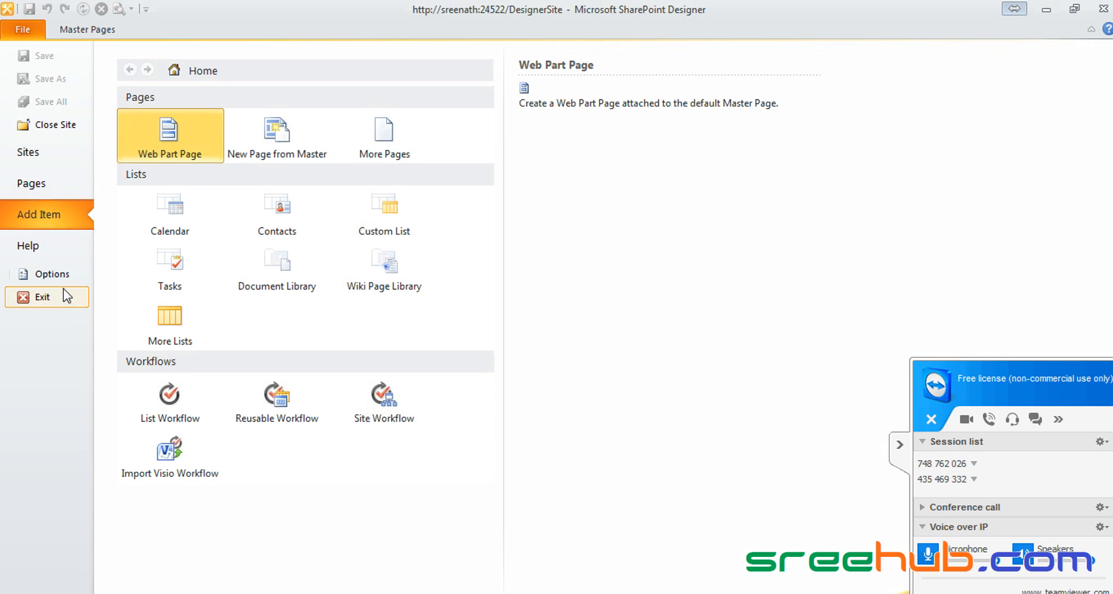
{"action": "left_click", "coordinate": [50, 272]}
{"action": "left_click", "coordinate": [458, 225]}
{"action": "left_click", "coordinate": [458, 270]}
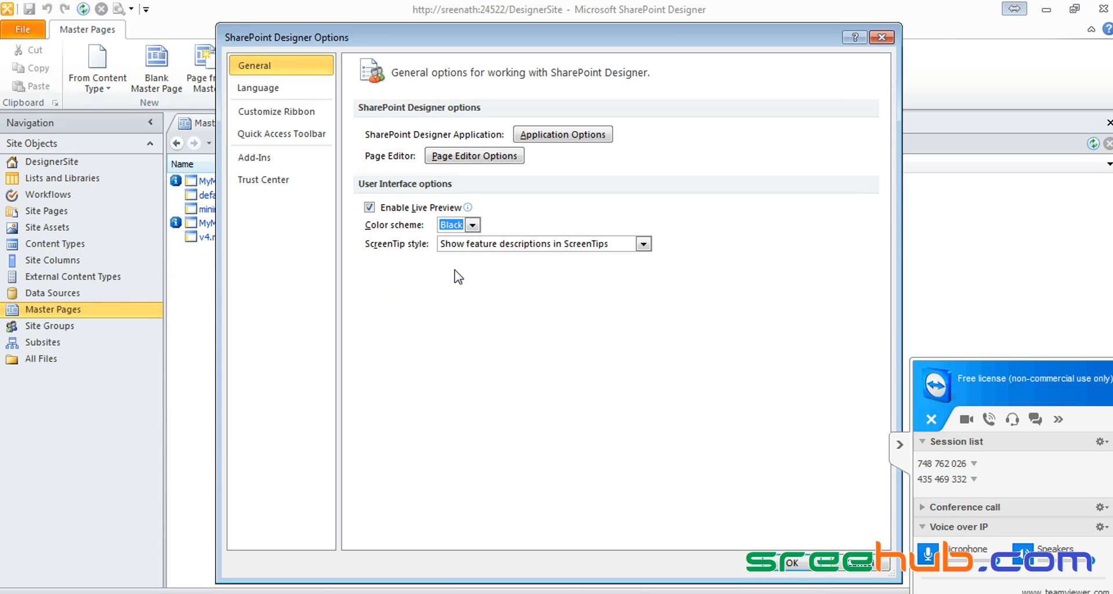
{"action": "left_click", "coordinate": [803, 561]}
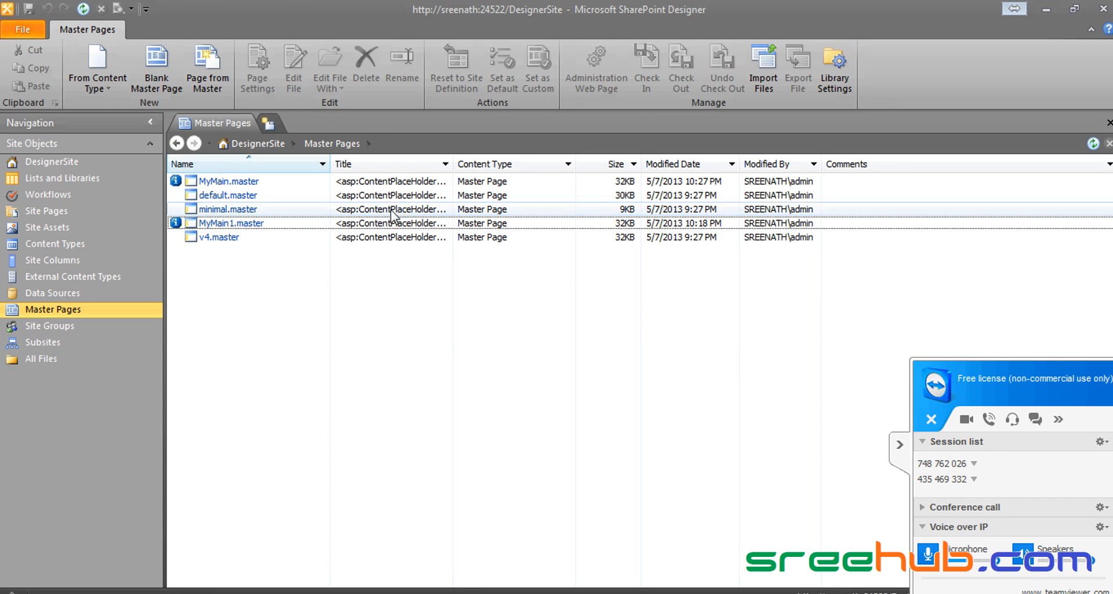
Step: Open MyMain.master's file settings page from the Master Pages list
{"action": "left_click", "coordinate": [900, 448]}
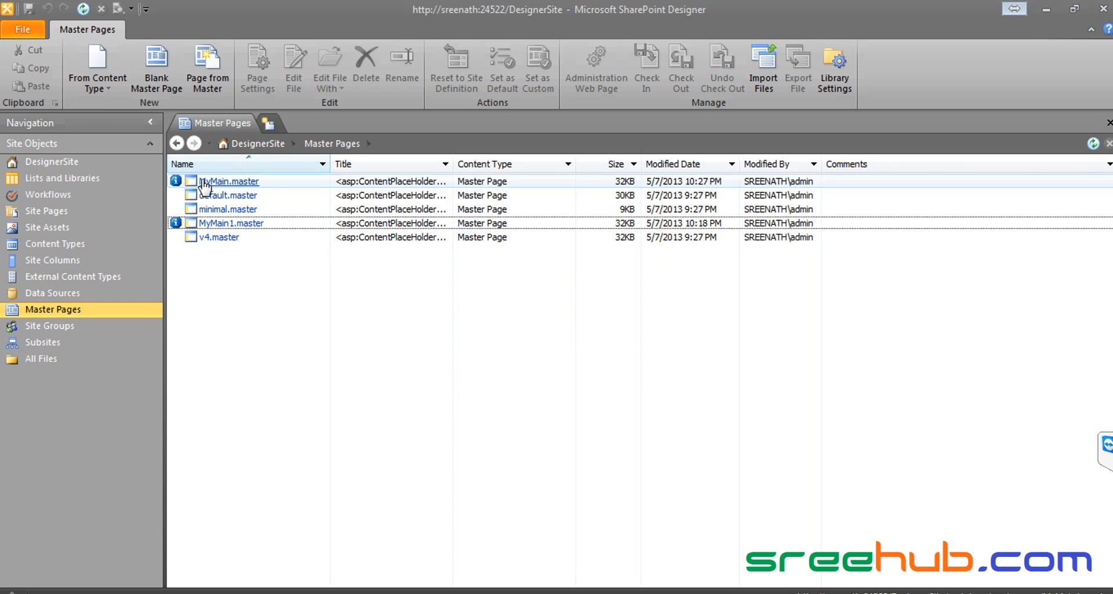
{"action": "left_click", "coordinate": [203, 182]}
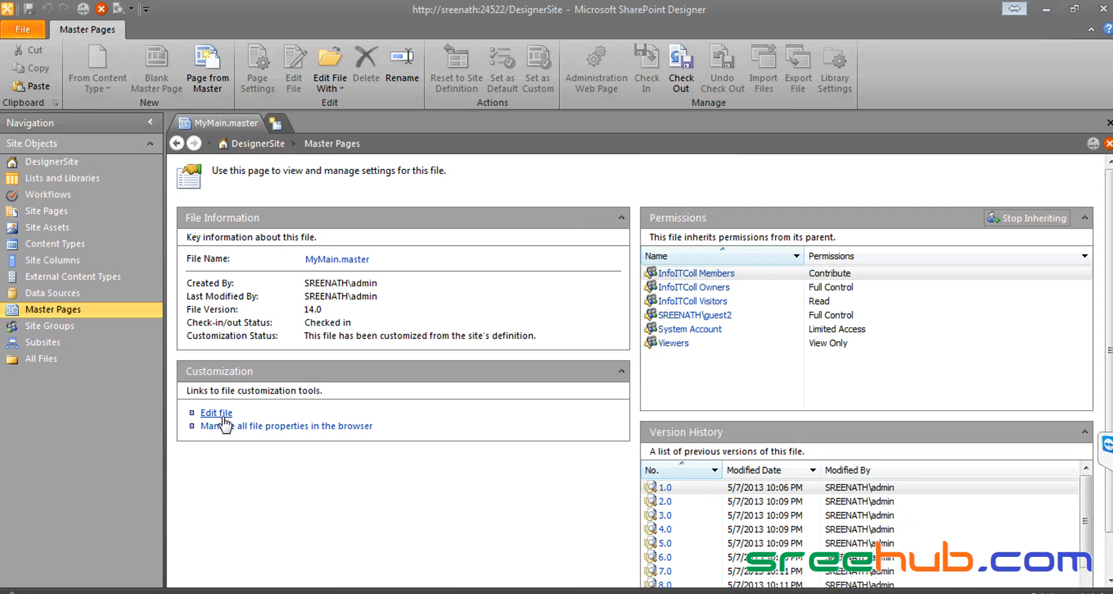
Step: Open MyMain.master in the advanced editor via the Edit file link
{"action": "left_click", "coordinate": [222, 412]}
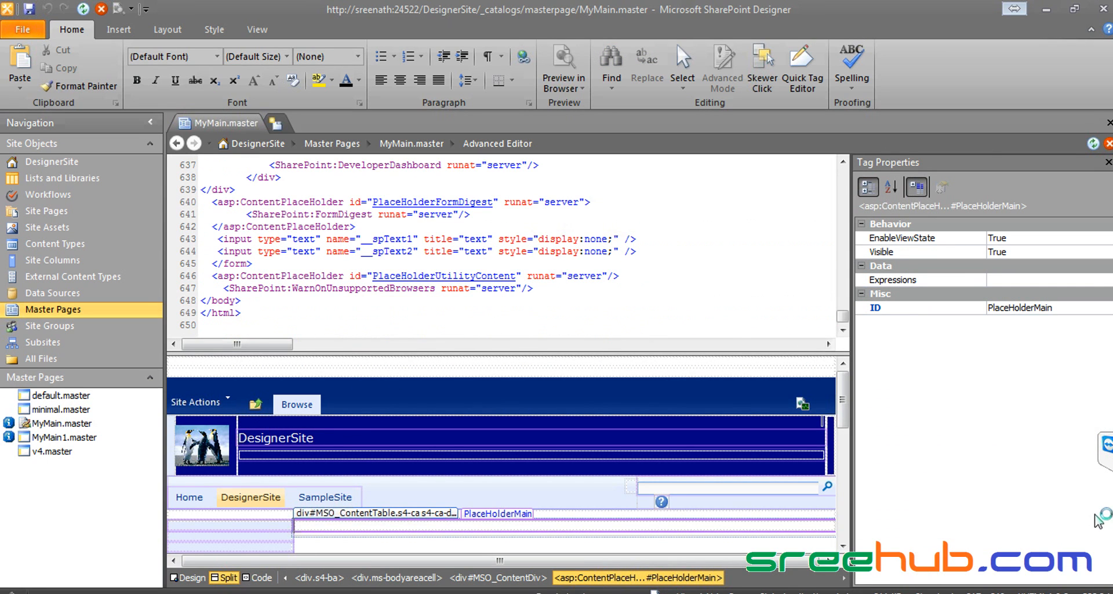
Step: Set the DesignerSite title link's ForeColor to Yellow and save MyMain.master
{"action": "left_click", "coordinate": [306, 437]}
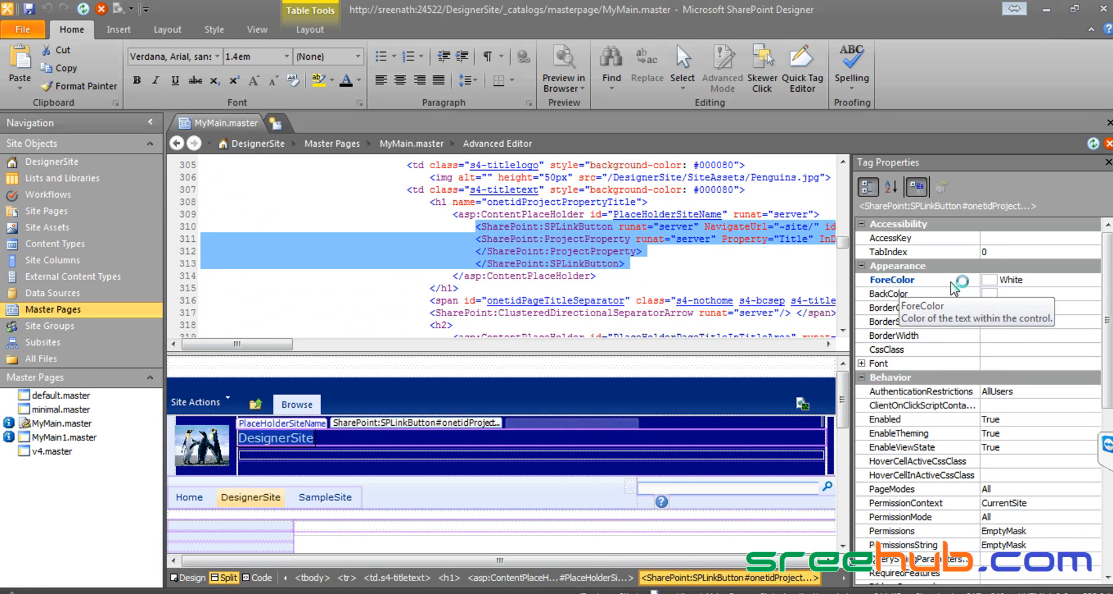
{"action": "left_click", "coordinate": [1089, 279]}
{"action": "left_click", "coordinate": [1093, 280]}
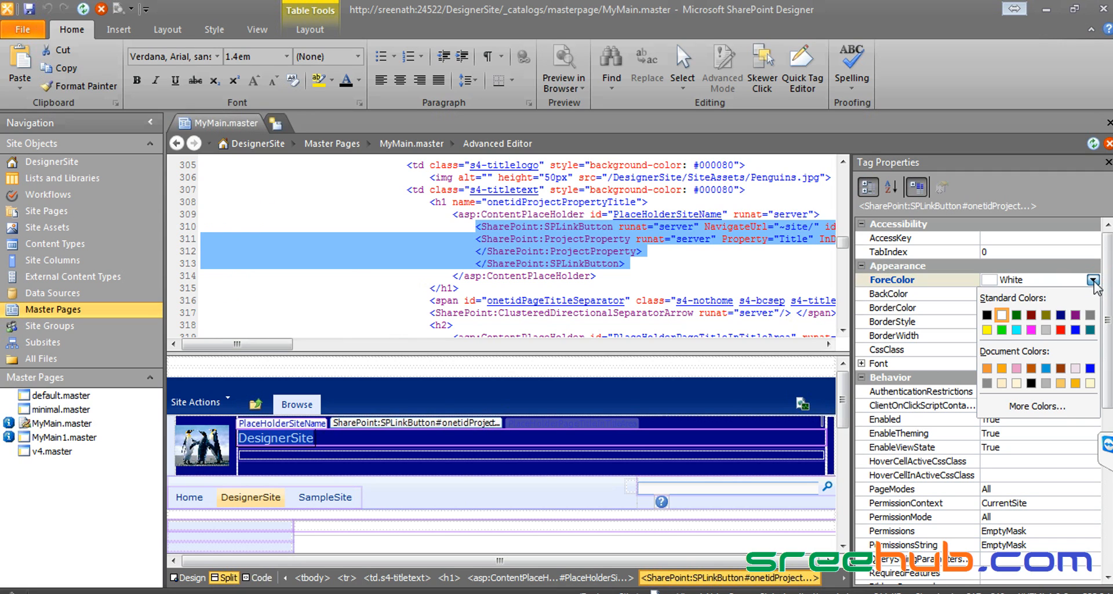
{"action": "left_click", "coordinate": [986, 330]}
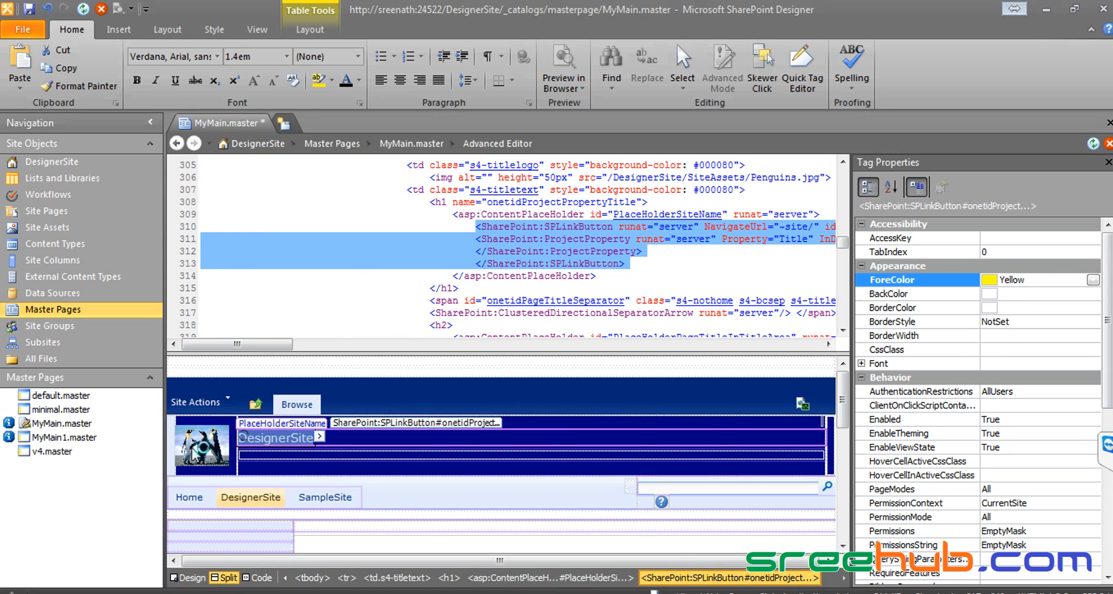
{"action": "left_click", "coordinate": [29, 9]}
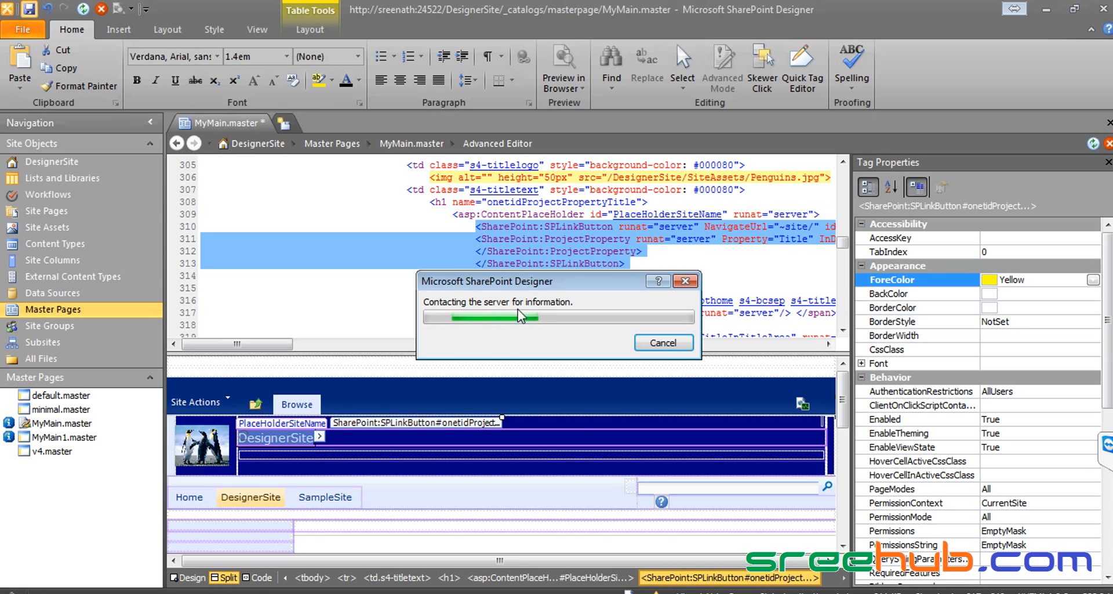
Step: Move the 'Contacting the server' progress box aside while the save continues
{"action": "left_click_drag", "start_coordinate": [549, 284], "coordinate": [866, 119]}
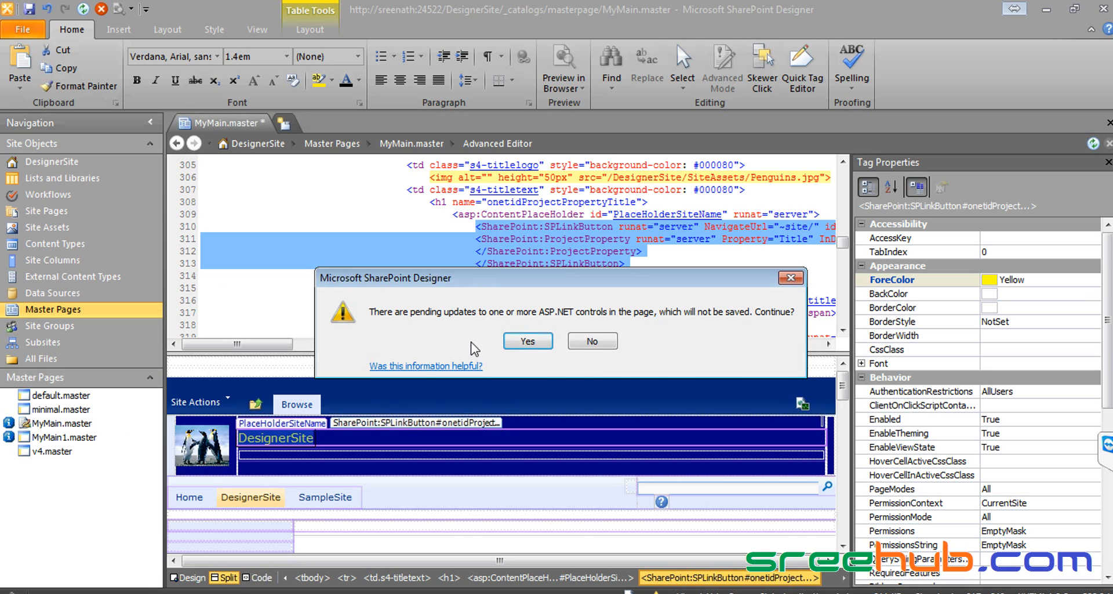
Step: Confirm the save despite pending control updates and reload DesignerSite in the browser
{"action": "left_click", "coordinate": [513, 342]}
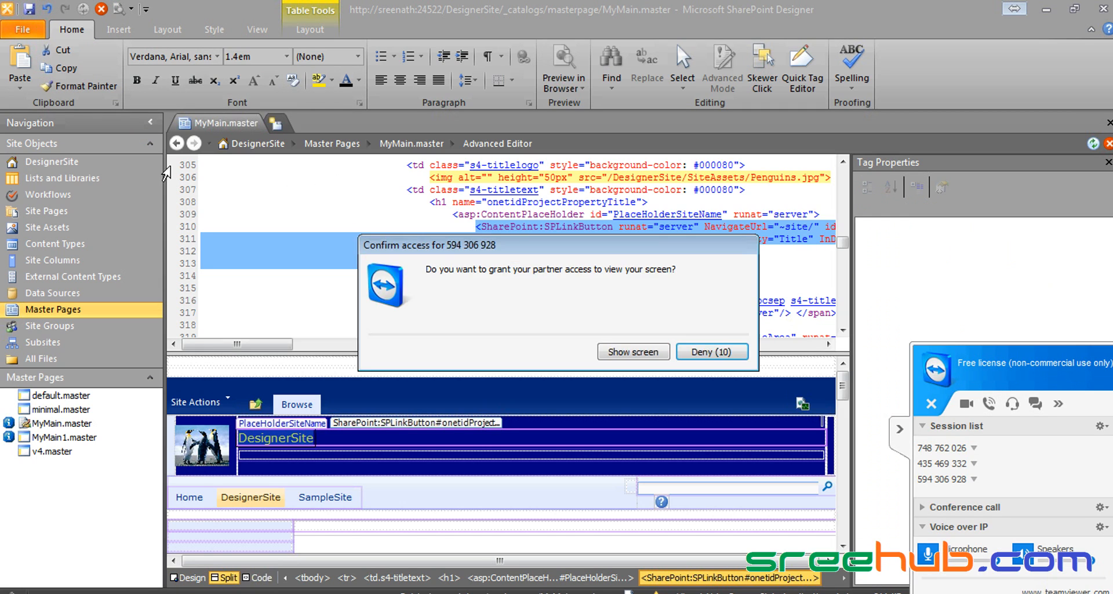
{"action": "left_click", "coordinate": [634, 352]}
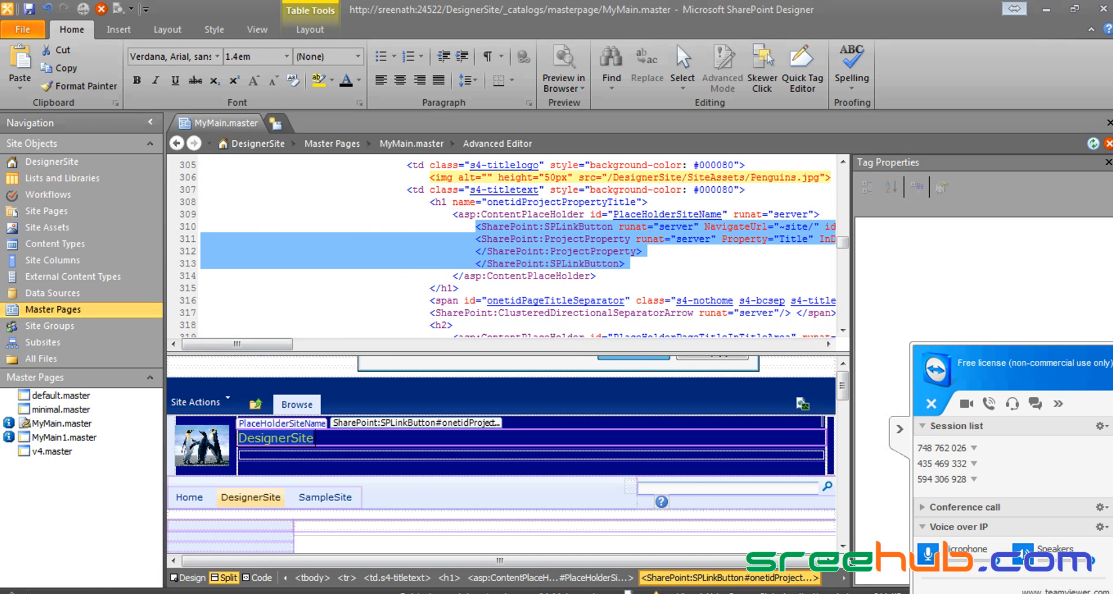
{"action": "left_click", "coordinate": [127, 592]}
{"action": "left_click", "coordinate": [105, 140]}
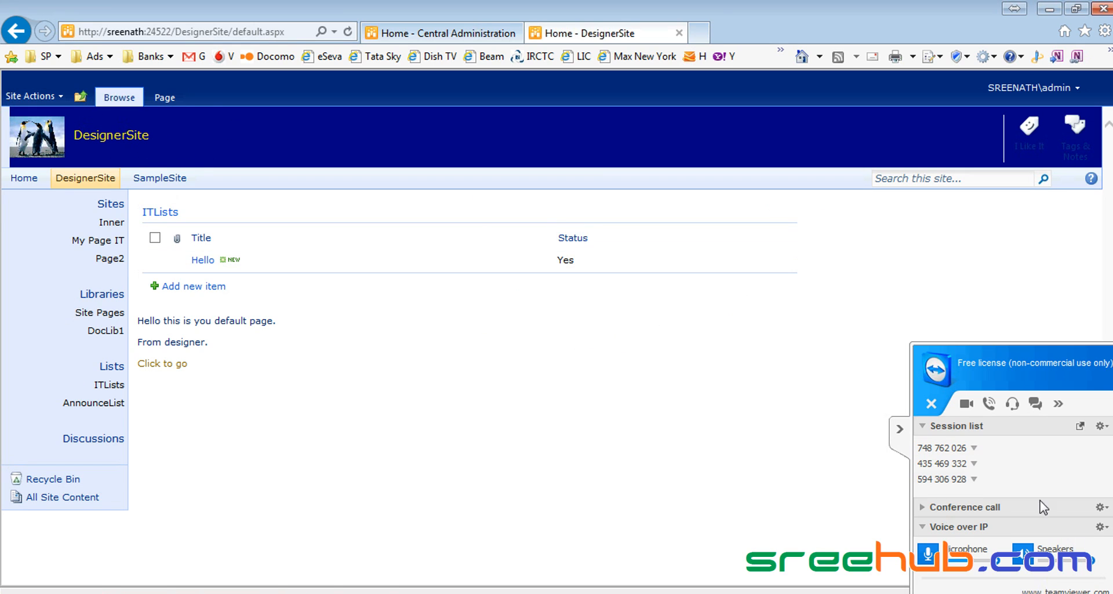
Step: Collapse the TeamViewer side panel after reviewing the yellow title, then return to MyMain.master
{"action": "left_click", "coordinate": [898, 430]}
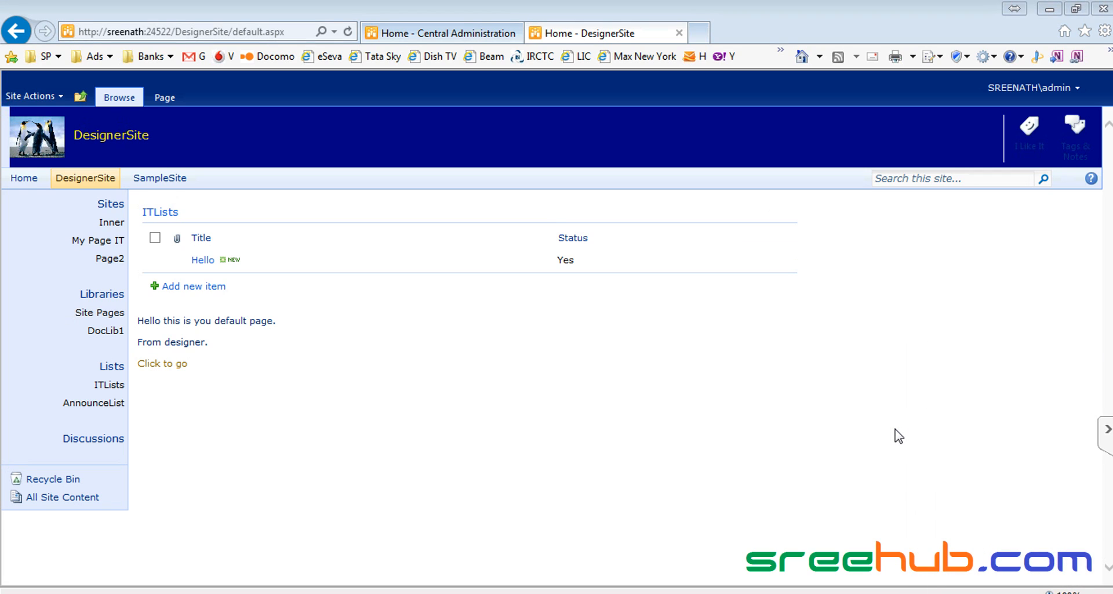
{"action": "left_click", "coordinate": [1106, 431]}
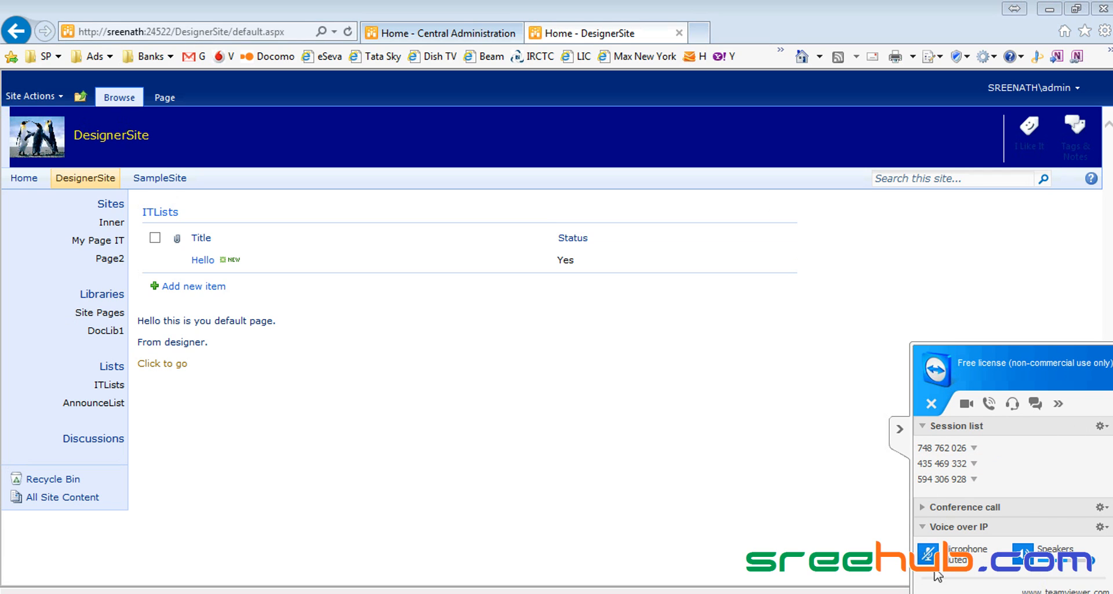
{"action": "left_click", "coordinate": [905, 430]}
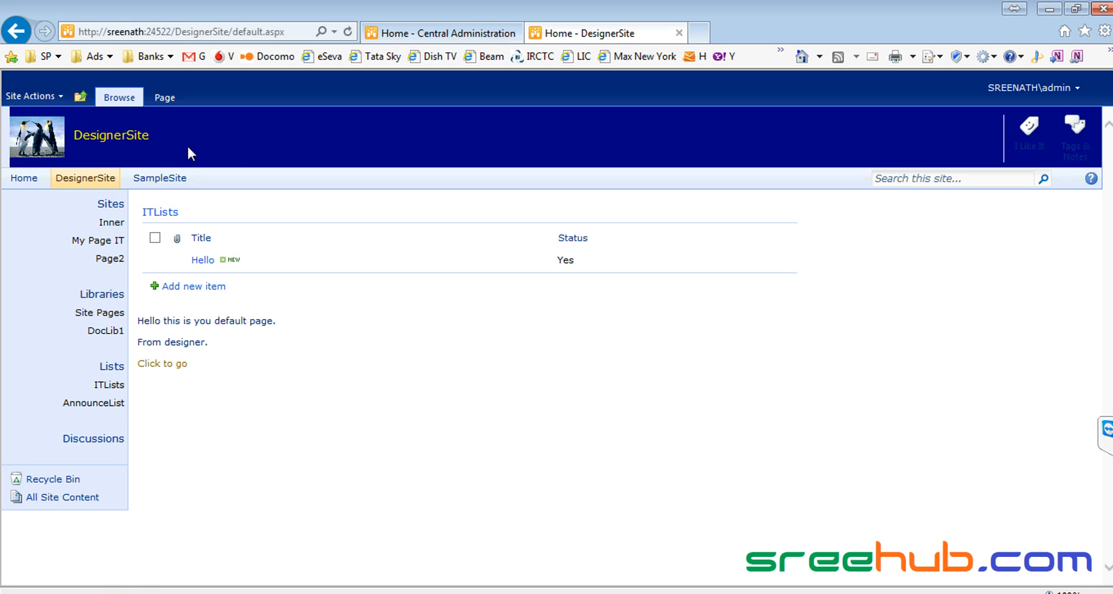
{"action": "left_click", "coordinate": [748, 592]}
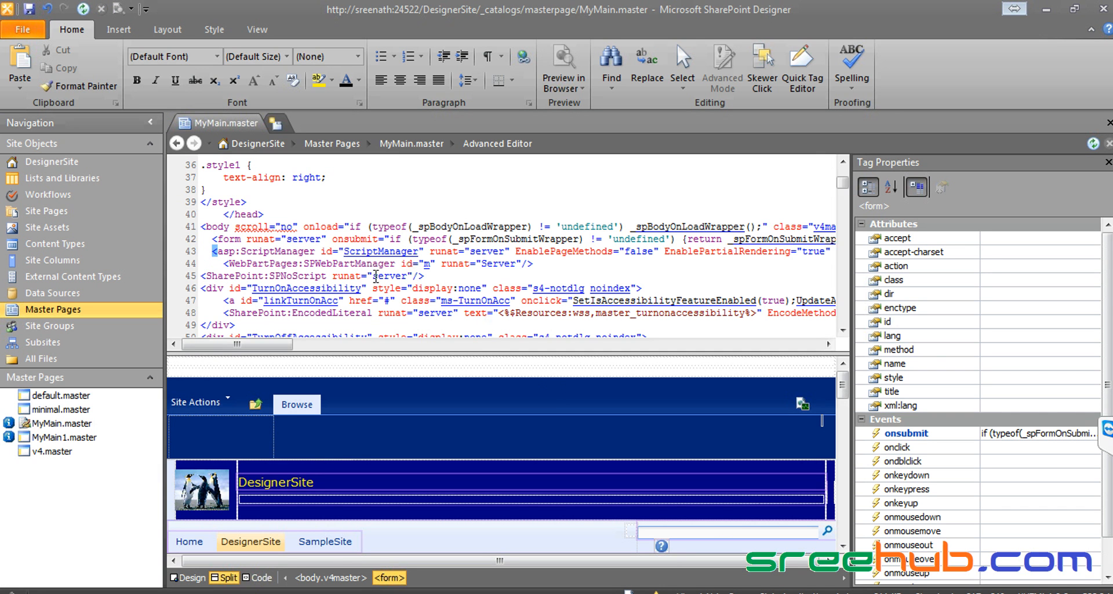
Step: Scroll through the master page markup and select the Edit Page menu item's Description and ImageUrl lines
{"action": "left_click", "coordinate": [340, 287]}
{"action": "scroll", "coordinate": [341, 288], "scroll_direction": "down", "scroll_amount": 3}
{"action": "scroll", "coordinate": [340, 287], "scroll_direction": "down", "scroll_amount": 2}
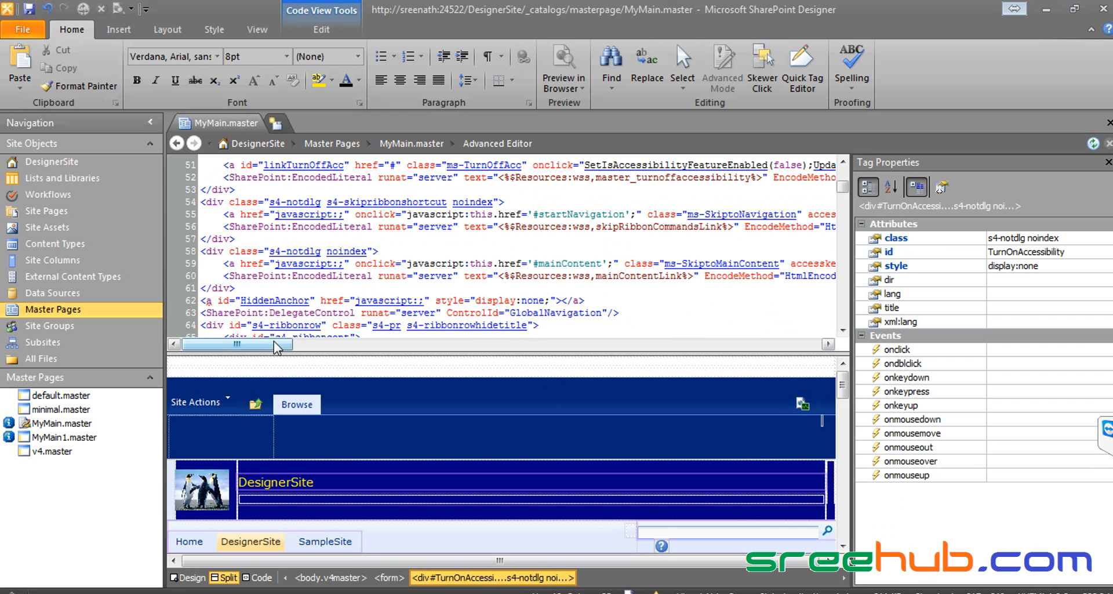
{"action": "left_click", "coordinate": [324, 276]}
{"action": "scroll", "coordinate": [324, 276], "scroll_direction": "down", "scroll_amount": 5}
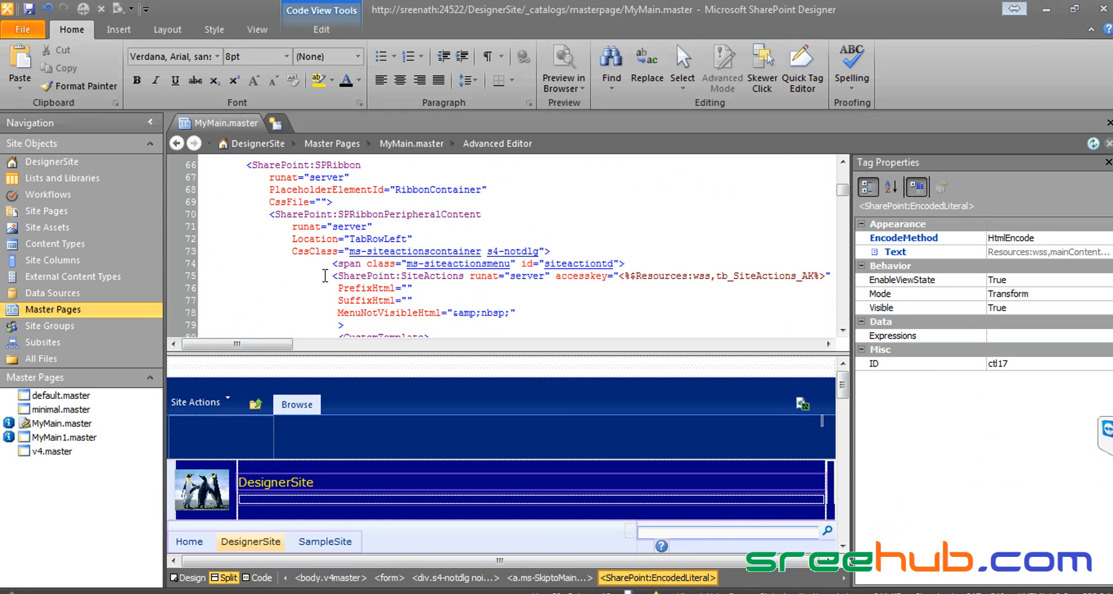
{"action": "scroll", "coordinate": [325, 275], "scroll_direction": "down", "scroll_amount": 5}
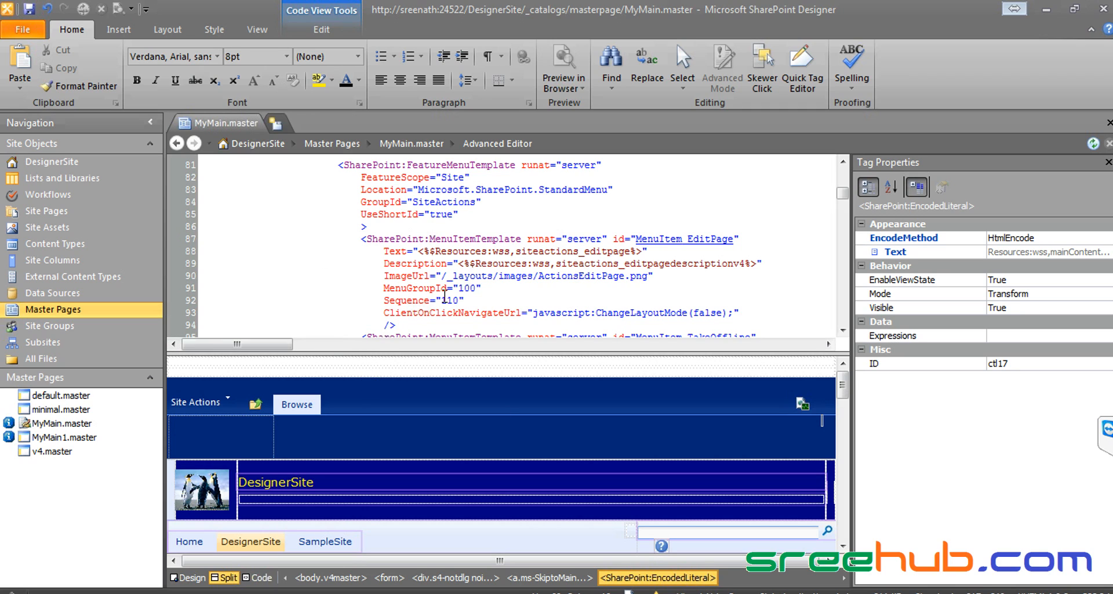
{"action": "scroll", "coordinate": [460, 301], "scroll_direction": "down", "scroll_amount": 2}
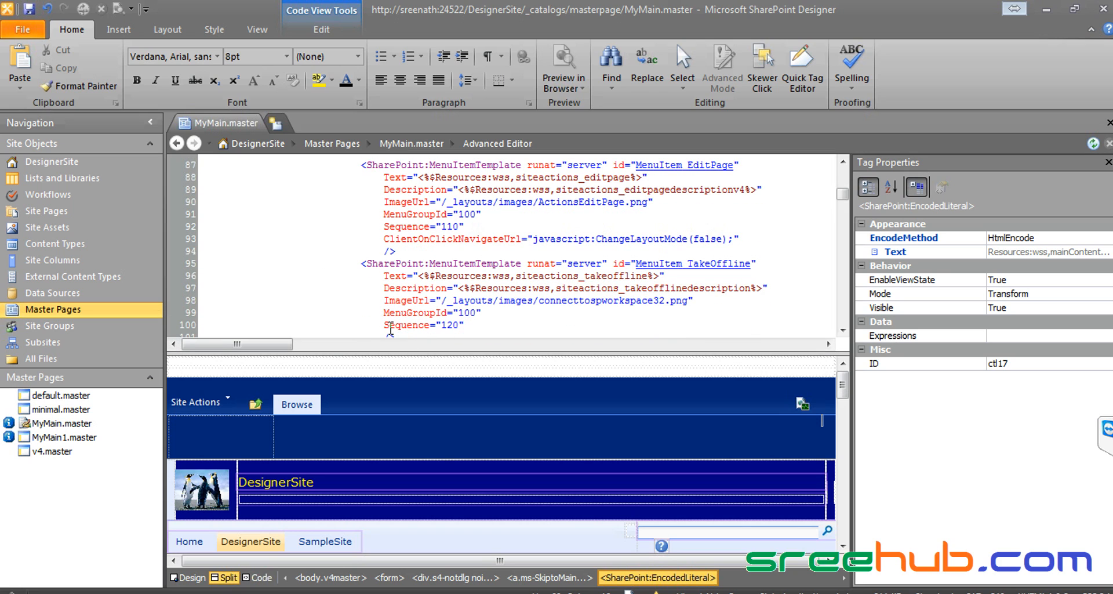
{"action": "left_click_drag", "start_coordinate": [383, 189], "coordinate": [424, 214]}
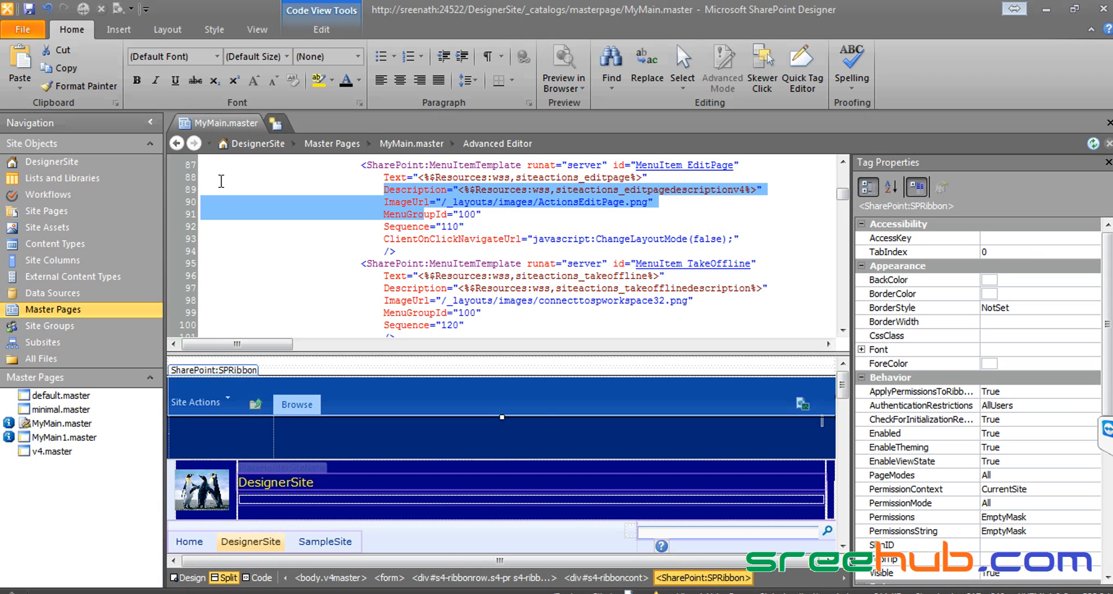
Step: Toggle between Code and Split views, finishing in Design-only view of MyMain.master
{"action": "left_click", "coordinate": [258, 577]}
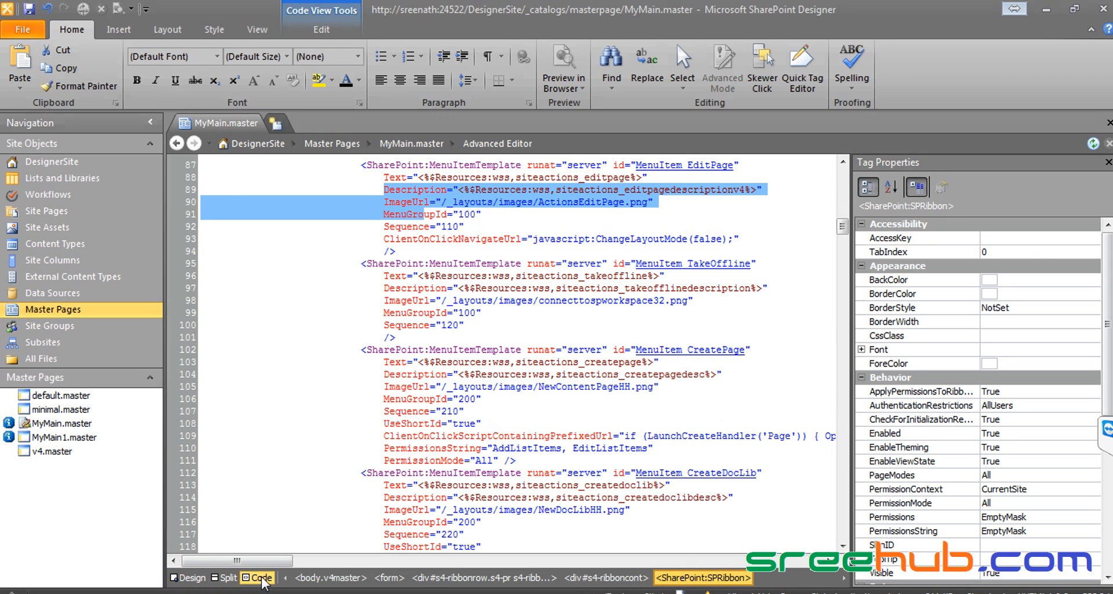
{"action": "left_click", "coordinate": [427, 403]}
{"action": "scroll", "coordinate": [426, 401], "scroll_direction": "down", "scroll_amount": 4}
{"action": "scroll", "coordinate": [427, 402], "scroll_direction": "down", "scroll_amount": 9}
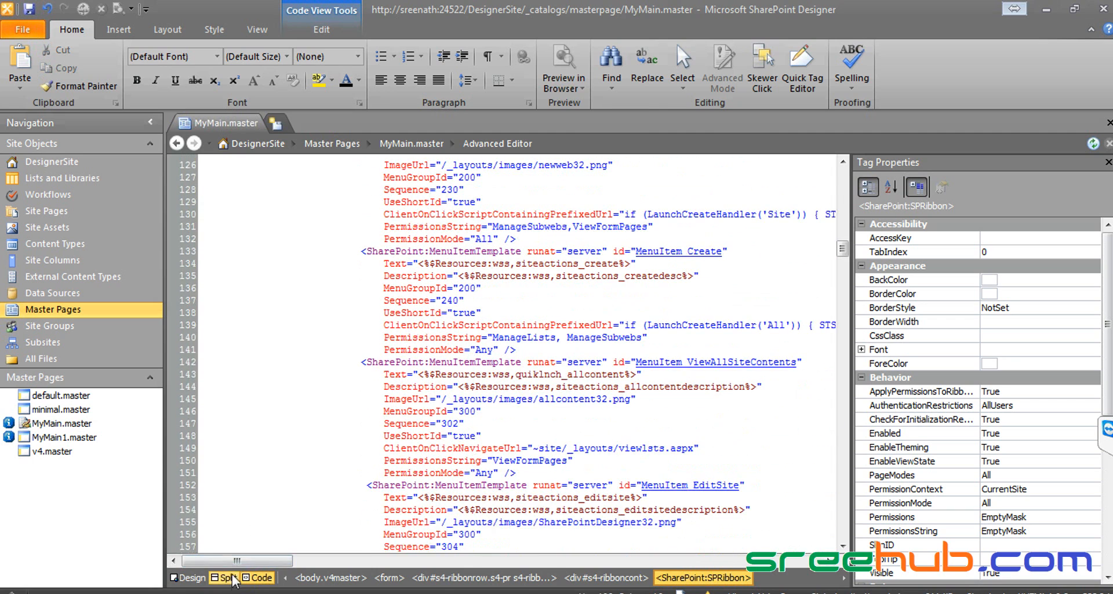
{"action": "left_click", "coordinate": [225, 576]}
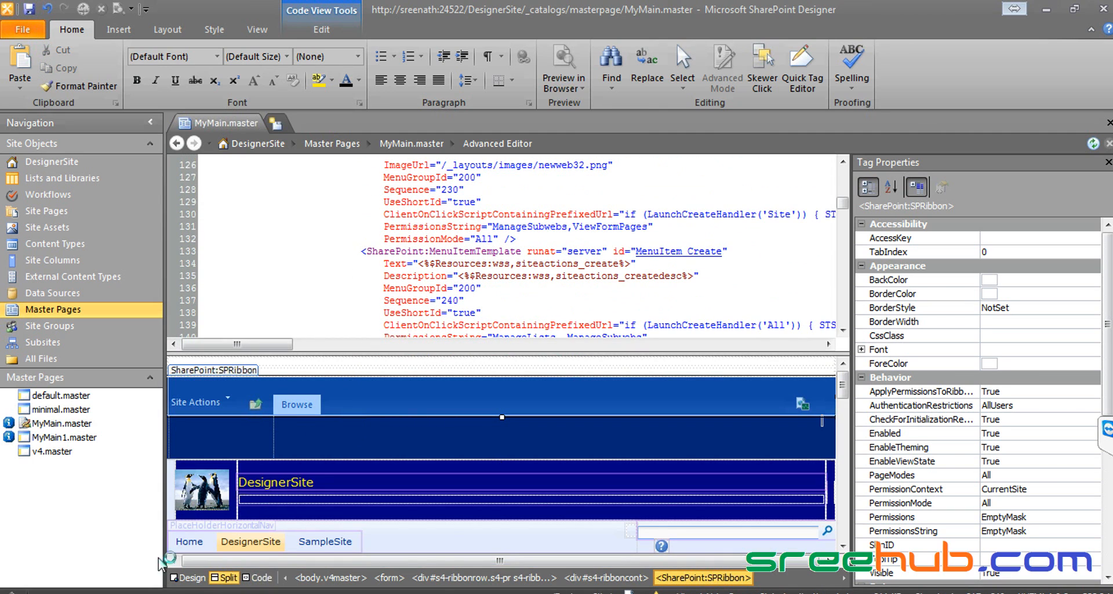
{"action": "left_click", "coordinate": [186, 577]}
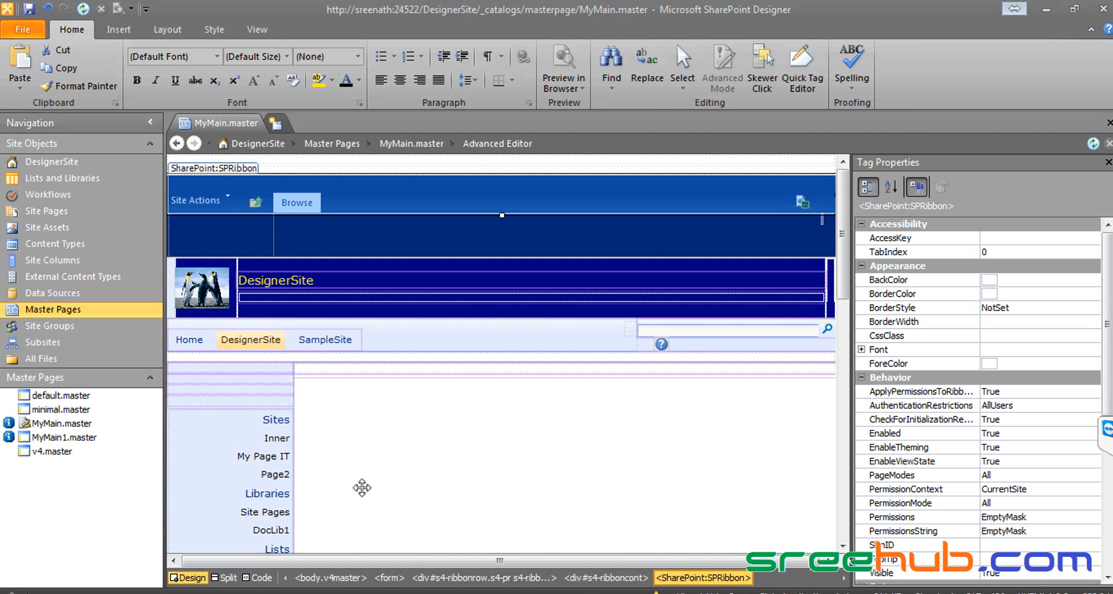
Step: Return to Design view and select the DesignerSite title link and its surrounding cell
{"action": "left_click", "coordinate": [226, 577]}
{"action": "left_click", "coordinate": [186, 577]}
{"action": "left_click", "coordinate": [282, 280]}
{"action": "left_click", "coordinate": [327, 282]}
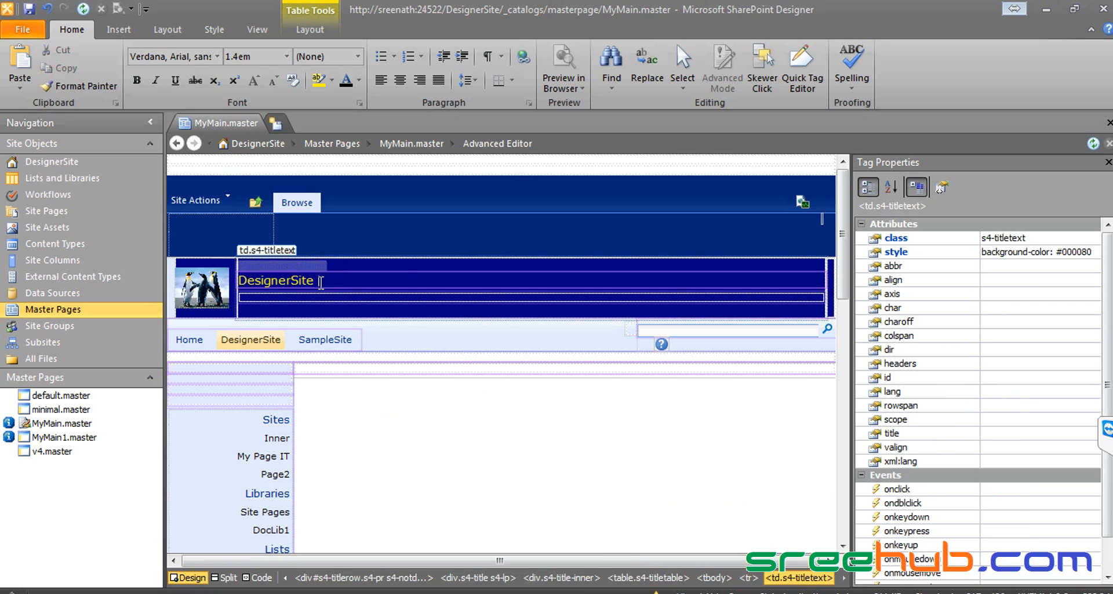
{"action": "left_click", "coordinate": [272, 279]}
{"action": "scroll", "coordinate": [323, 287], "scroll_direction": "down", "scroll_amount": 3}
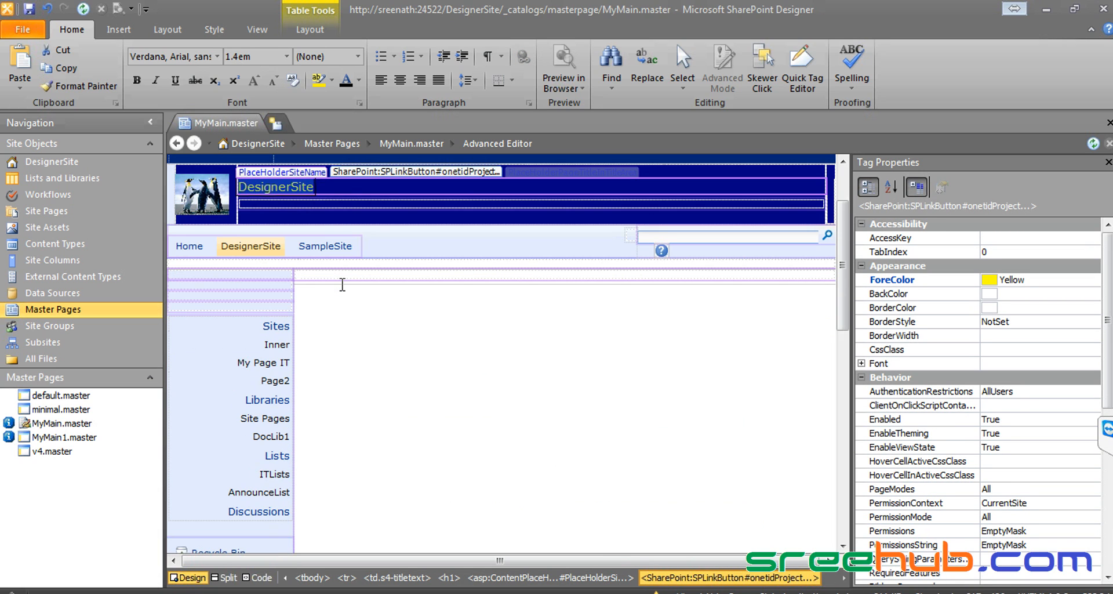
Step: Select the top navigation, web part panel, logo cell and penguin image, then save MyMain.master
{"action": "left_click", "coordinate": [325, 246]}
{"action": "left_click", "coordinate": [402, 266]}
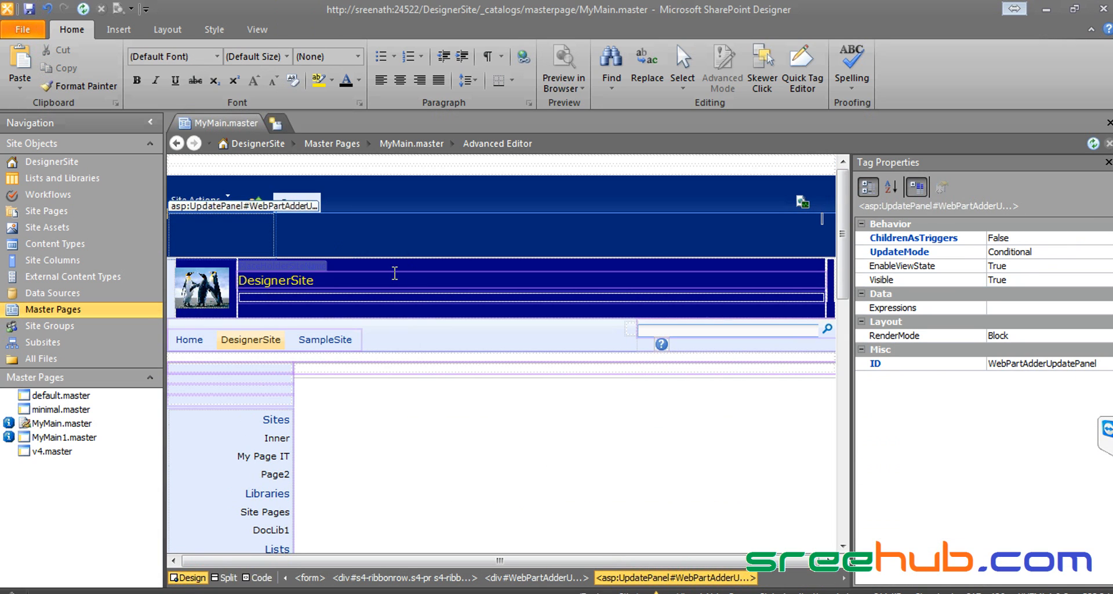
{"action": "left_click", "coordinate": [174, 293]}
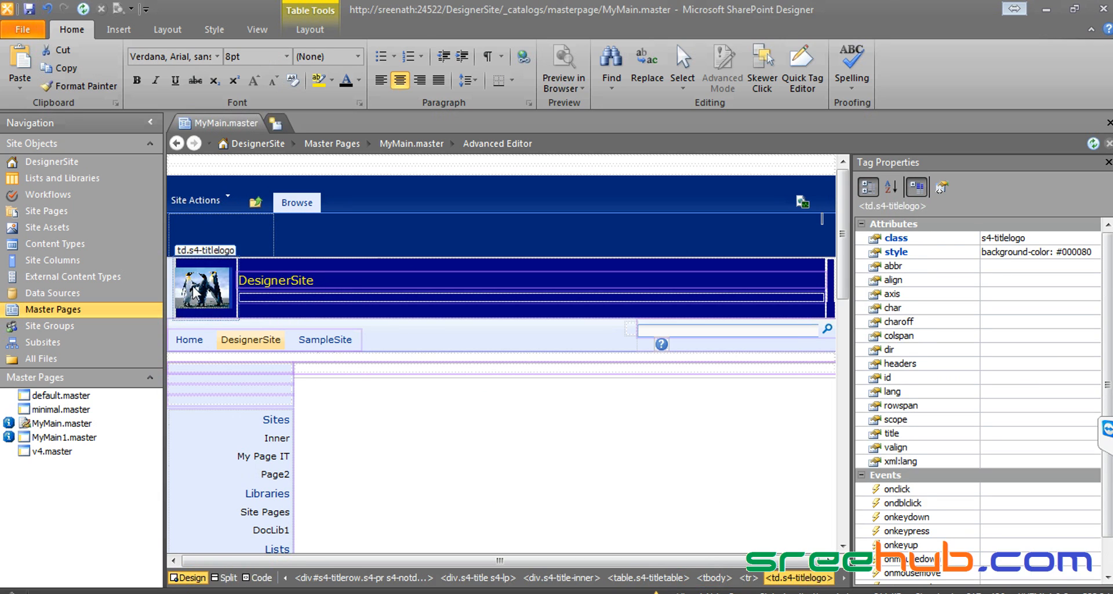
{"action": "left_click", "coordinate": [197, 292]}
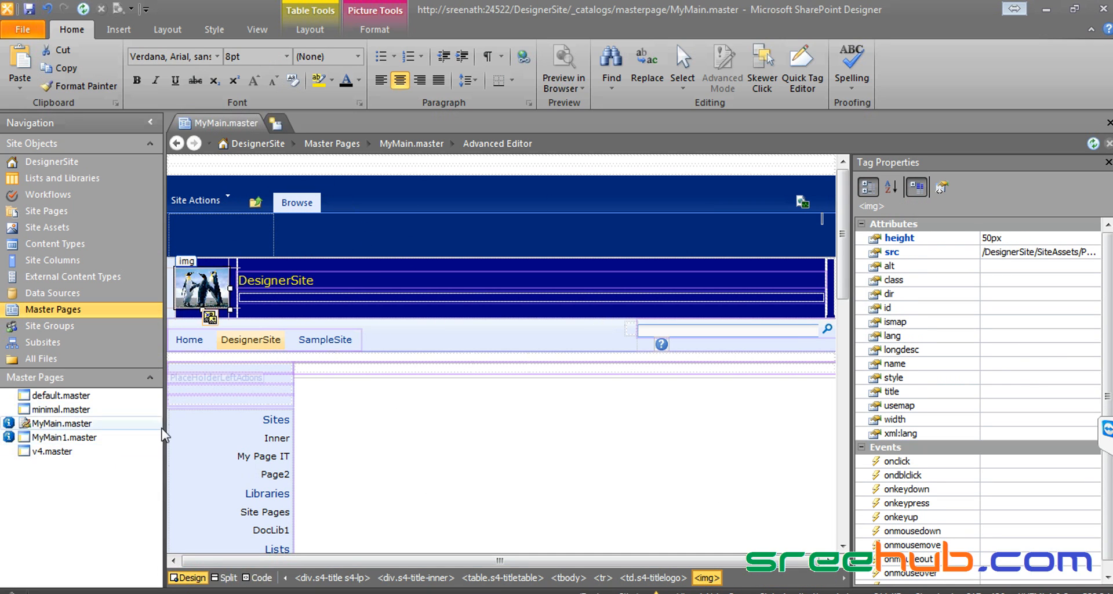
{"action": "left_click", "coordinate": [29, 9]}
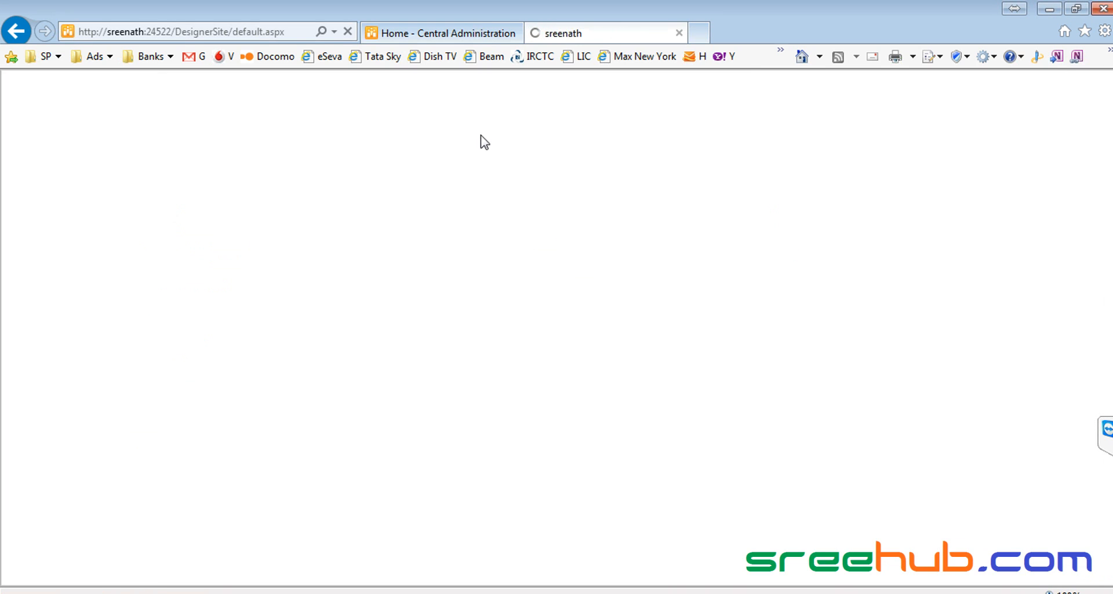
Step: Back in SharePoint Designer, set v4.master as the site's default master page
{"action": "key", "text": "alt+Tab"}
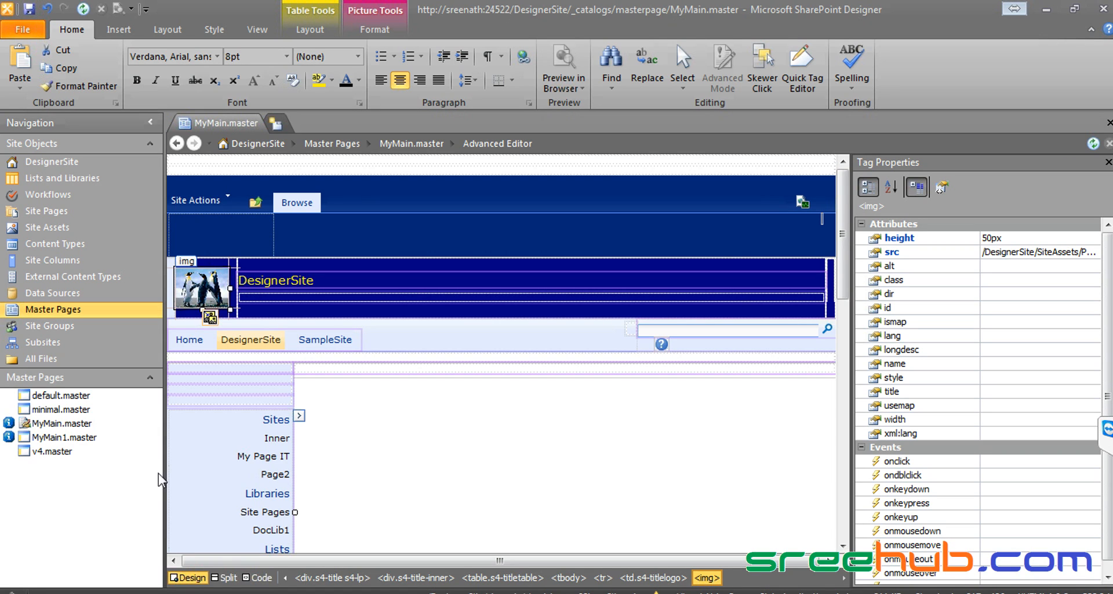
{"action": "right_click", "coordinate": [51, 453]}
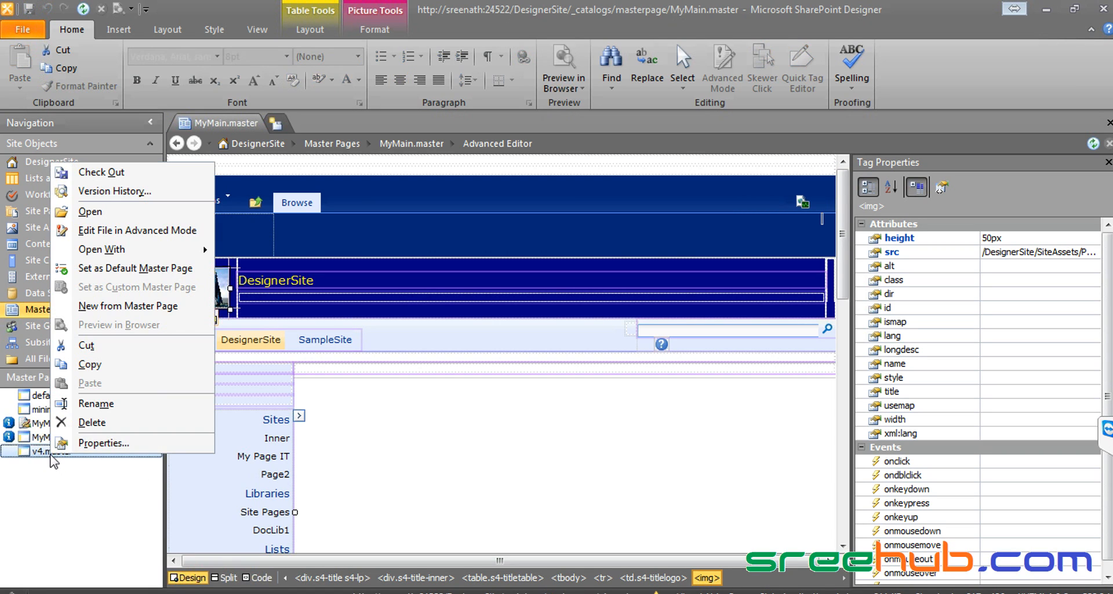
{"action": "left_click", "coordinate": [110, 268]}
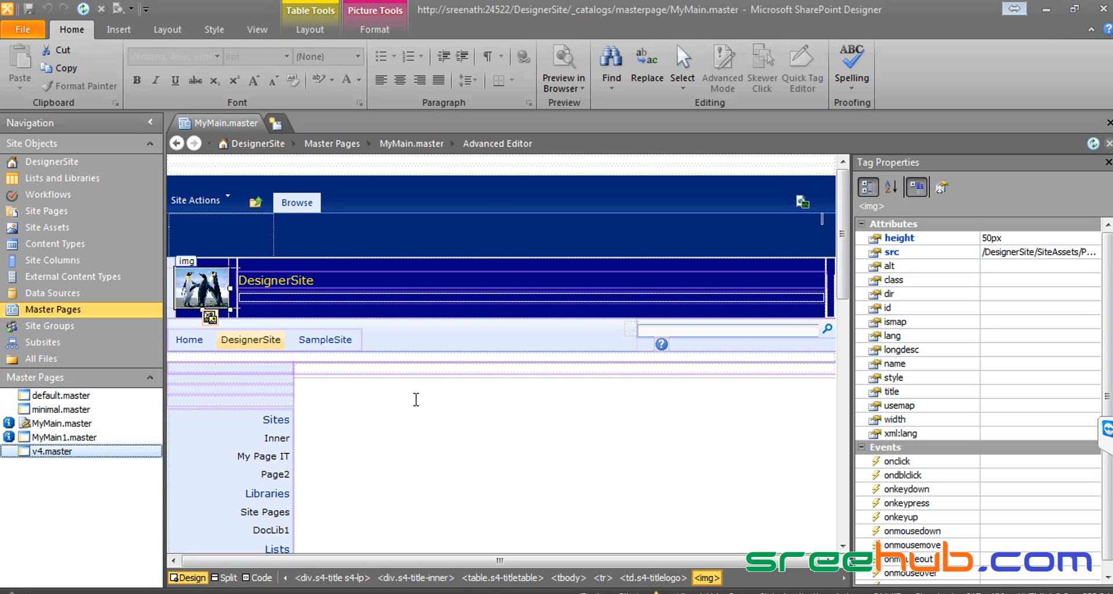
Step: Retry saving the master page, dismiss the file write error, and reload DesignerSite in the browser
{"action": "left_click", "coordinate": [231, 400]}
{"action": "left_click", "coordinate": [23, 15]}
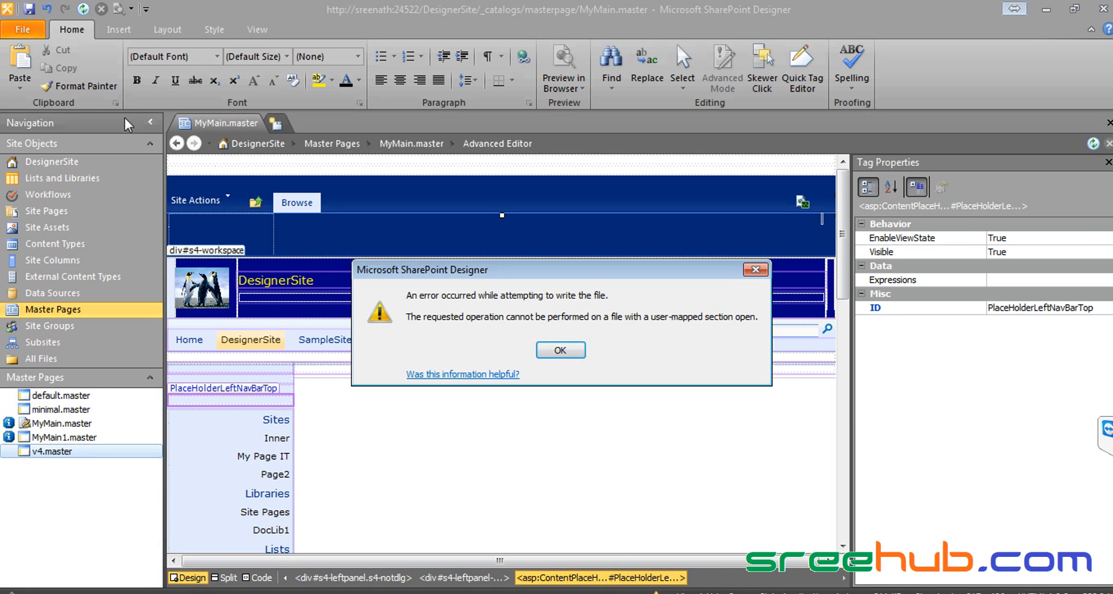
{"action": "left_click", "coordinate": [578, 355]}
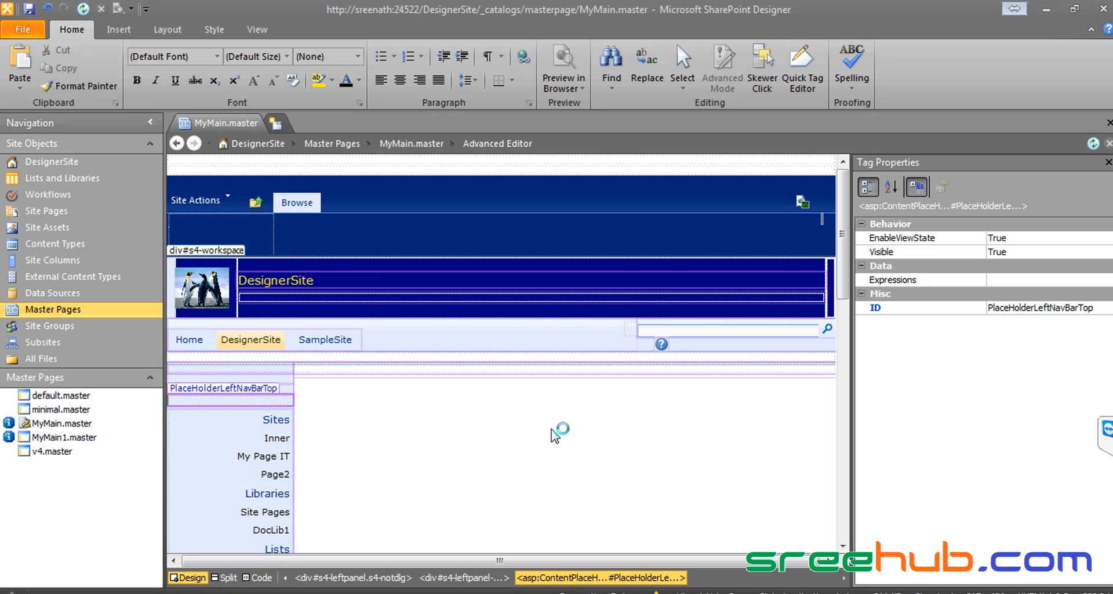
{"action": "key", "text": "alt+Tab"}
{"action": "key", "text": "F5"}
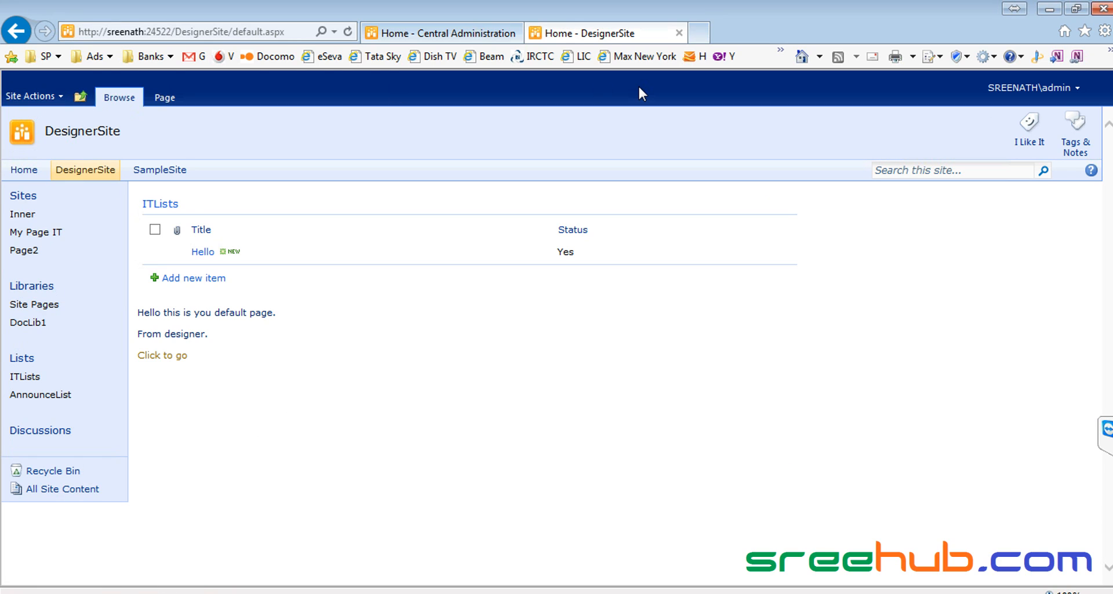
Step: Return to SharePoint Designer after viewing DesignerSite in its plain default look
{"action": "key", "text": "alt+Tab"}
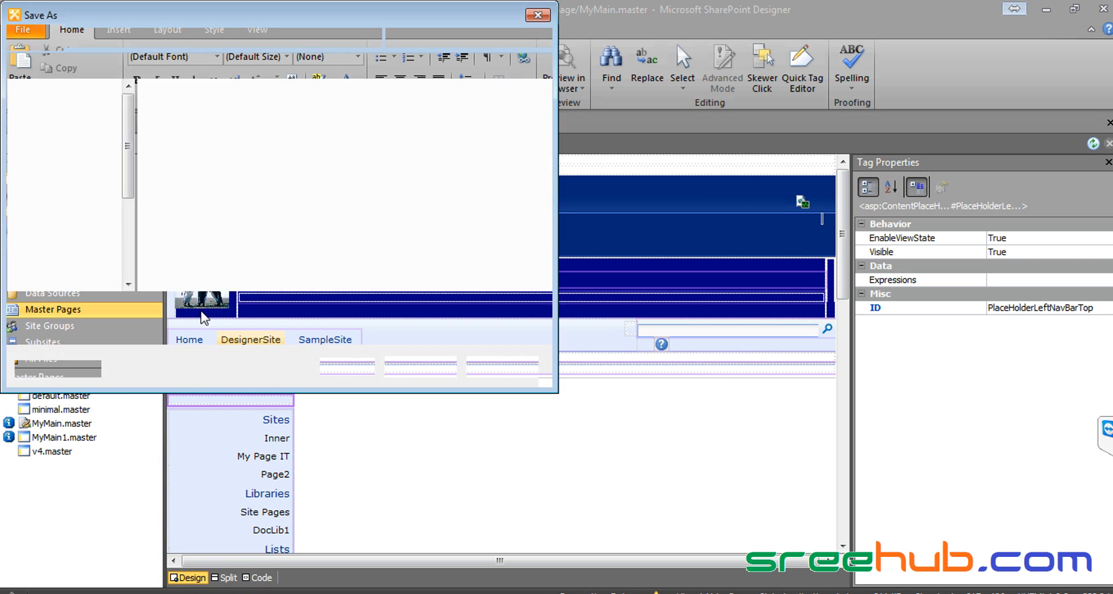
Step: Close the Save As dialog, make MyMain.master the default master page, and preview the site in the browser
{"action": "left_click", "coordinate": [517, 372]}
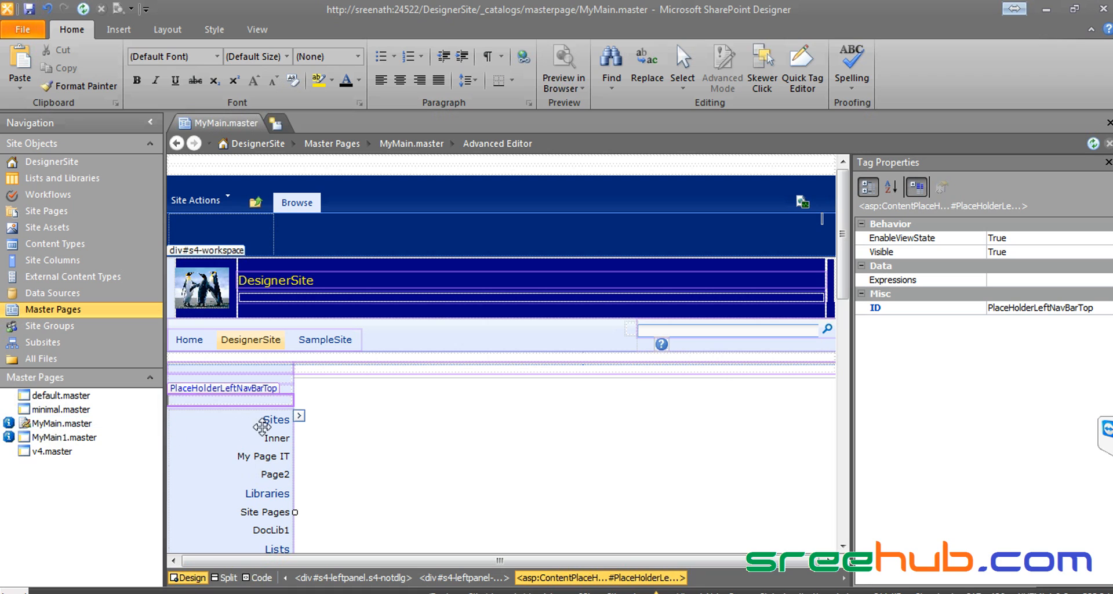
{"action": "right_click", "coordinate": [60, 422]}
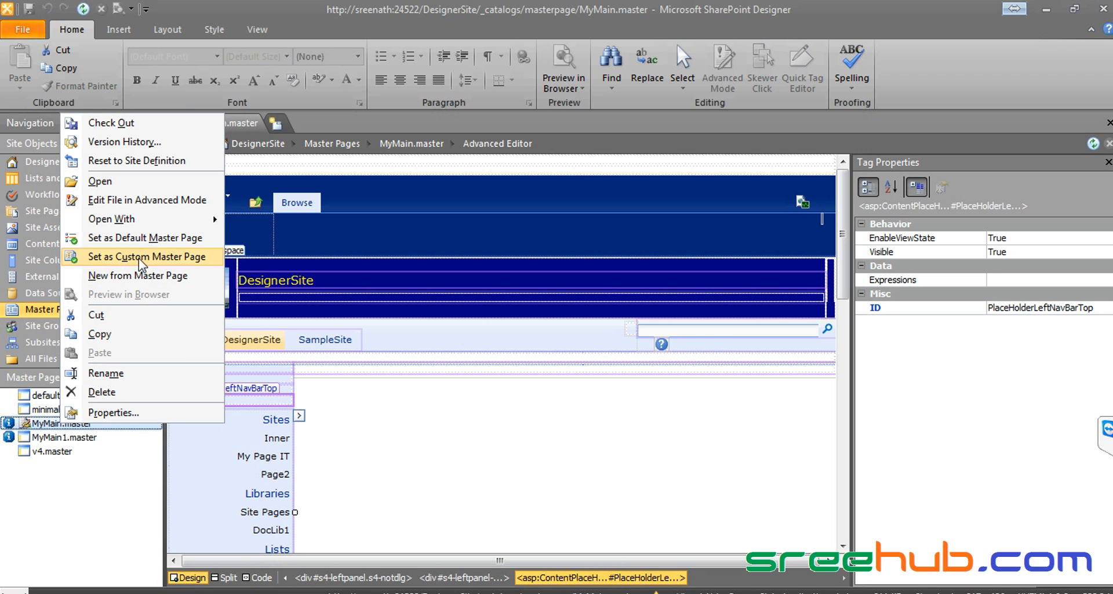
{"action": "left_click", "coordinate": [156, 236]}
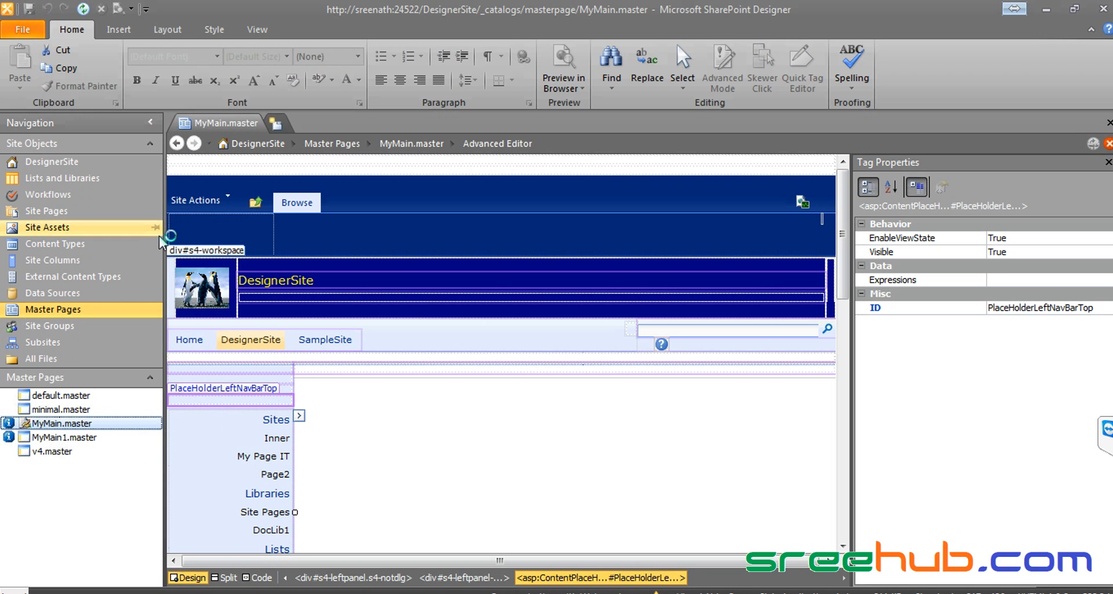
{"action": "left_click", "coordinate": [81, 10]}
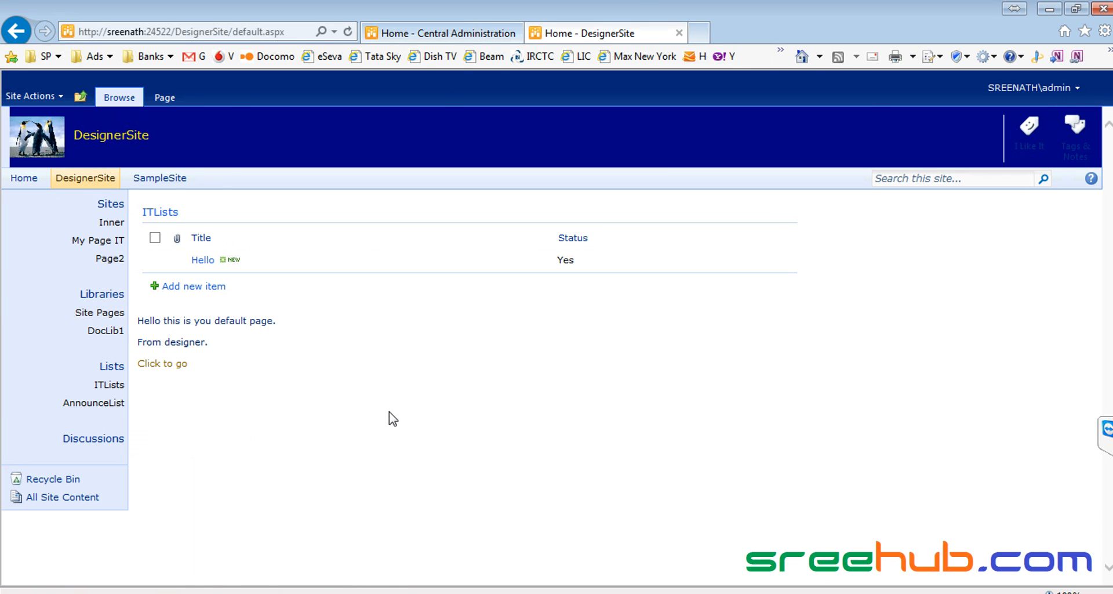
Step: Navigate up to the parent InfoITColl site, return to DesignerSite, then go back to SharePoint Designer
{"action": "key", "text": "alt+Tab"}
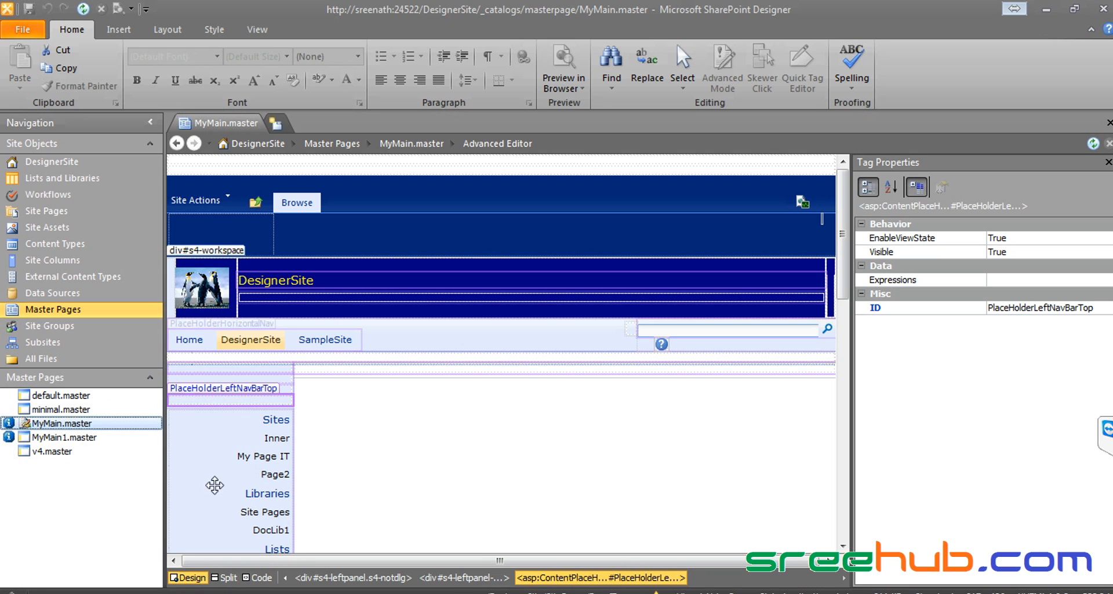
{"action": "left_click", "coordinate": [190, 591]}
{"action": "left_click", "coordinate": [199, 576]}
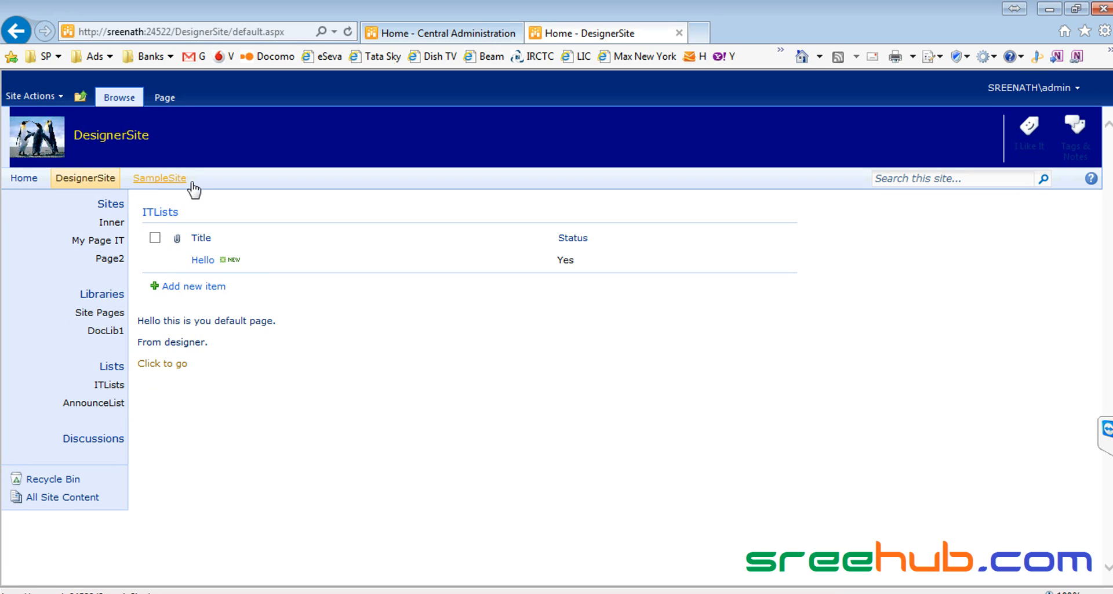
{"action": "left_click", "coordinate": [85, 98]}
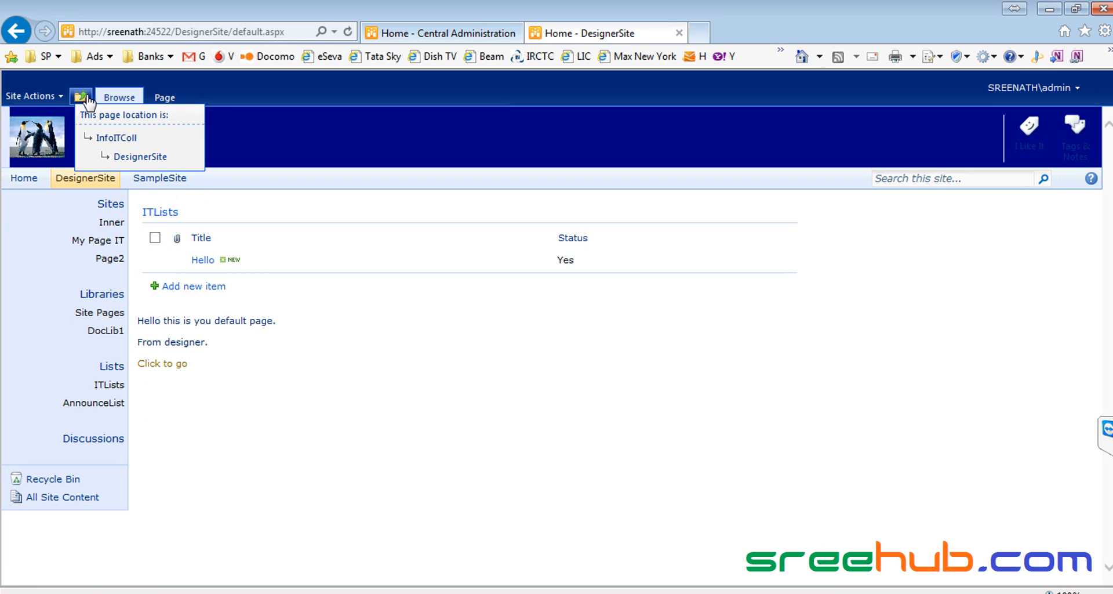
{"action": "left_click", "coordinate": [113, 139]}
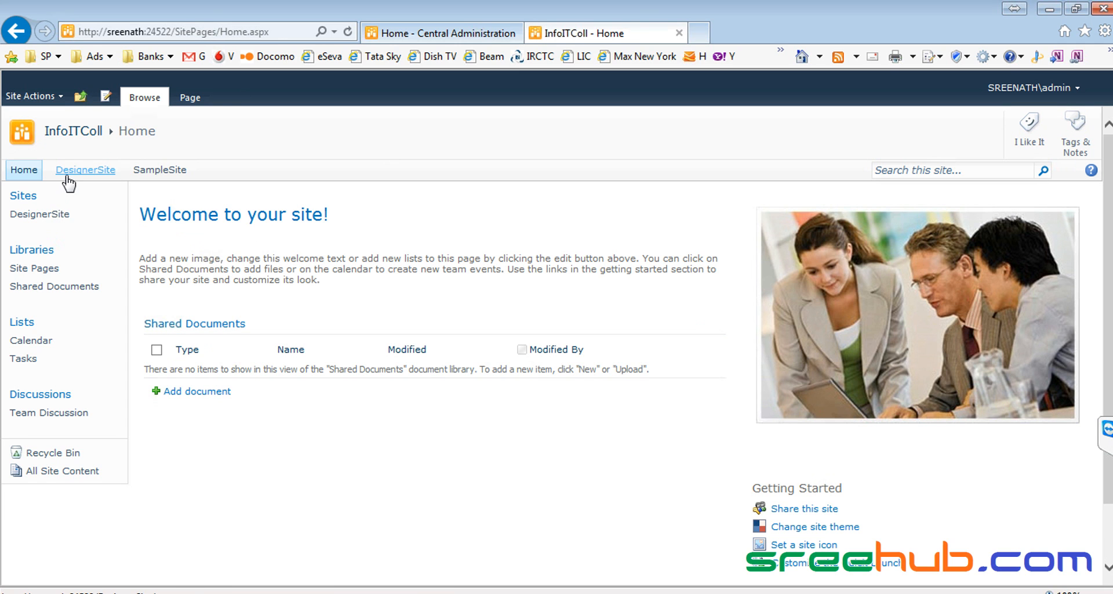
{"action": "left_click", "coordinate": [68, 175]}
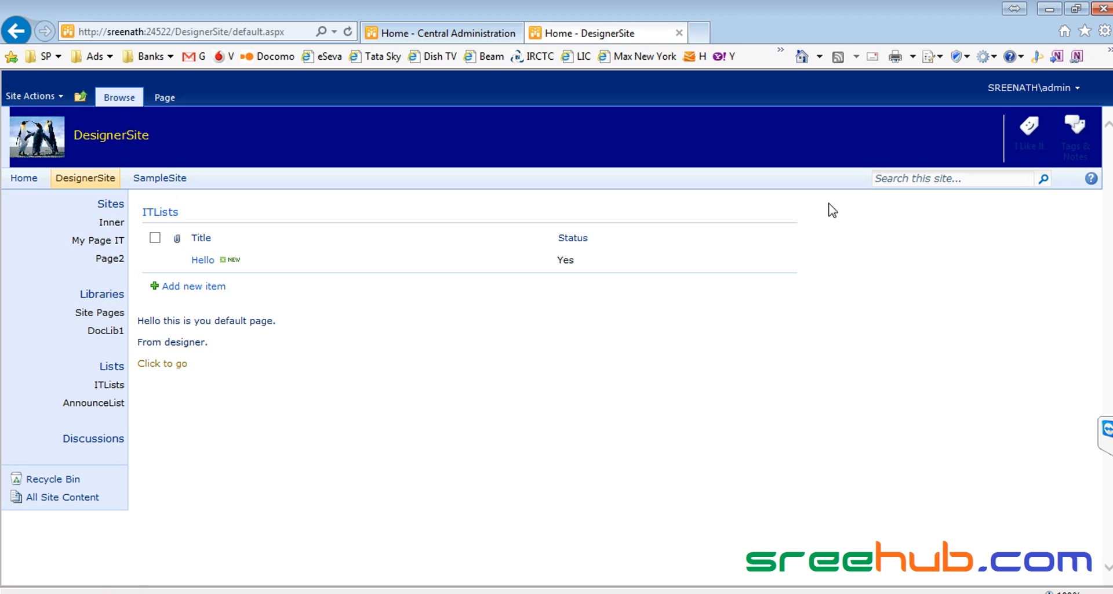
{"action": "key", "text": "alt+Tab"}
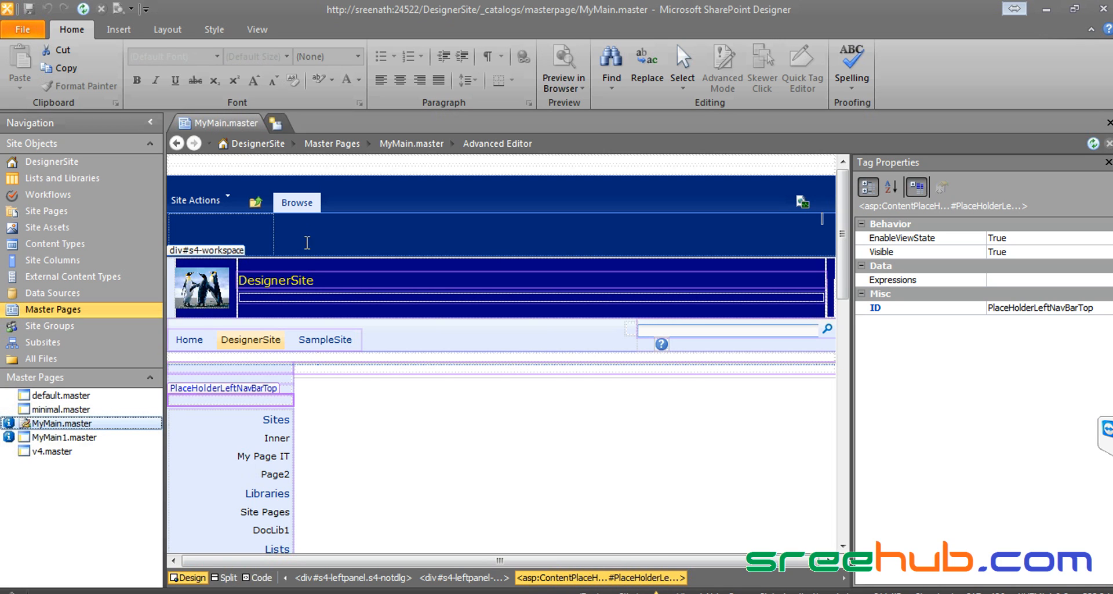
Step: Set MyMain1.master as default and view DesignerSite with its red header and yellow banner
{"action": "right_click", "coordinate": [72, 444]}
{"action": "left_click", "coordinate": [138, 254]}
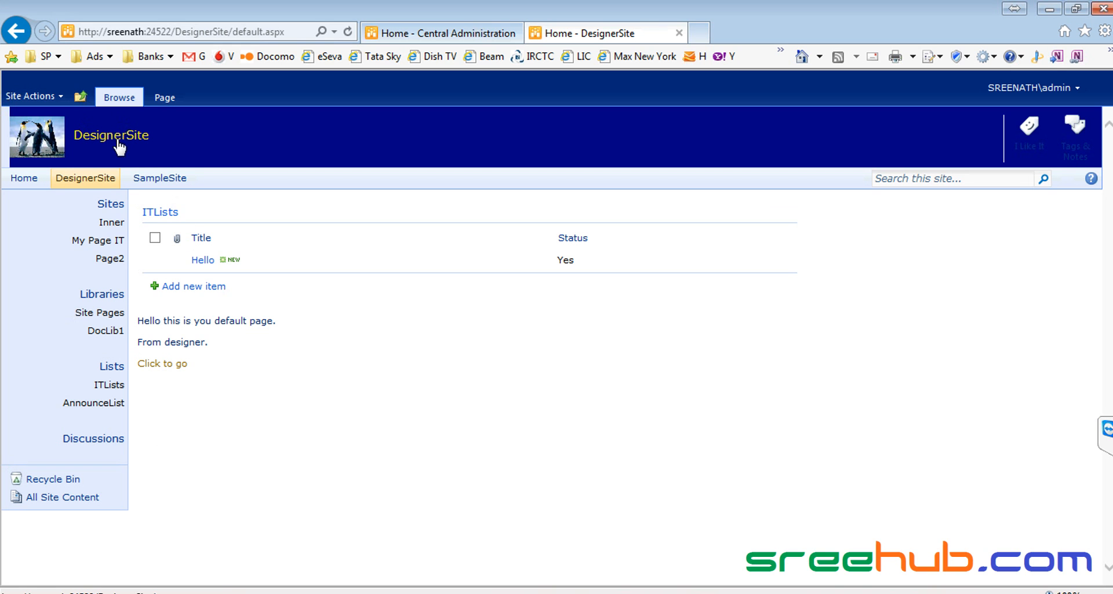
{"action": "left_click", "coordinate": [110, 136]}
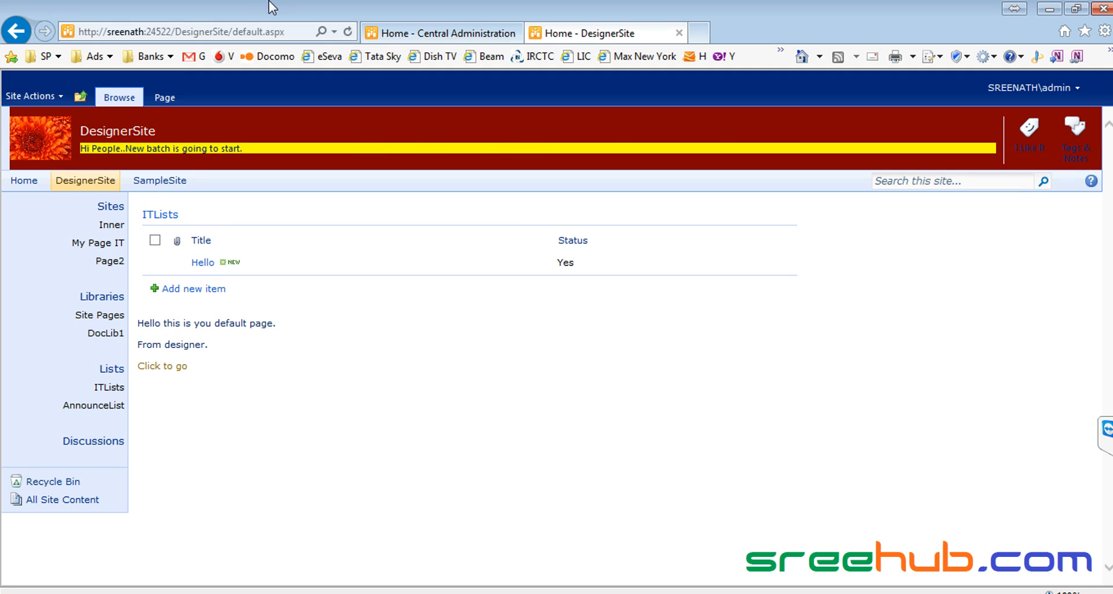
{"action": "left_click", "coordinate": [234, 34]}
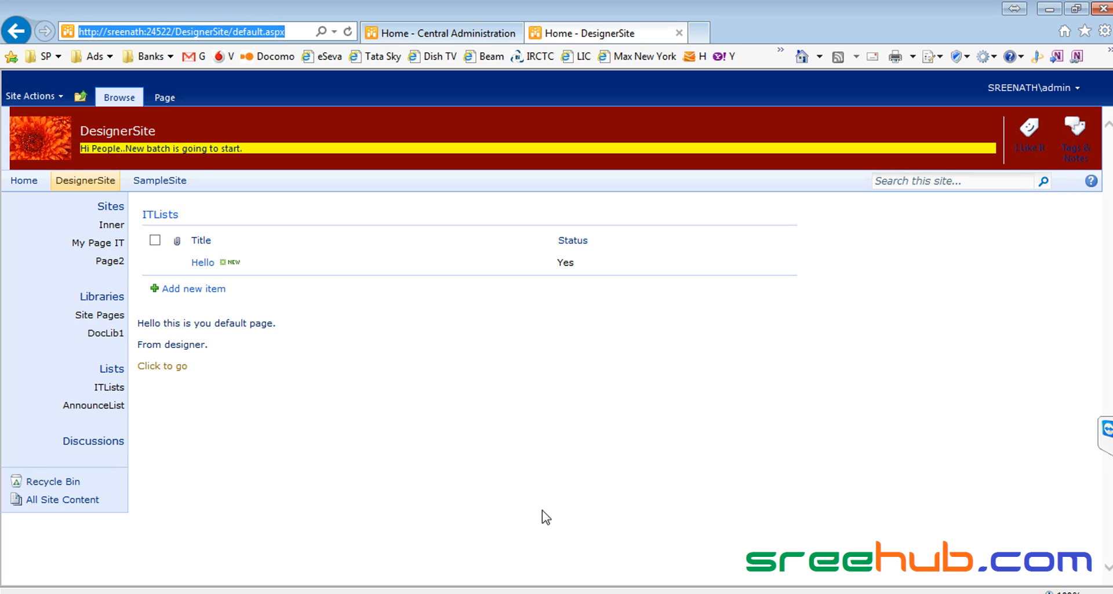
{"action": "left_click", "coordinate": [677, 592]}
Step: Add an 'html css' line below the sam entry in Usecase1.cs, select it, and return to the browser
{"action": "key", "text": "Return"}
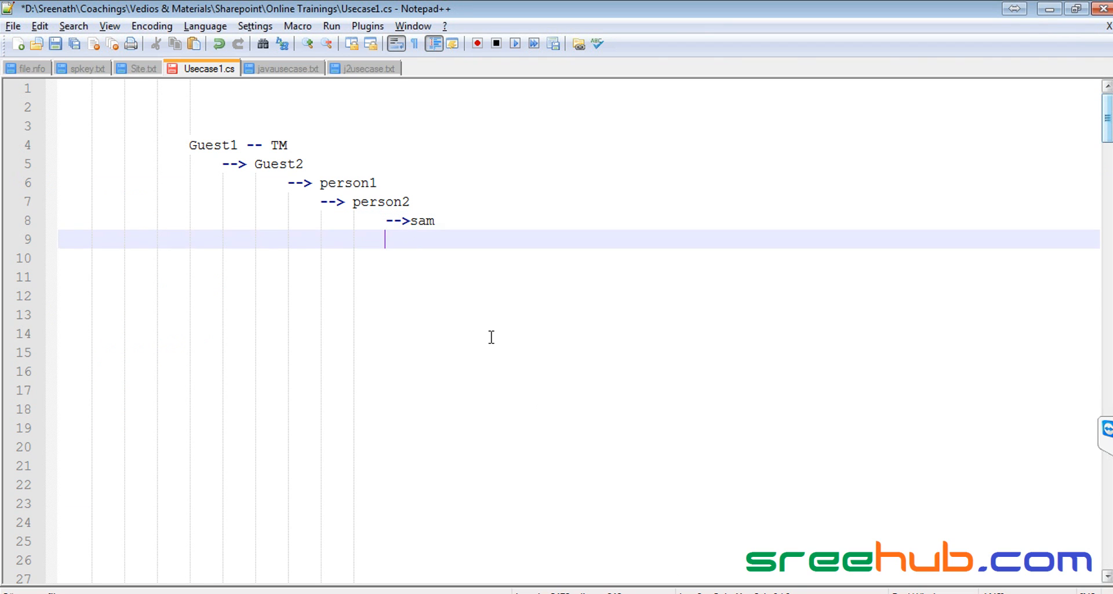
{"action": "key", "text": "Return"}
{"action": "type", "text": "tml"}
{"action": "key", "text": "BackSpace"}
{"action": "key", "text": "BackSpace"}
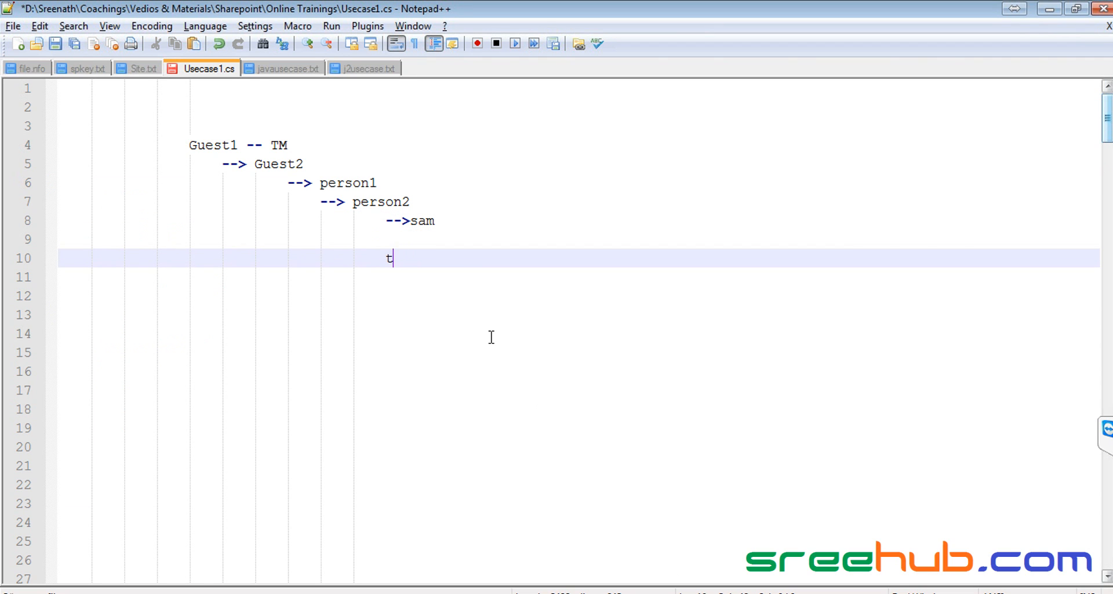
{"action": "key", "text": "Left"}
{"action": "key", "text": "BackSpace"}
{"action": "key", "text": "BackSpace"}
{"action": "key", "text": "BackSpace"}
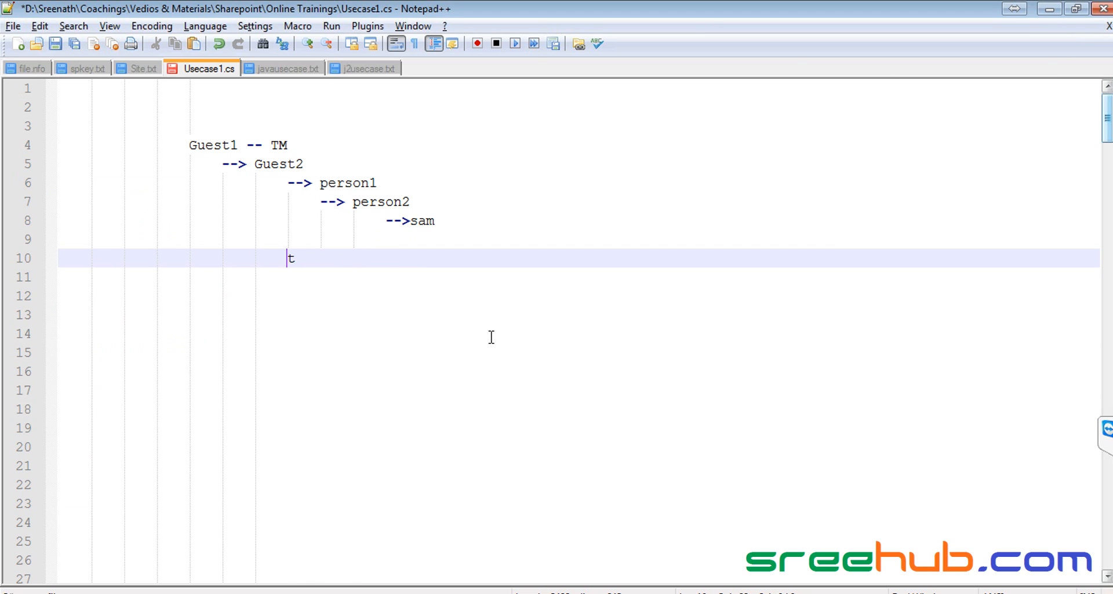
{"action": "key", "text": "Delete"}
{"action": "type", "text": "html  css"}
{"action": "key", "text": "shift+Home"}
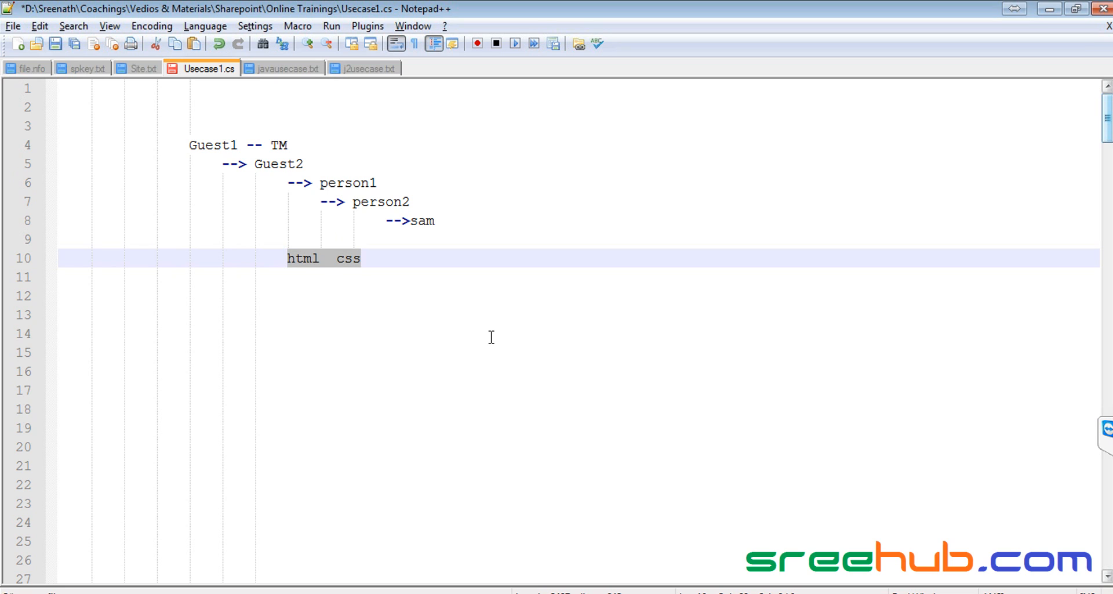
{"action": "key", "text": "alt+Tab"}
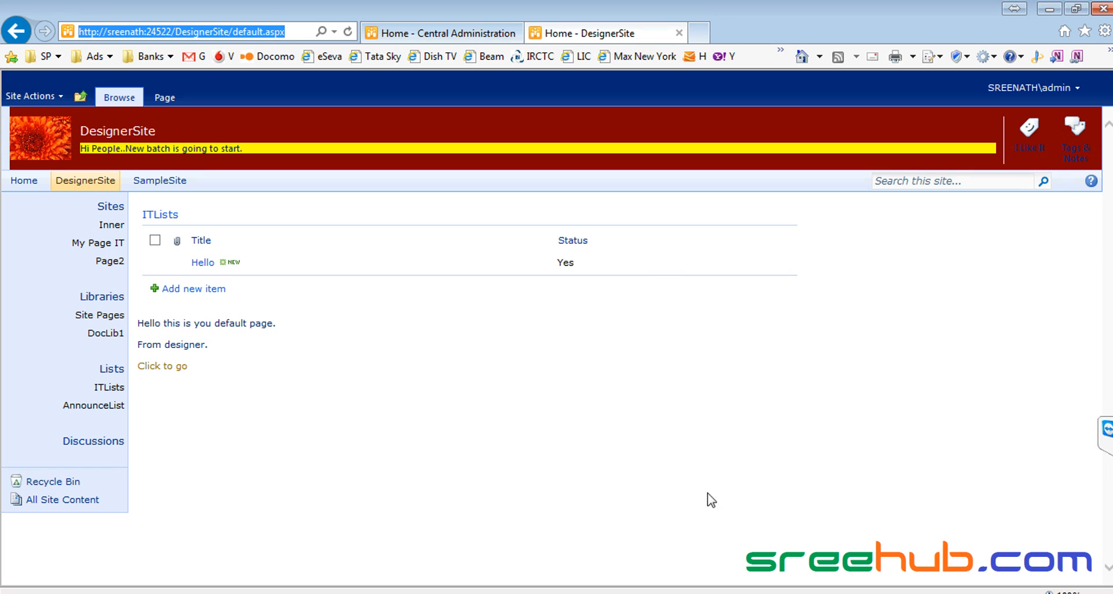
Step: In MyMain.master's Design view, select the penguin logo to show its 50px height in Tag Properties
{"action": "left_click", "coordinate": [823, 592]}
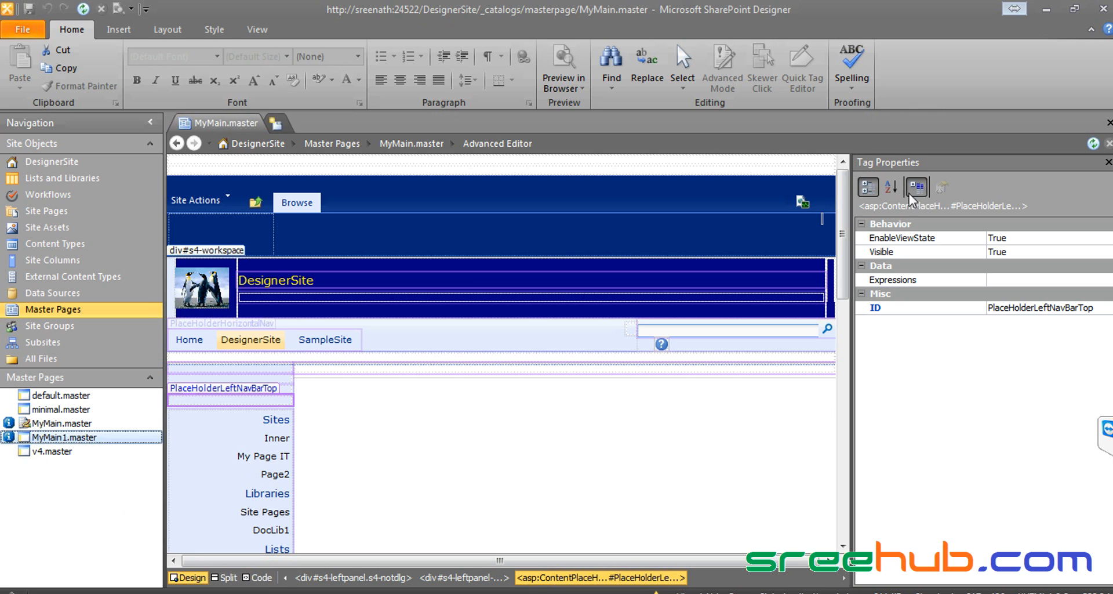
{"action": "left_click", "coordinate": [343, 222]}
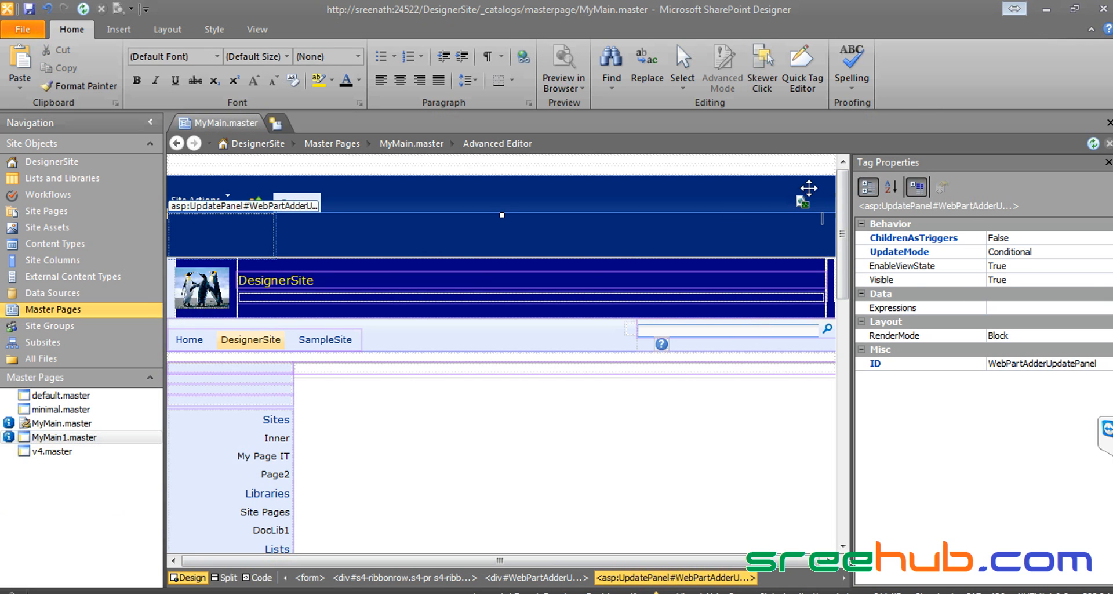
{"action": "left_click", "coordinate": [447, 271]}
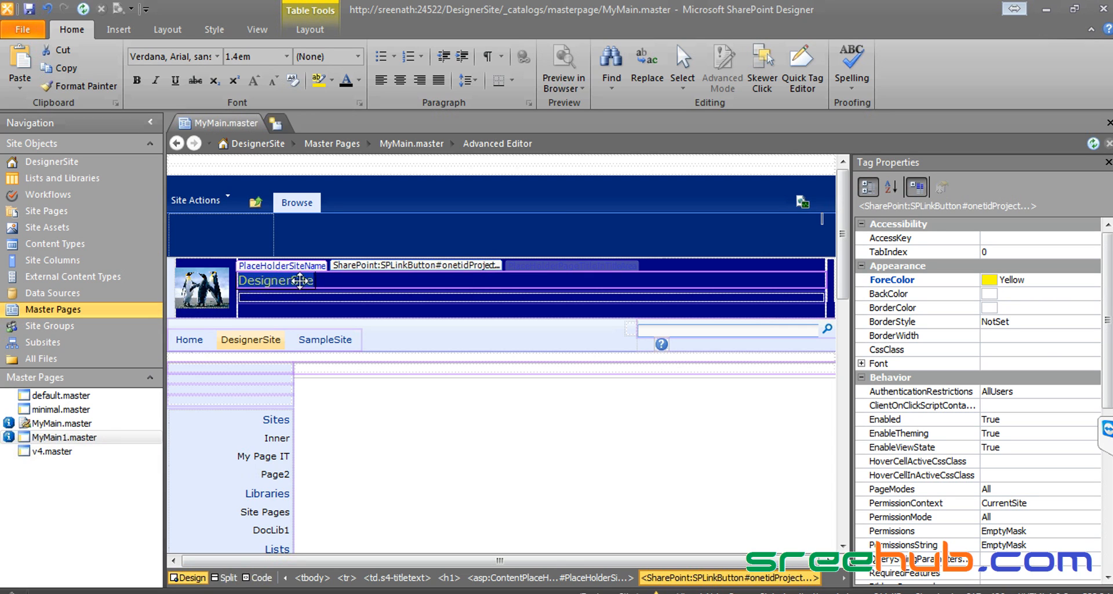
{"action": "left_click", "coordinate": [208, 287]}
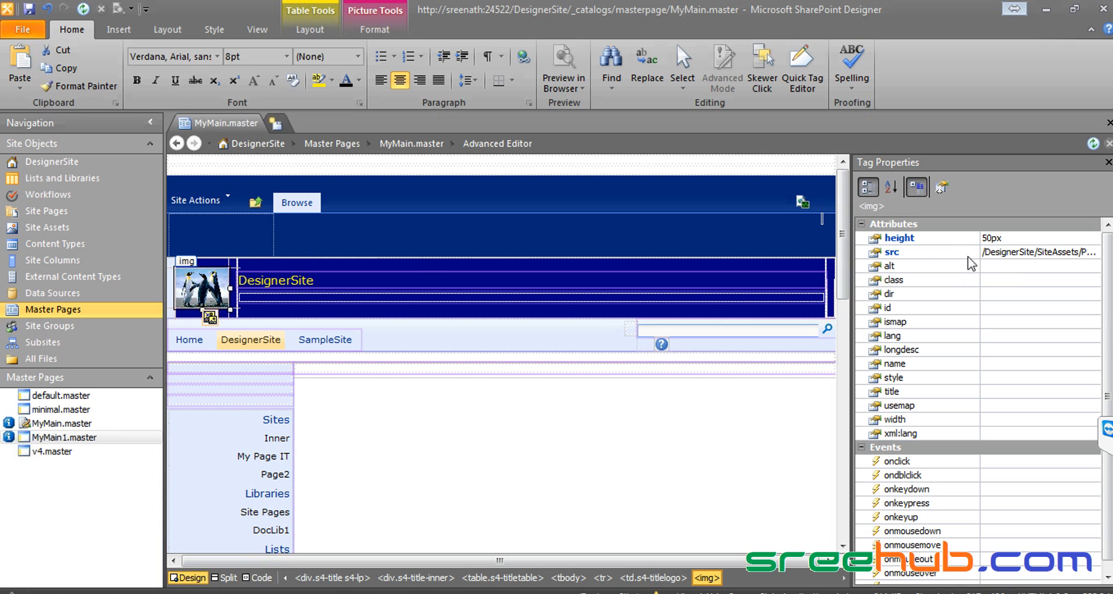
Step: Set the penguin logo's height to 100 and save MyMain.master
{"action": "left_click", "coordinate": [1037, 240]}
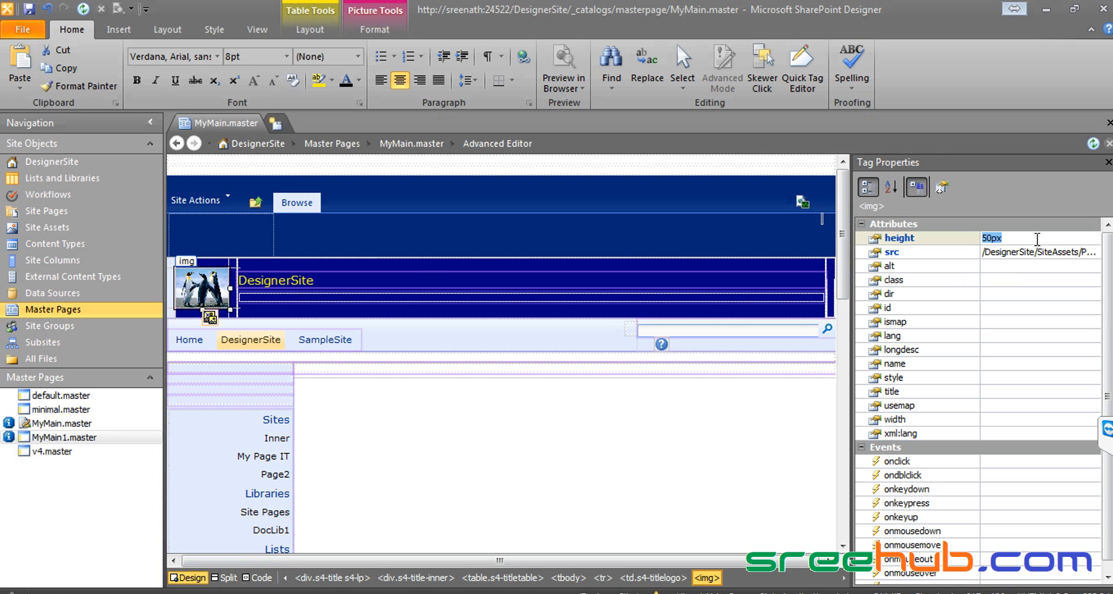
{"action": "type", "text": "100"}
{"action": "key", "text": "Return"}
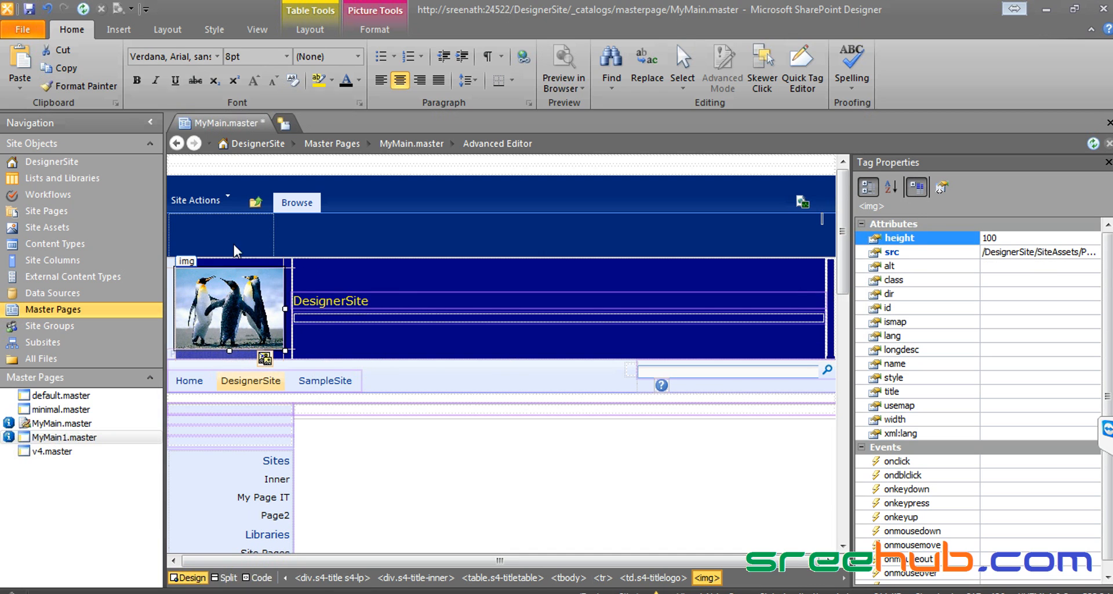
{"action": "left_click", "coordinate": [30, 9]}
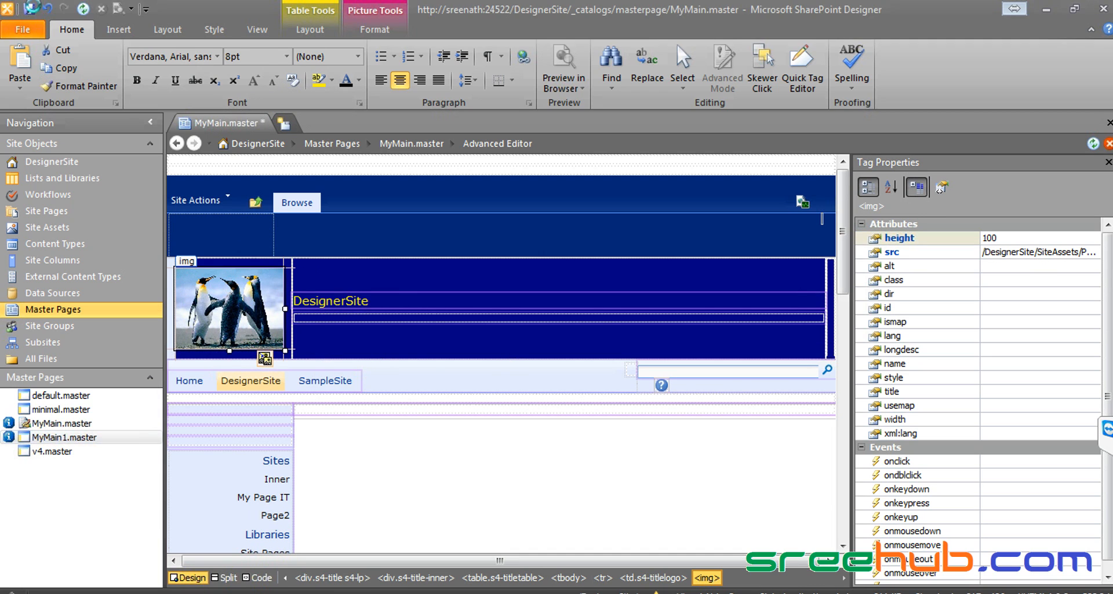
Step: Make MyMain.master the default master page and check the enlarged logo on DesignerSite in the browser
{"action": "right_click", "coordinate": [70, 429]}
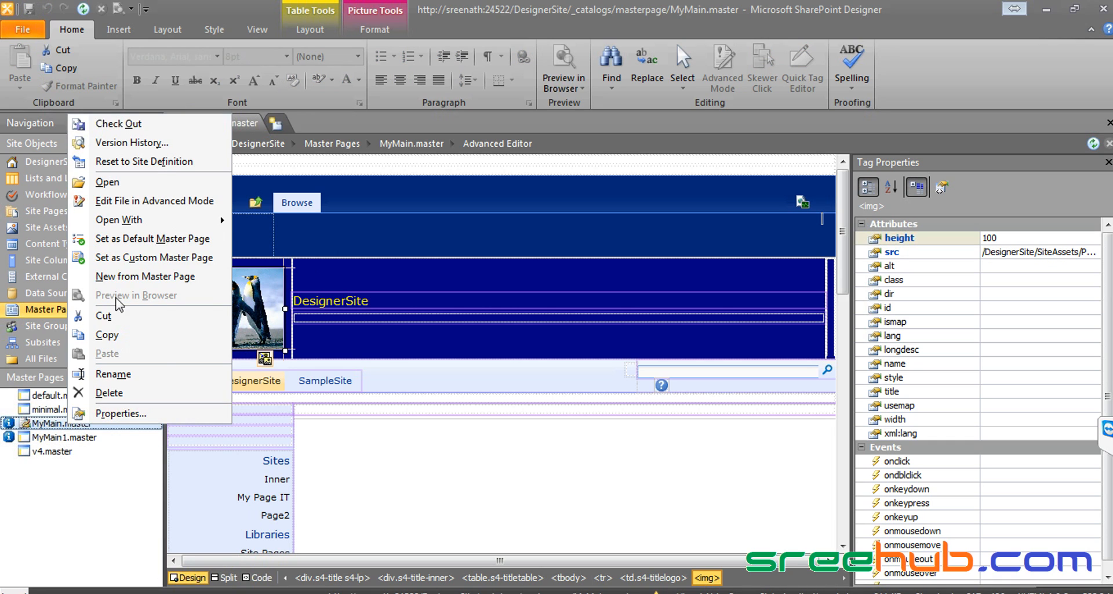
{"action": "left_click", "coordinate": [129, 237]}
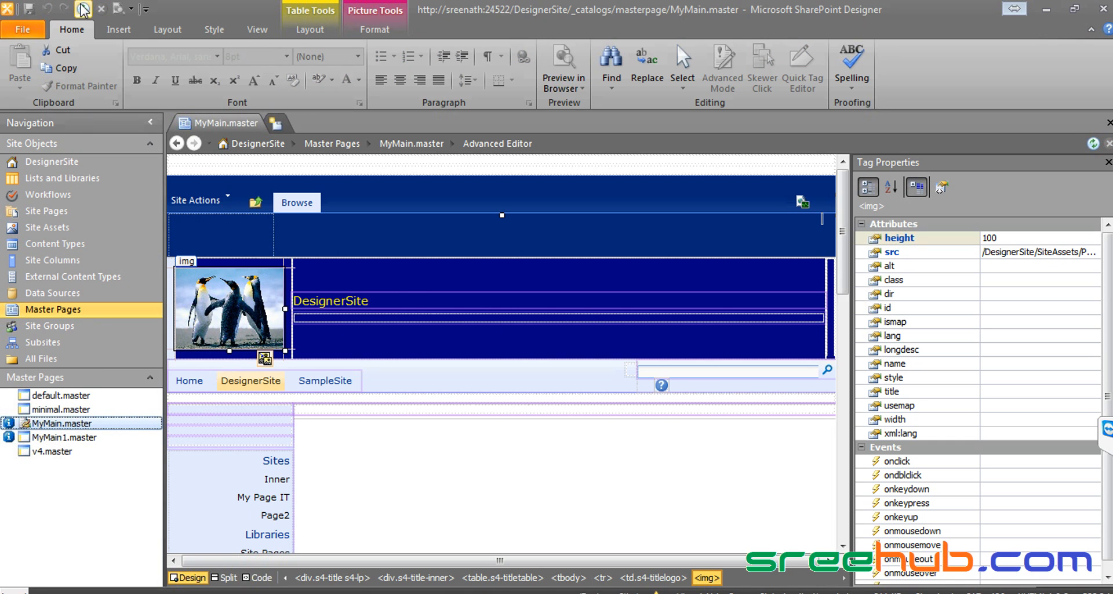
{"action": "left_click", "coordinate": [142, 592]}
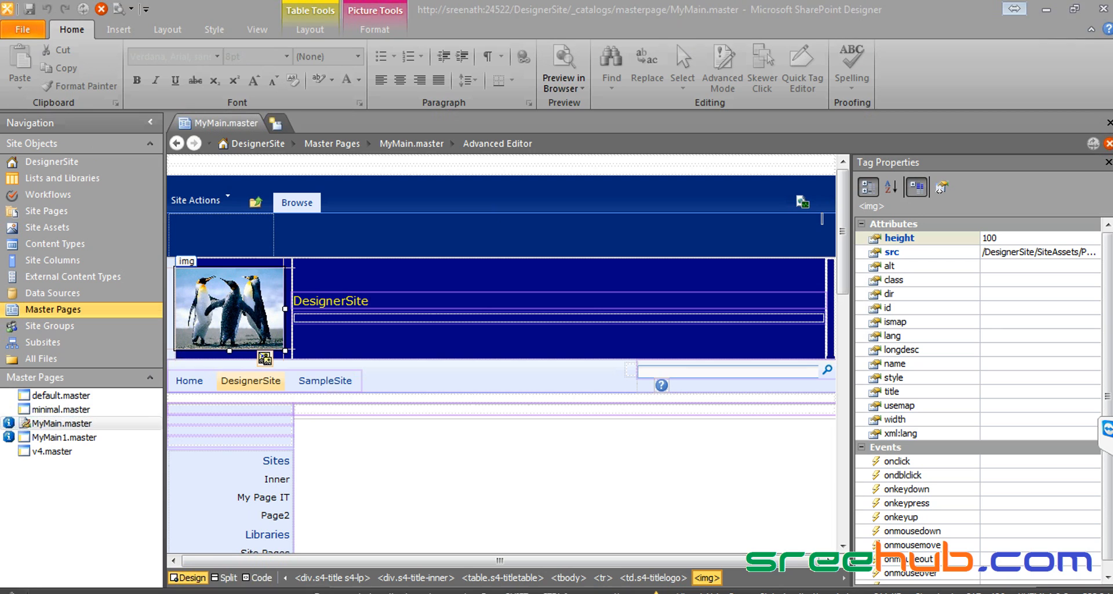
{"action": "left_click", "coordinate": [116, 133]}
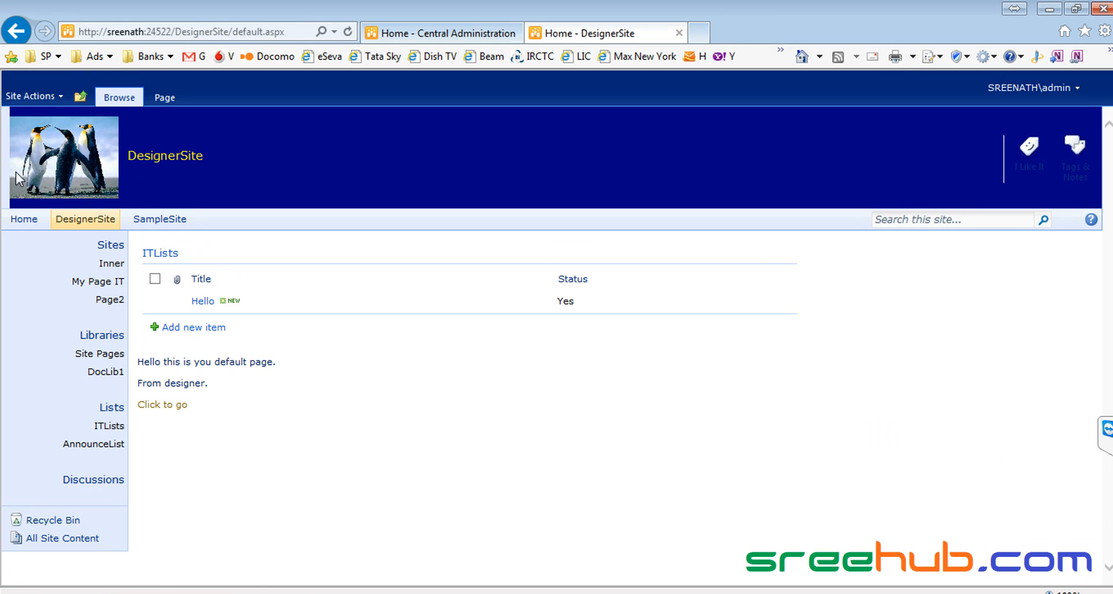
{"action": "key", "text": "alt+Tab"}
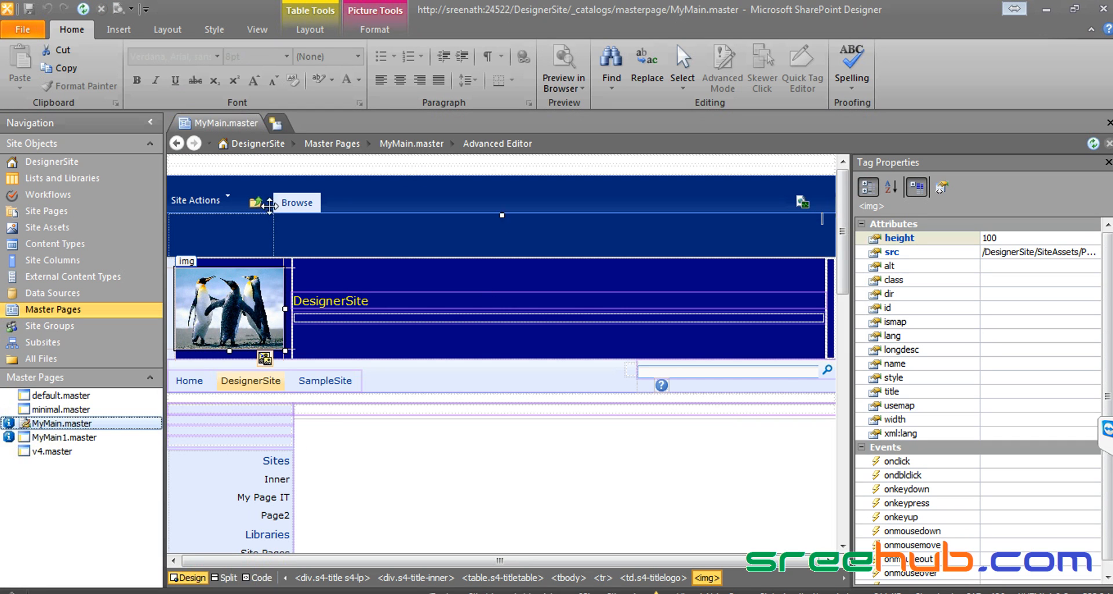
Step: Show MyMain.master in Split view, set the logo height to 50, and save
{"action": "left_click", "coordinate": [220, 326]}
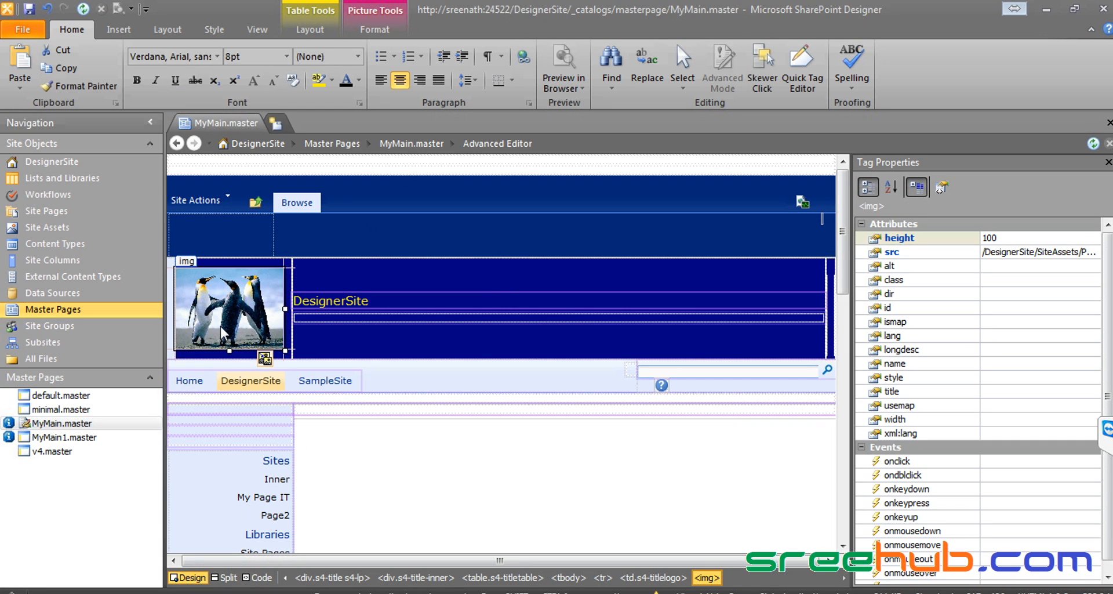
{"action": "left_click", "coordinate": [225, 576]}
{"action": "left_click", "coordinate": [596, 288]}
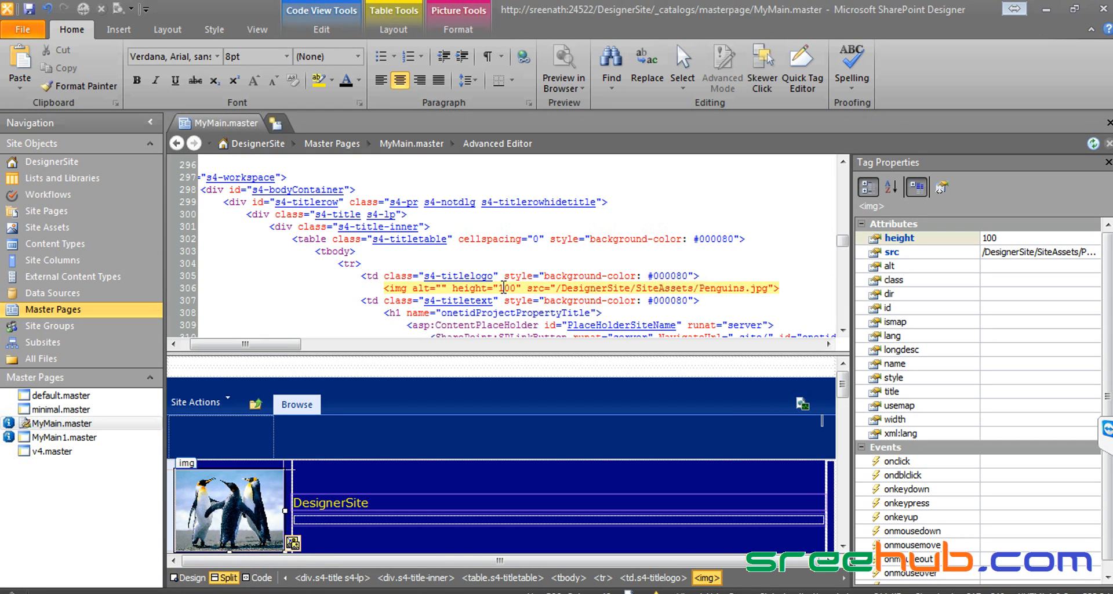
{"action": "left_click_drag", "start_coordinate": [454, 288], "coordinate": [523, 287]}
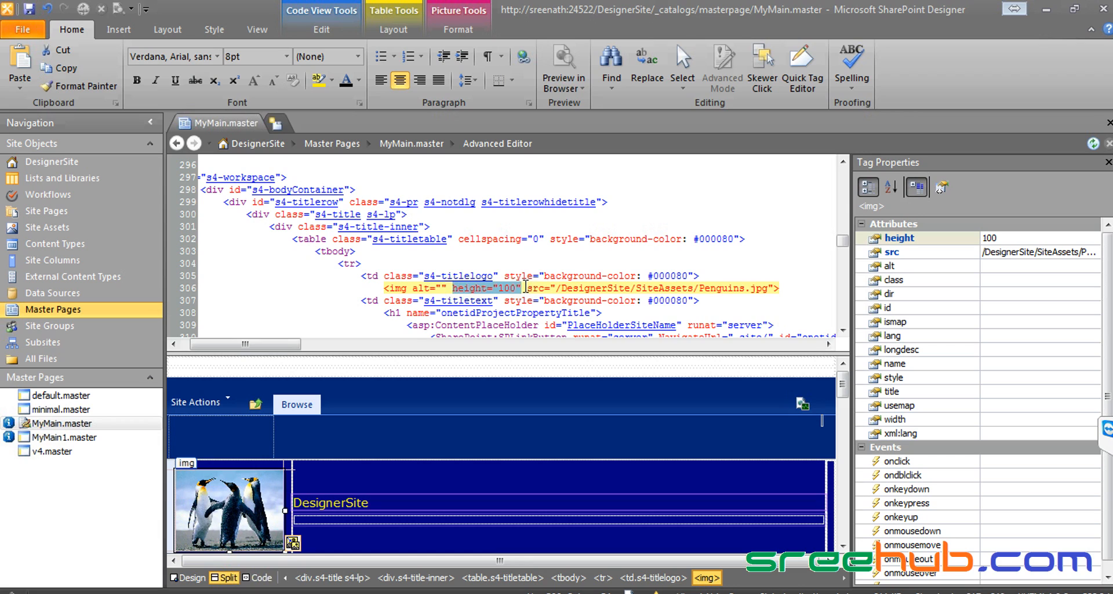
{"action": "left_click", "coordinate": [483, 287]}
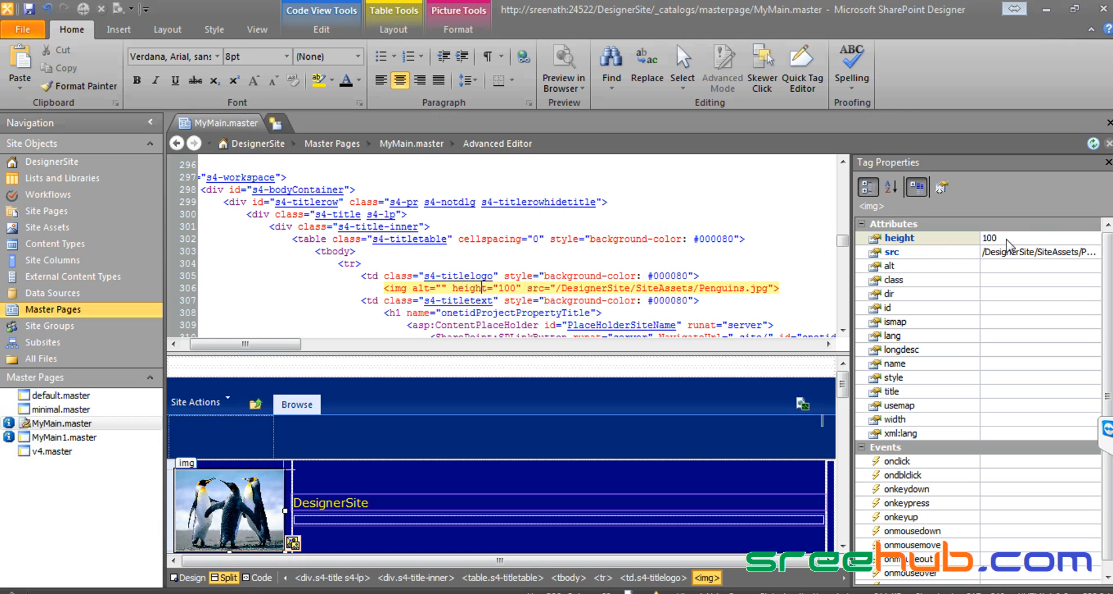
{"action": "left_click", "coordinate": [1031, 238]}
{"action": "type", "text": "50"}
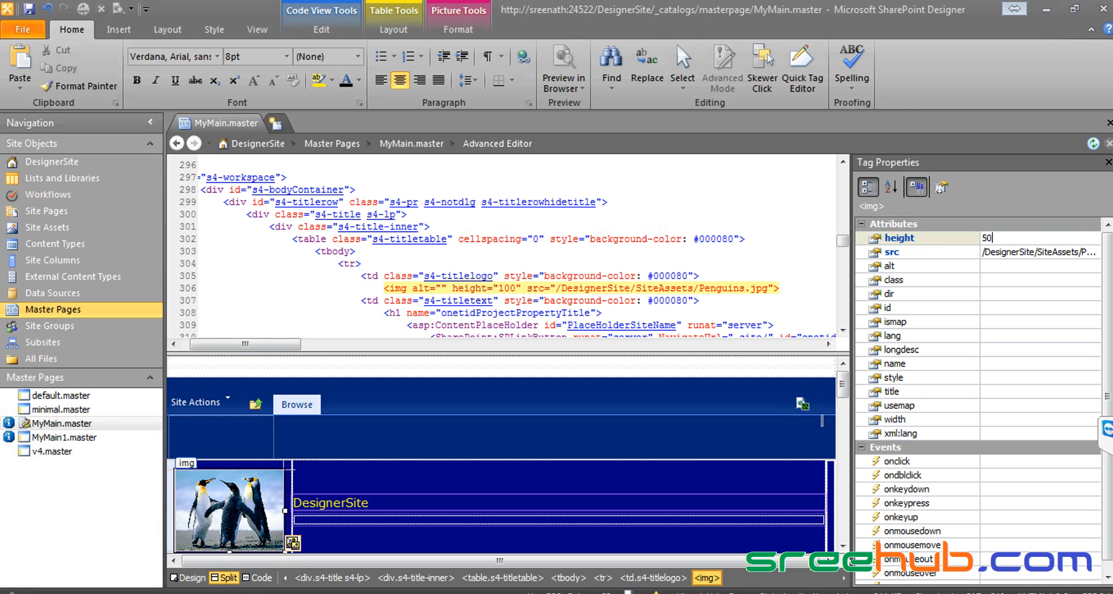
{"action": "key", "text": "Return"}
{"action": "left_click", "coordinate": [509, 288]}
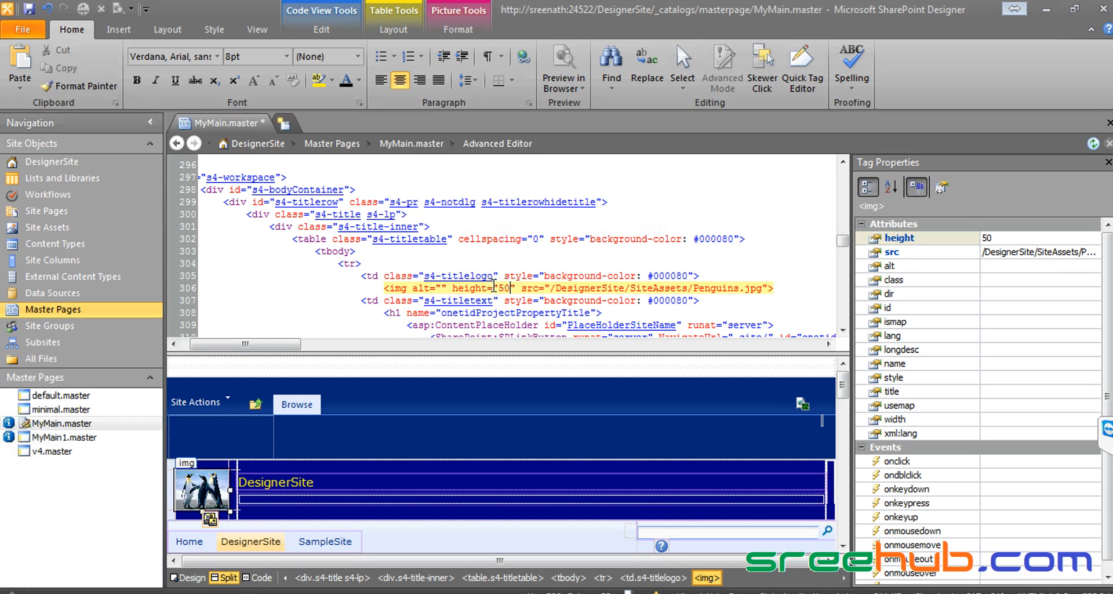
{"action": "left_click", "coordinate": [493, 288]}
{"action": "left_click", "coordinate": [29, 8]}
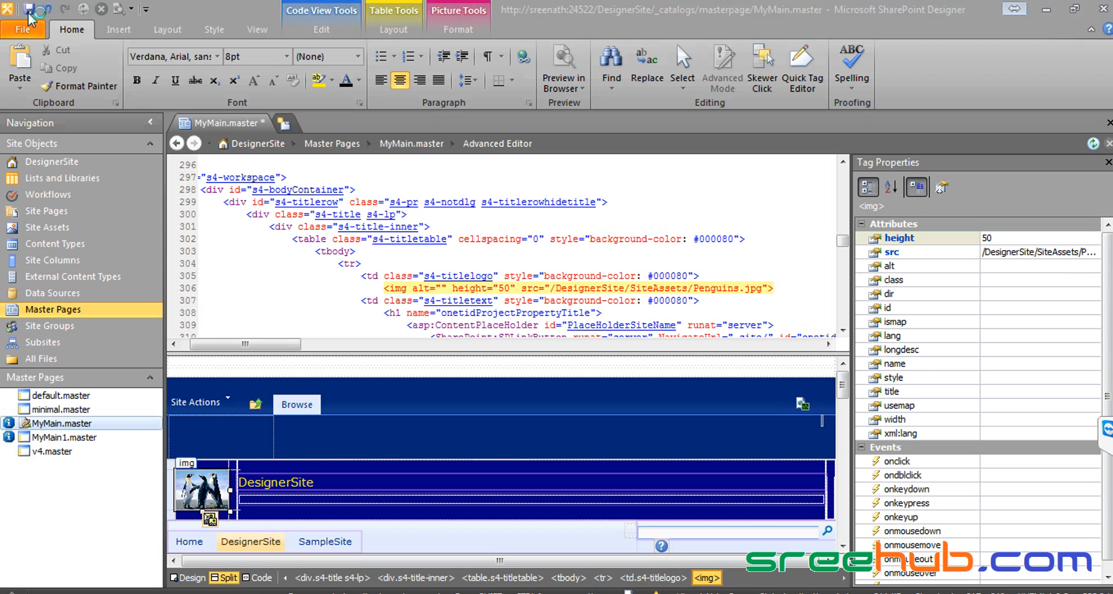
Step: Restore height="100" in the img tag code and save MyMain.master
{"action": "double_click", "coordinate": [503, 286]}
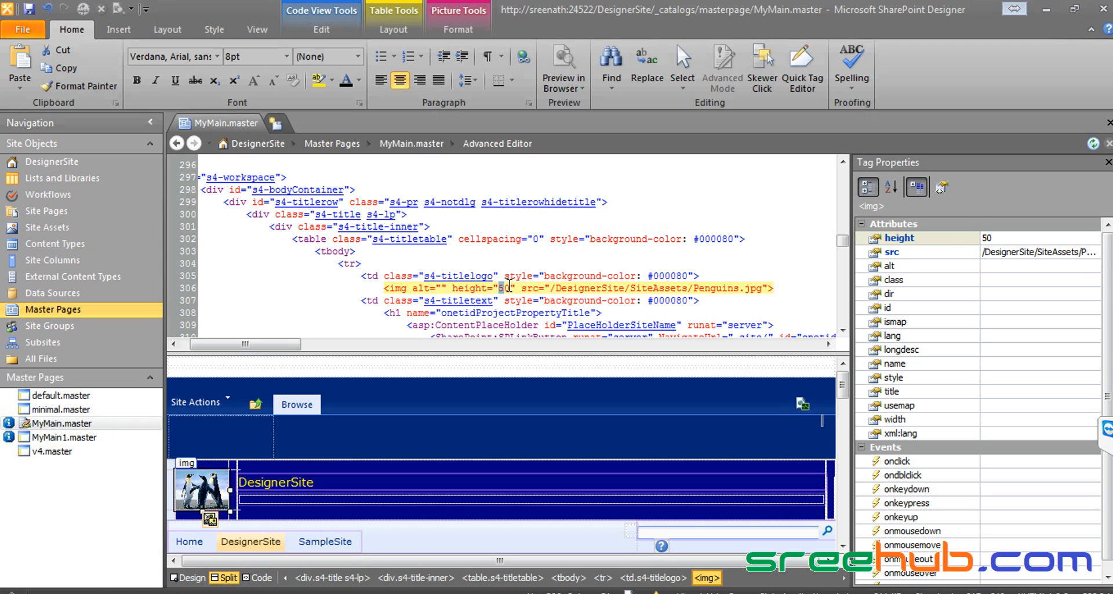
{"action": "type", "text": "100"}
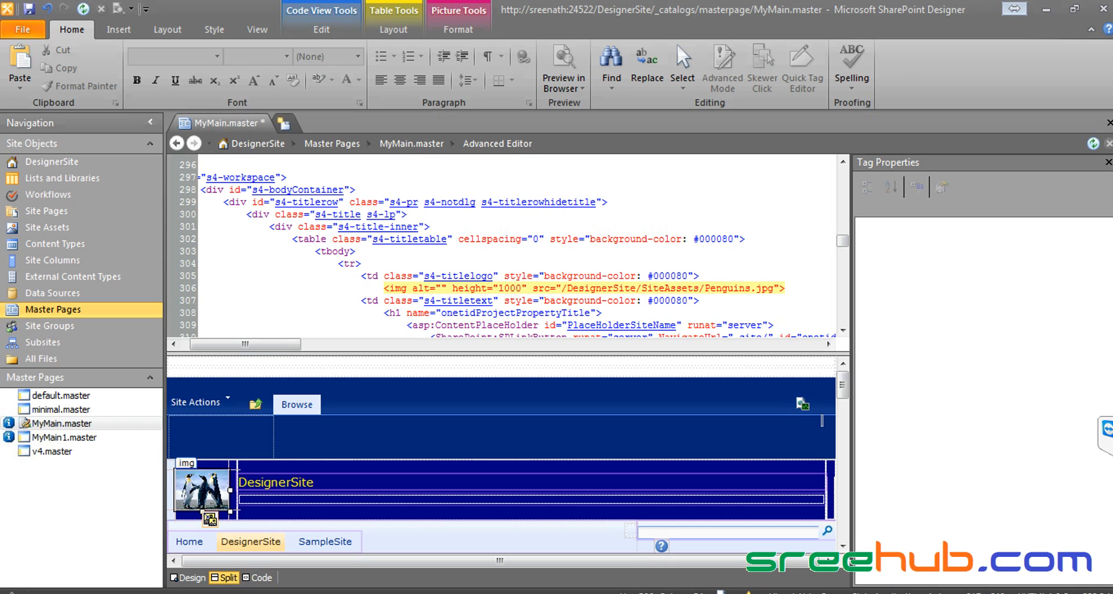
{"action": "key", "text": "BackSpace"}
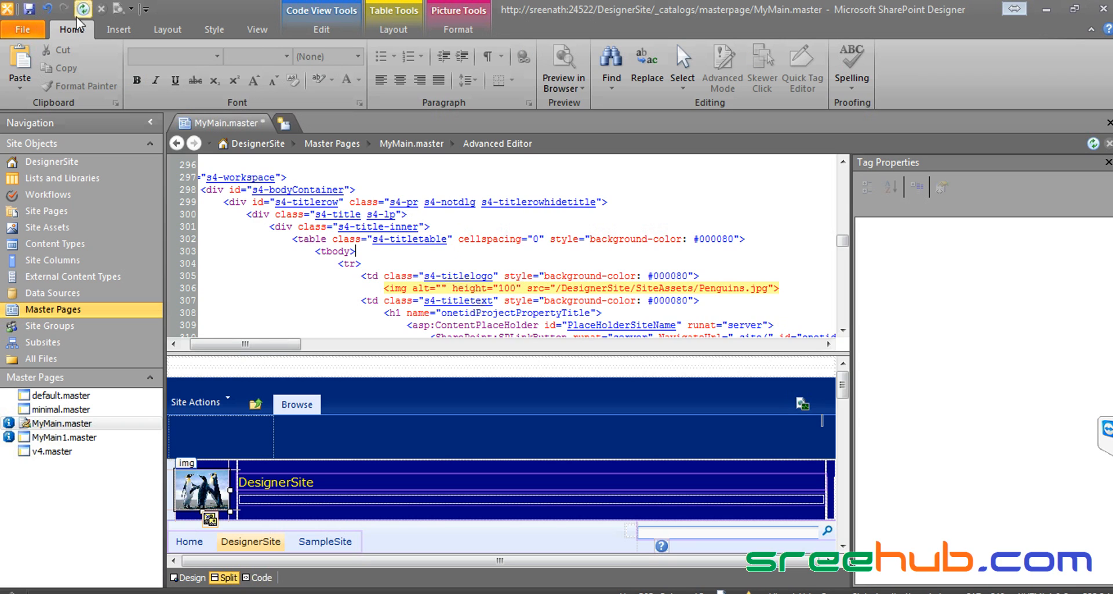
{"action": "left_click", "coordinate": [27, 9]}
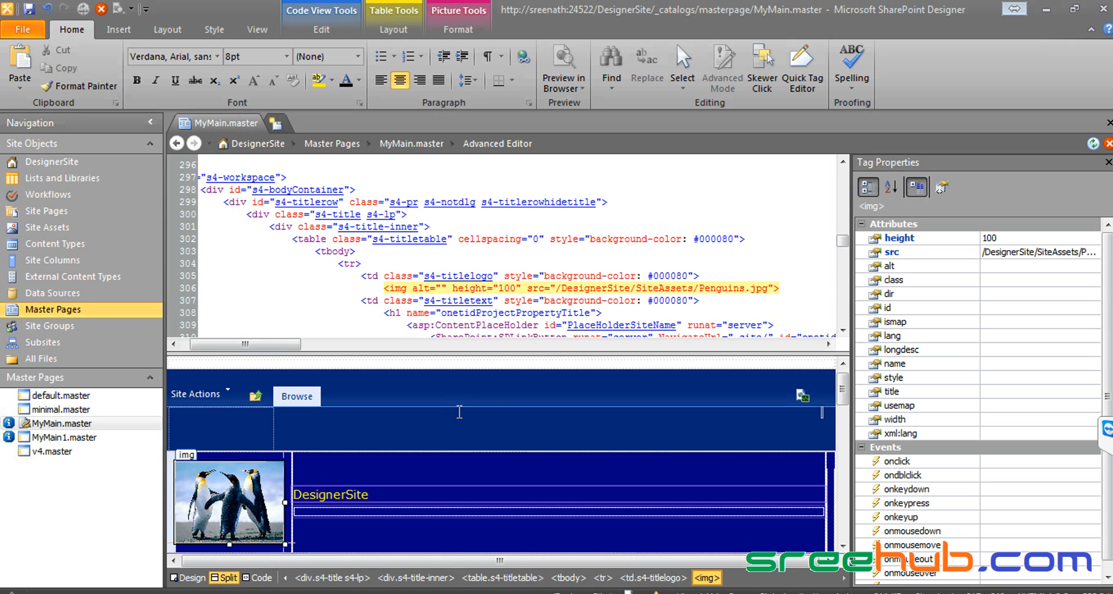
Step: Apply Less Brightness to the penguin logo image
{"action": "left_click", "coordinate": [370, 486]}
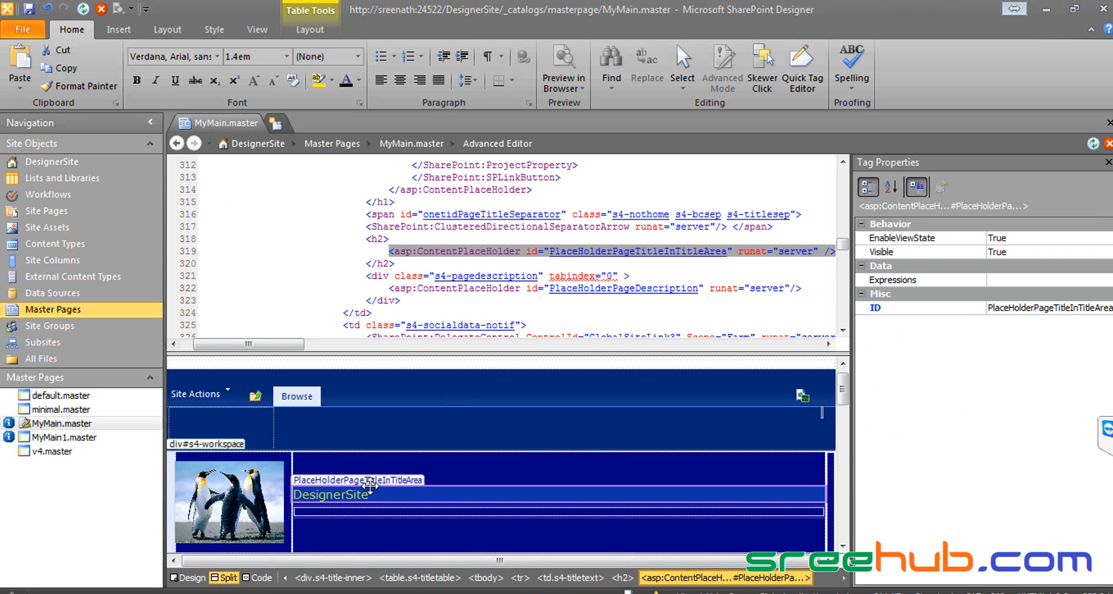
{"action": "left_click", "coordinate": [228, 489]}
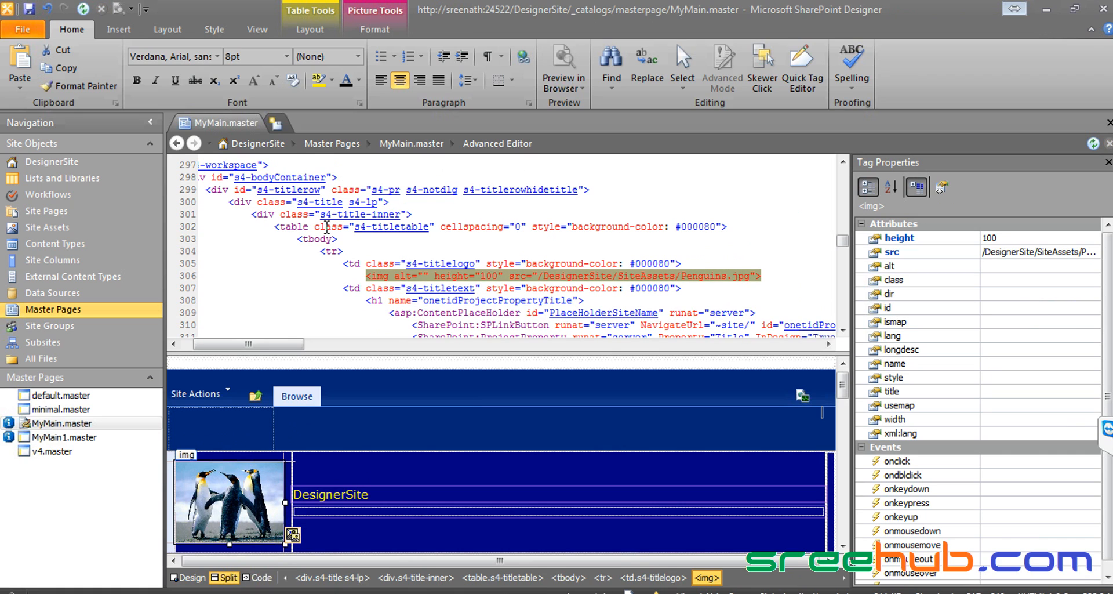
{"action": "left_click", "coordinate": [365, 18]}
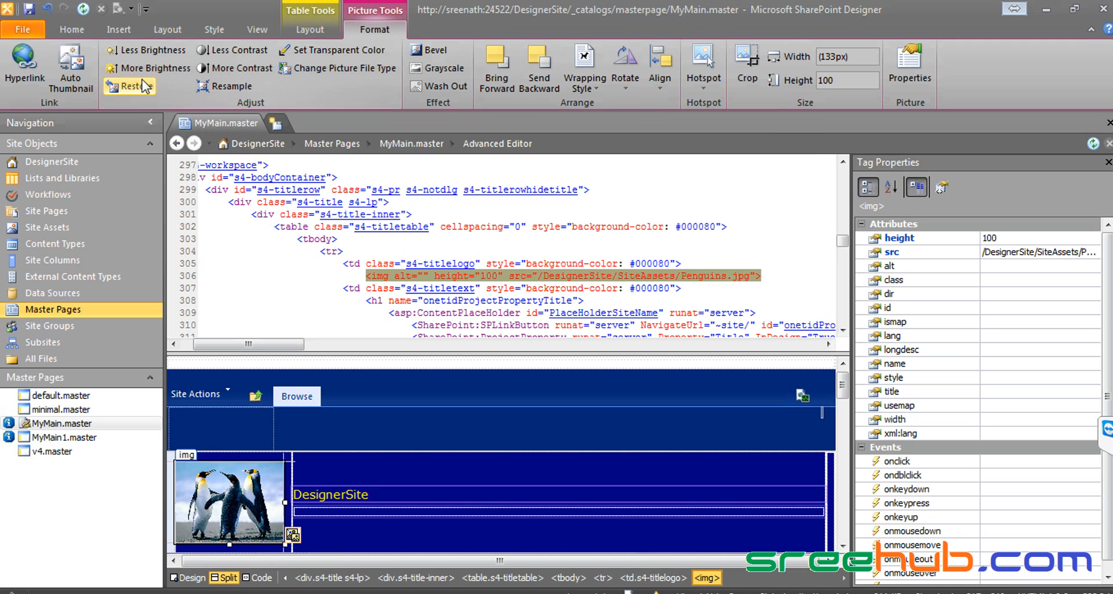
{"action": "left_click", "coordinate": [153, 51]}
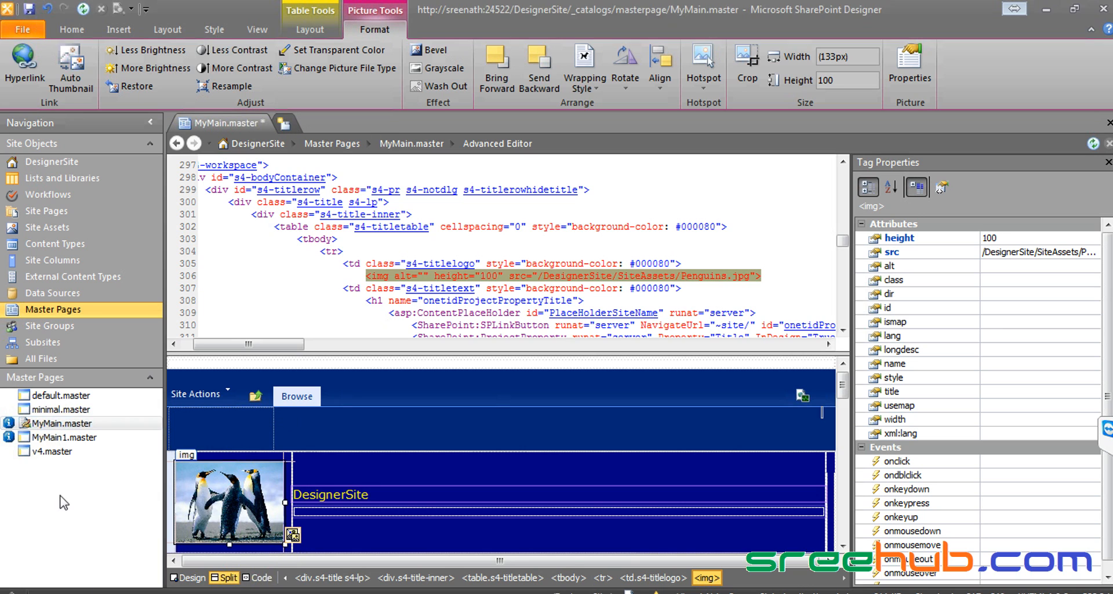
Step: Save MyMain.master, overwriting Penguins.jpg in SiteAssets, then return to SharePoint Designer
{"action": "key", "text": "ctrl+s"}
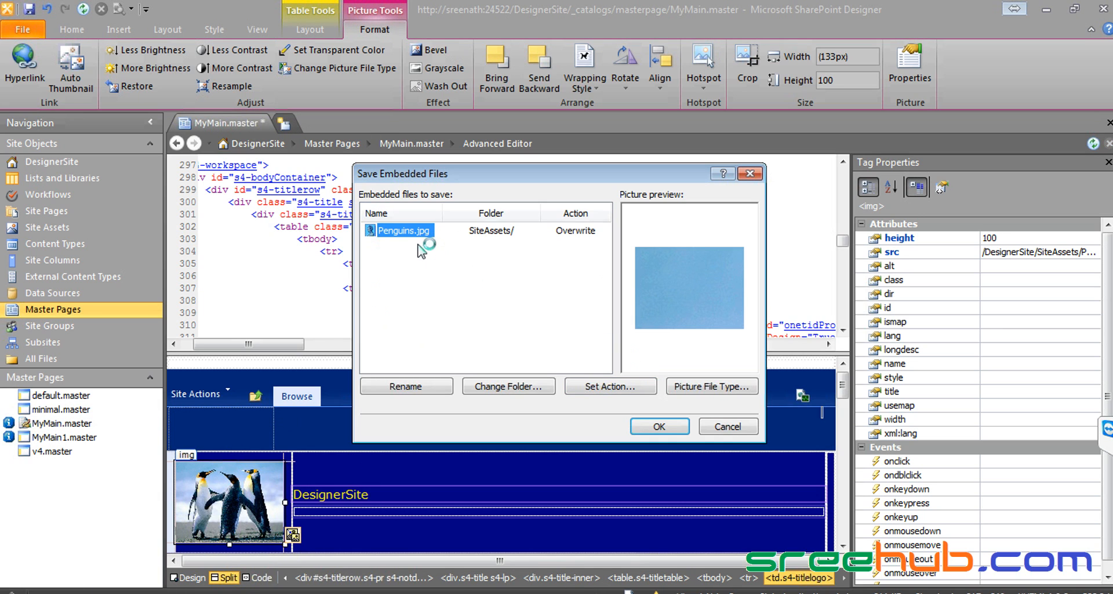
{"action": "left_click", "coordinate": [673, 428]}
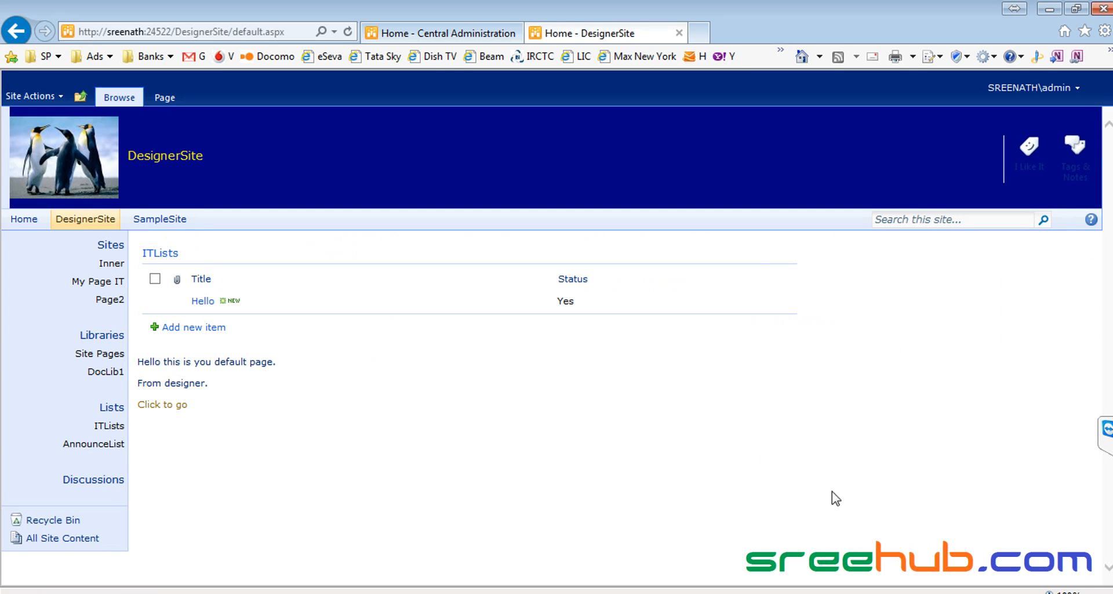
{"action": "key", "text": "alt+Tab"}
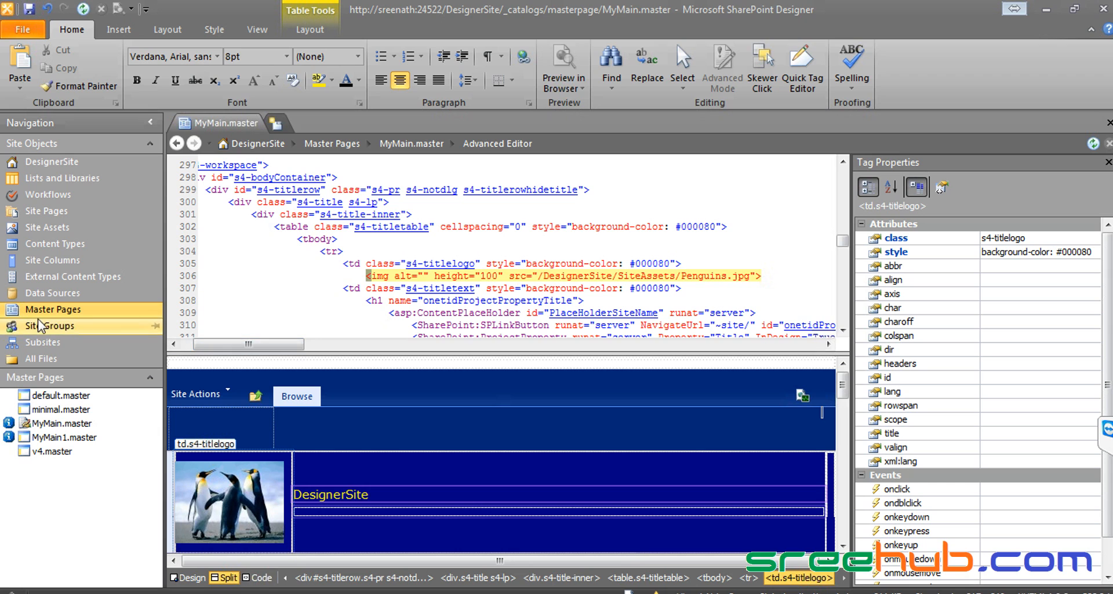
Step: Go through Lists and Libraries to Master Pages and open MyMain.master's settings
{"action": "left_click", "coordinate": [73, 178]}
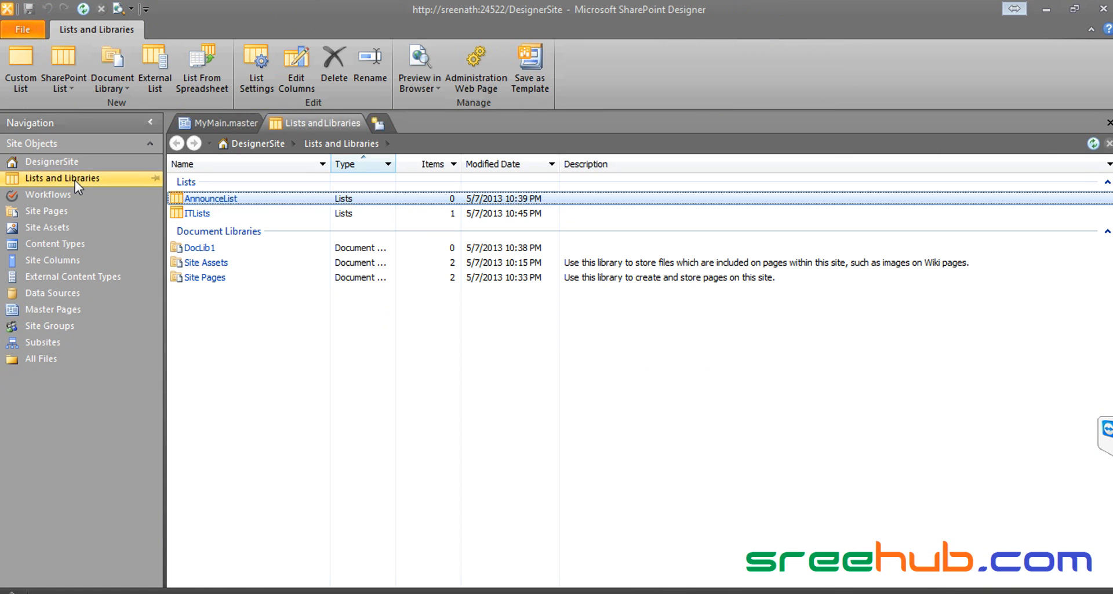
{"action": "left_click", "coordinate": [75, 307]}
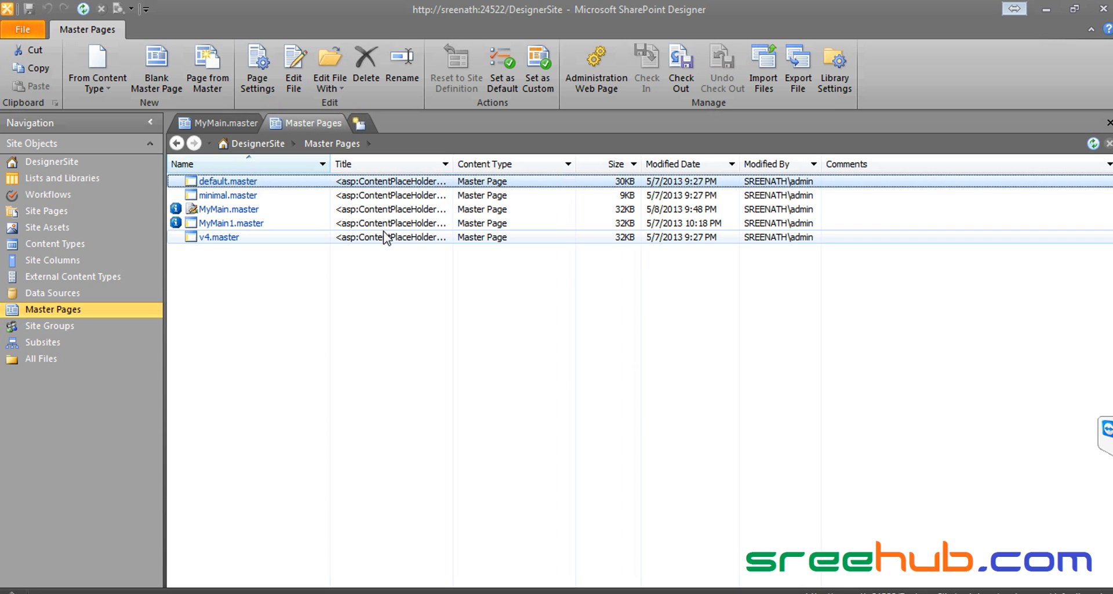
{"action": "left_click", "coordinate": [229, 208]}
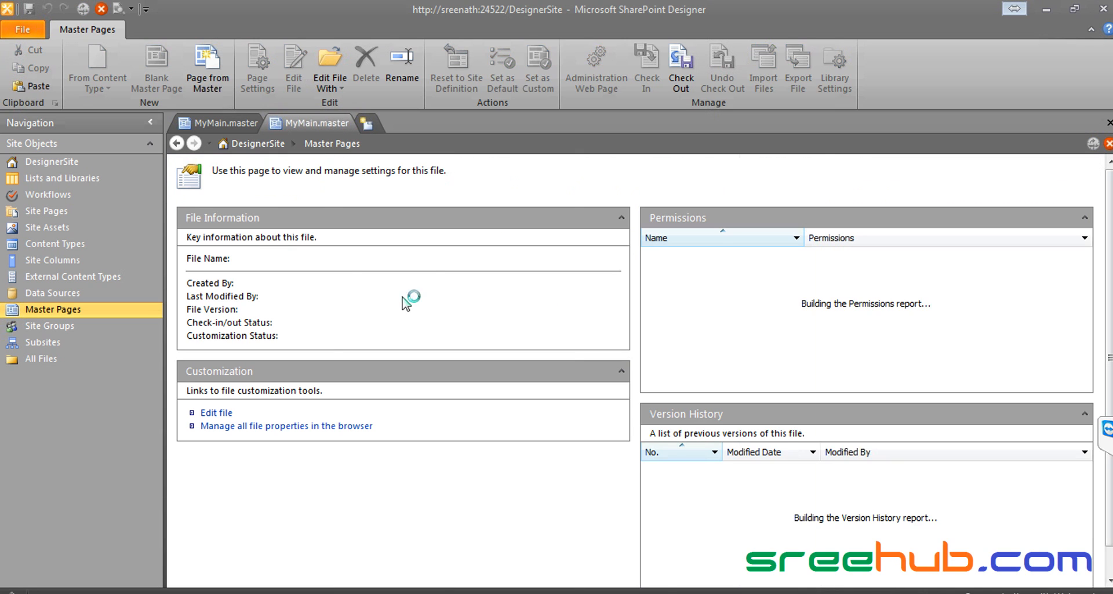
Step: Edit MyMain.master, highlight its s4-titlelogo class, show Design view, then list the site's libraries
{"action": "left_click", "coordinate": [215, 415]}
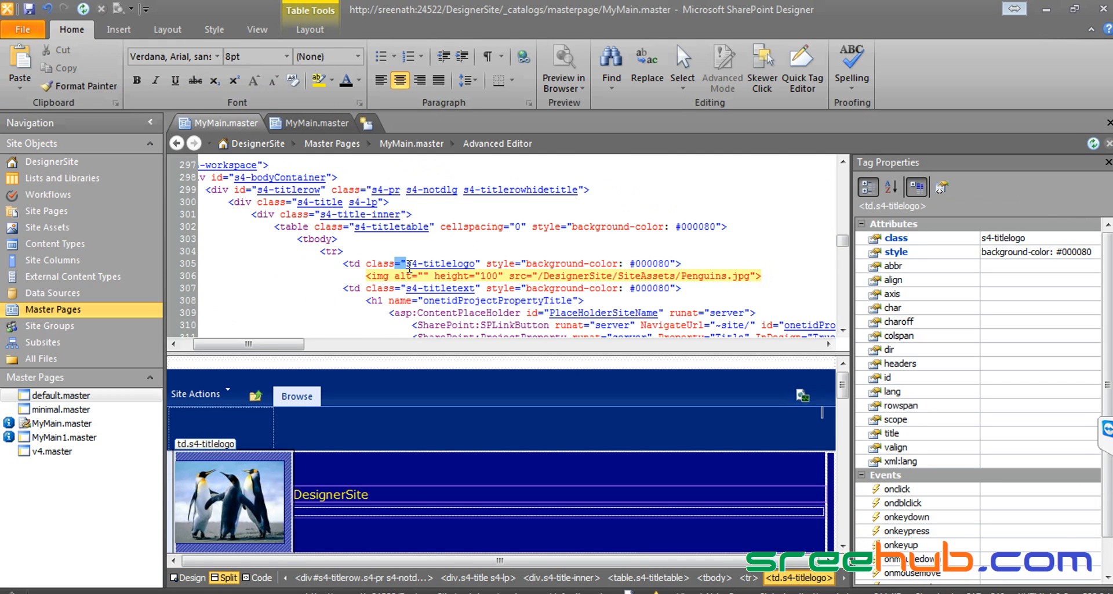
{"action": "left_click_drag", "start_coordinate": [394, 263], "coordinate": [507, 270]}
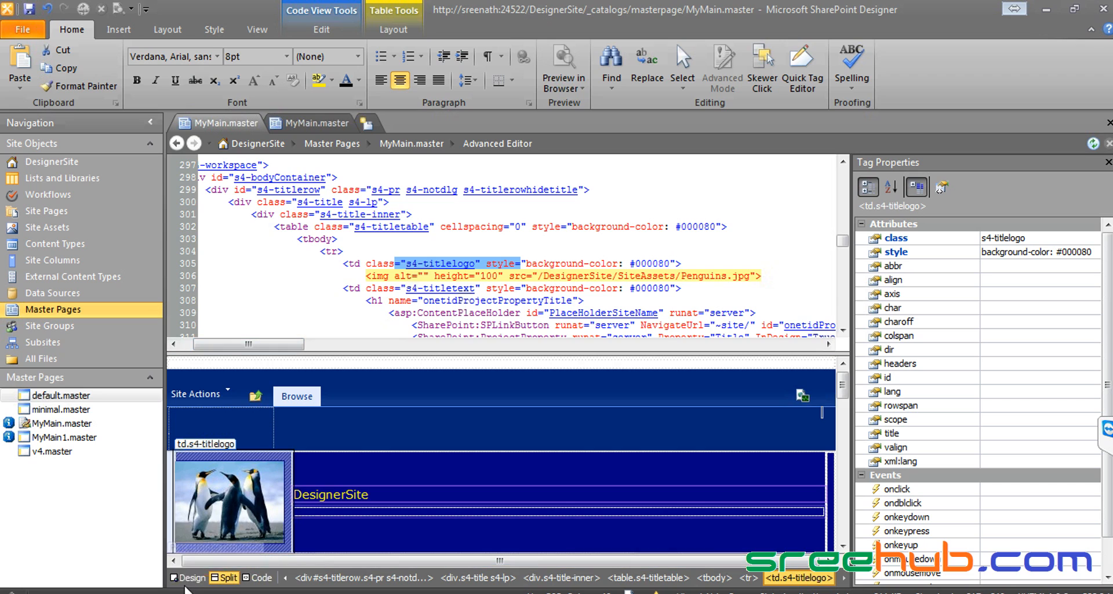
{"action": "left_click", "coordinate": [188, 577]}
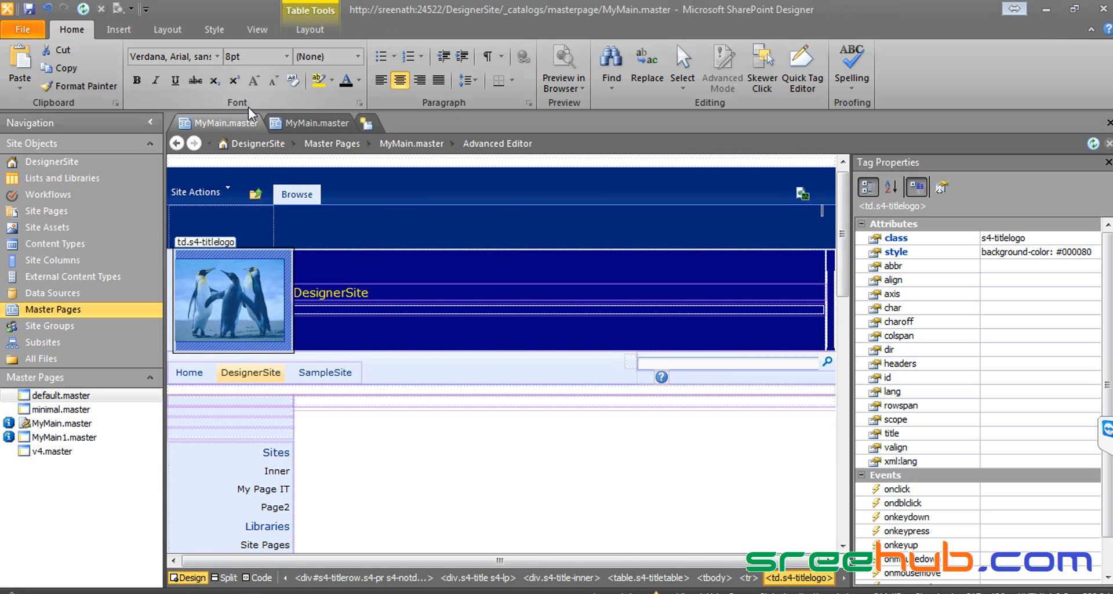
{"action": "left_click", "coordinate": [68, 180]}
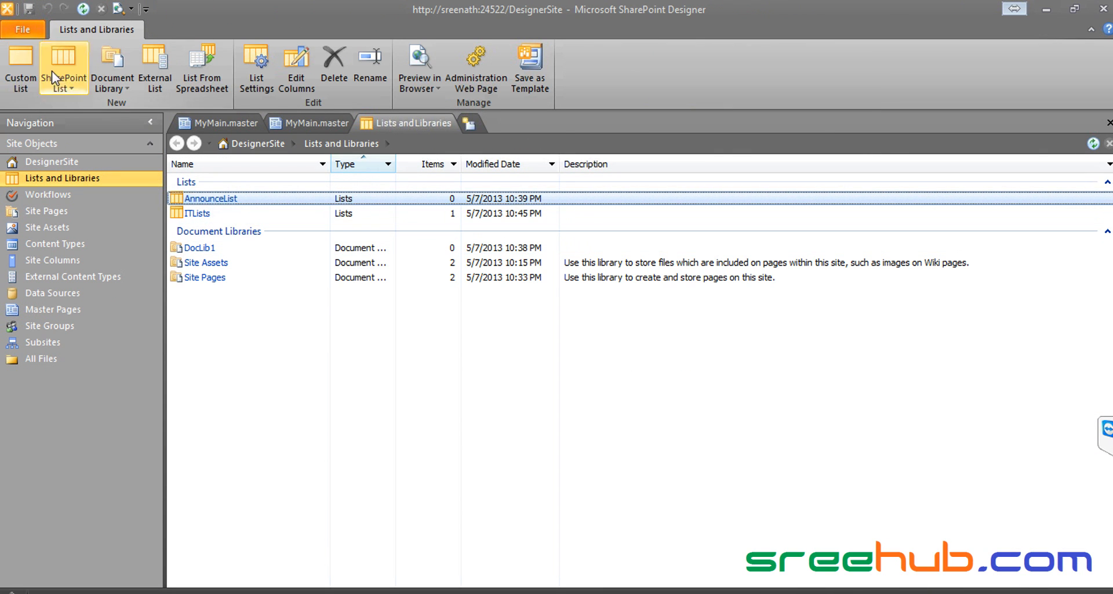
Step: Open the Site Pages library, then check the DesignerSite page's Page and Browse tabs in the browser
{"action": "left_click", "coordinate": [256, 83]}
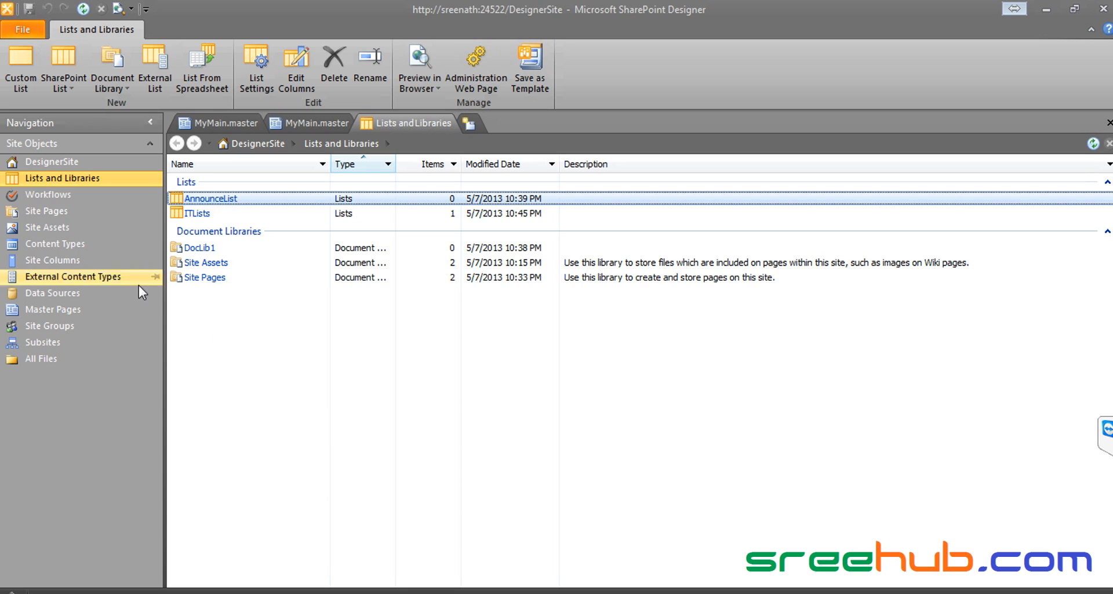
{"action": "left_click", "coordinate": [87, 211]}
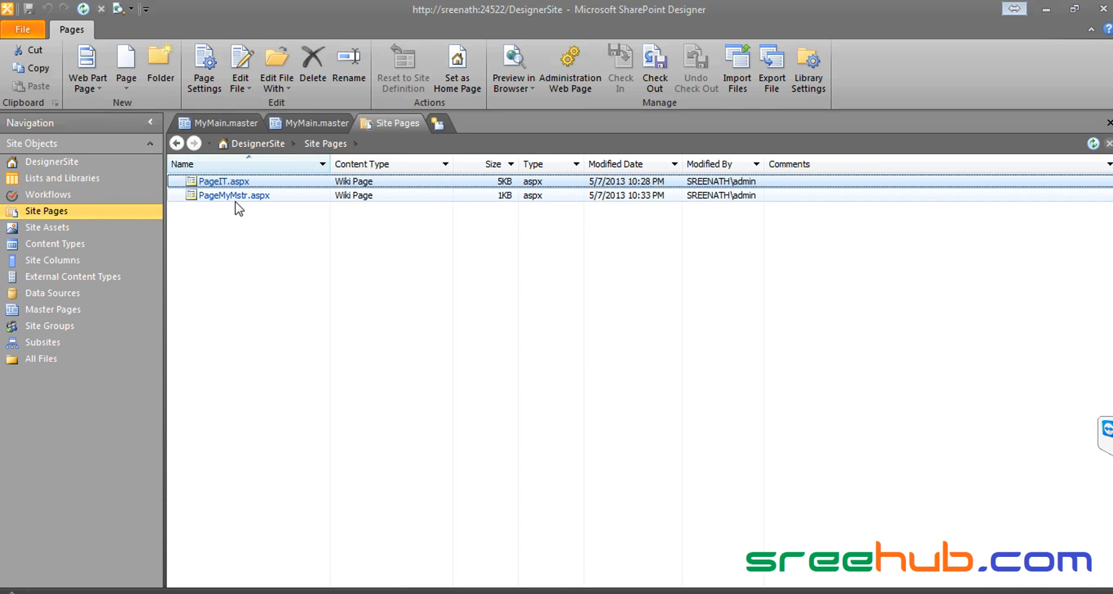
{"action": "key", "text": "alt+Tab"}
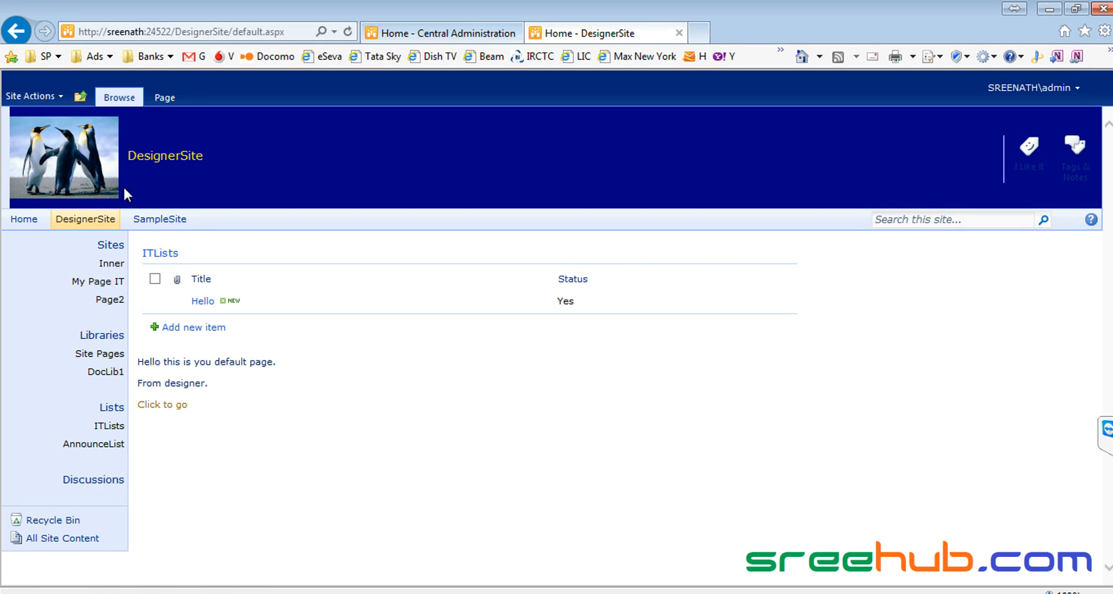
{"action": "left_click", "coordinate": [165, 97]}
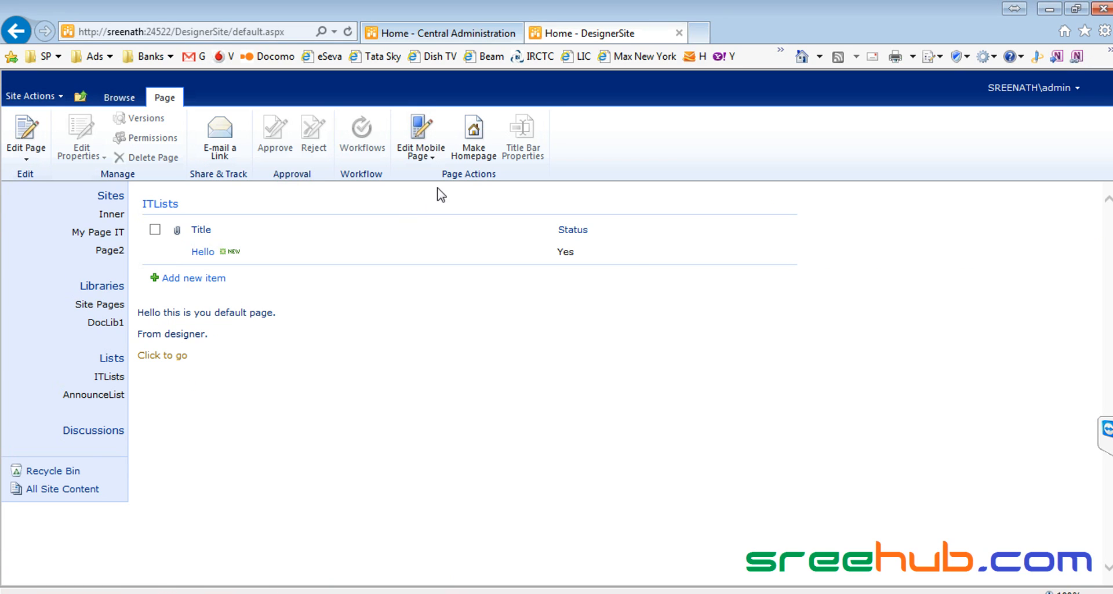
{"action": "left_click", "coordinate": [113, 97]}
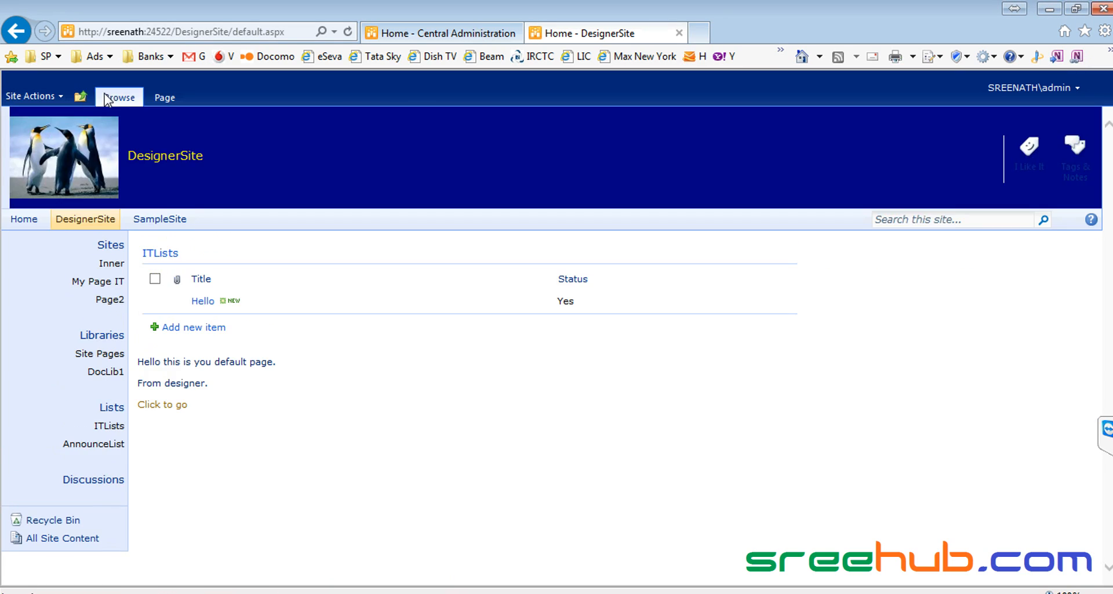
{"action": "key", "text": "alt+Tab"}
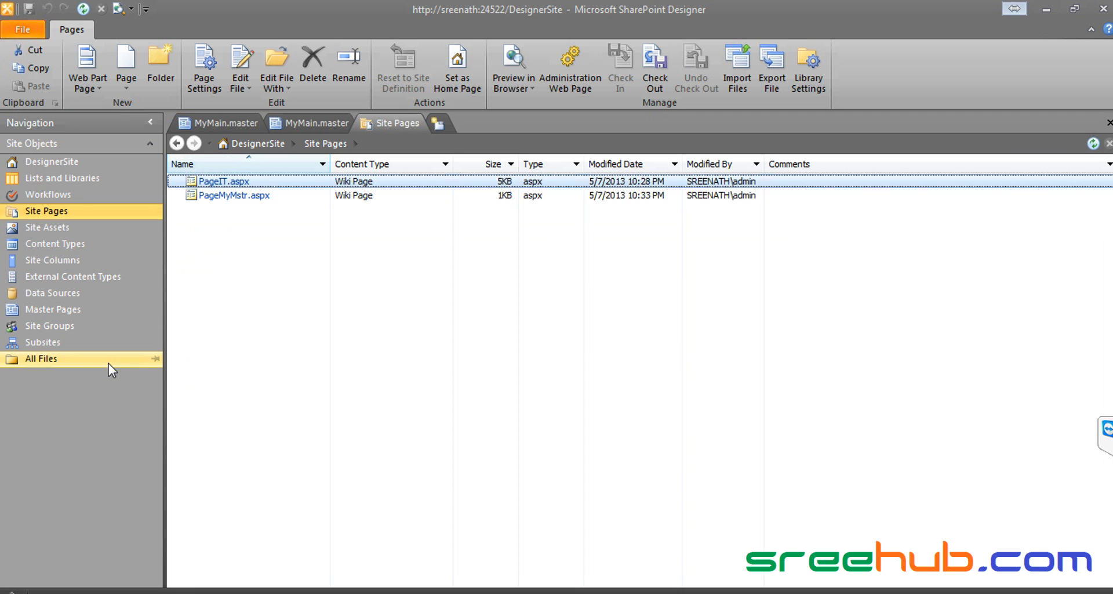
Step: Browse the SharePoint List and Document Library types, then open the ITLists settings
{"action": "left_click", "coordinate": [116, 163]}
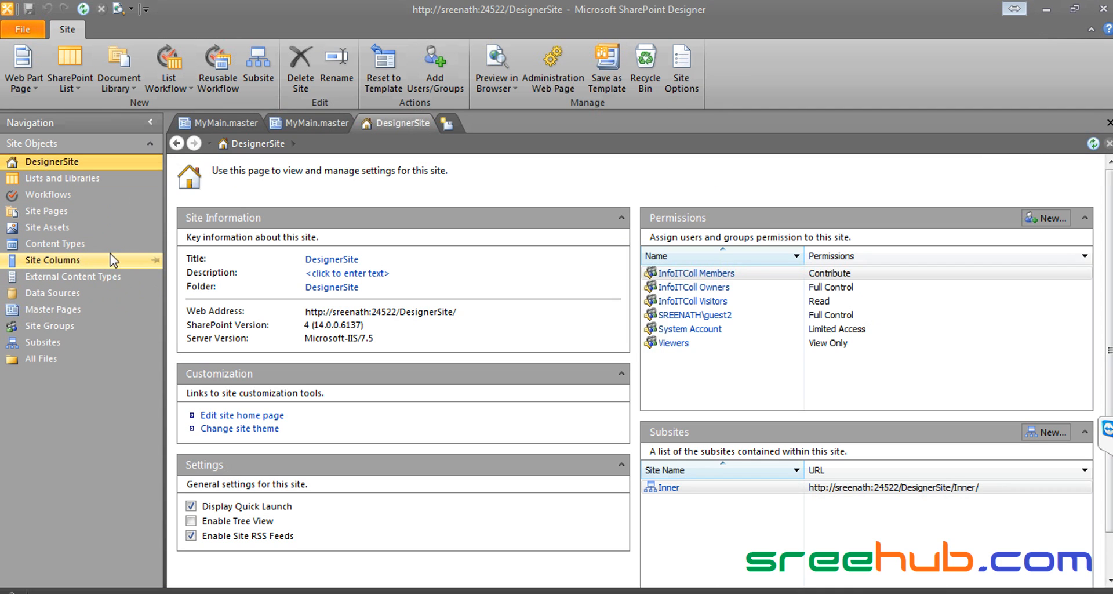
{"action": "left_click", "coordinate": [109, 178]}
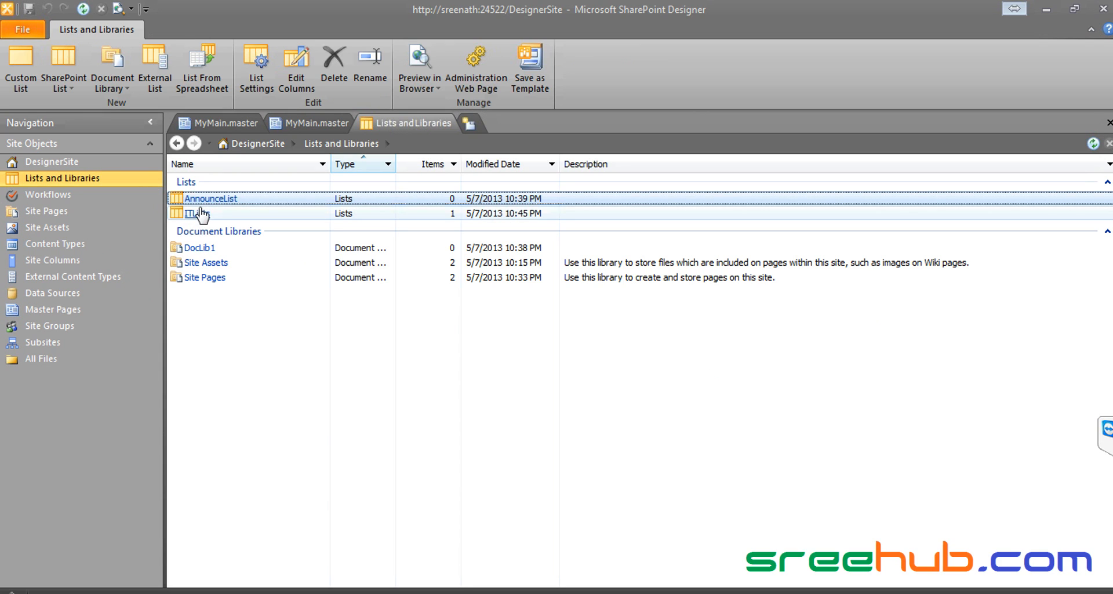
{"action": "left_click", "coordinate": [68, 90]}
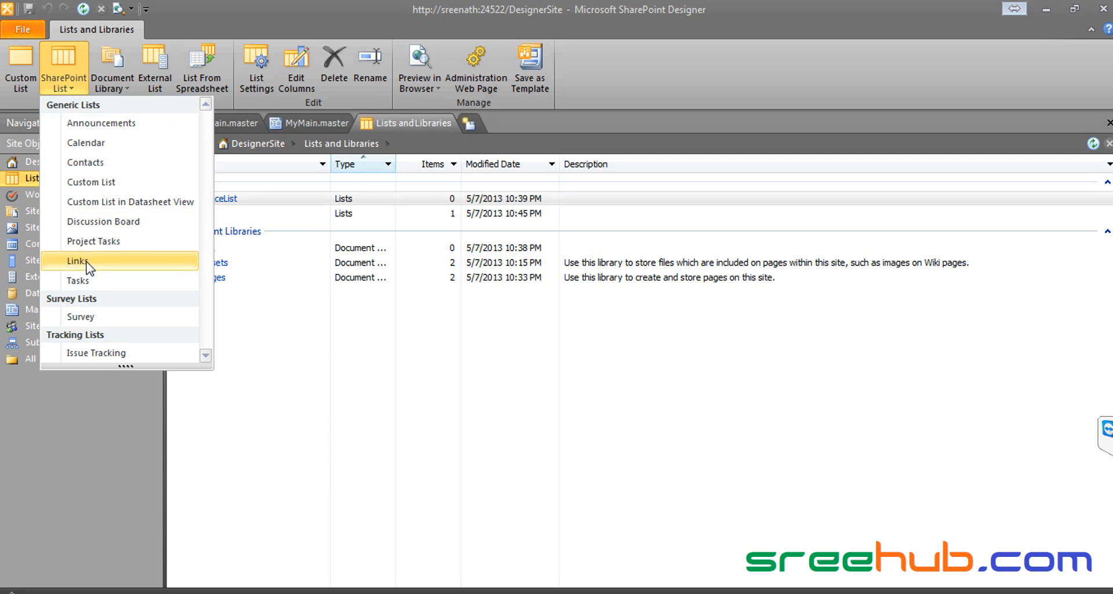
{"action": "left_click", "coordinate": [112, 87]}
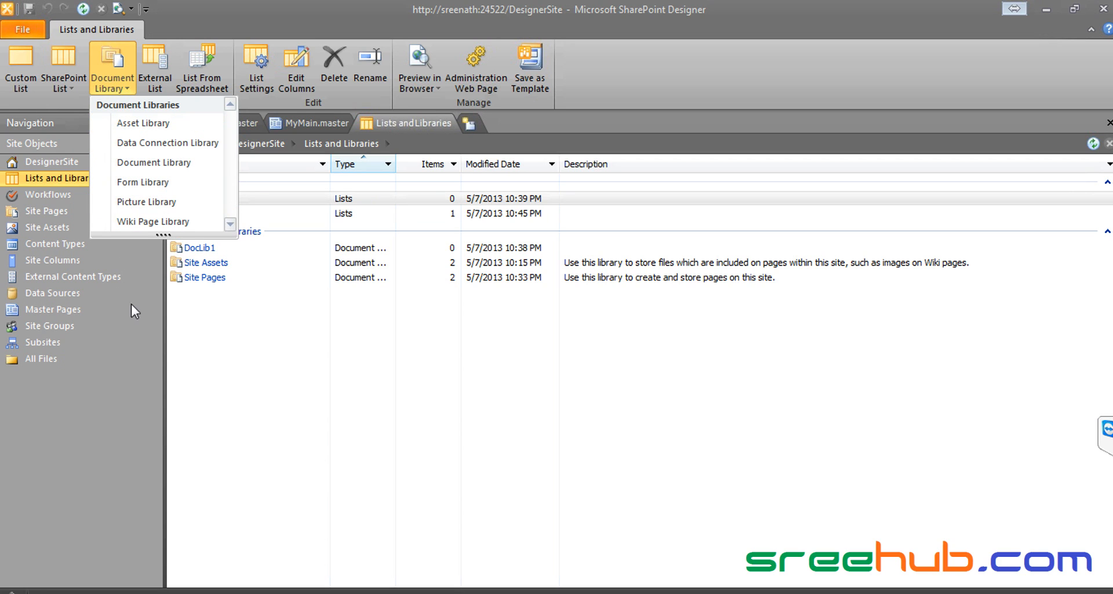
{"action": "left_click", "coordinate": [291, 350]}
{"action": "double_click", "coordinate": [200, 214]}
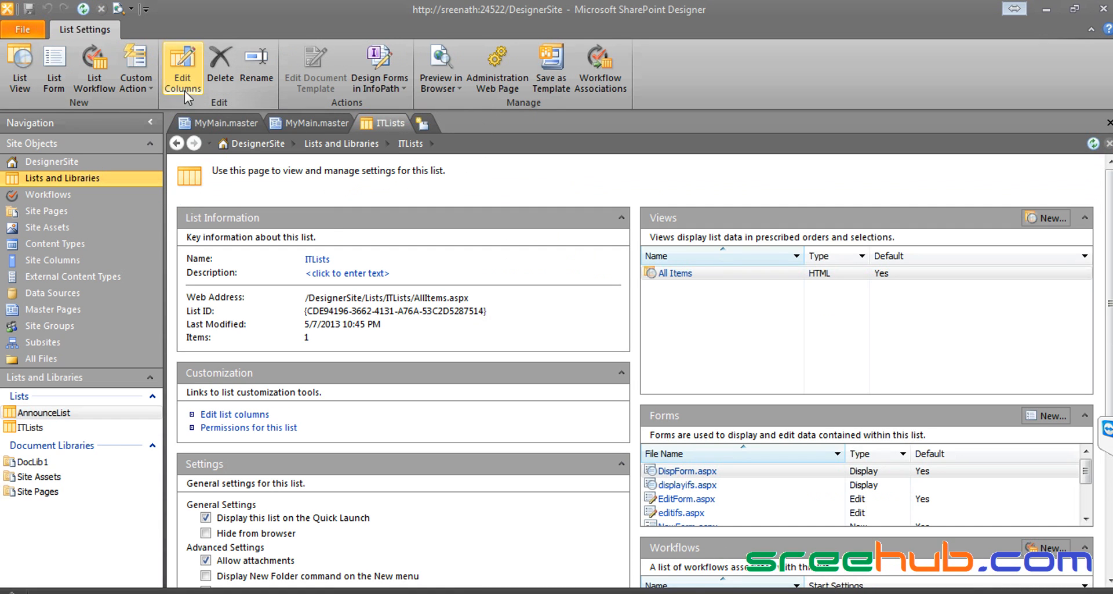
Step: Select the Status column in the ITLists column editor, reopen the ITLists settings, and switch to the browser
{"action": "left_click", "coordinate": [184, 79]}
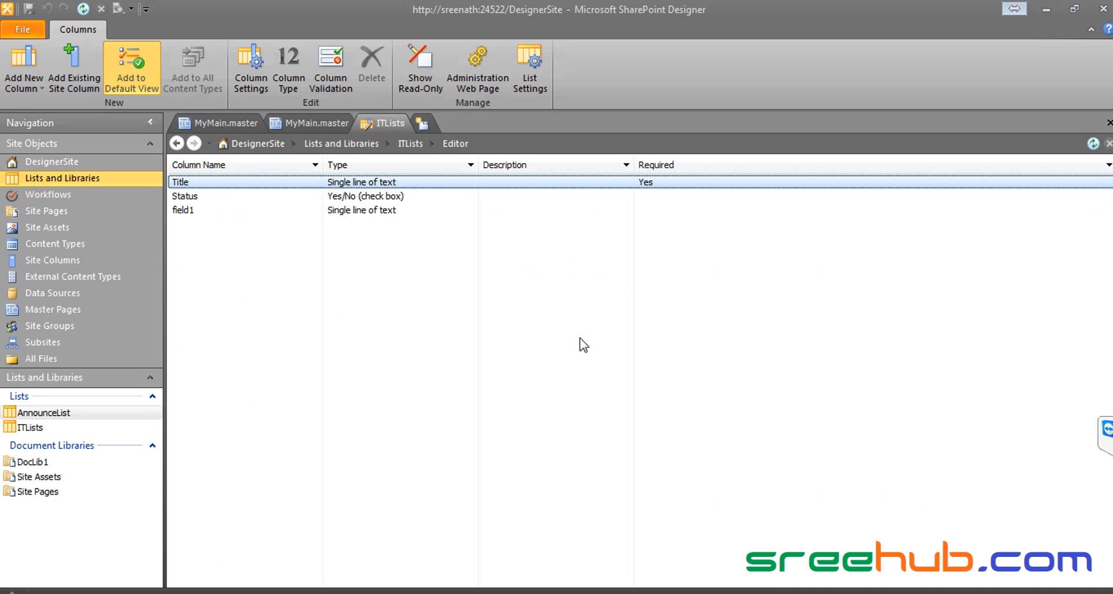
{"action": "left_click", "coordinate": [197, 199]}
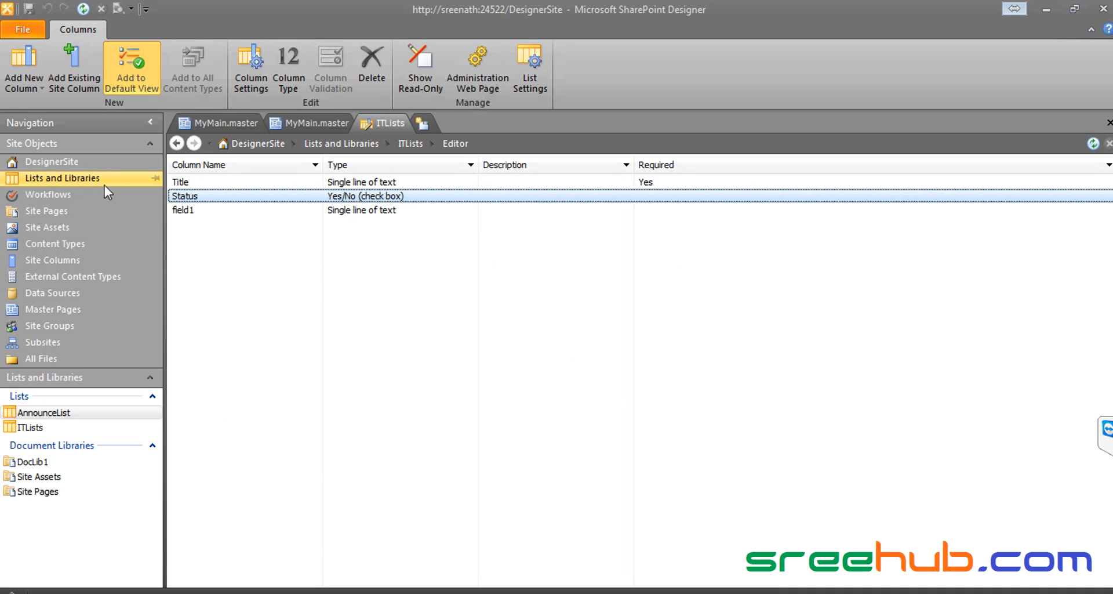
{"action": "left_click", "coordinate": [75, 178]}
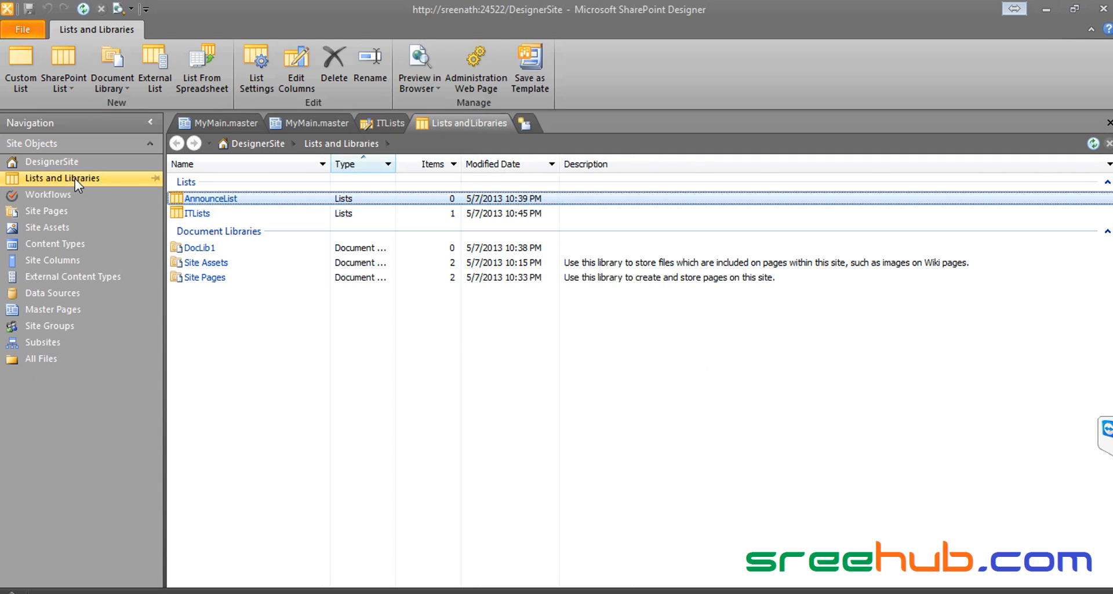
{"action": "left_click", "coordinate": [197, 213]}
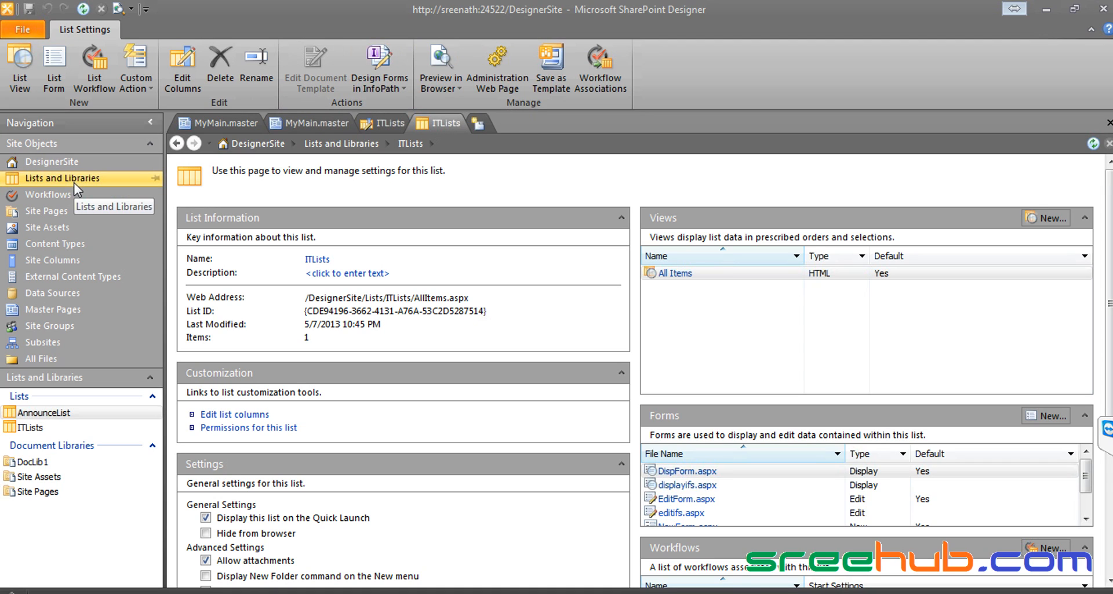
{"action": "left_click", "coordinate": [34, 428]}
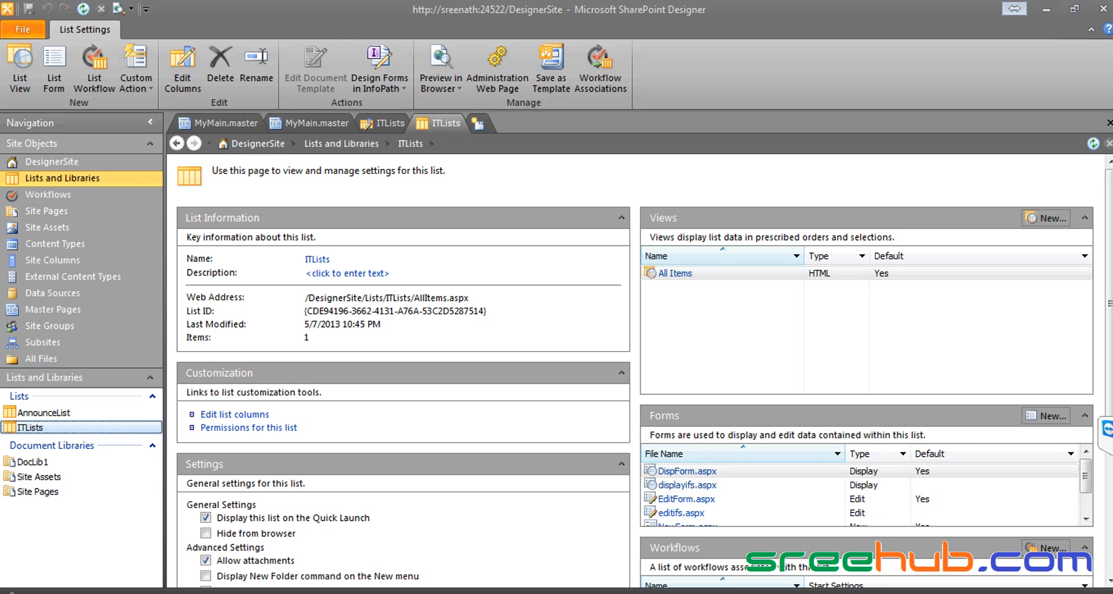
{"action": "key", "text": "alt+Tab"}
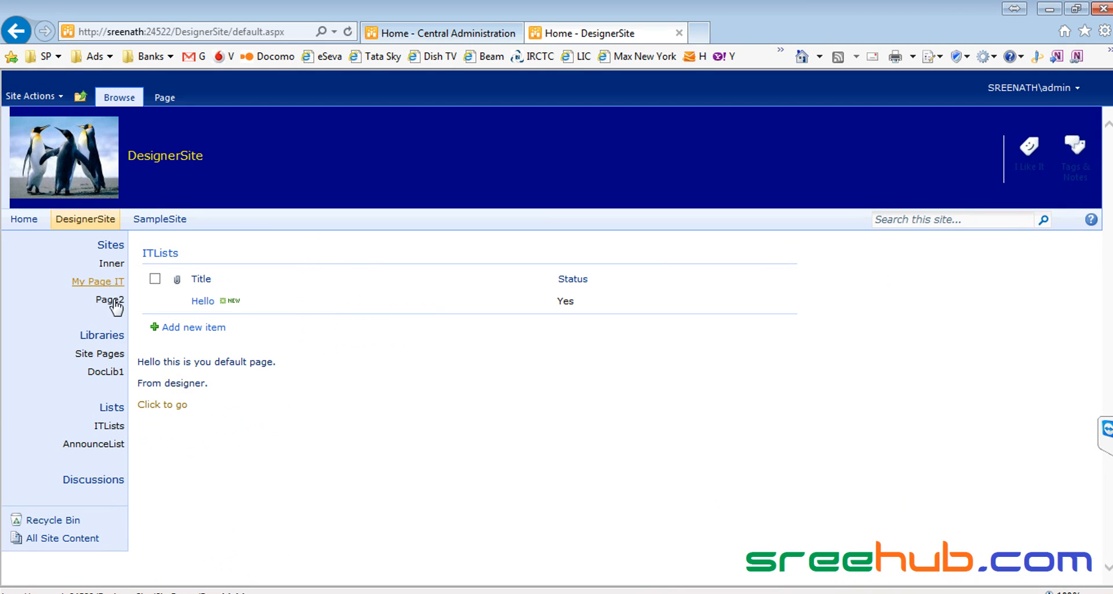
Step: Open ITLists on DesignerSite and start adding a new item
{"action": "left_click", "coordinate": [113, 427]}
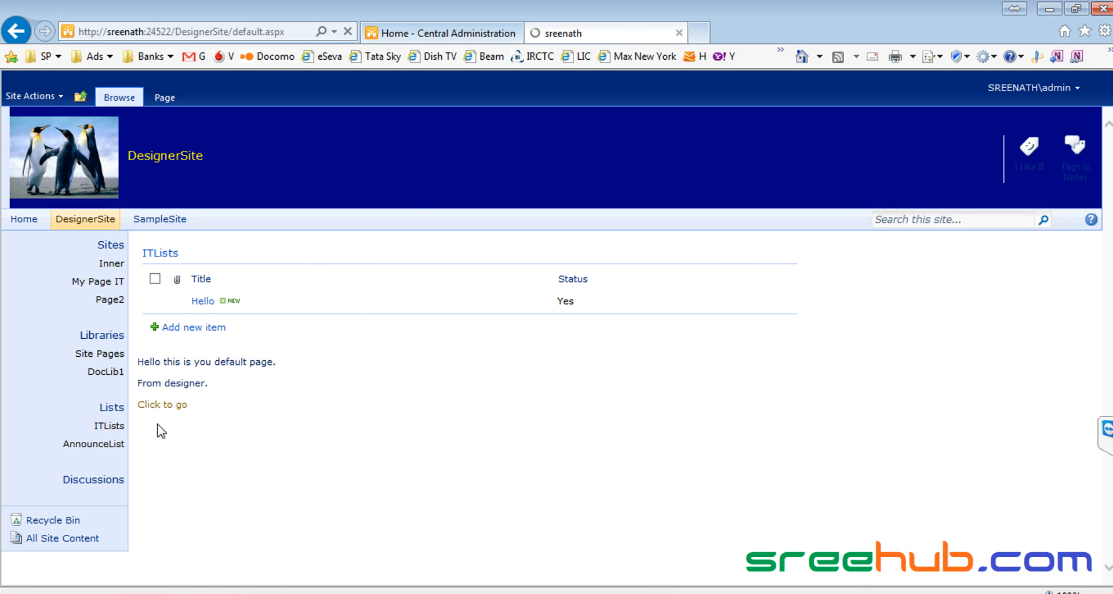
{"action": "left_click", "coordinate": [197, 297]}
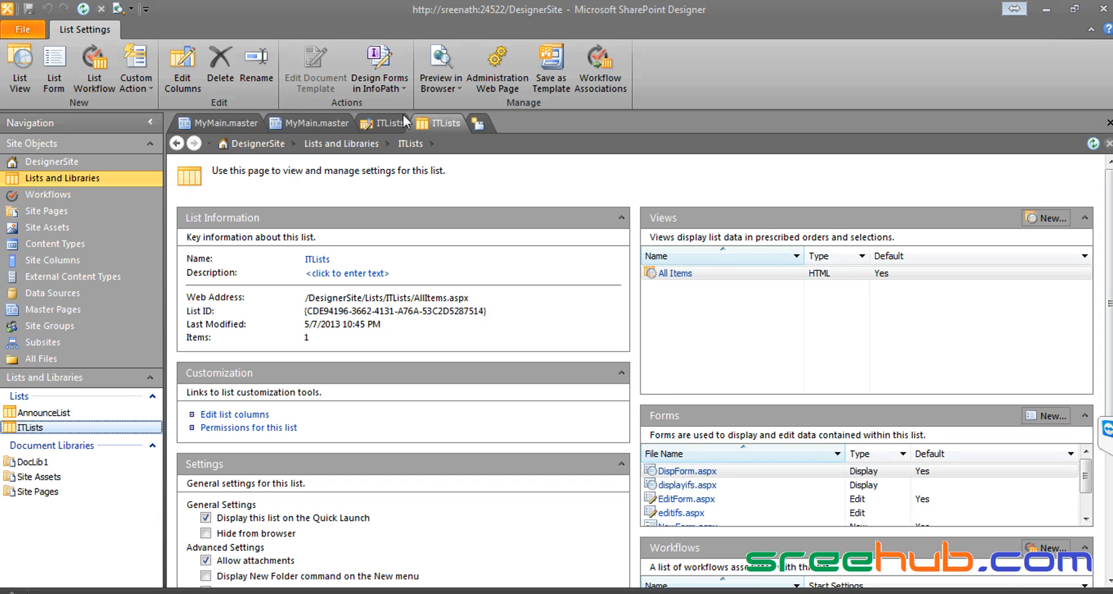
Step: Check the Design Forms in InfoPath options, collapse List Information, and open the DesignerSite settings
{"action": "left_click", "coordinate": [400, 89]}
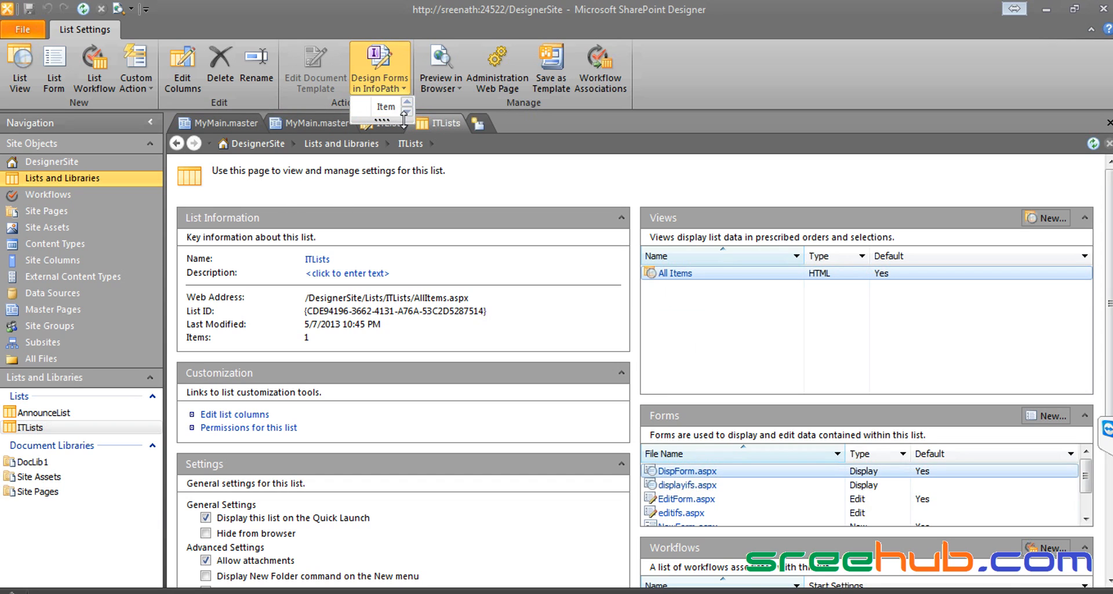
{"action": "left_click_drag", "start_coordinate": [404, 119], "coordinate": [408, 204]}
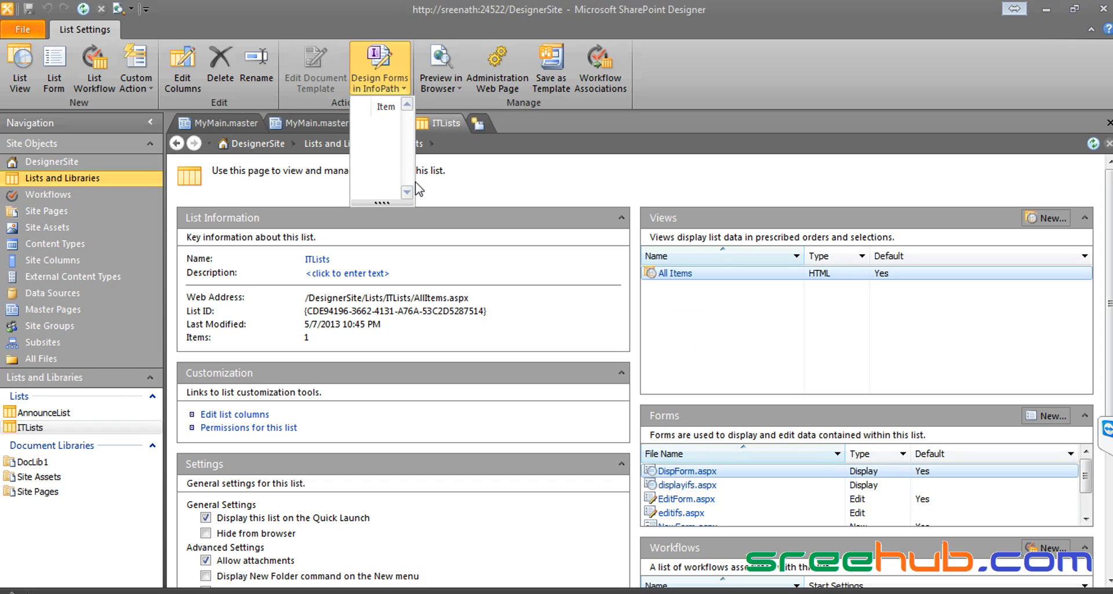
{"action": "left_click", "coordinate": [492, 220]}
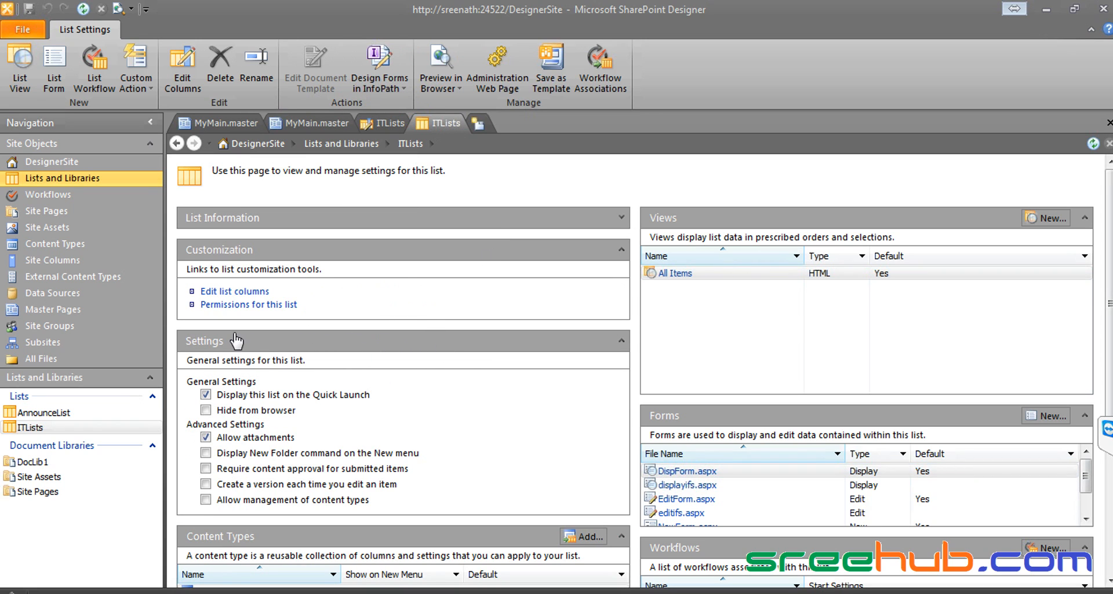
{"action": "left_click", "coordinate": [43, 164]}
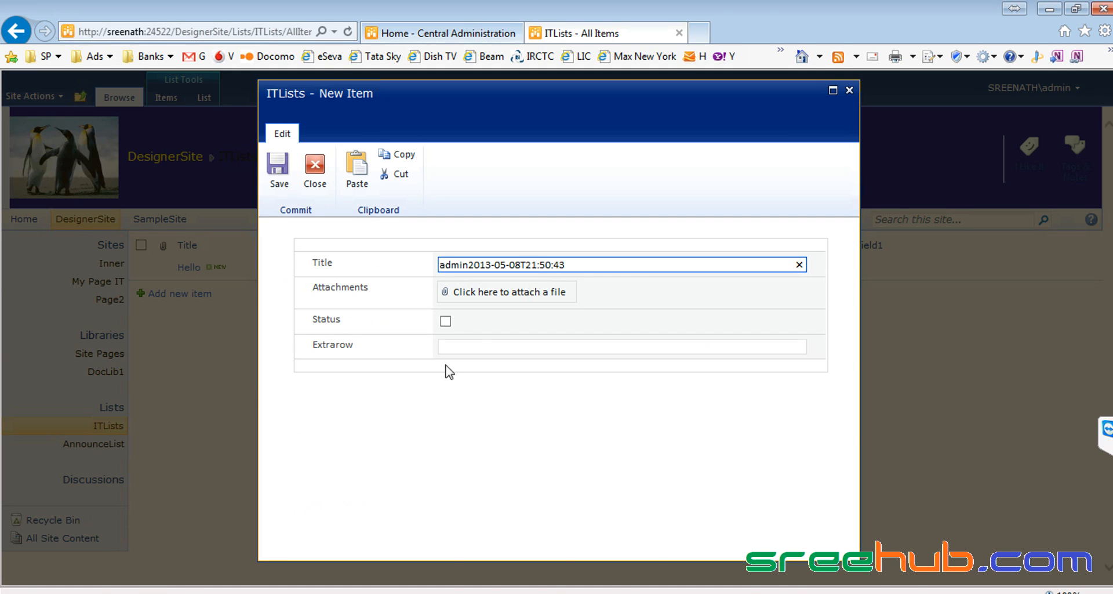
Step: Close the new ITLists item form without saving and switch back to SharePoint Designer
{"action": "left_click", "coordinate": [448, 344]}
{"action": "left_click_drag", "start_coordinate": [314, 344], "coordinate": [489, 343]}
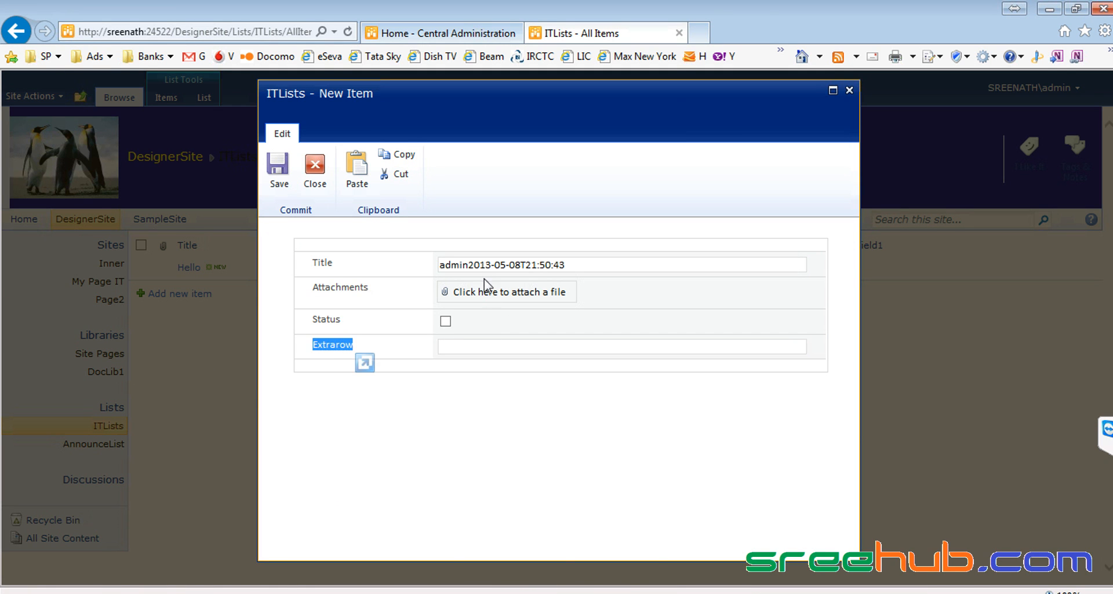
{"action": "left_click", "coordinate": [472, 264]}
{"action": "left_click_drag", "start_coordinate": [623, 265], "coordinate": [417, 267]}
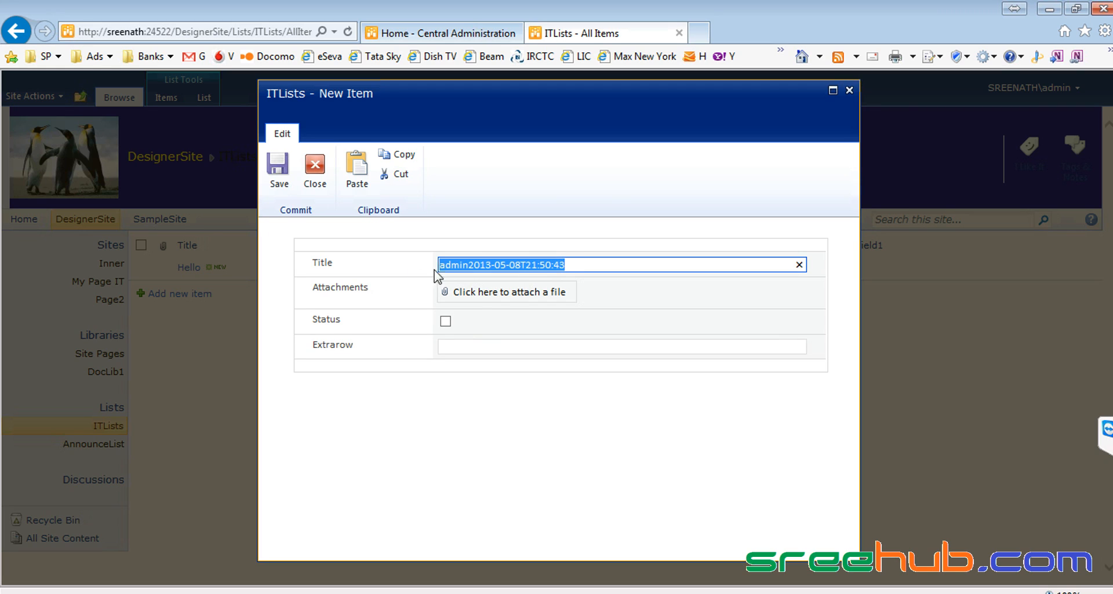
{"action": "left_click", "coordinate": [525, 264]}
{"action": "left_click", "coordinate": [468, 265]}
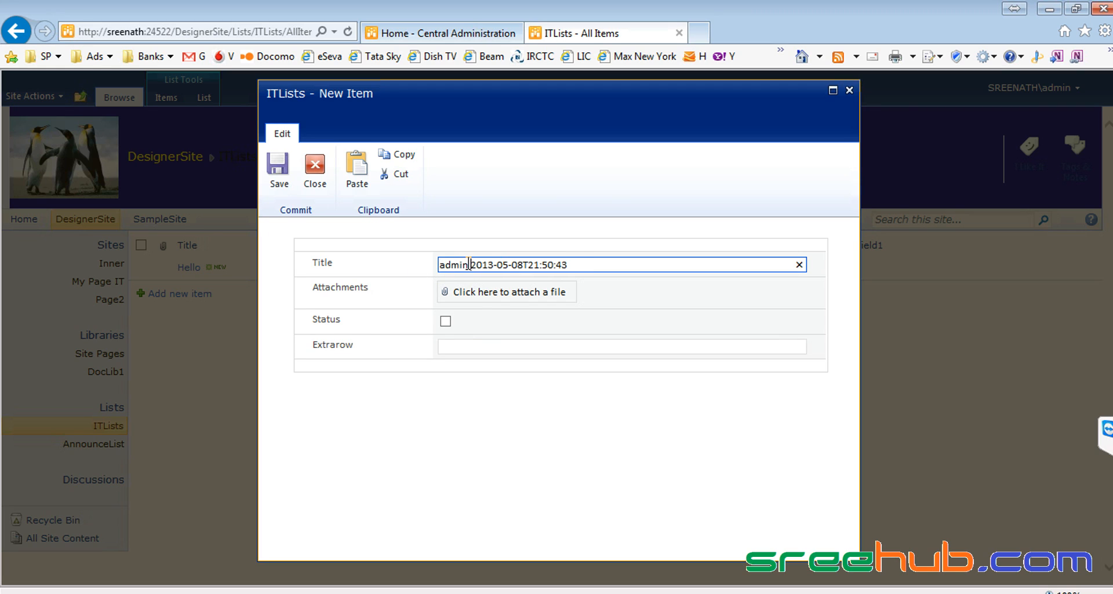
{"action": "left_click", "coordinate": [849, 92]}
{"action": "key", "text": "alt+Tab"}
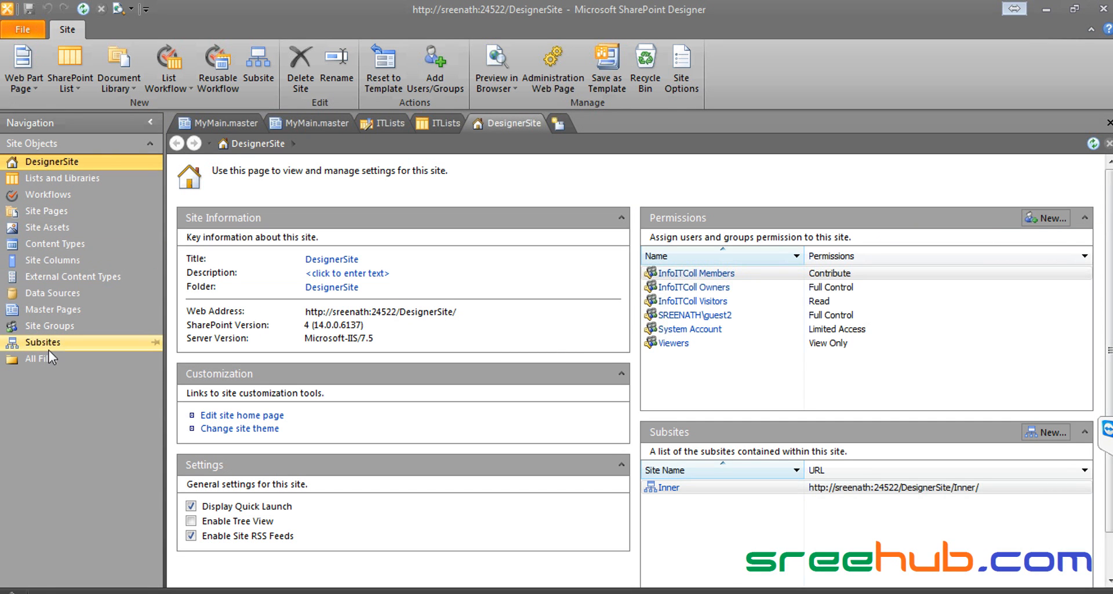
Step: Open the ITLists list settings and show the content types under Design Forms in InfoPath
{"action": "left_click", "coordinate": [55, 181]}
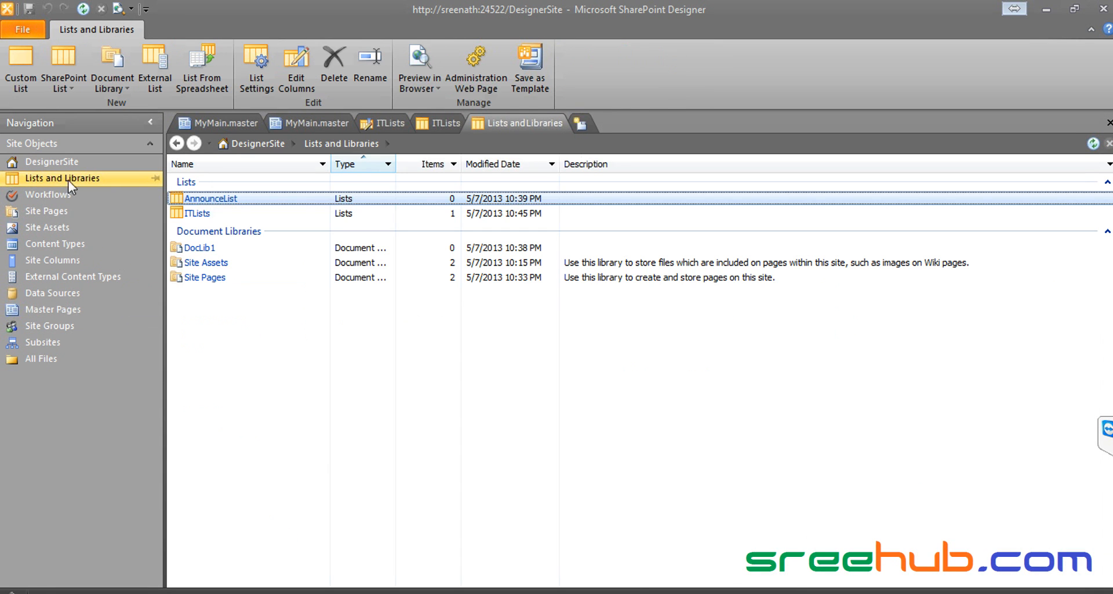
{"action": "left_click", "coordinate": [197, 213]}
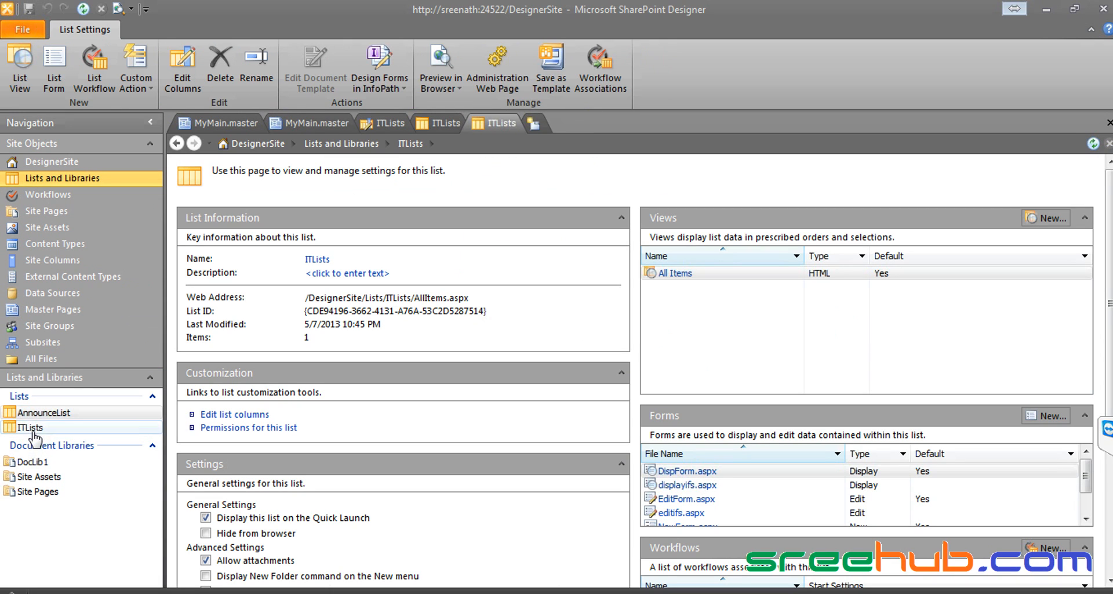
{"action": "left_click", "coordinate": [33, 429]}
{"action": "left_click", "coordinate": [377, 85]}
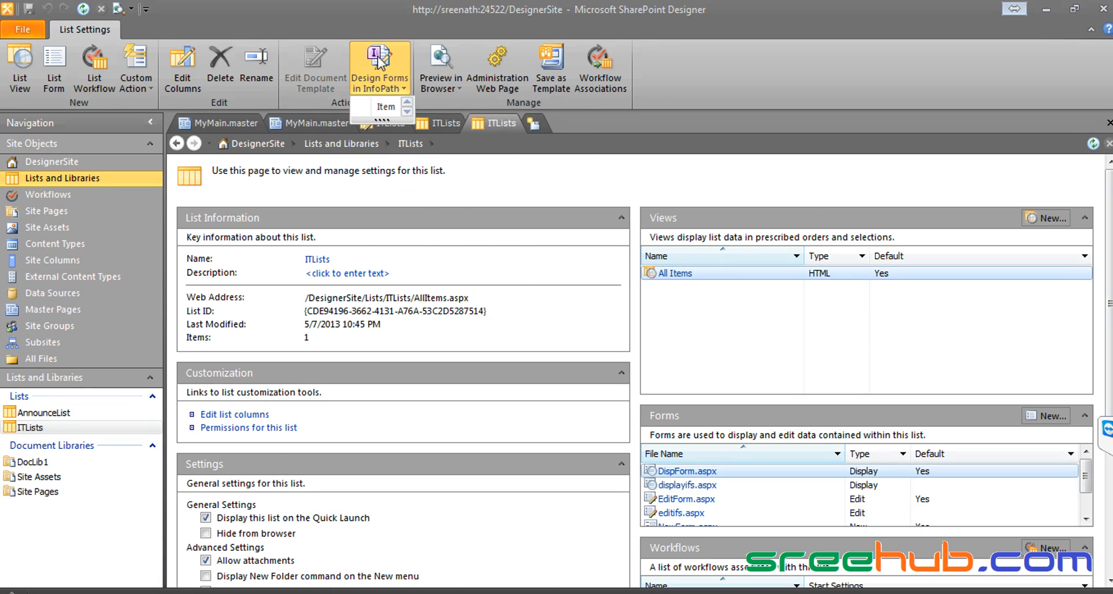
Step: Choose the Item content type for the InfoPath form and submit the site password
{"action": "left_click", "coordinate": [378, 108]}
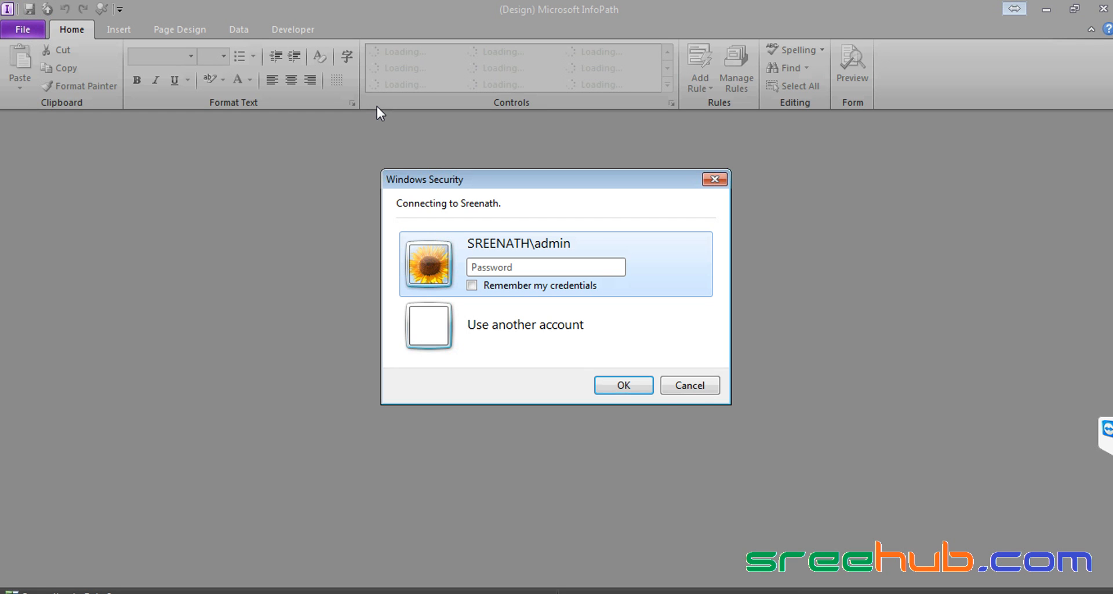
{"action": "type", "text": "p"}
{"action": "key", "text": "Return"}
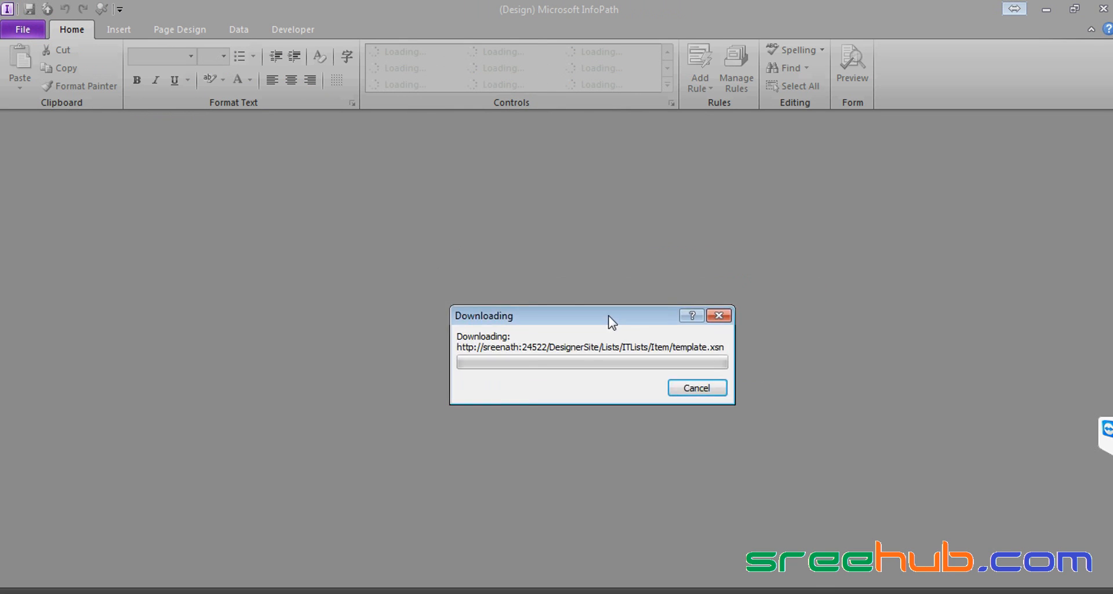
Step: Re-enter the sign-in credentials with Remember my credentials ticked and confirm to continue the download
{"action": "left_click_drag", "start_coordinate": [608, 321], "coordinate": [565, 262]}
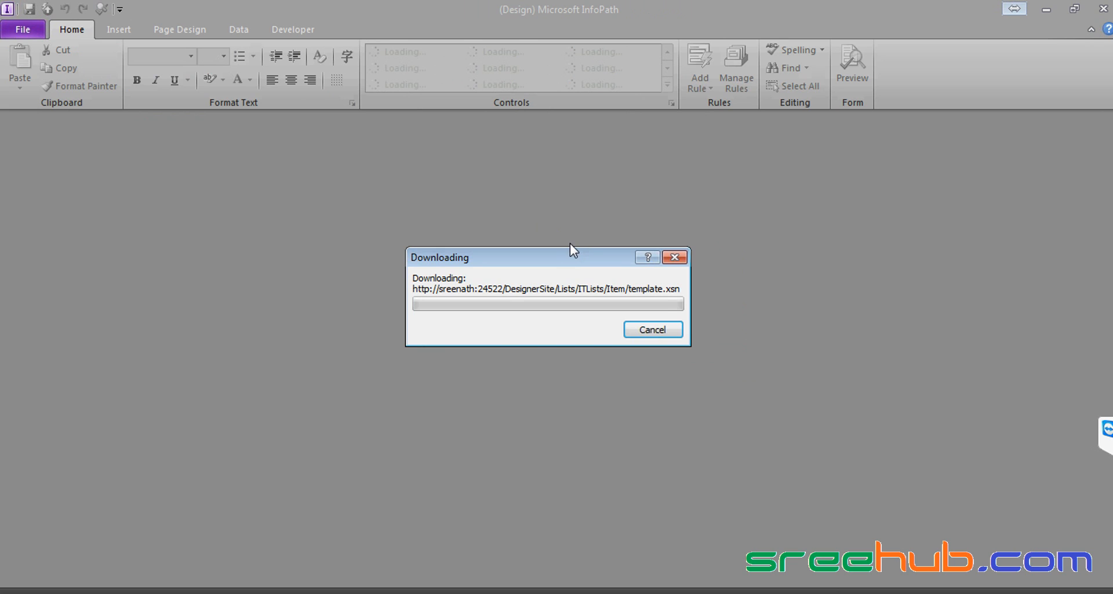
{"action": "key", "text": "alt+Tab"}
{"action": "key", "text": "alt+Tab"}
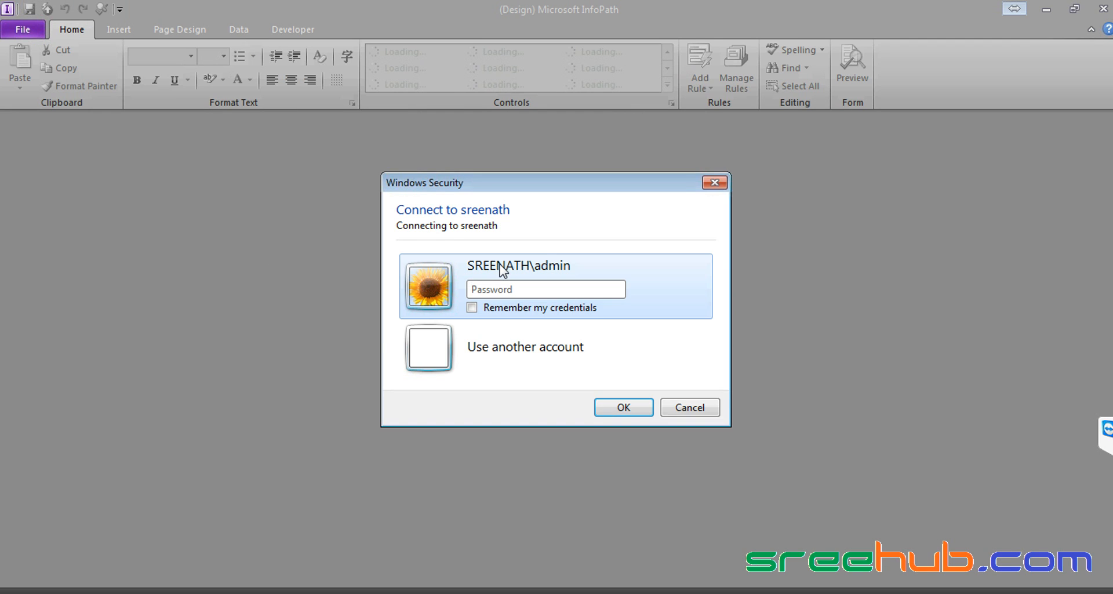
{"action": "type", "text": "admin"}
{"action": "left_click", "coordinate": [487, 309]}
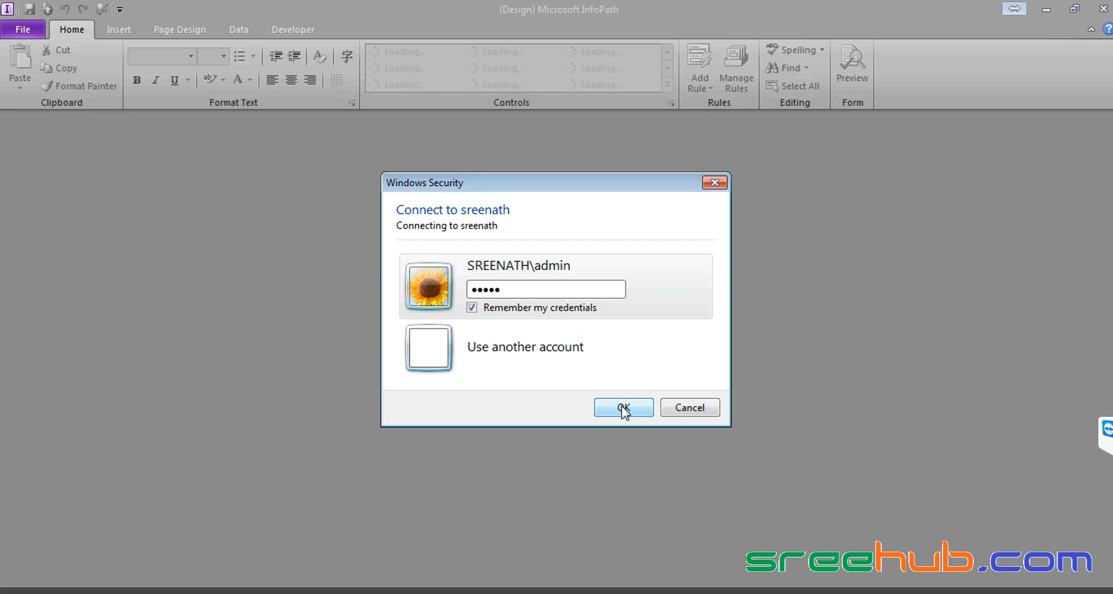
{"action": "left_click", "coordinate": [622, 414]}
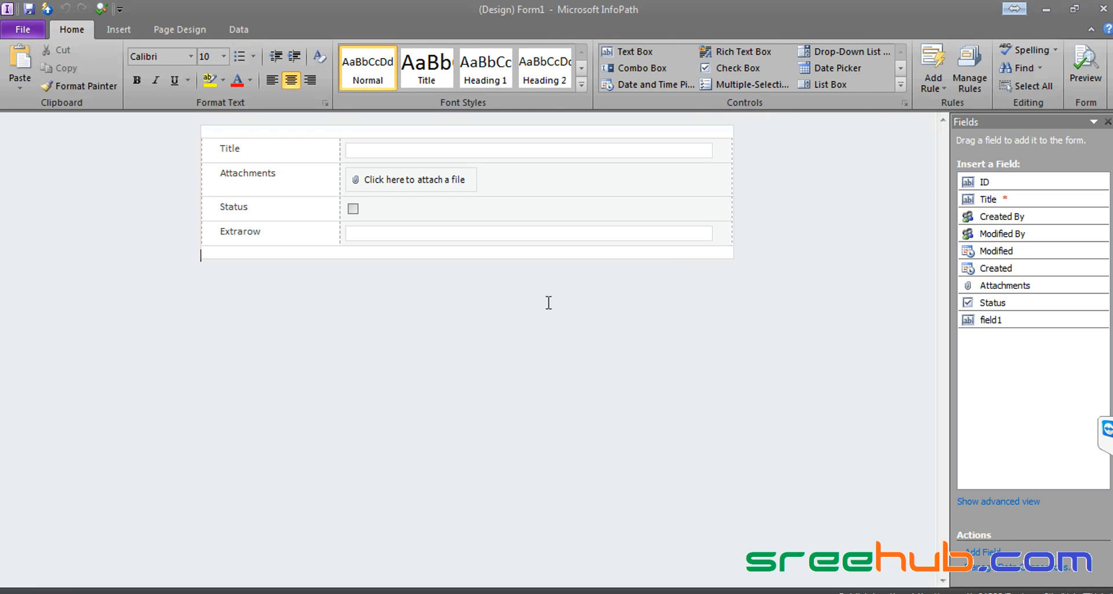
Step: Select the Extrarow text box to inspect its field1 binding in the loaded form
{"action": "left_click", "coordinate": [365, 241]}
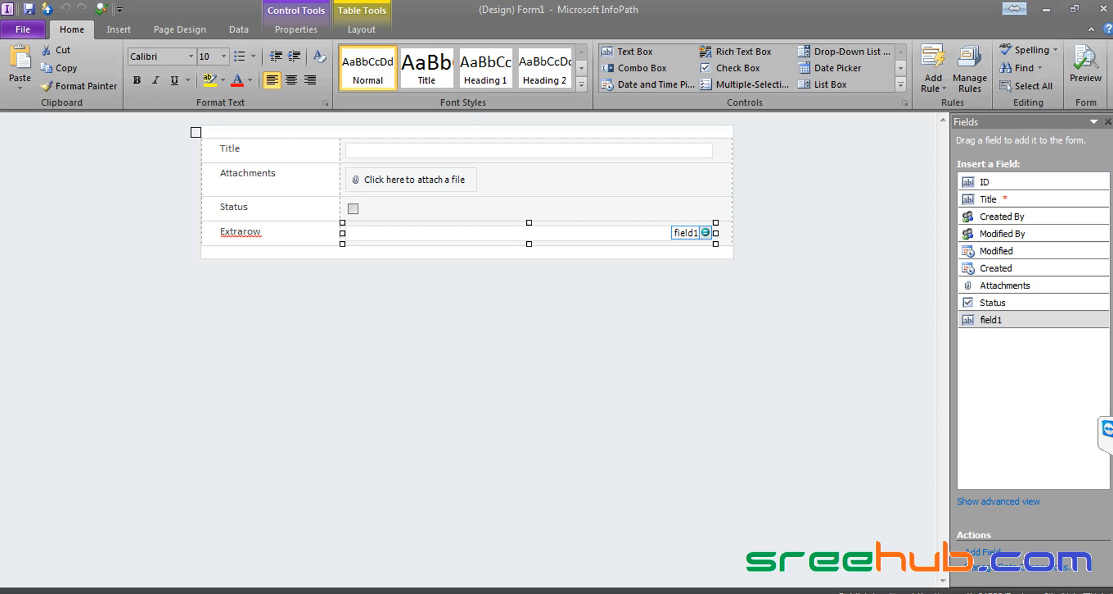
{"action": "left_click", "coordinate": [118, 592]}
{"action": "left_click", "coordinate": [384, 150]}
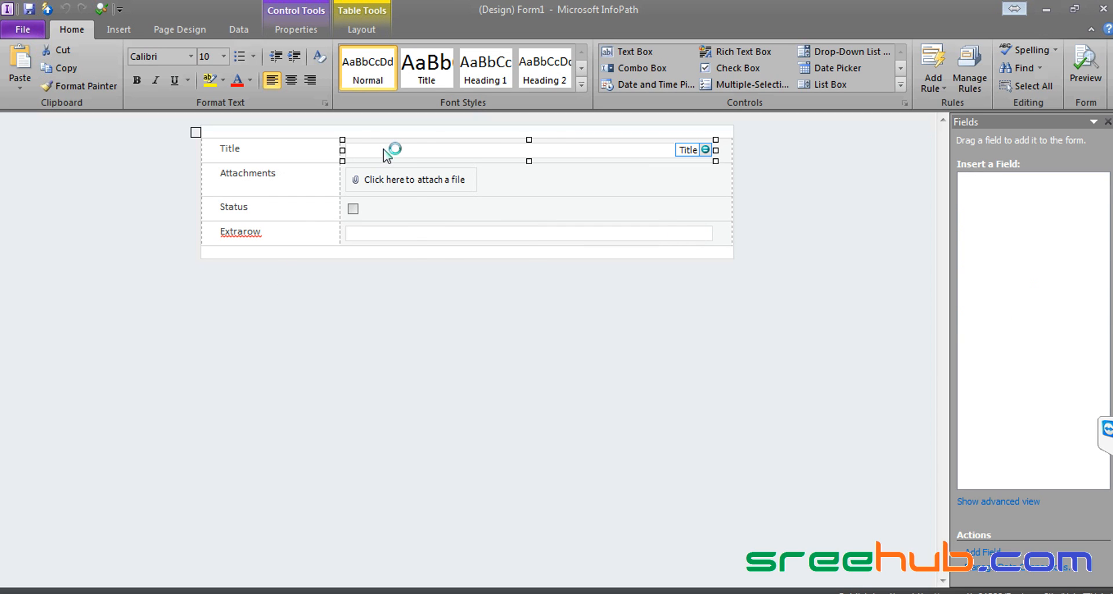
{"action": "right_click", "coordinate": [384, 149]}
{"action": "key", "text": "Escape"}
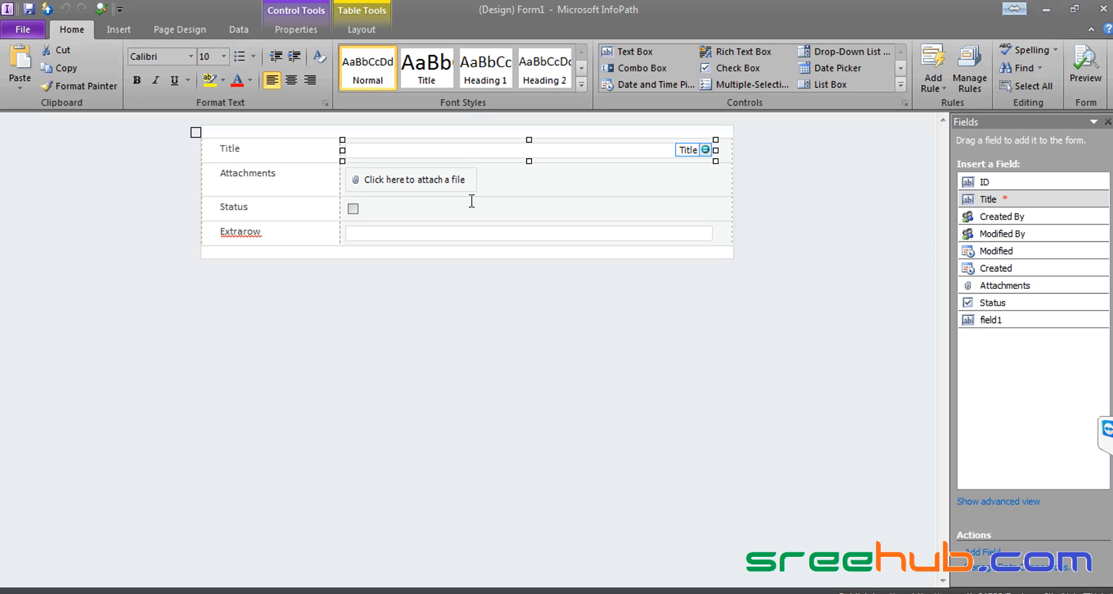
Step: Close InfoPath with Don't Publish and switch to the ITLists All Items page in Internet Explorer
{"action": "left_click", "coordinate": [1103, 8]}
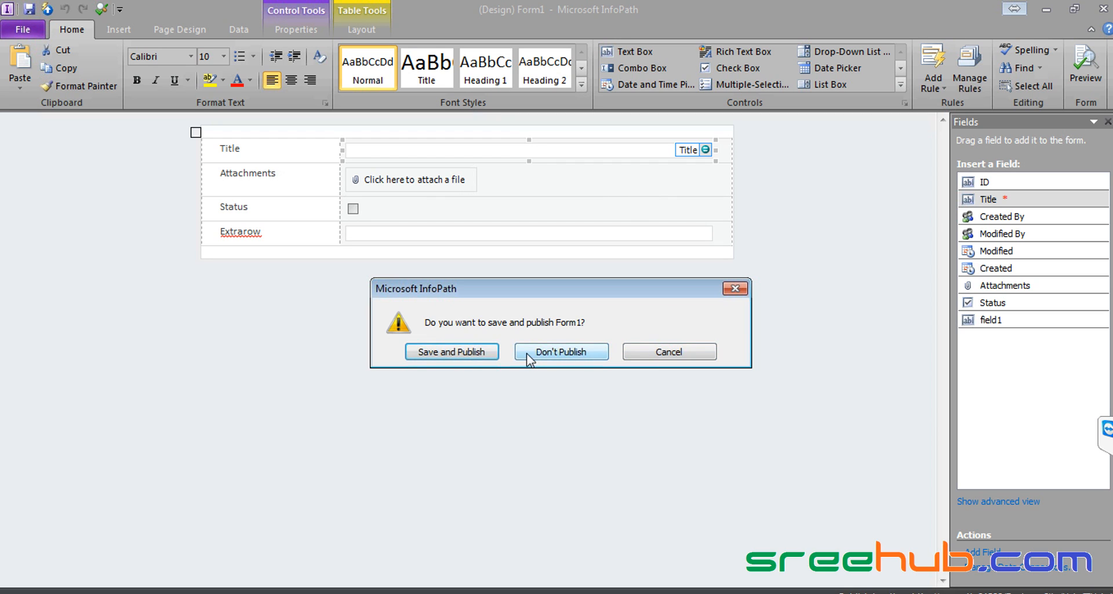
{"action": "left_click", "coordinate": [563, 352]}
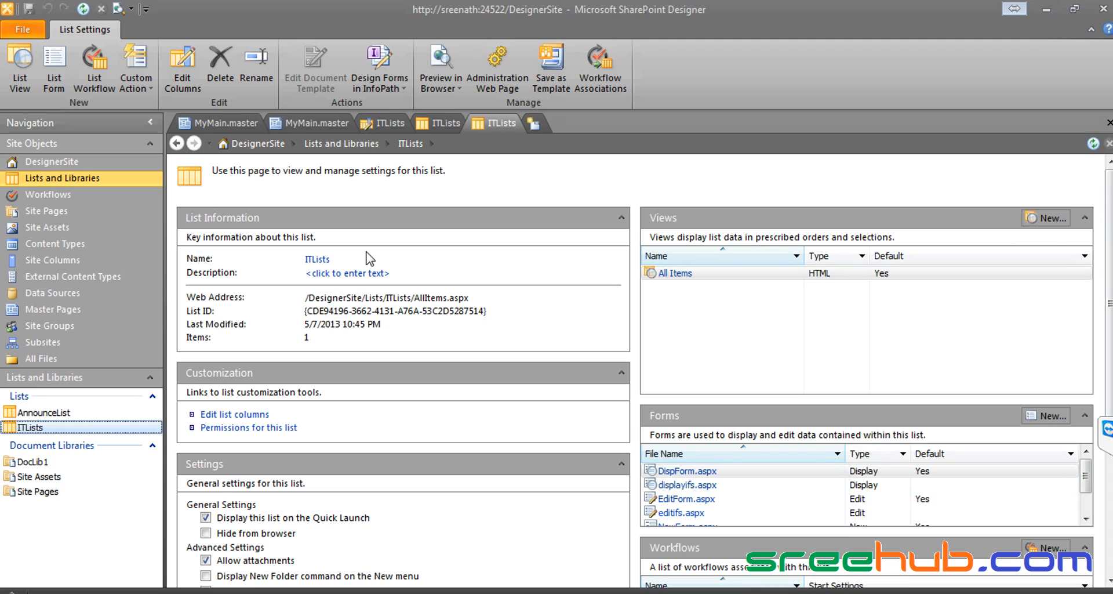
{"action": "right_click", "coordinate": [495, 123]}
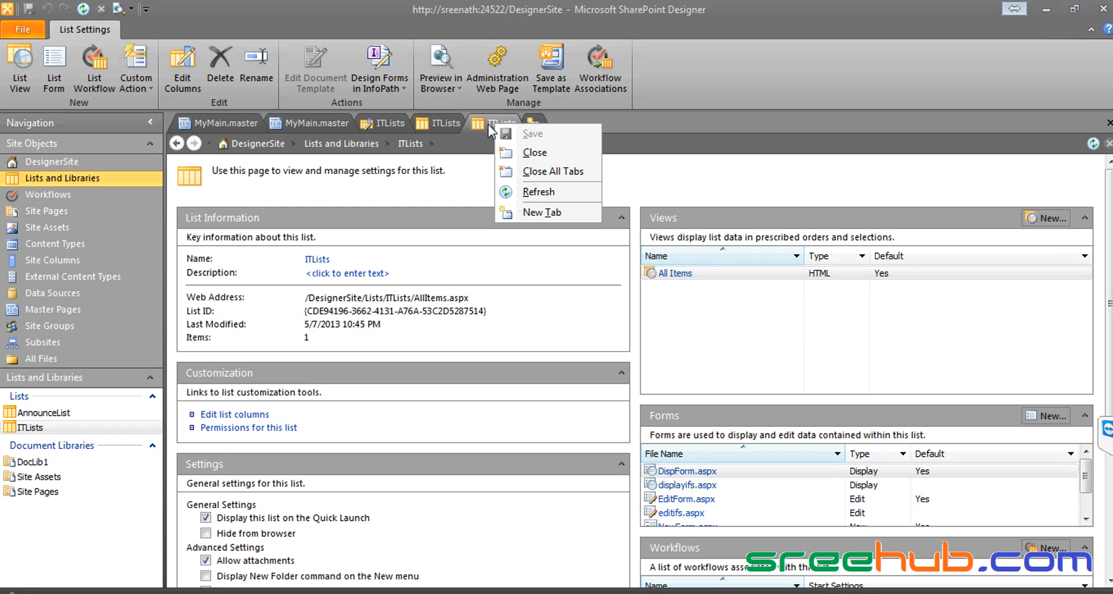
{"action": "left_click", "coordinate": [485, 125]}
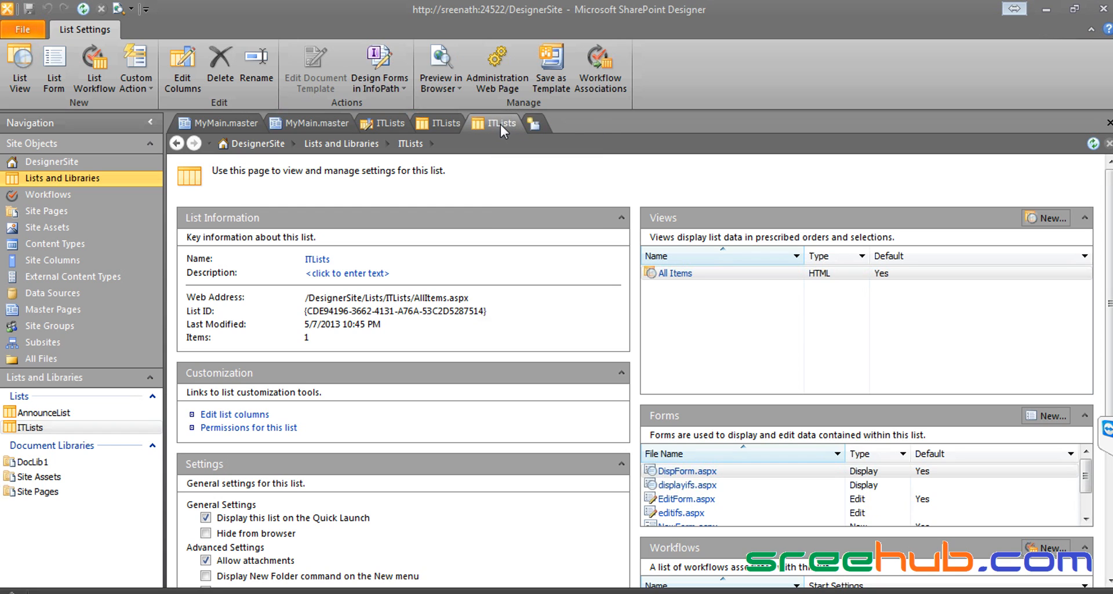
{"action": "key", "text": "alt+Tab"}
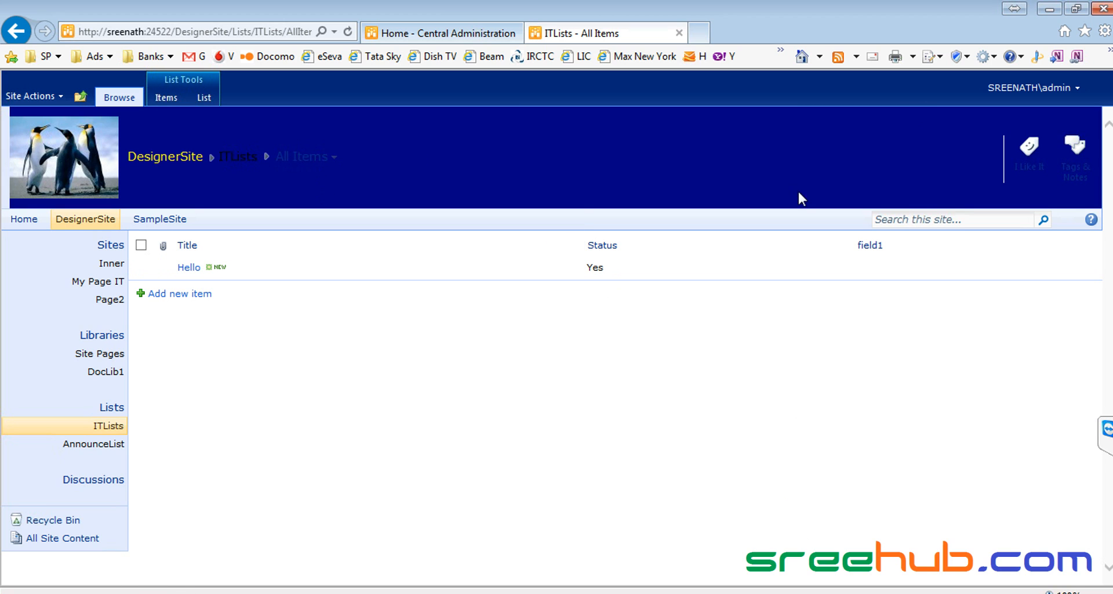
Step: Show DesignerSite's Master Pages gallery, check MyMain.master's actions, and glance at the browser's ITLists page
{"action": "key", "text": "alt+Tab"}
{"action": "key", "text": "alt+Tab"}
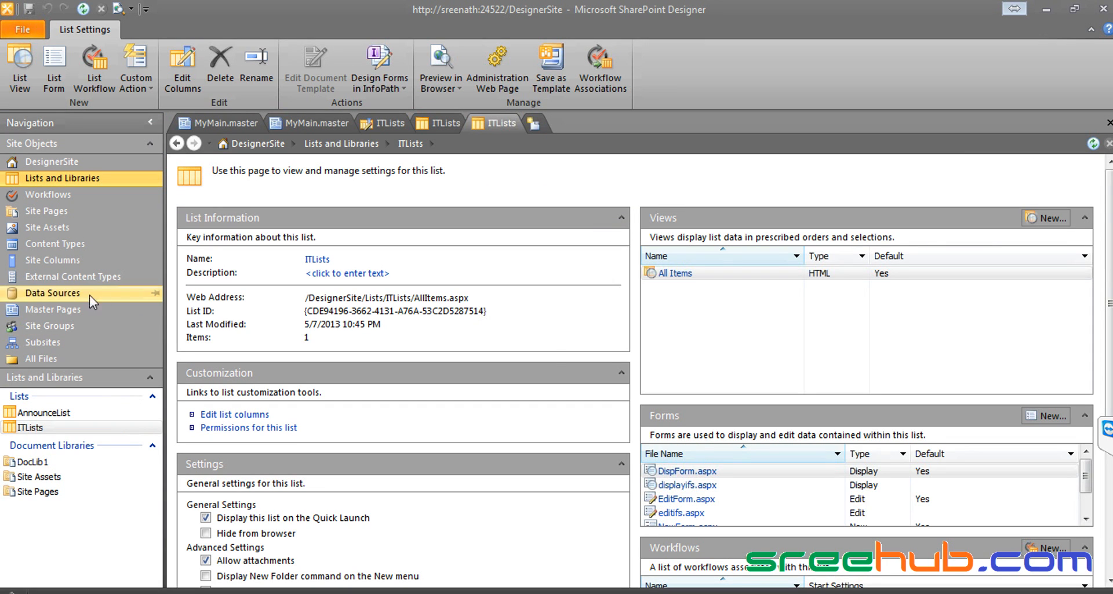
{"action": "left_click", "coordinate": [63, 312]}
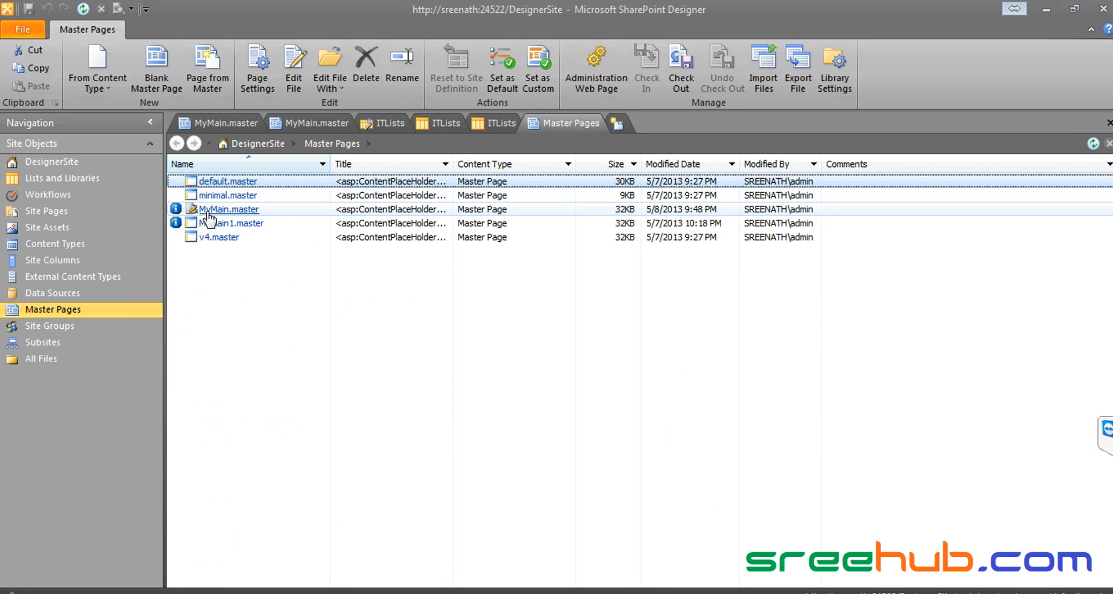
{"action": "right_click", "coordinate": [247, 214]}
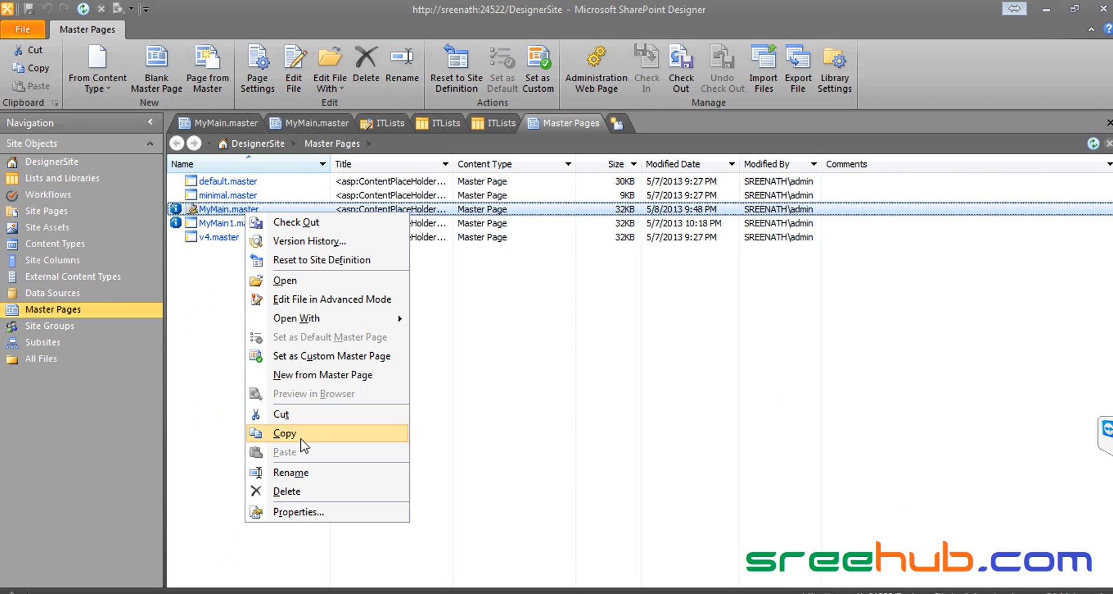
{"action": "left_click", "coordinate": [598, 391]}
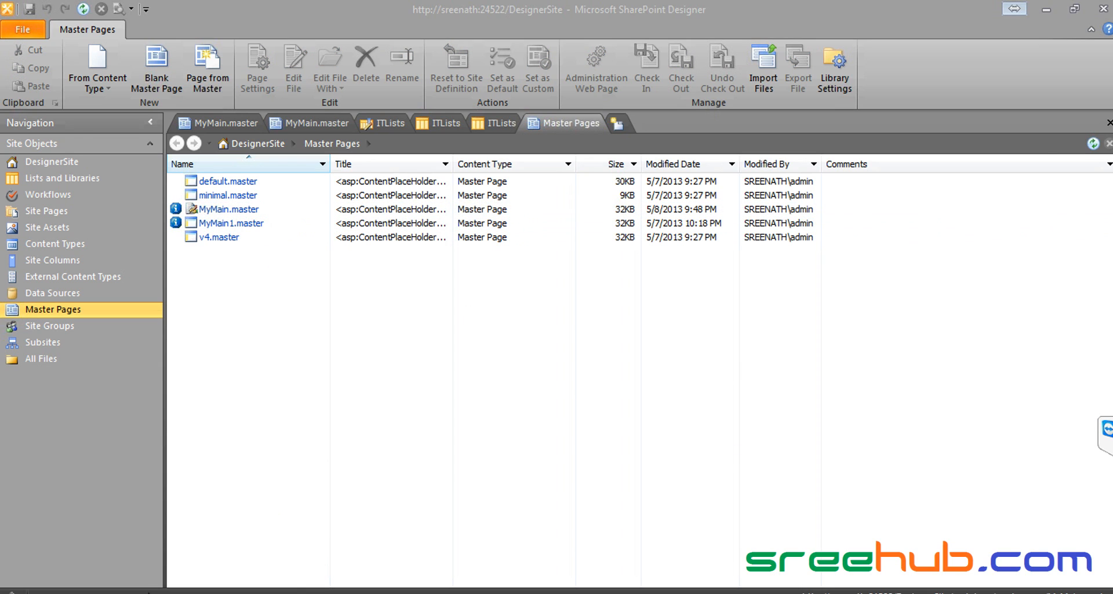
{"action": "left_click", "coordinate": [149, 584]}
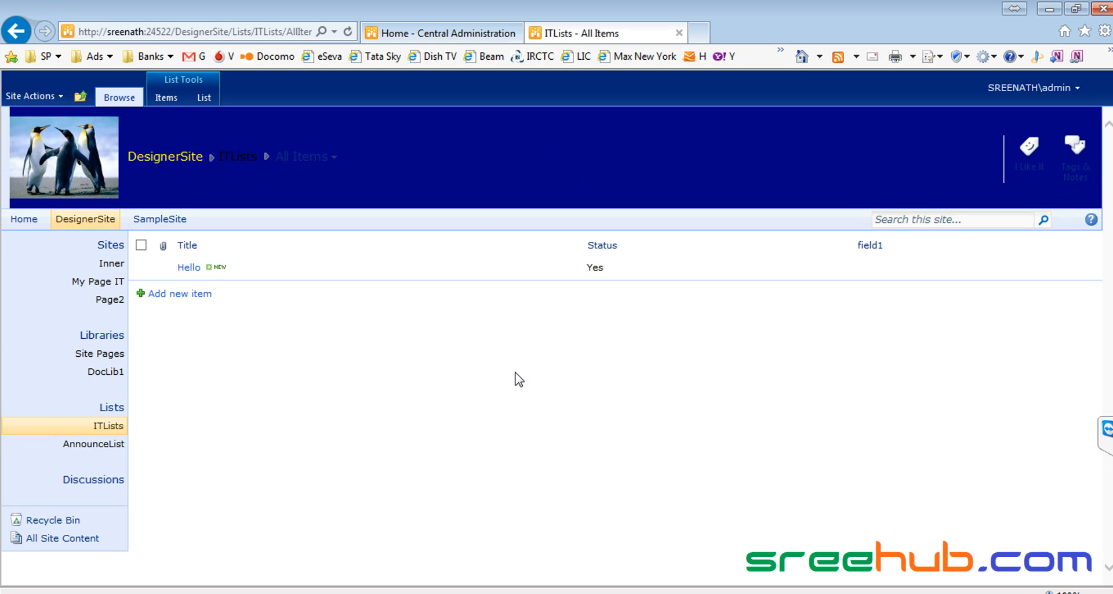
Step: Close all open document tabs in SharePoint Designer with Close All Tabs
{"action": "key", "text": "alt+Tab"}
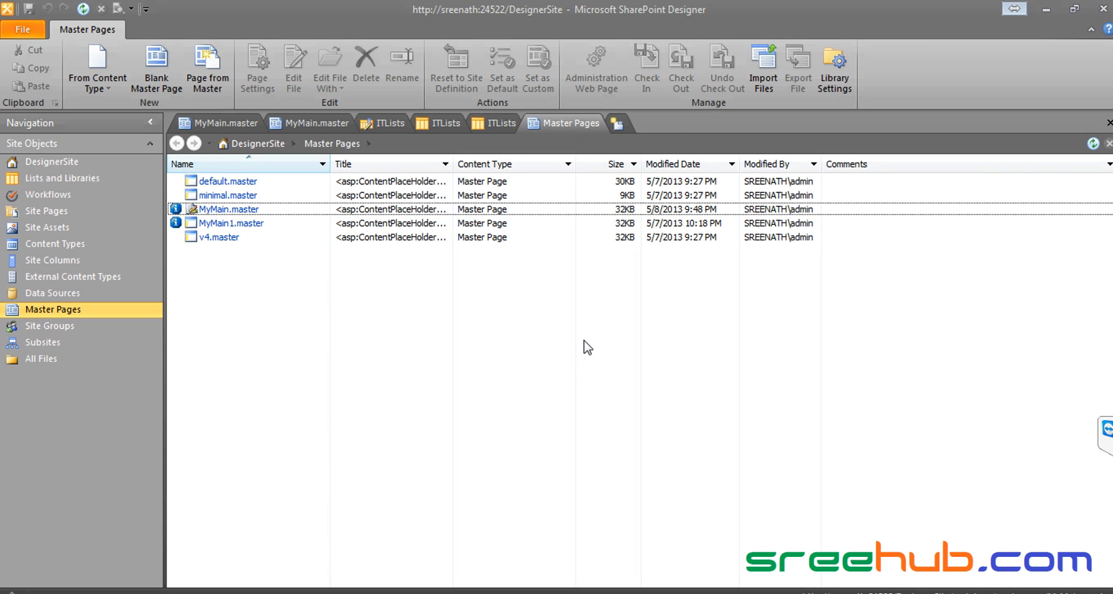
{"action": "right_click", "coordinate": [570, 124]}
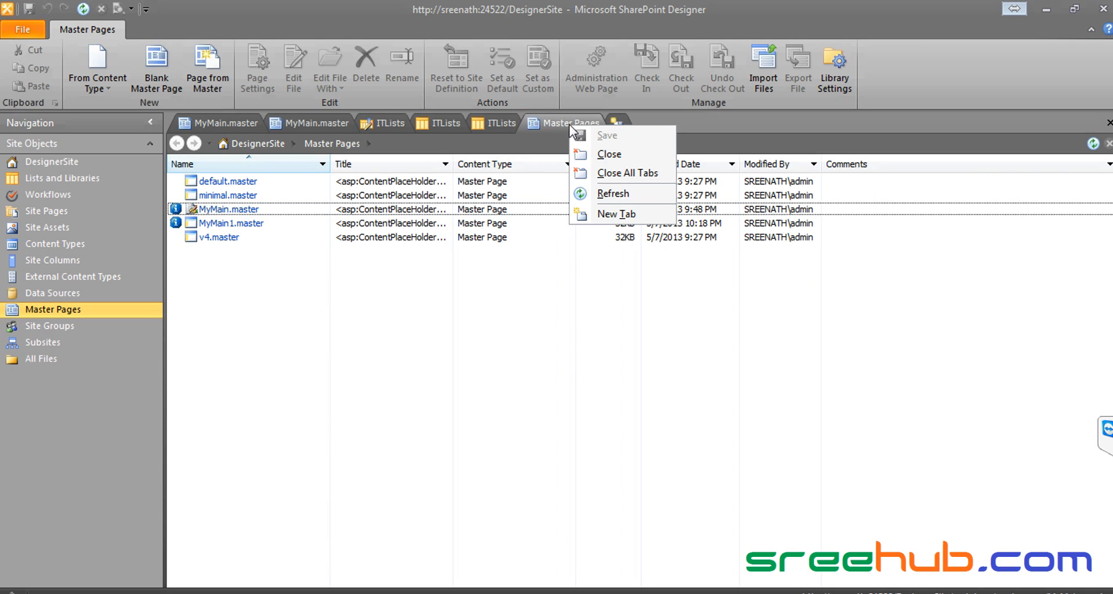
{"action": "left_click", "coordinate": [597, 173]}
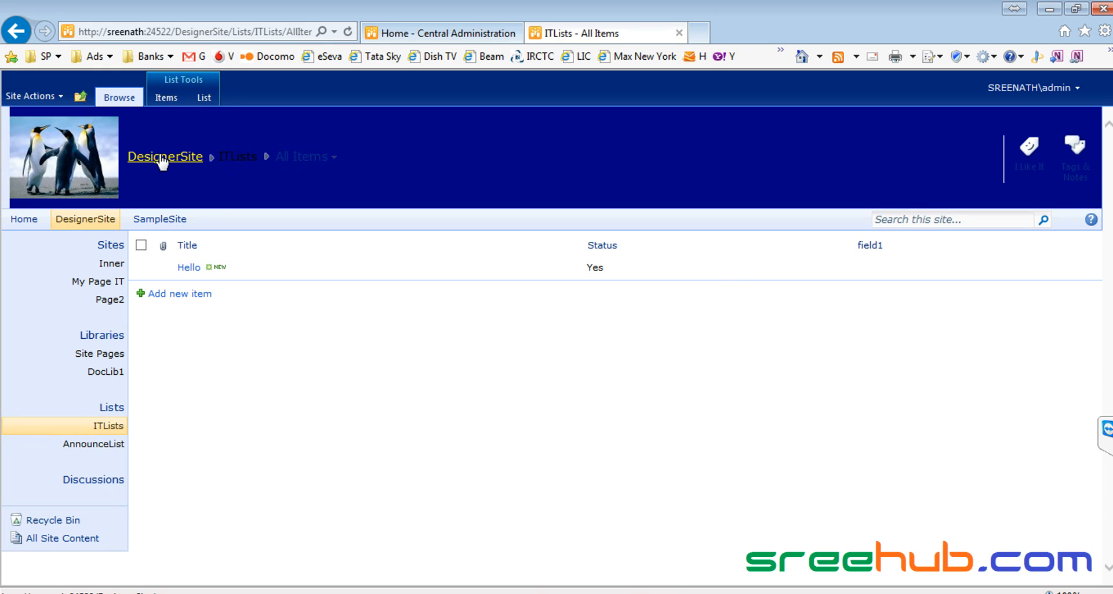
Step: Navigate through the breadcrumb to the InfoITColl top-level site home page
{"action": "left_click", "coordinate": [32, 98]}
{"action": "left_click", "coordinate": [80, 97]}
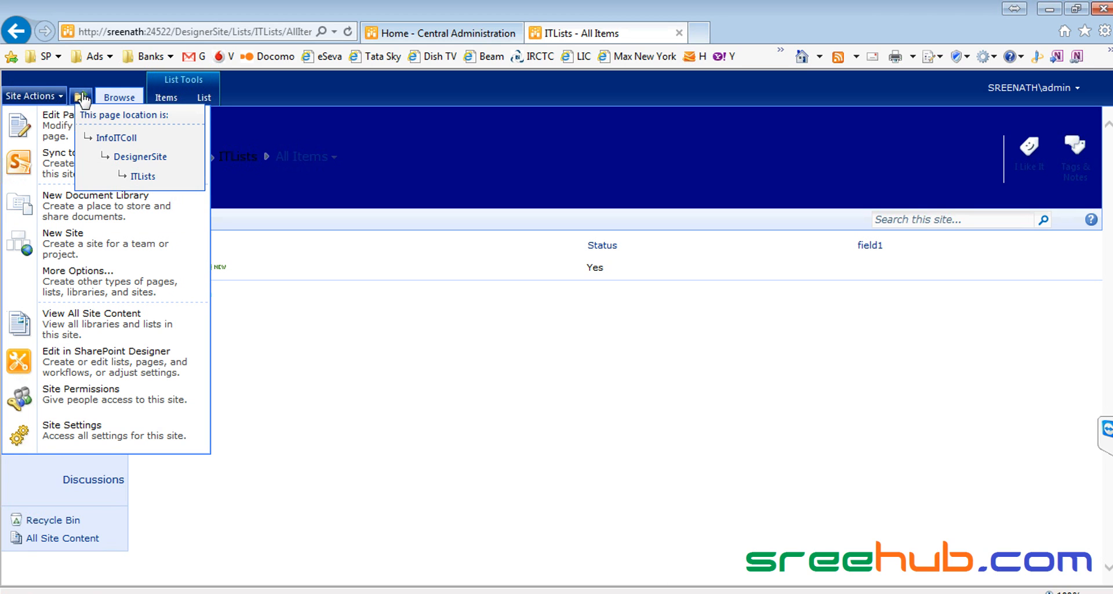
{"action": "left_click", "coordinate": [112, 139]}
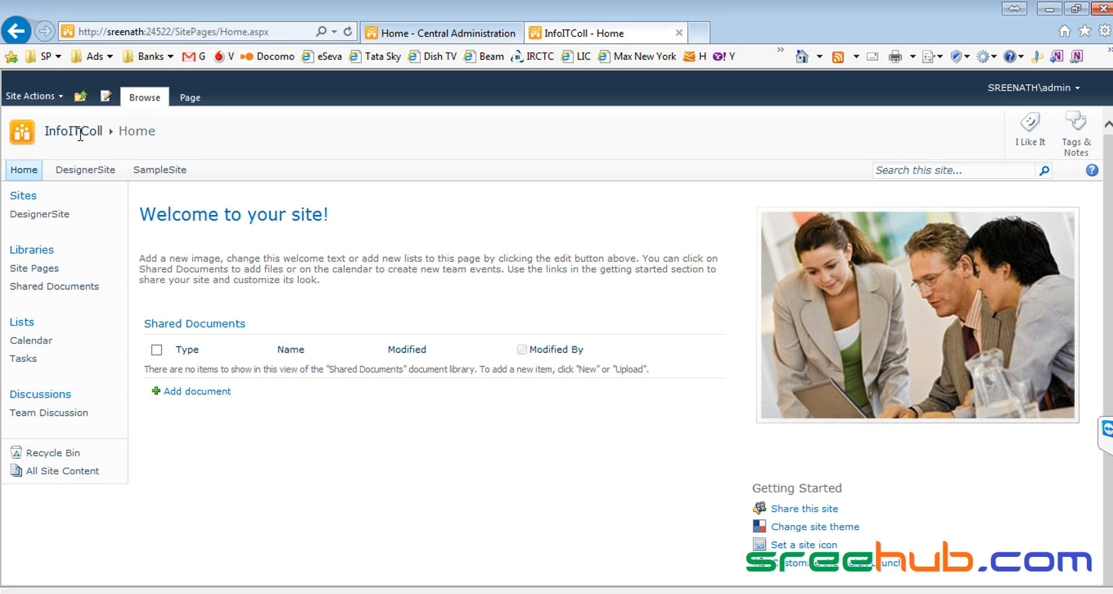
Step: Clear the breadcrumb text selection and open the Site Actions menu
{"action": "left_click_drag", "start_coordinate": [197, 141], "coordinate": [25, 136]}
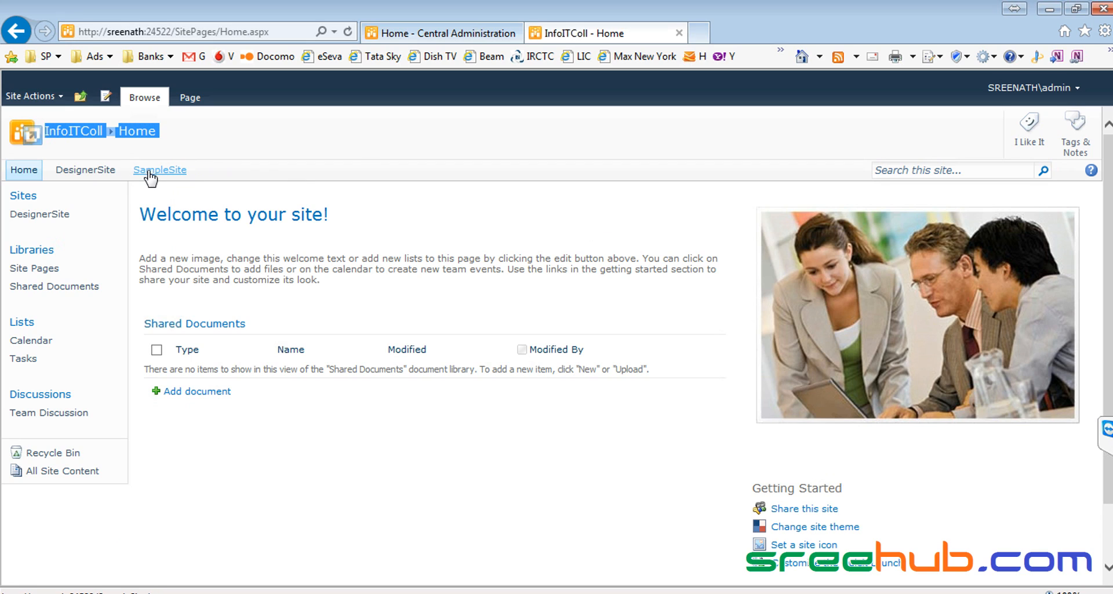
{"action": "left_click", "coordinate": [293, 173]}
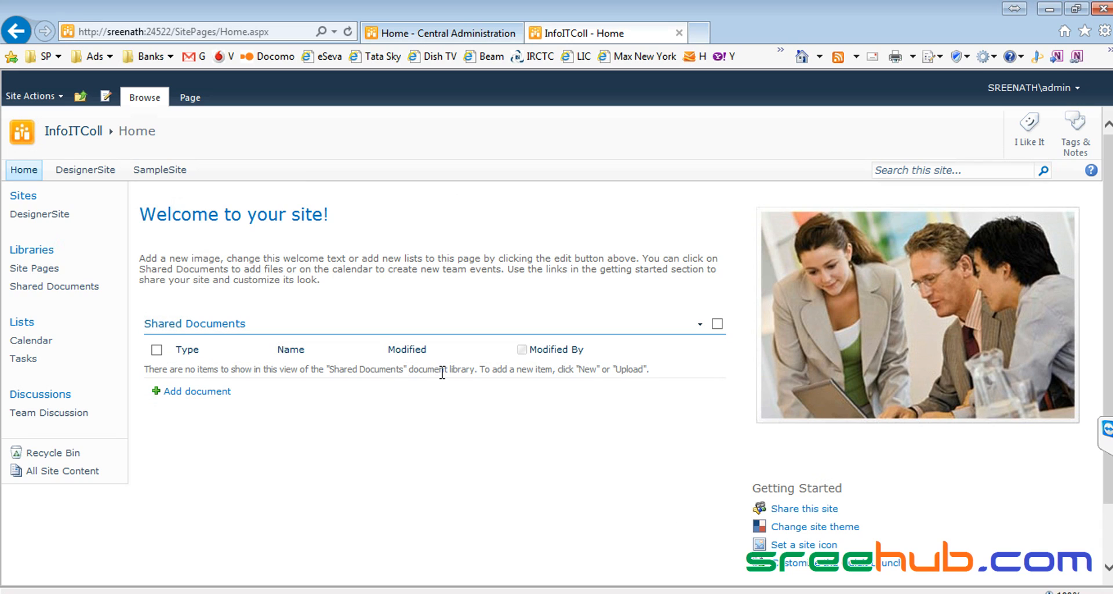
{"action": "left_click", "coordinate": [36, 102]}
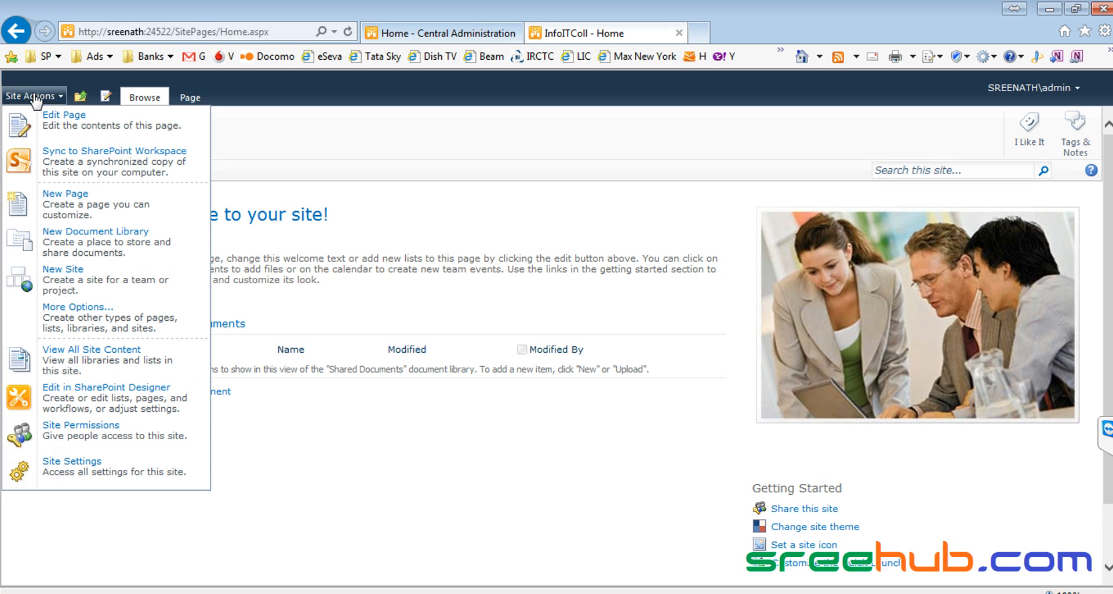
{"action": "left_click", "coordinate": [87, 284]}
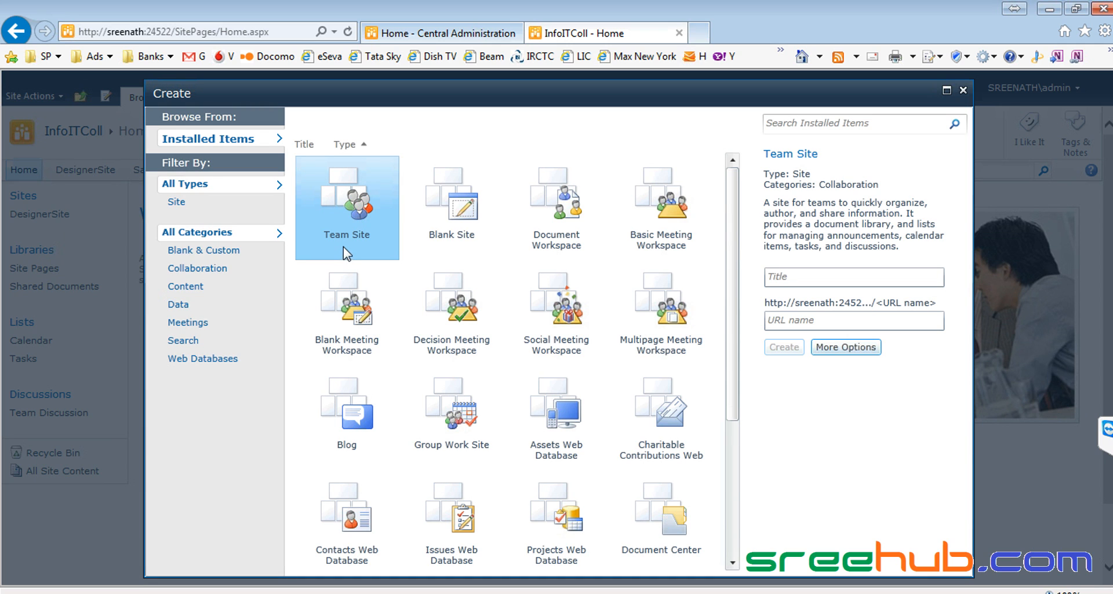
{"action": "left_click", "coordinate": [177, 219]}
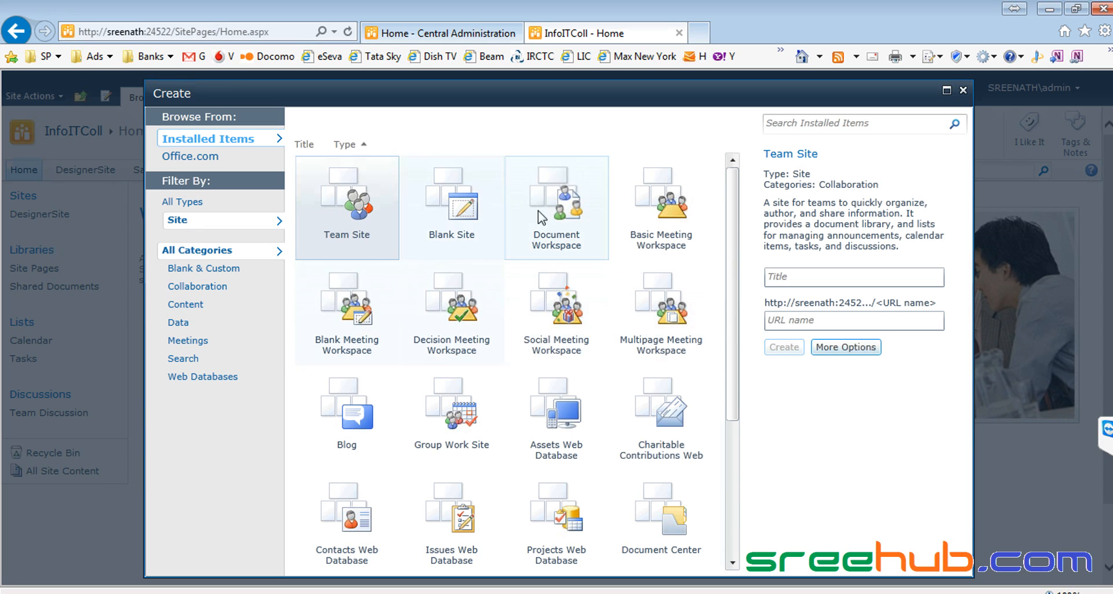
{"action": "scroll", "coordinate": [735, 463], "scroll_direction": "down", "scroll_amount": 5}
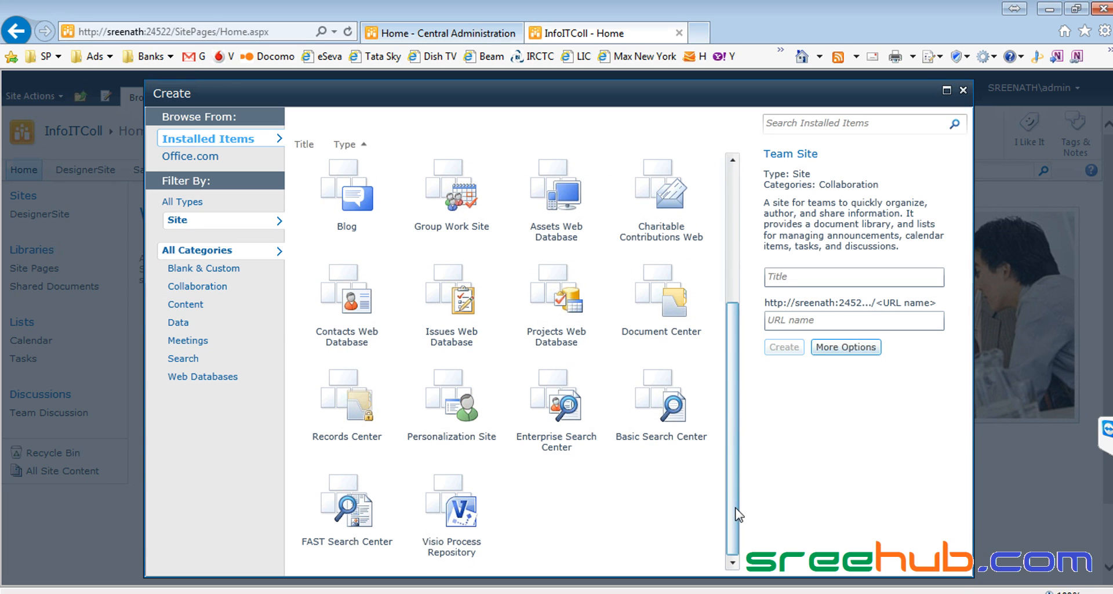
{"action": "scroll", "coordinate": [741, 280], "scroll_direction": "up", "scroll_amount": 5}
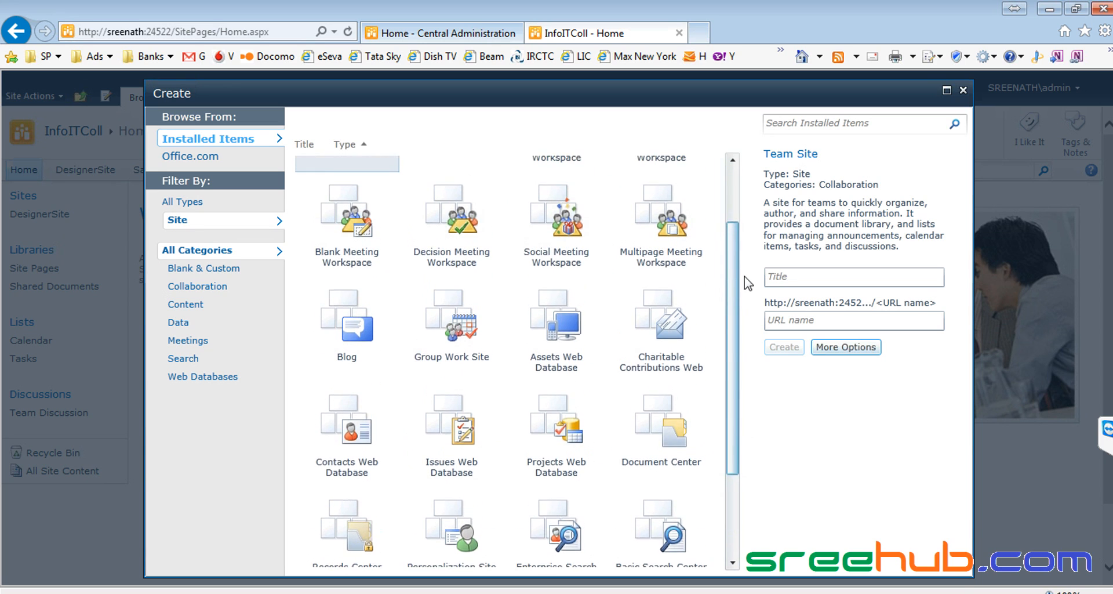
{"action": "left_click", "coordinate": [442, 216]}
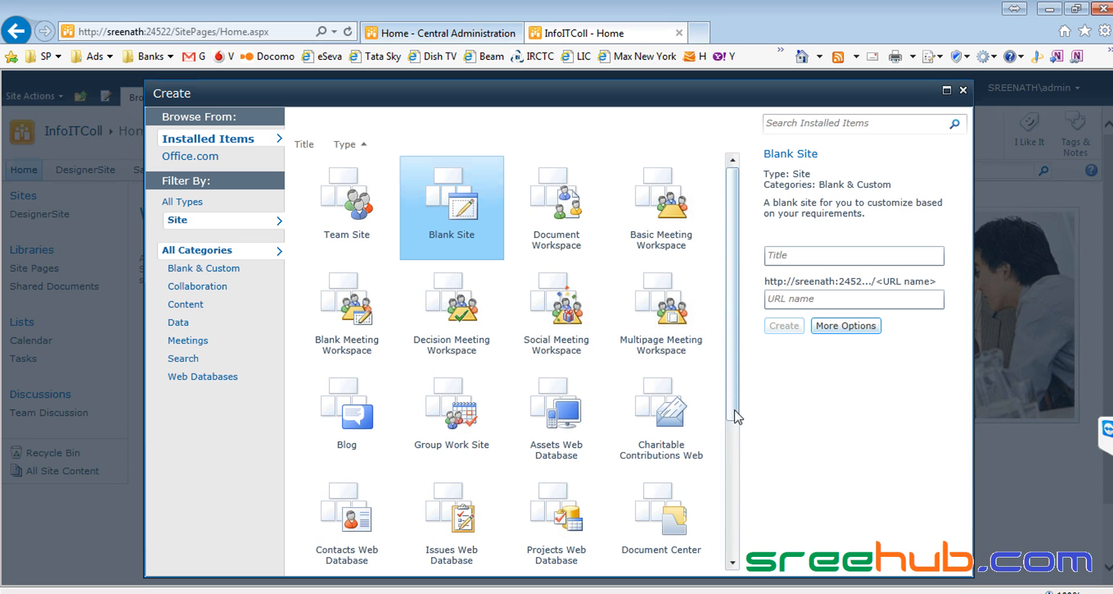
{"action": "left_click_drag", "start_coordinate": [734, 409], "coordinate": [735, 561]}
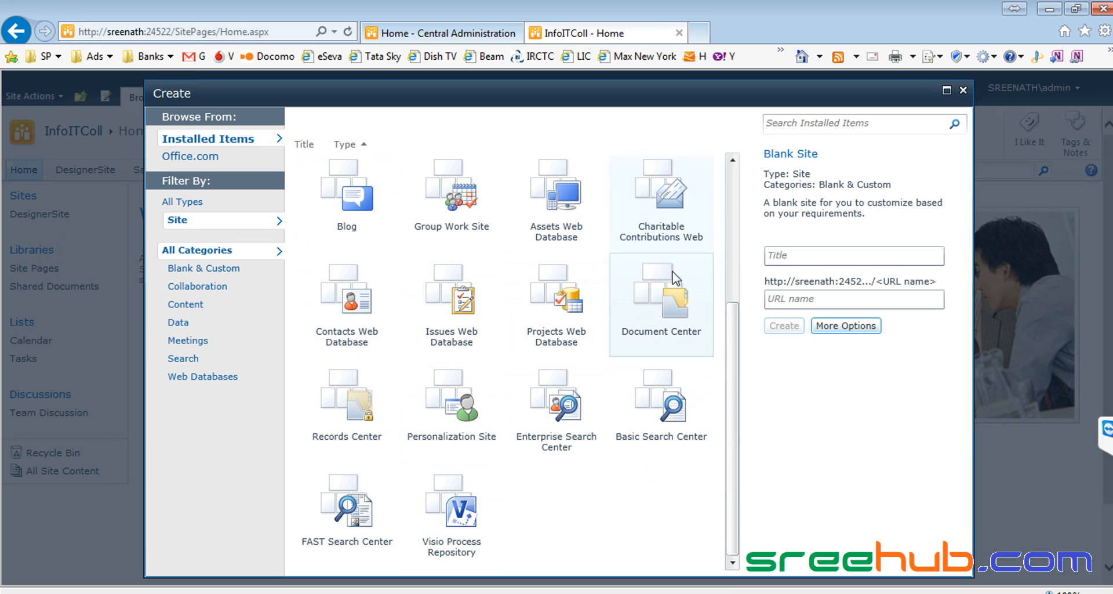
{"action": "left_click_drag", "start_coordinate": [734, 385], "coordinate": [741, 292]}
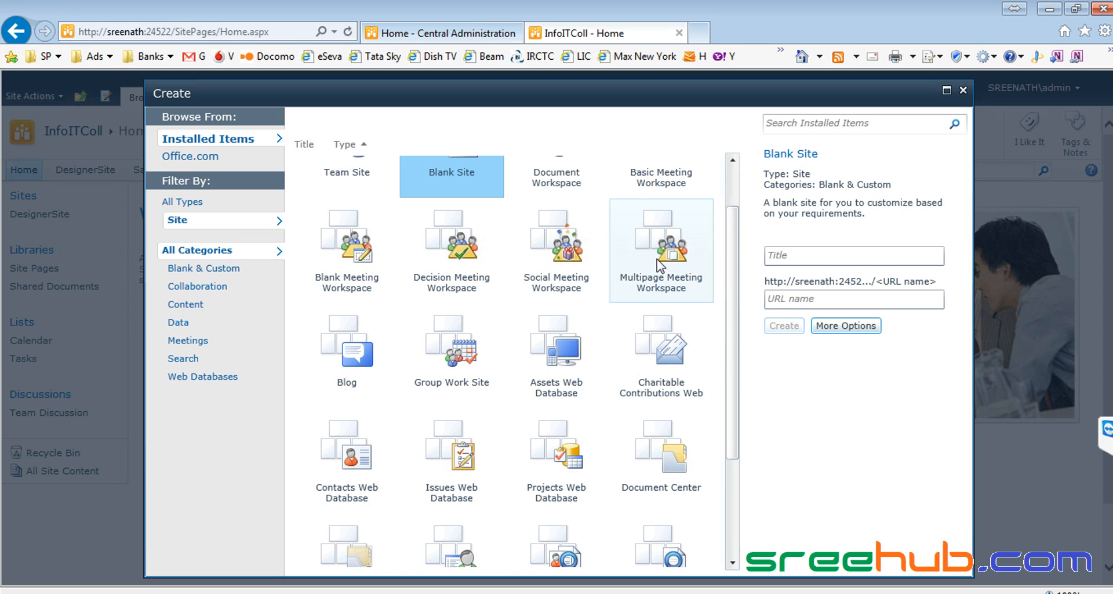
{"action": "left_click", "coordinate": [963, 91]}
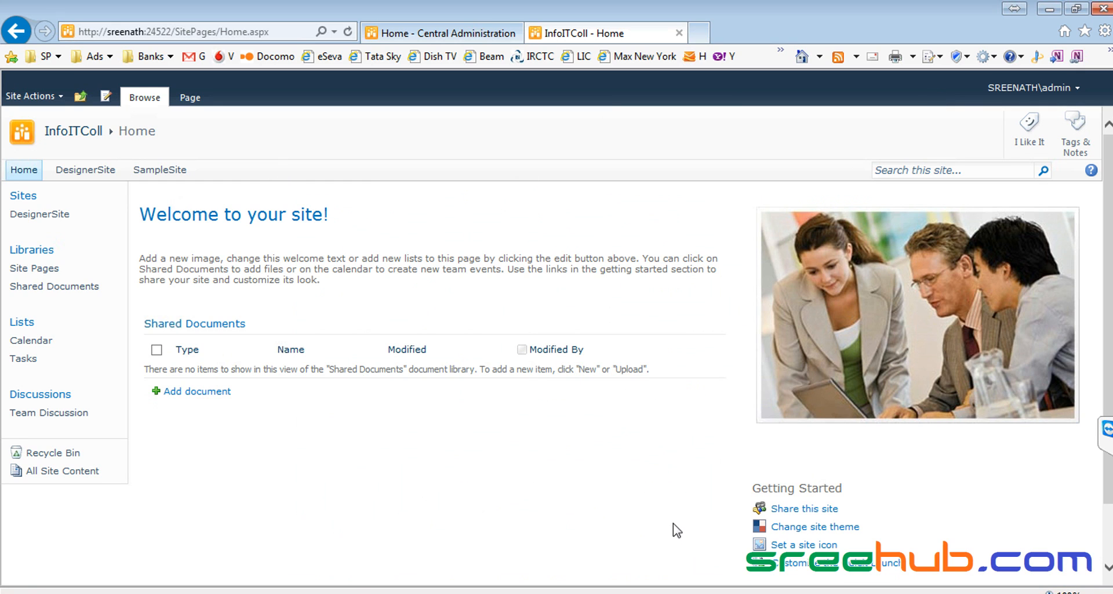
Step: Restore the DesignerSite Designer window, move it off the browser, and follow the SampleSite link
{"action": "left_click", "coordinate": [580, 591]}
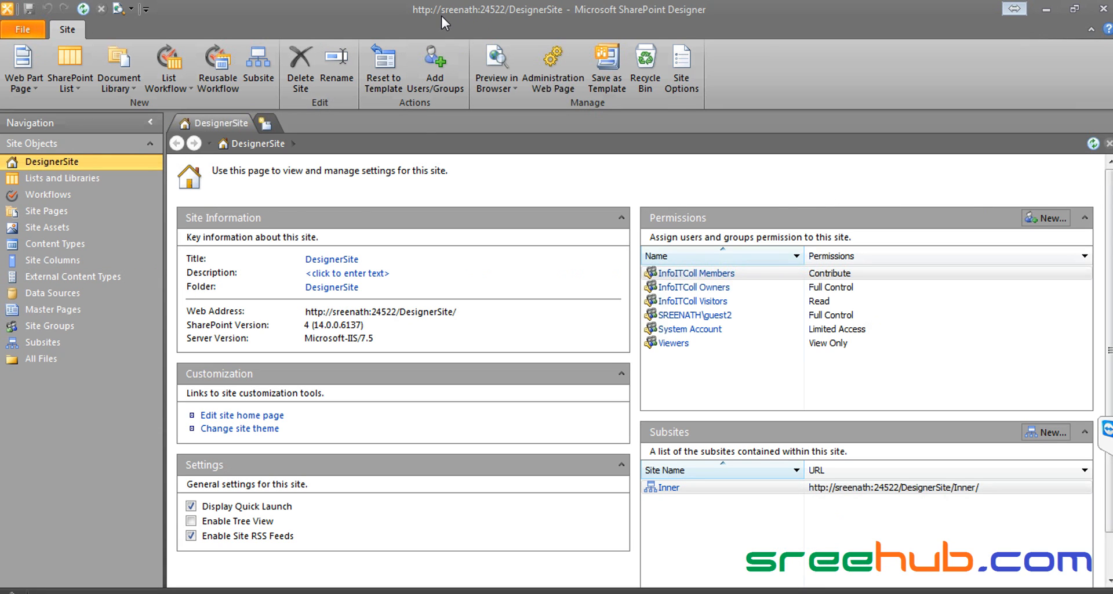
{"action": "double_click", "coordinate": [585, 16]}
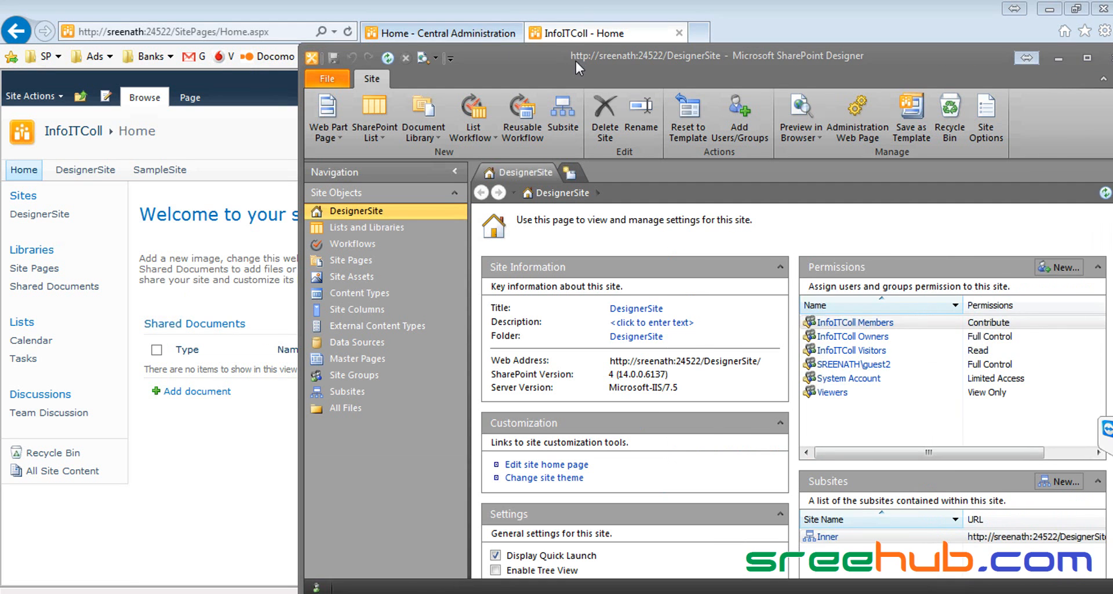
{"action": "left_click_drag", "start_coordinate": [586, 16], "coordinate": [393, 160]}
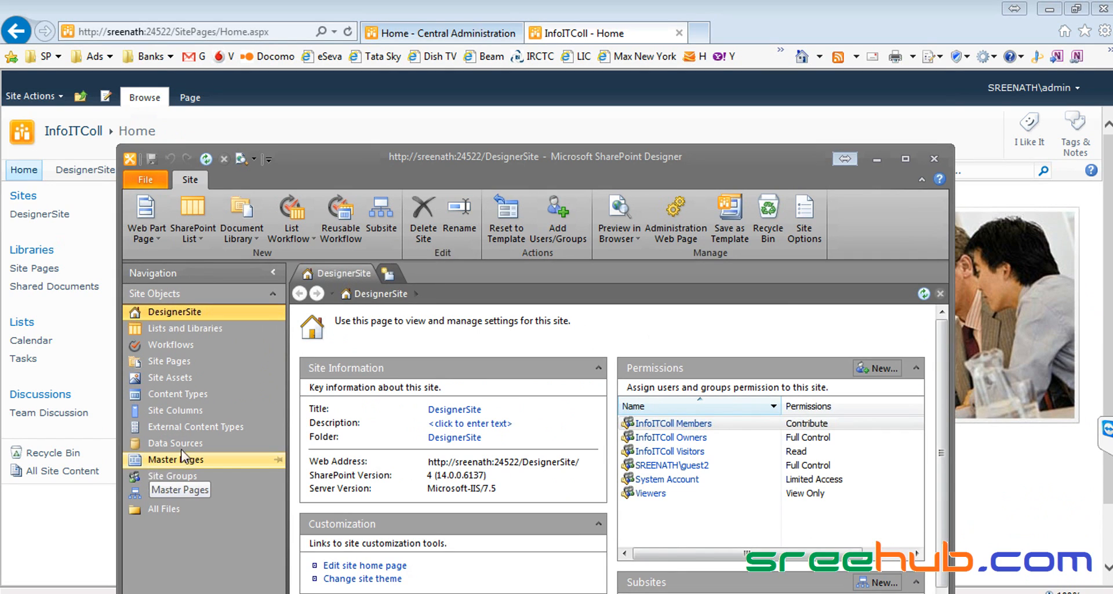
{"action": "left_click_drag", "start_coordinate": [517, 161], "coordinate": [701, 32]}
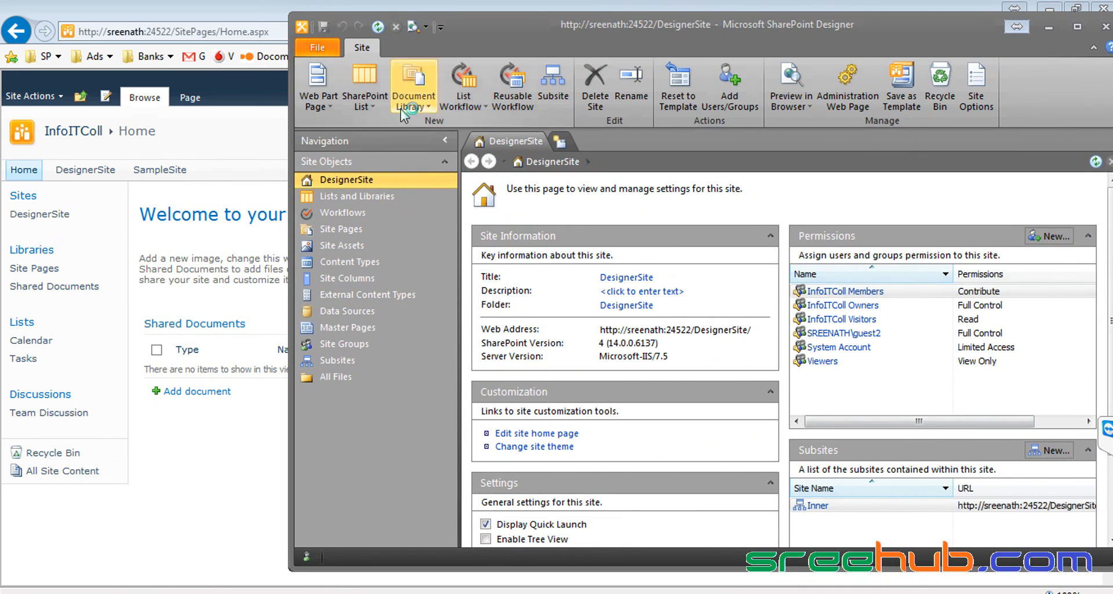
{"action": "left_click", "coordinate": [155, 169]}
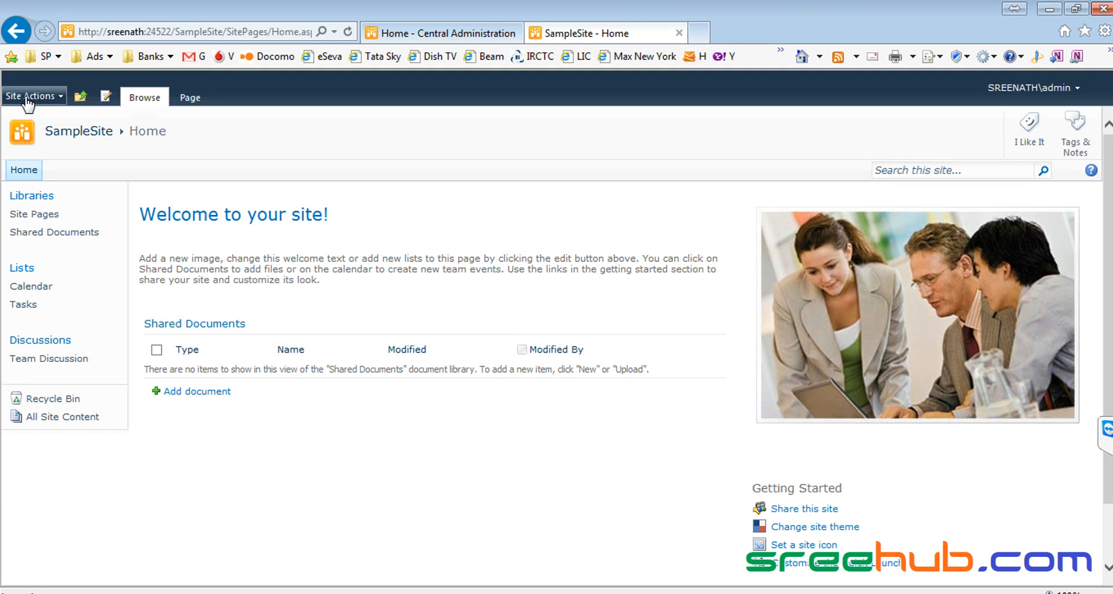
Step: Open SampleSite's Site Actions menu and nudge the Designer window slightly right
{"action": "left_click", "coordinate": [26, 97]}
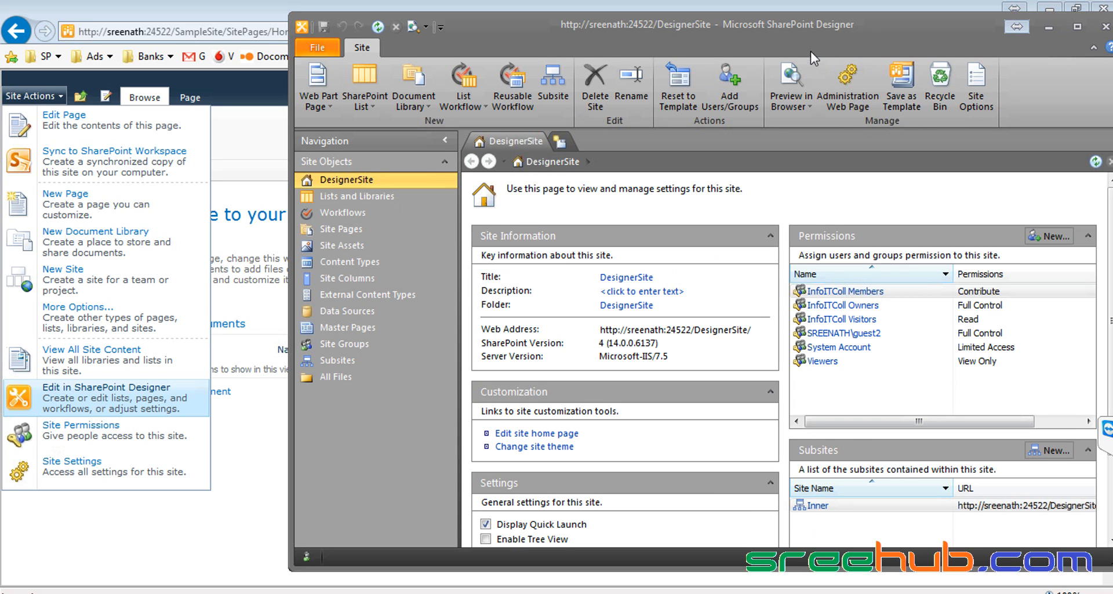
{"action": "left_click_drag", "start_coordinate": [823, 34], "coordinate": [859, 23]}
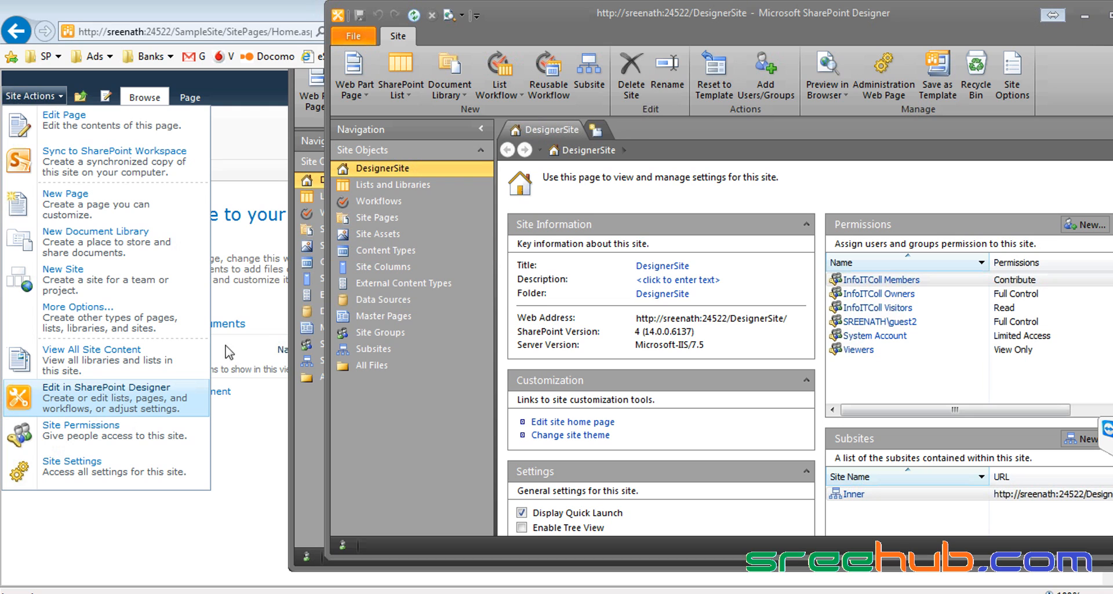
Step: List DesignerSite's master pages, then choose Edit in SharePoint Designer from SampleSite's Site Actions
{"action": "left_click", "coordinate": [371, 316]}
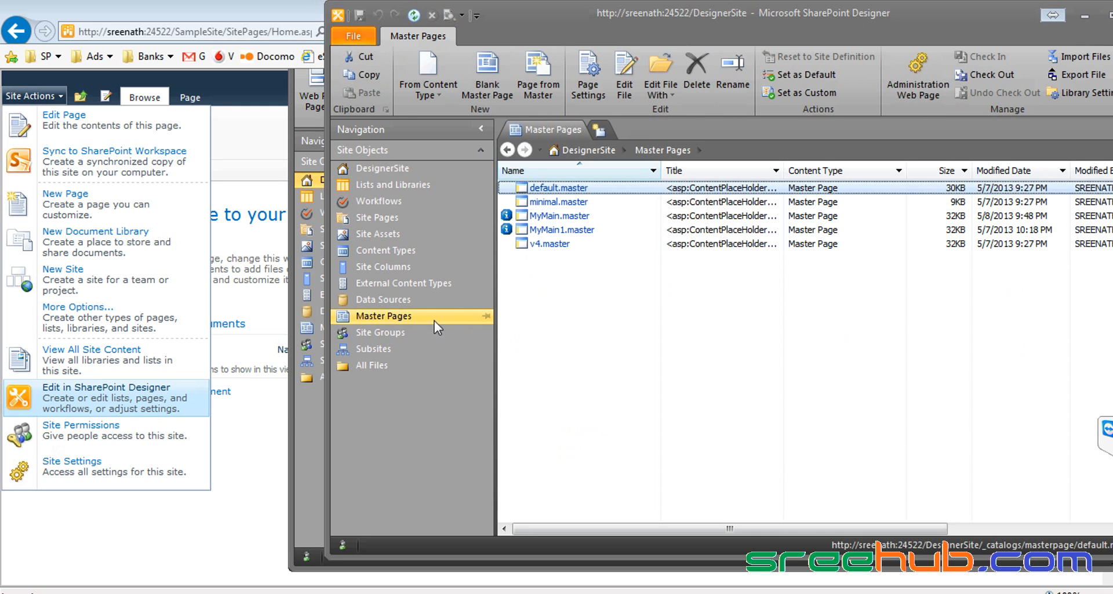
{"action": "left_click_drag", "start_coordinate": [690, 26], "coordinate": [819, 110]}
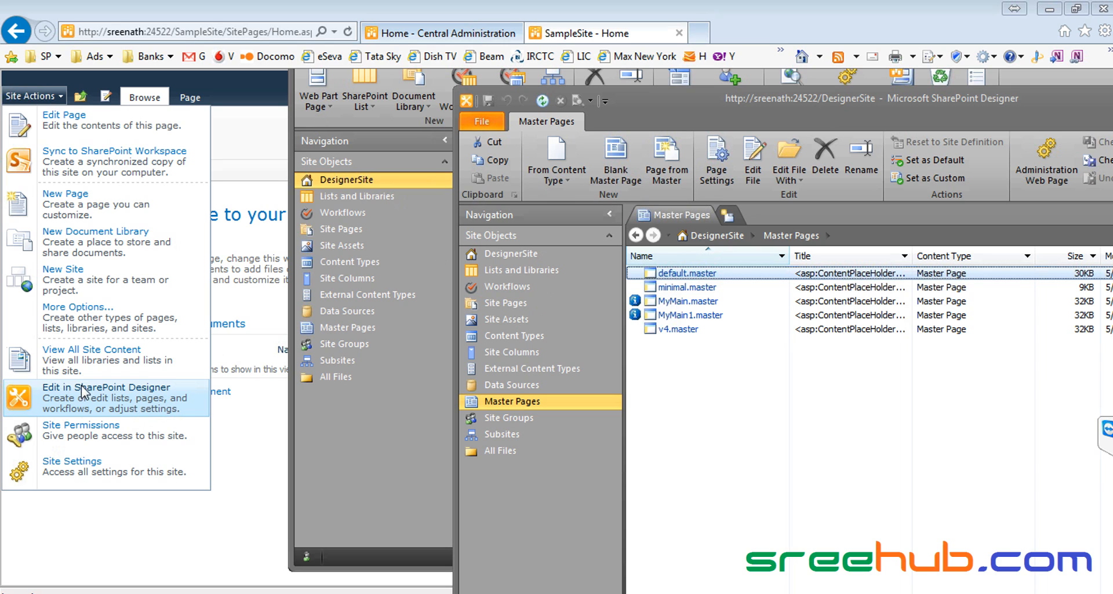
{"action": "left_click", "coordinate": [145, 371]}
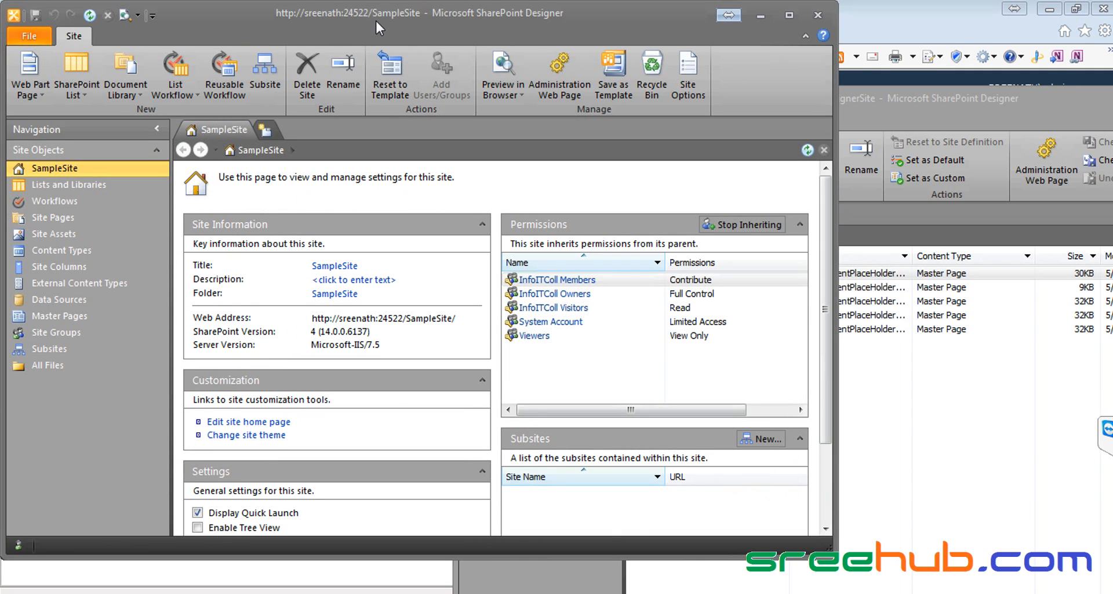
Step: Arrange both Designer windows, list SampleSite's default, minimal and v4 master pages, then return to the browser
{"action": "left_click", "coordinate": [893, 118]}
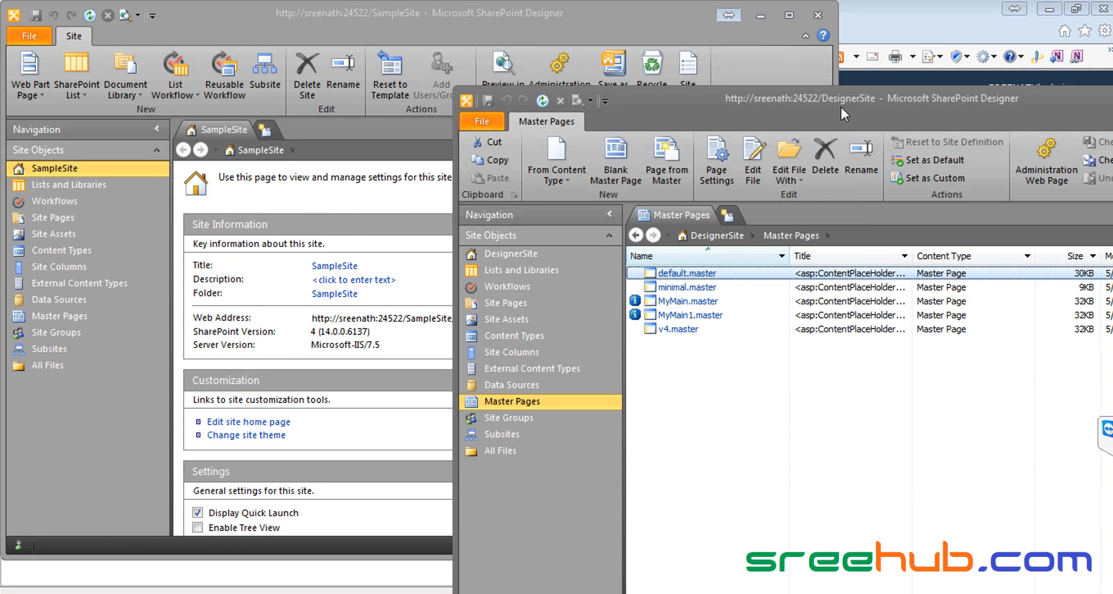
{"action": "left_click_drag", "start_coordinate": [841, 108], "coordinate": [764, 95]}
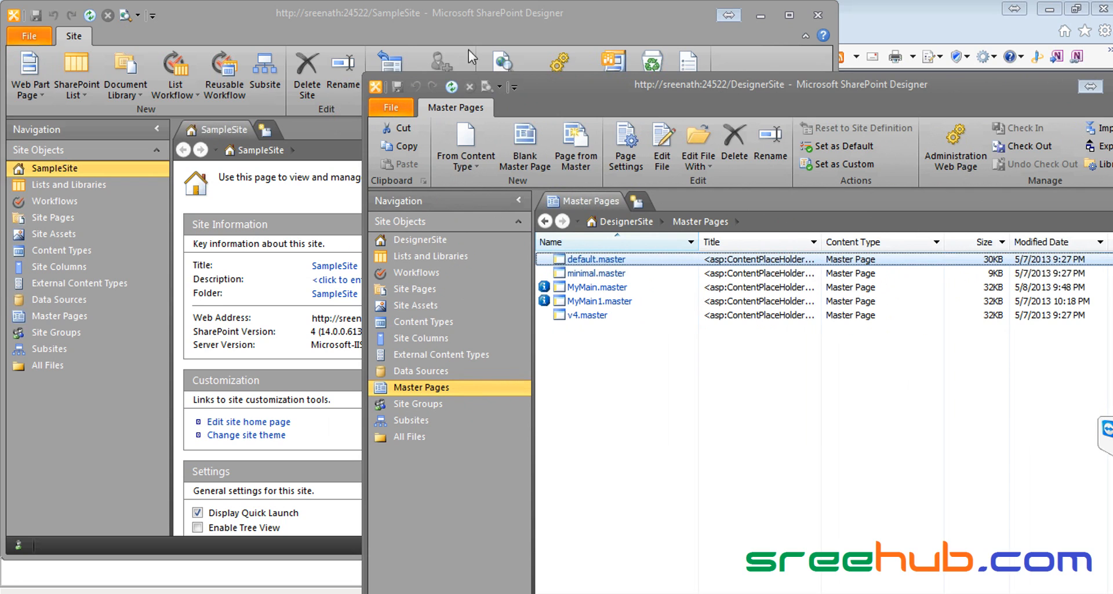
{"action": "left_click", "coordinate": [385, 25]}
{"action": "left_click", "coordinate": [62, 316]}
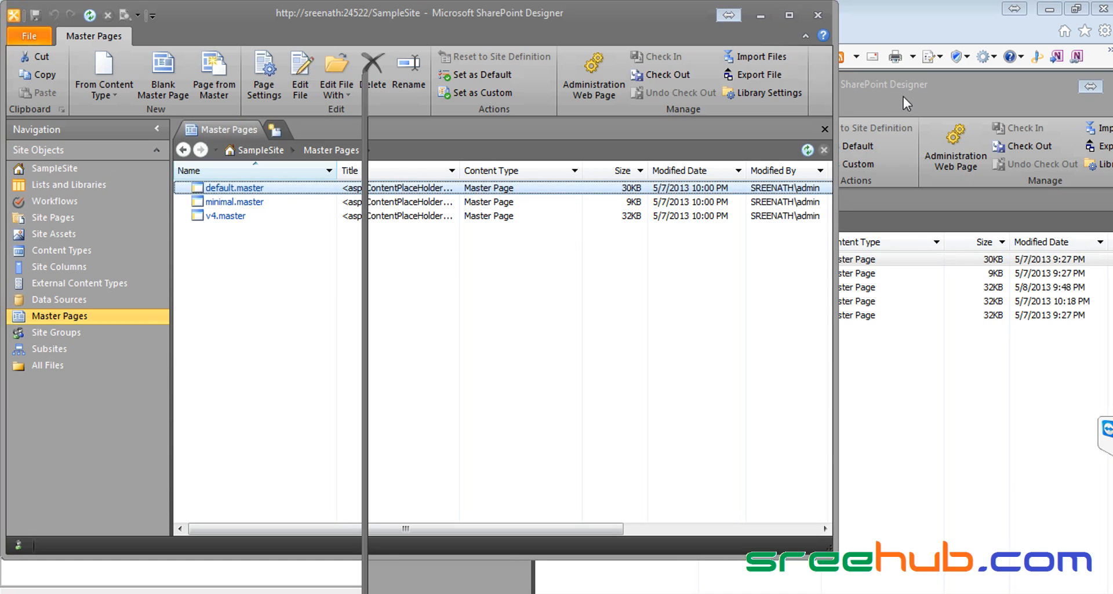
{"action": "left_click_drag", "start_coordinate": [903, 96], "coordinate": [952, 100]}
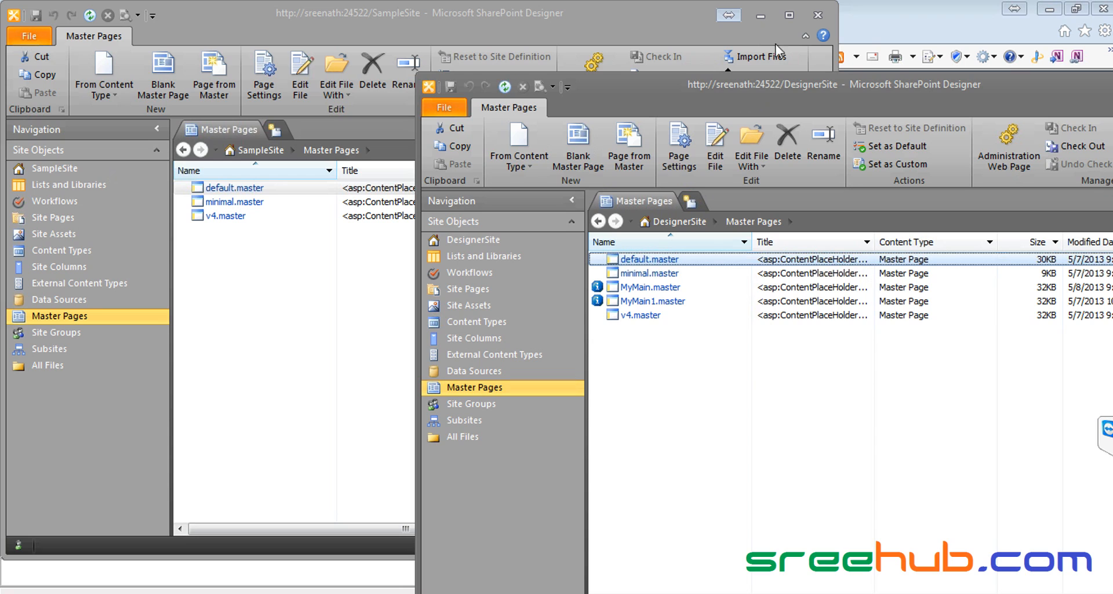
{"action": "left_click", "coordinate": [900, 21]}
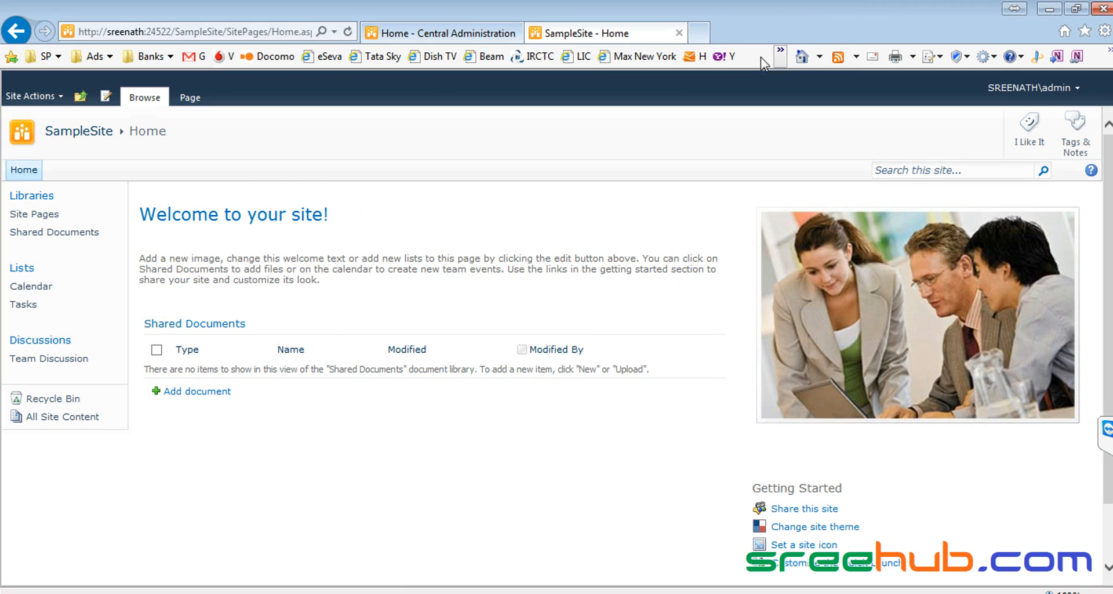
Step: In the browser, use the site hierarchy to reach the SampleSite home page
{"action": "left_click", "coordinate": [80, 96]}
{"action": "left_click", "coordinate": [107, 133]}
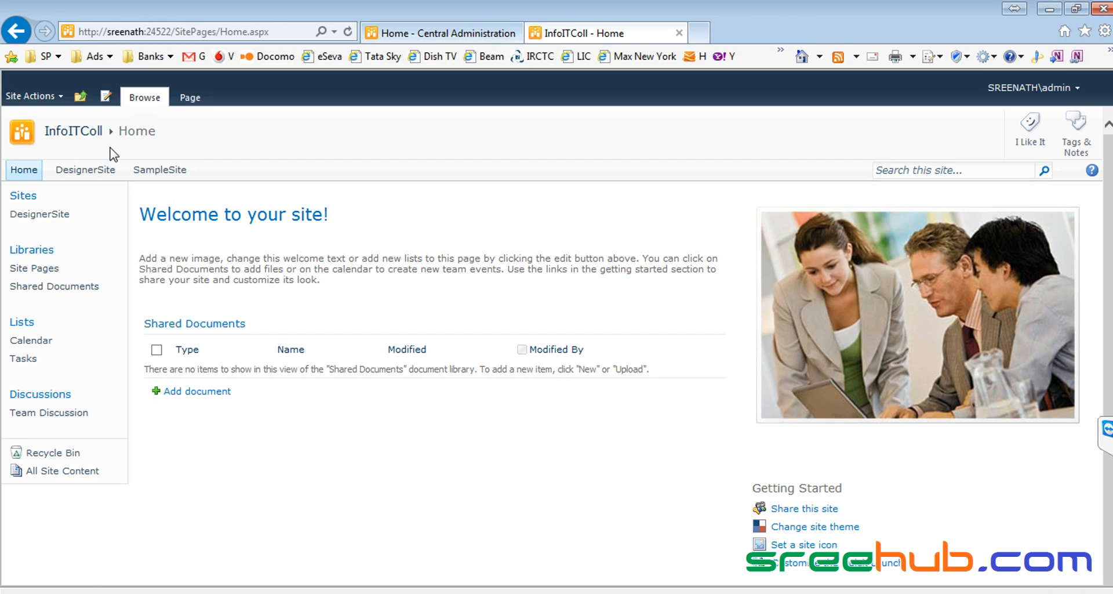
{"action": "left_click", "coordinate": [165, 172]}
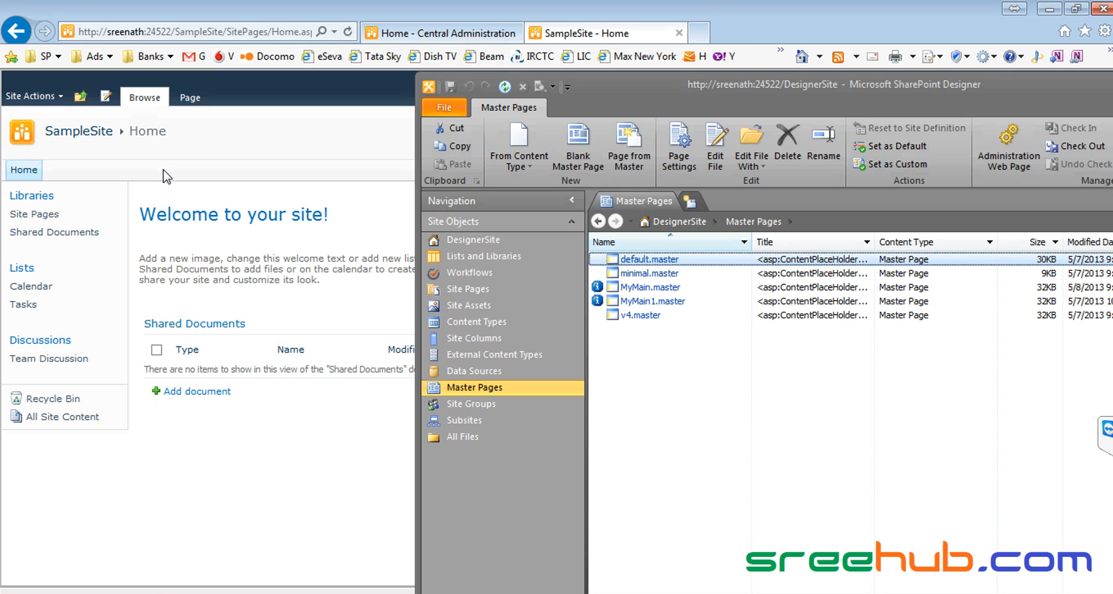
Step: Bring the SampleSite Designer window to the front and reposition it on screen
{"action": "left_click", "coordinate": [776, 592]}
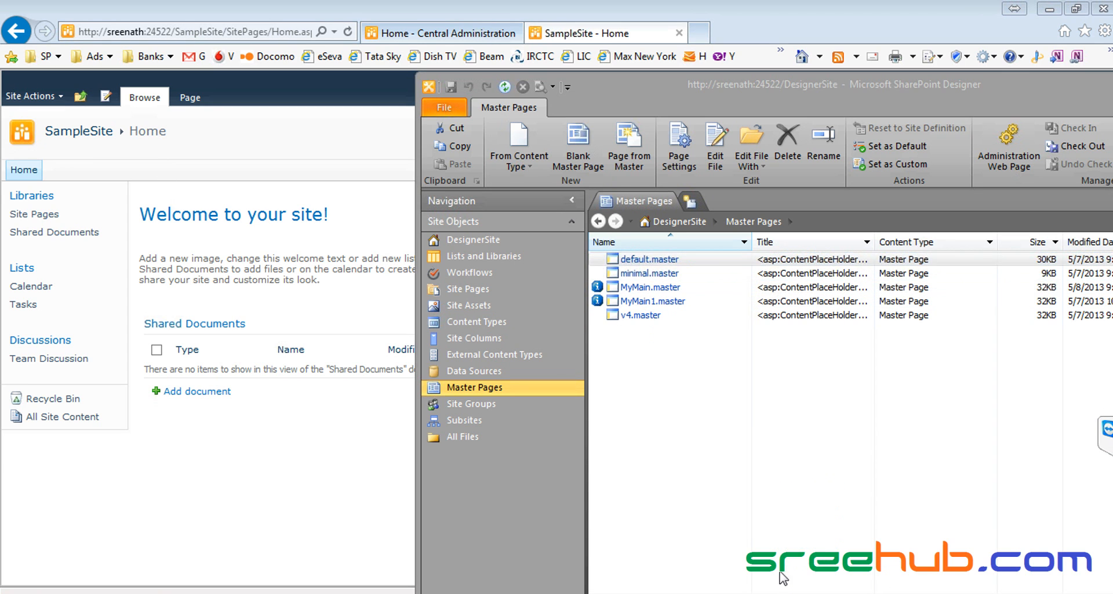
{"action": "left_click", "coordinate": [815, 590]}
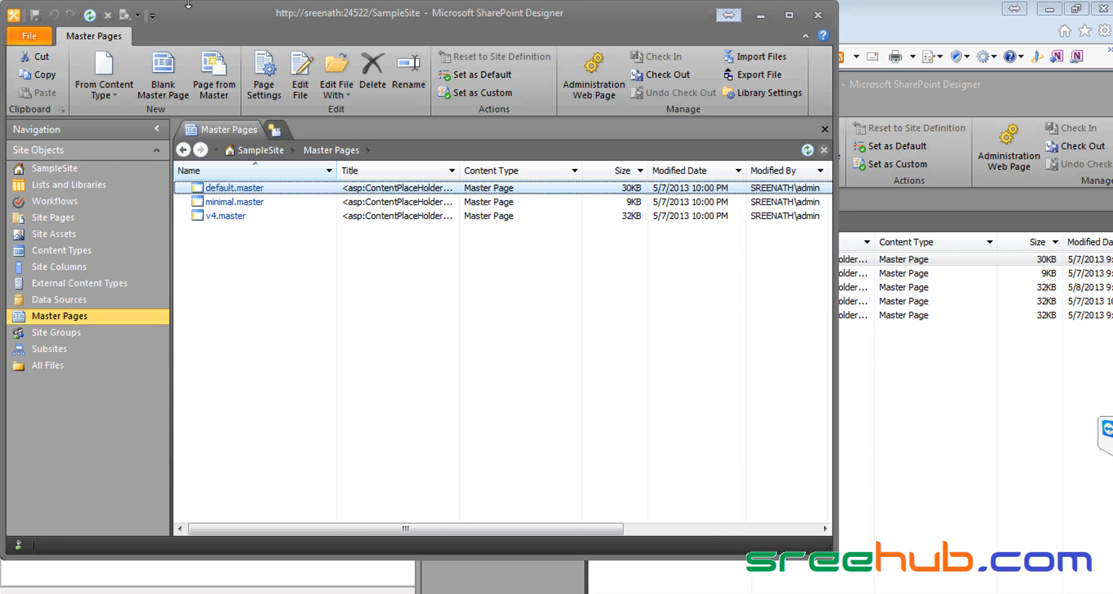
{"action": "left_click_drag", "start_coordinate": [249, 24], "coordinate": [216, 33]}
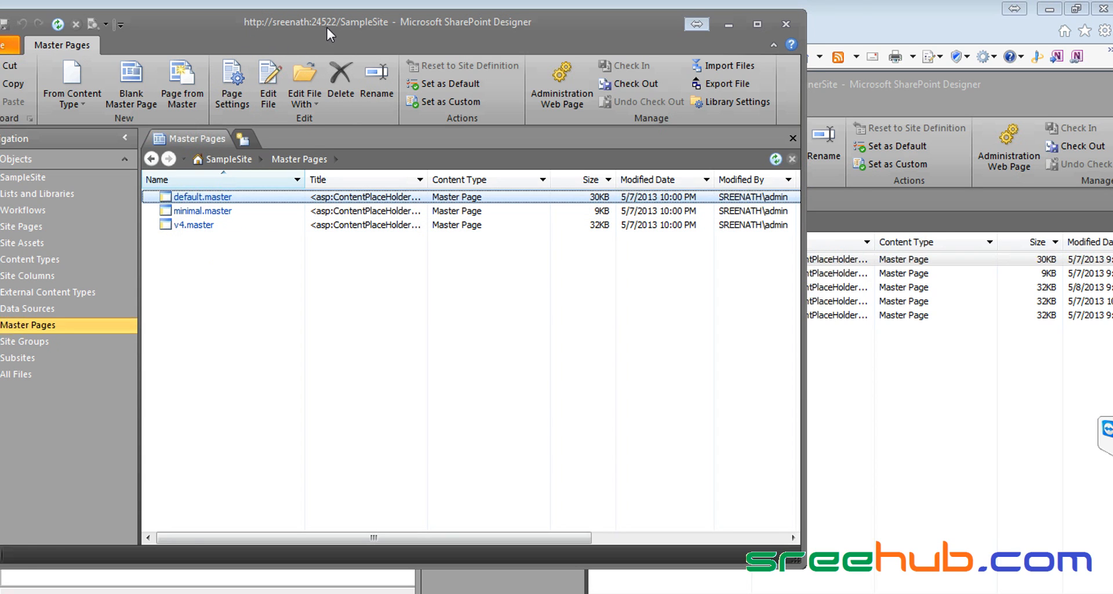
{"action": "left_click_drag", "start_coordinate": [326, 25], "coordinate": [378, 24]}
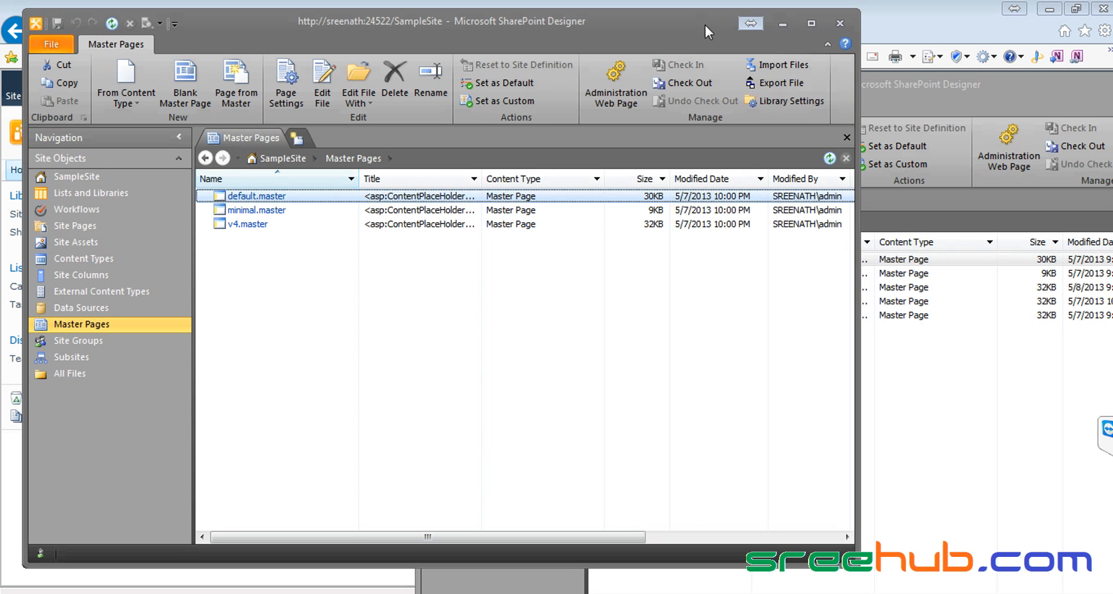
{"action": "left_click_drag", "start_coordinate": [689, 25], "coordinate": [663, 12]}
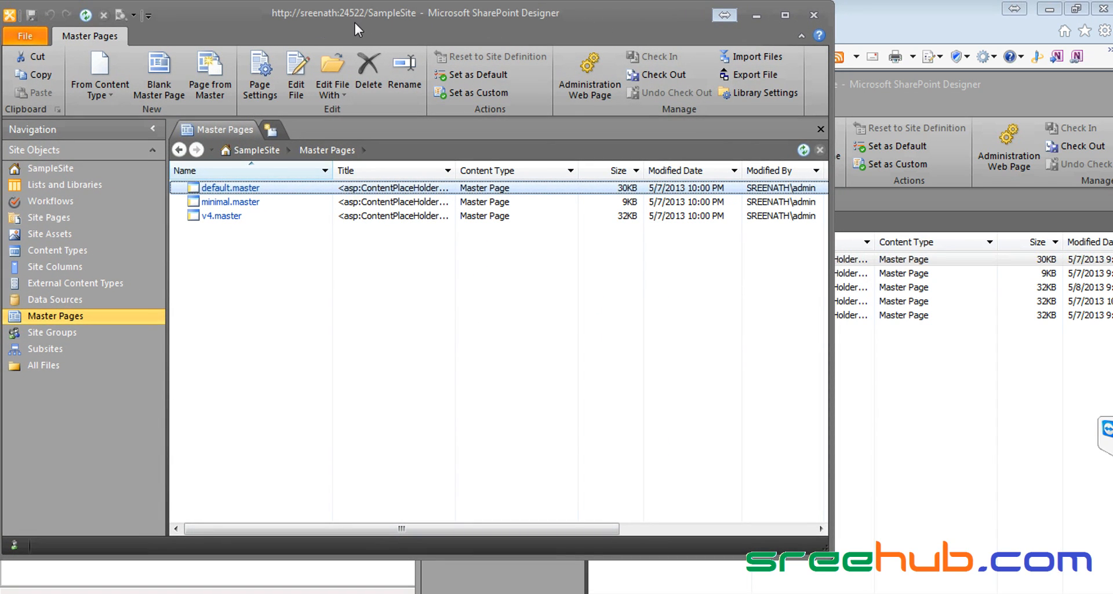
Step: Close the SampleSite Designer window, maximize DesignerSite, and return to Internet Explorer
{"action": "left_click", "coordinate": [991, 86]}
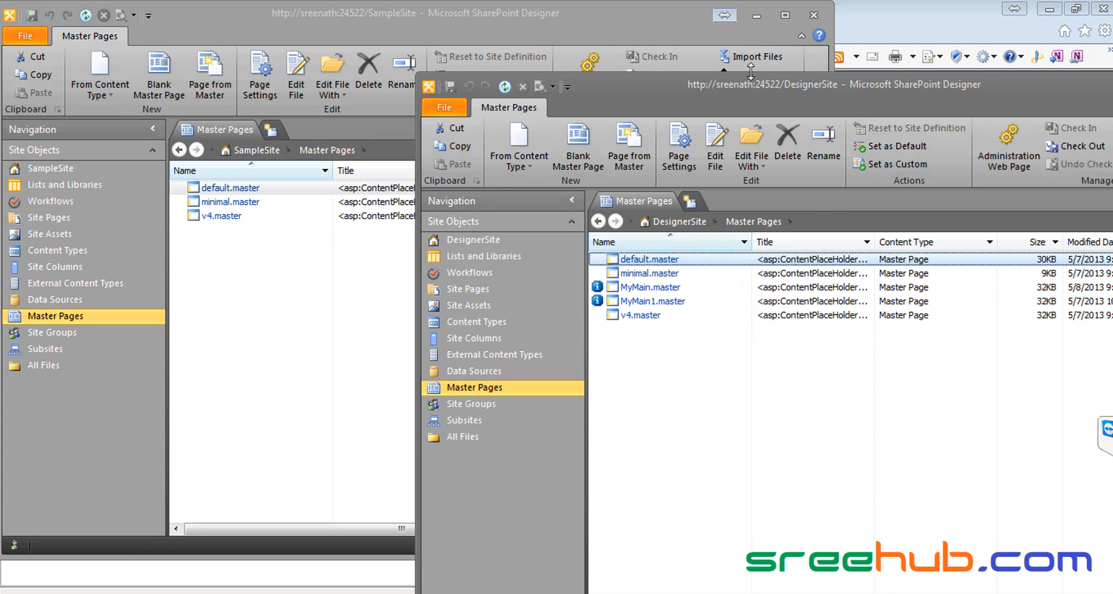
{"action": "left_click", "coordinate": [586, 13]}
{"action": "left_click", "coordinate": [1003, 86]}
{"action": "left_click", "coordinate": [814, 16]}
{"action": "double_click", "coordinate": [883, 86]}
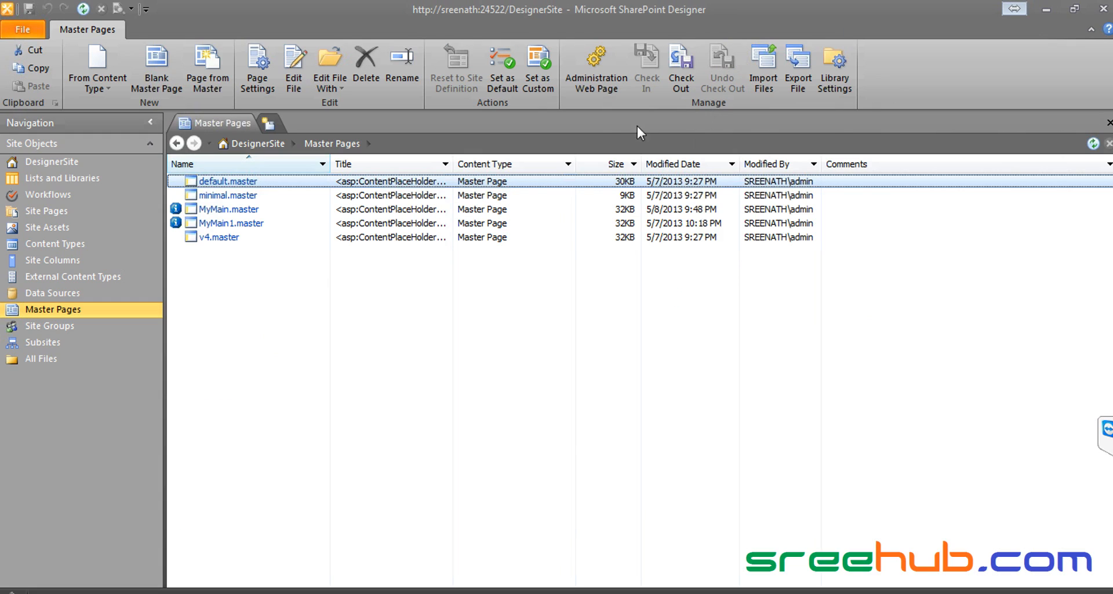
{"action": "key", "text": "alt+Tab"}
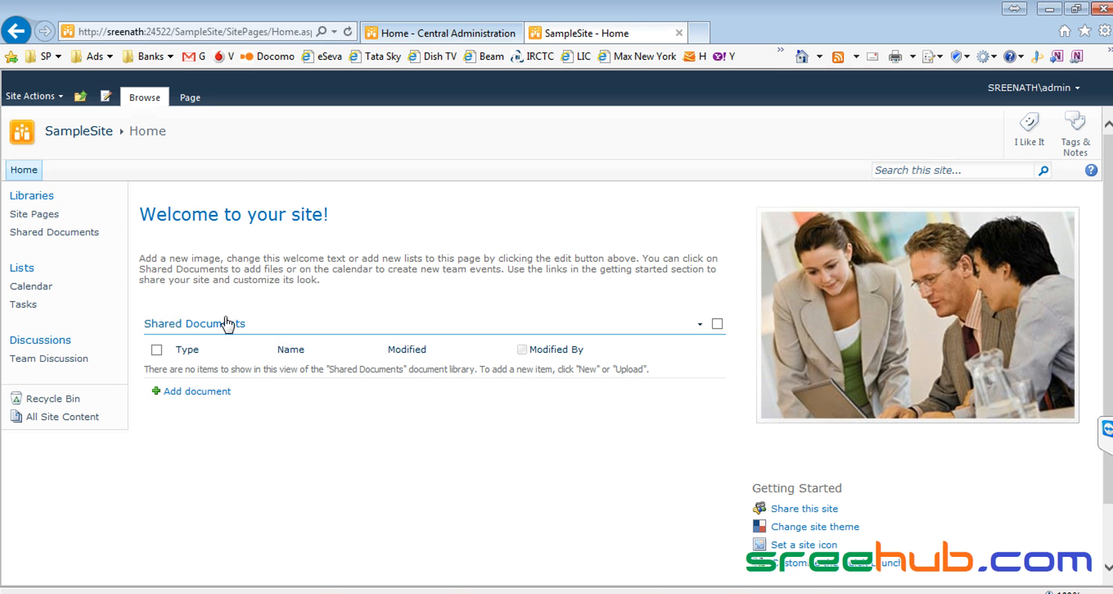
Step: Check the Central Administration tab, then reload the SampleSite home page via the site hierarchy
{"action": "left_click", "coordinate": [425, 36]}
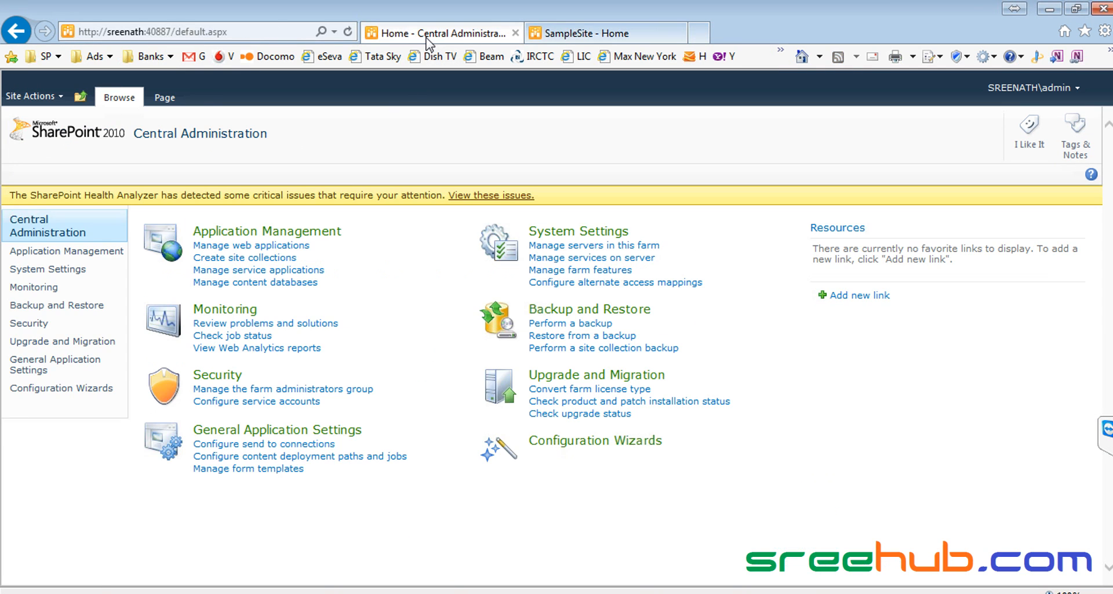
{"action": "left_click", "coordinate": [533, 37]}
{"action": "left_click", "coordinate": [80, 96]}
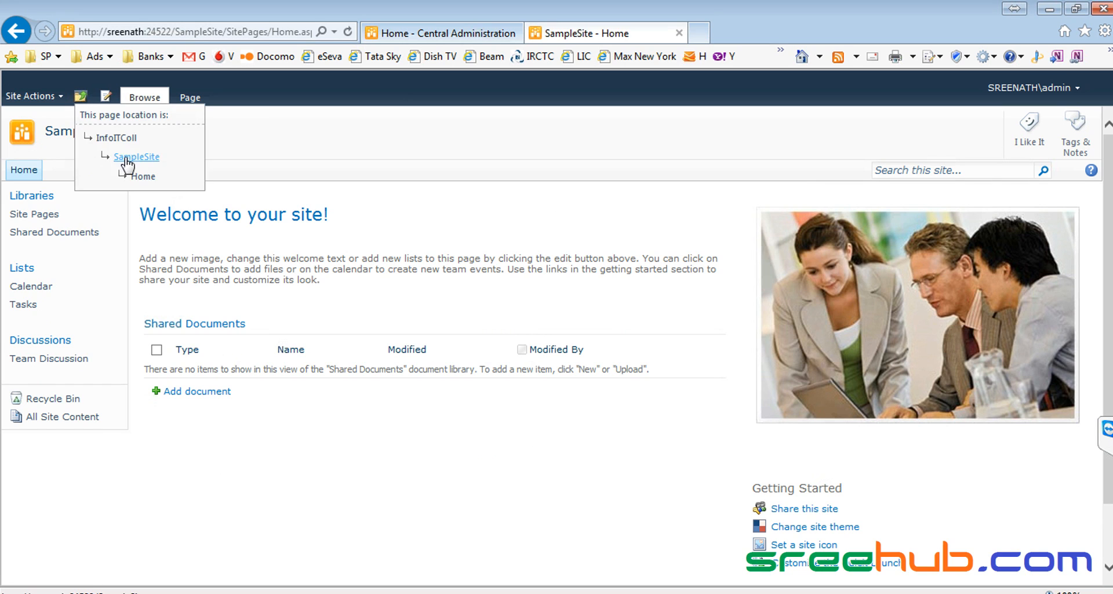
{"action": "left_click", "coordinate": [90, 157]}
{"action": "left_click", "coordinate": [80, 95]}
{"action": "left_click", "coordinate": [107, 142]}
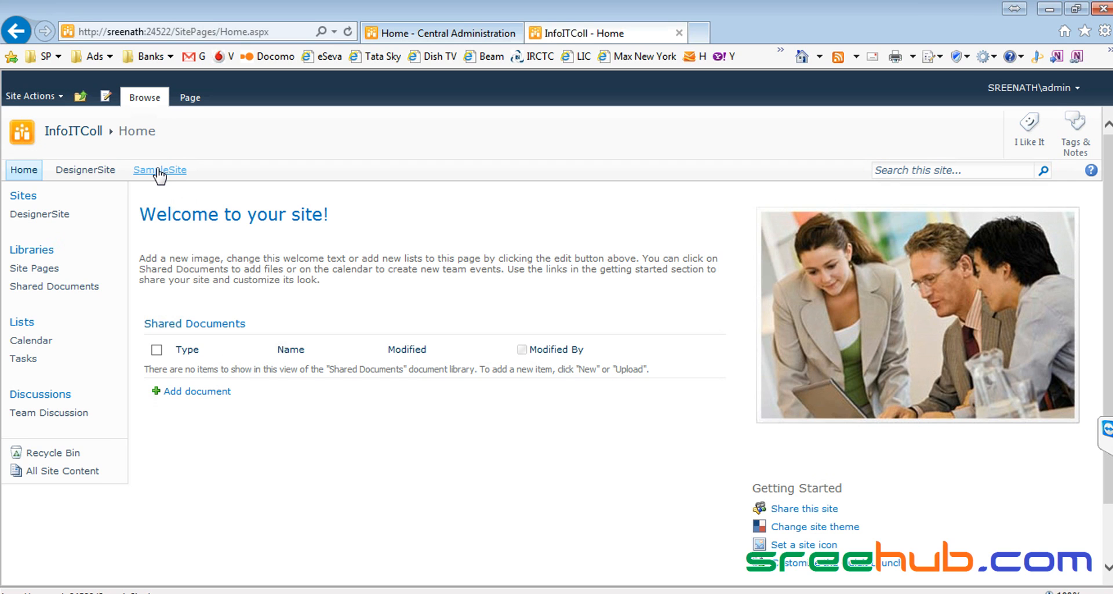
{"action": "left_click", "coordinate": [158, 173]}
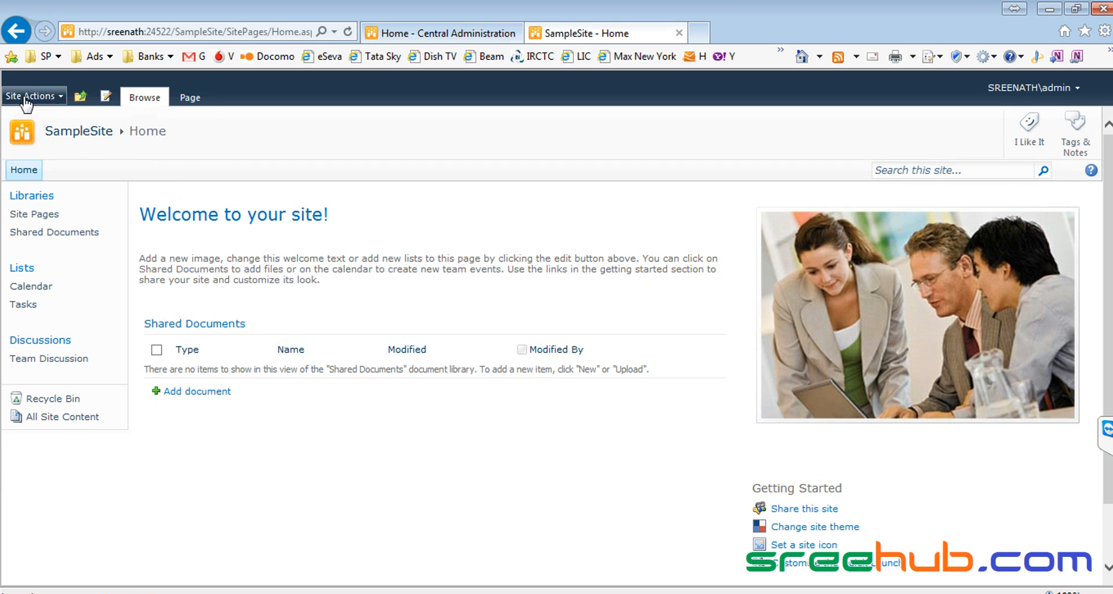
Step: Visit SampleSite's Site Settings, go up to InfoITColl, and open DesignerSite's home page
{"action": "left_click", "coordinate": [29, 95]}
{"action": "left_click", "coordinate": [54, 465]}
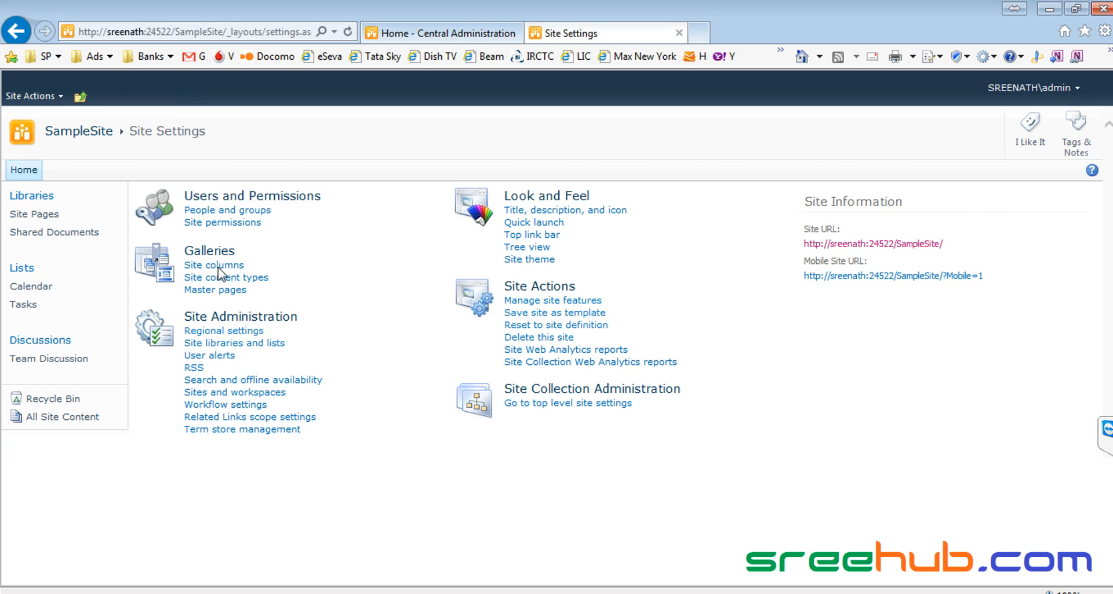
{"action": "left_click", "coordinate": [75, 133]}
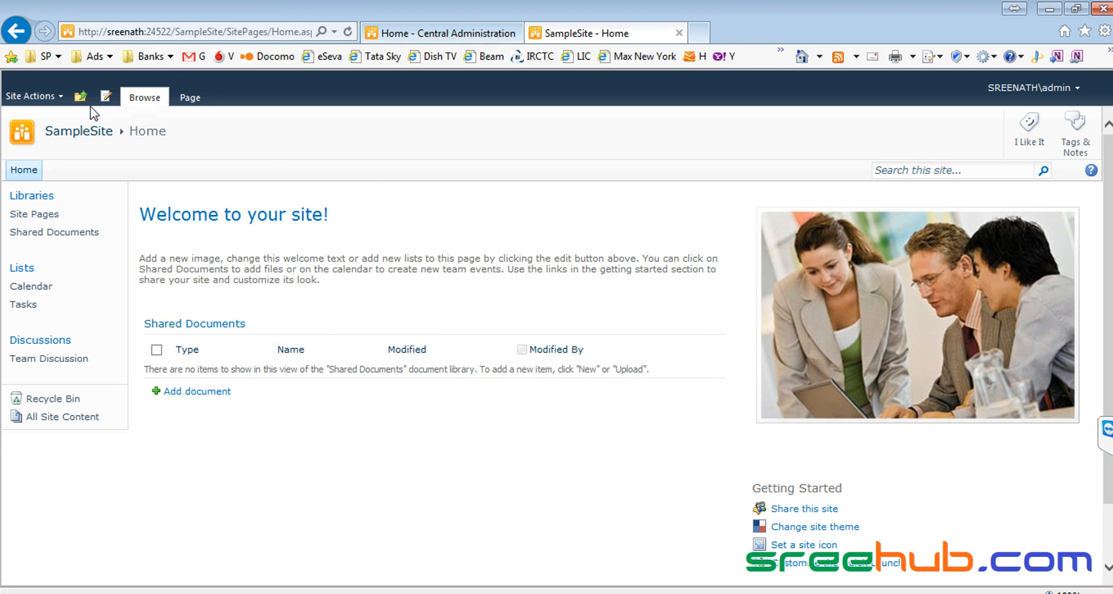
{"action": "left_click", "coordinate": [81, 96]}
{"action": "left_click", "coordinate": [113, 138]}
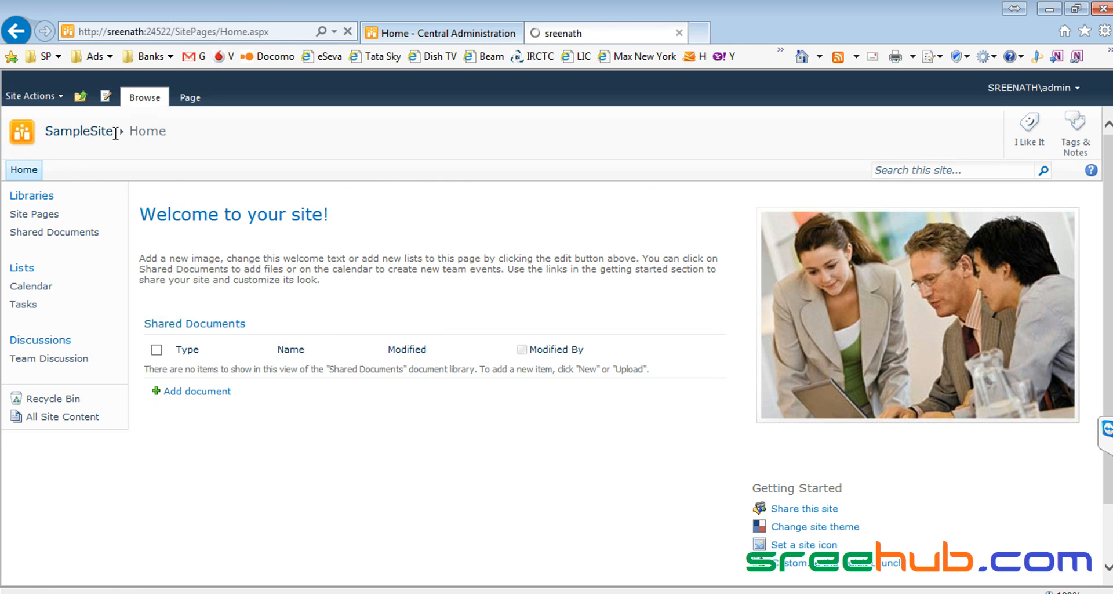
{"action": "left_click", "coordinate": [90, 171]}
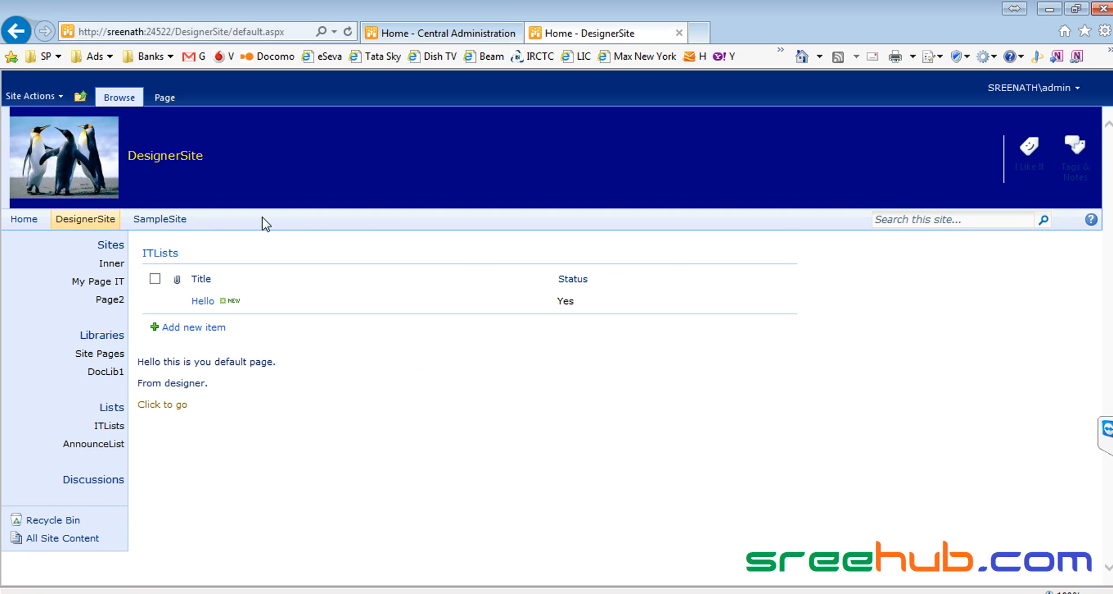
{"action": "key", "text": "alt+Tab"}
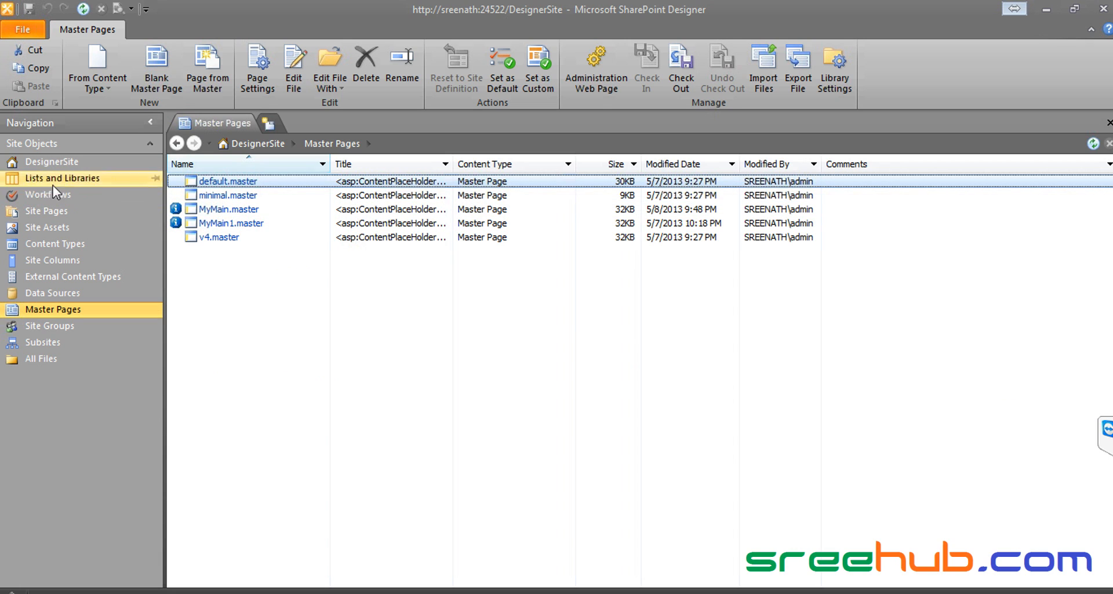
Step: List DesignerSite's subsites and widen the URL column to show Inner's full URL
{"action": "left_click", "coordinate": [71, 160]}
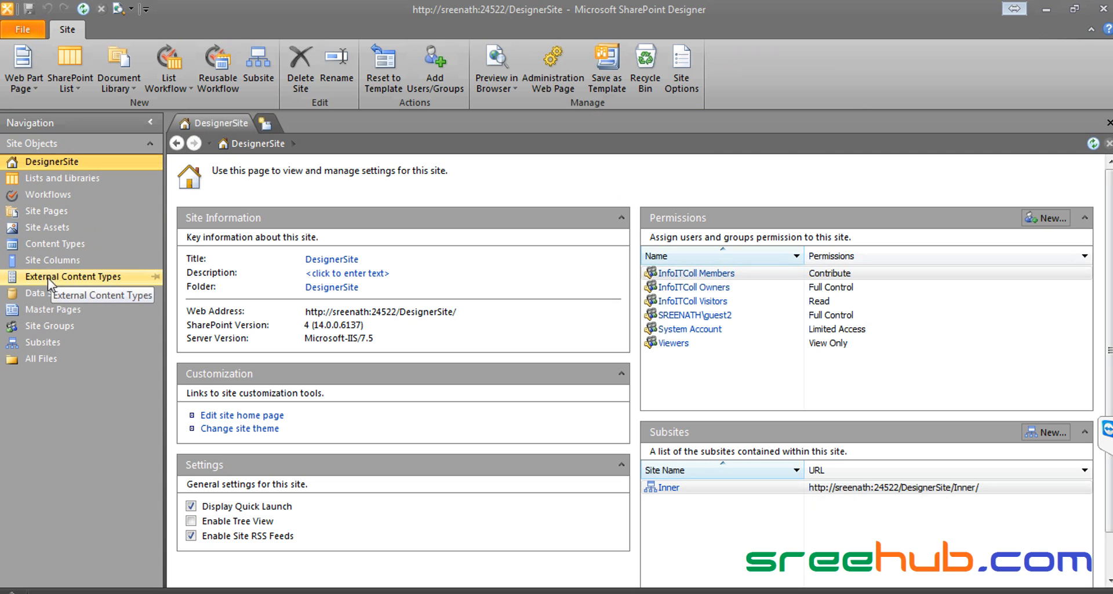
{"action": "left_click", "coordinate": [53, 346]}
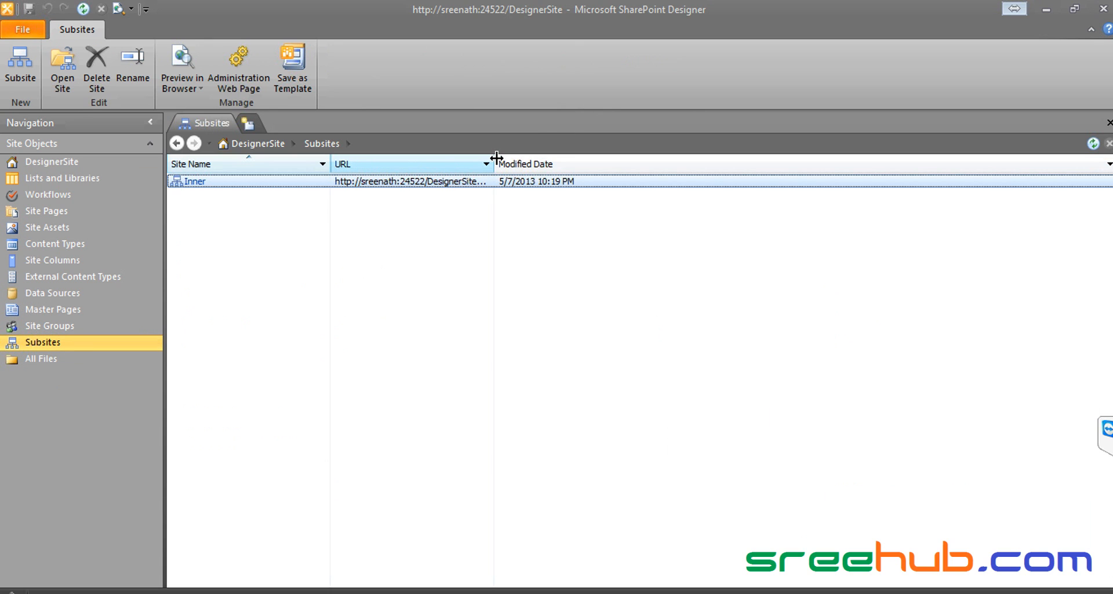
{"action": "left_click_drag", "start_coordinate": [493, 163], "coordinate": [587, 154]}
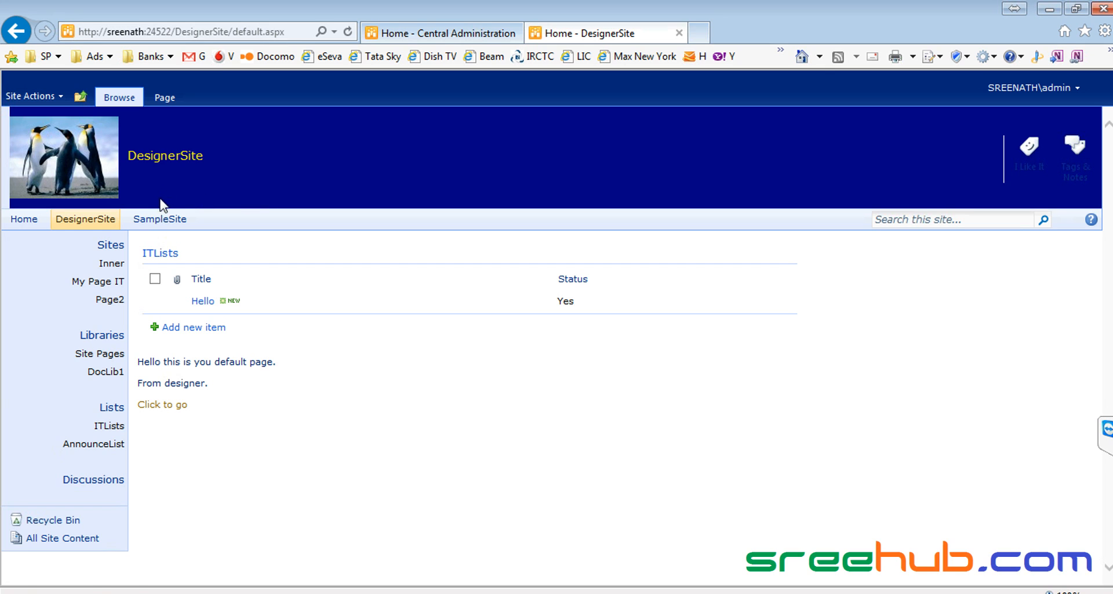
Step: Preview the Inner subsite in the browser, then return to Designer to start a new subsite
{"action": "left_click", "coordinate": [110, 265]}
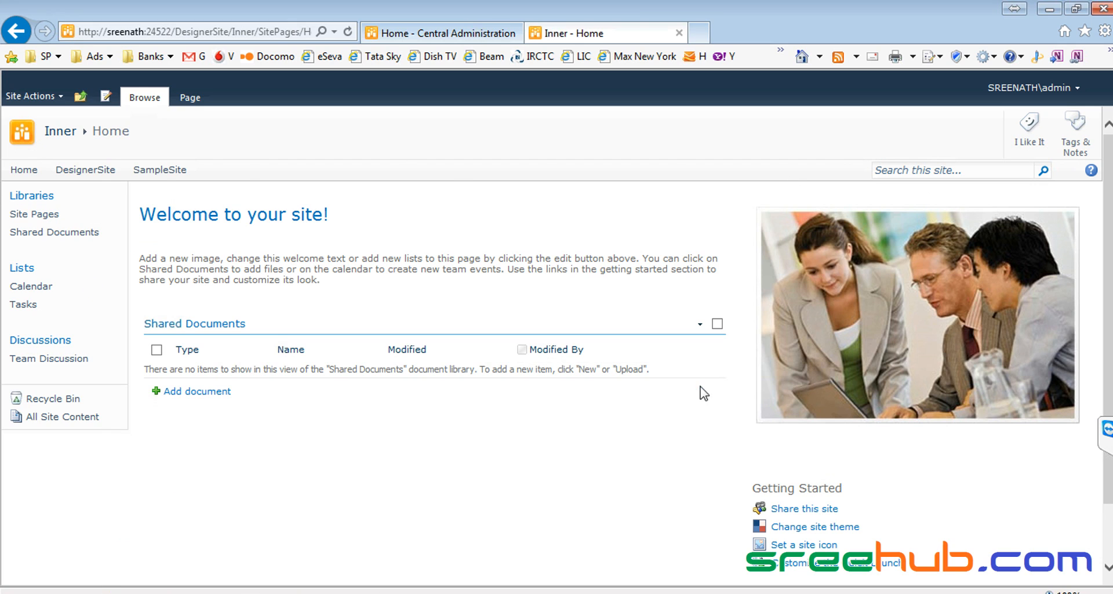
{"action": "key", "text": "alt+Tab"}
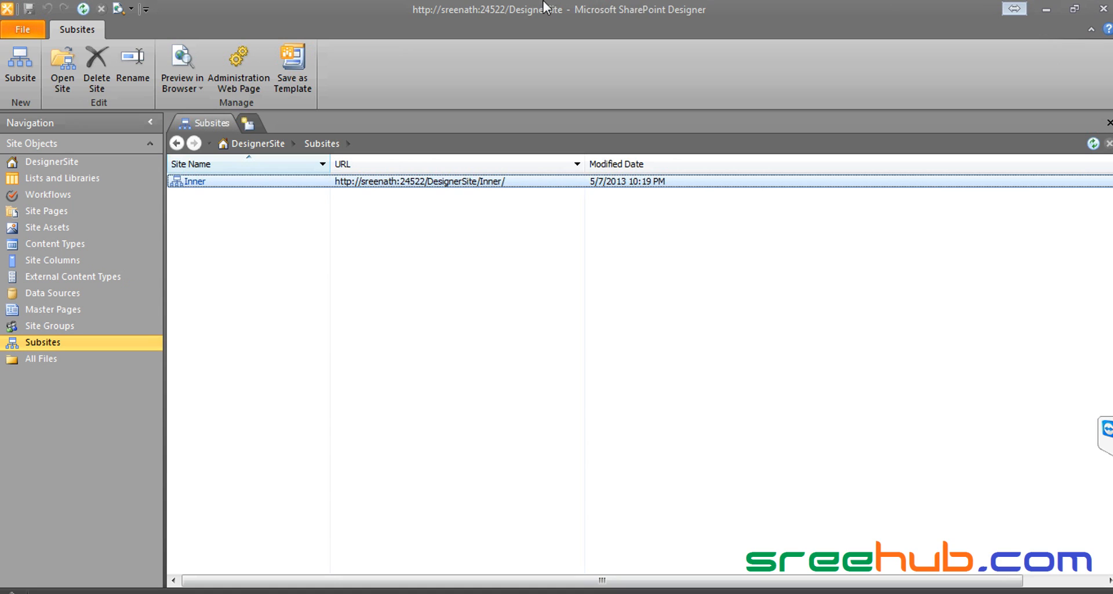
{"action": "left_click", "coordinate": [51, 344]}
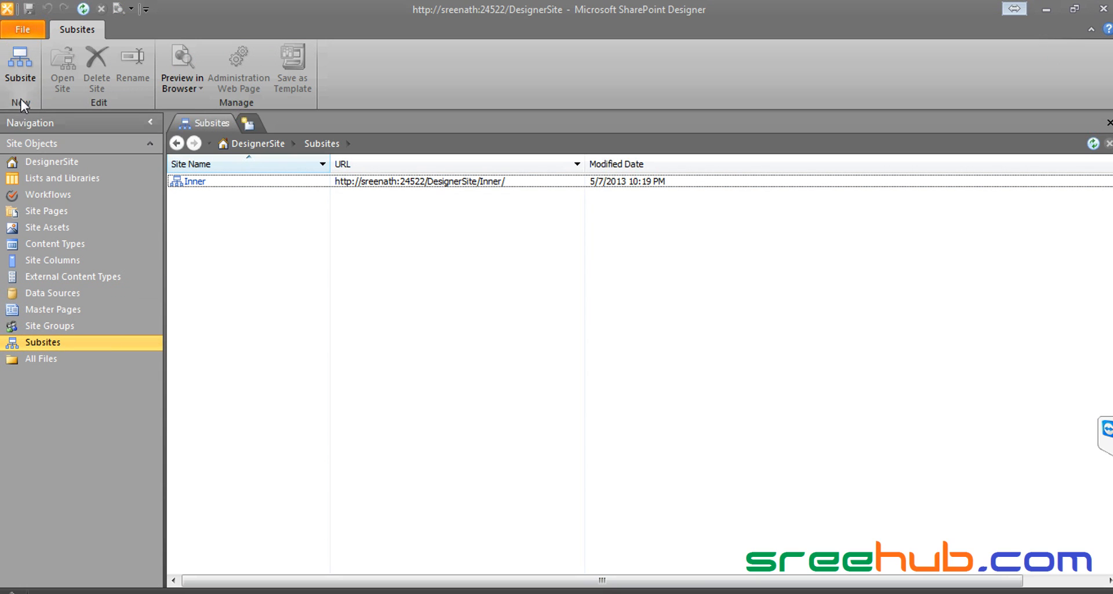
{"action": "left_click", "coordinate": [26, 62]}
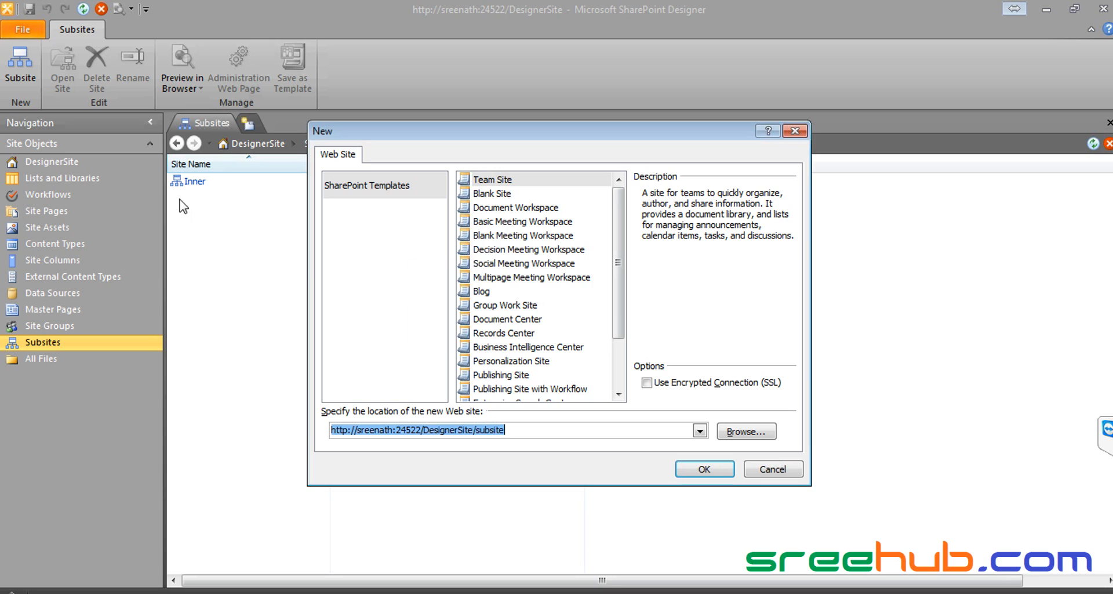
Step: Pick the Blog template for the new subsite at DesignerSite/subsite and confirm with OK
{"action": "left_click", "coordinate": [508, 184]}
{"action": "left_click", "coordinate": [510, 193]}
{"action": "left_click", "coordinate": [511, 210]}
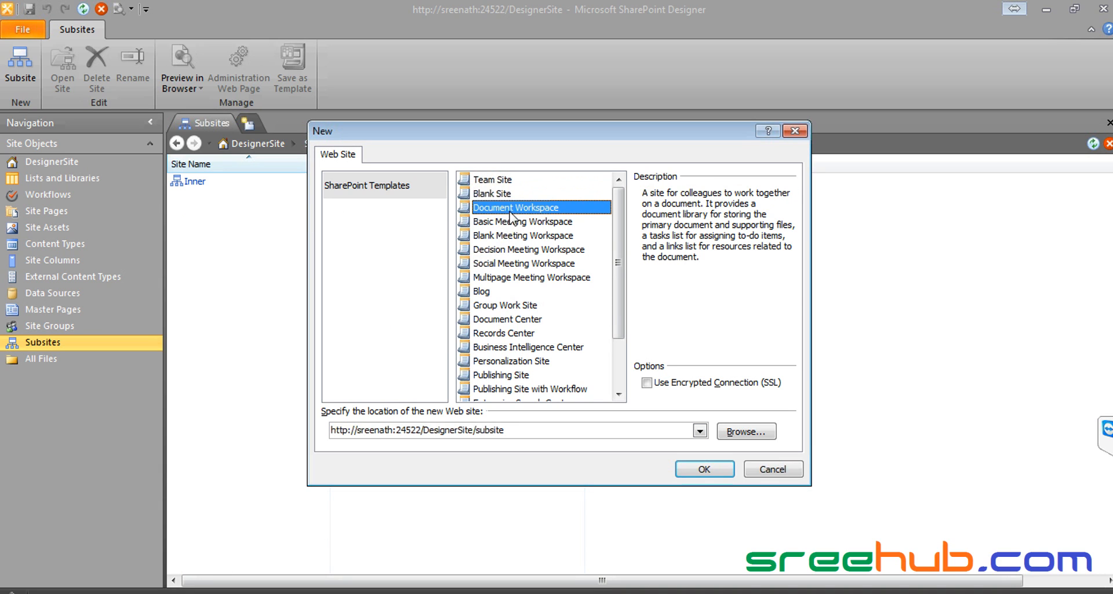
{"action": "left_click", "coordinate": [511, 291]}
{"action": "scroll", "coordinate": [511, 292], "scroll_direction": "down", "scroll_amount": 2}
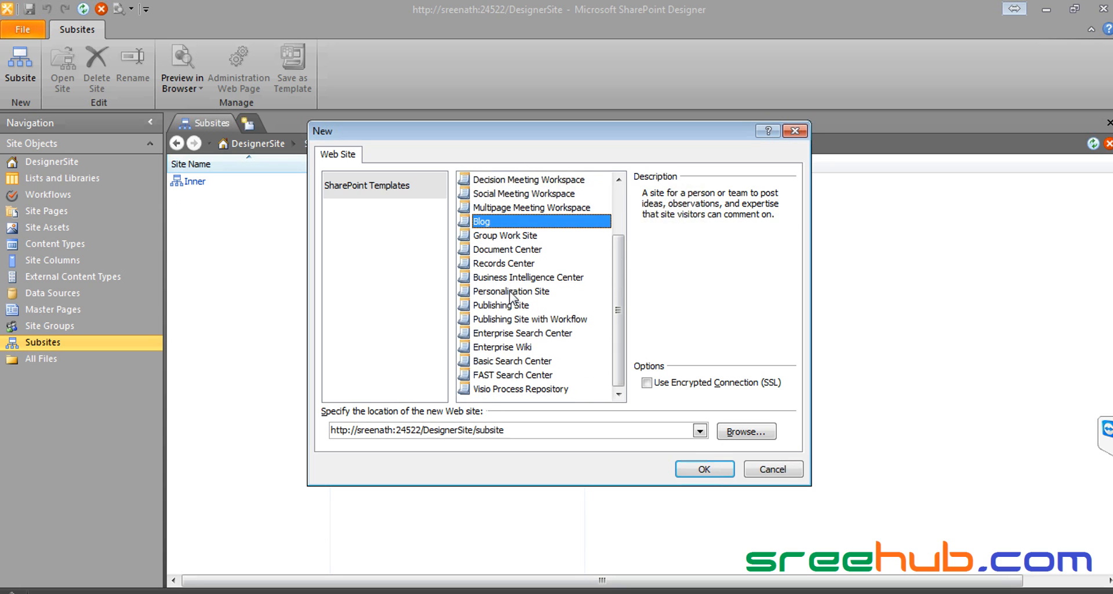
{"action": "scroll", "coordinate": [510, 297], "scroll_direction": "up", "scroll_amount": 2}
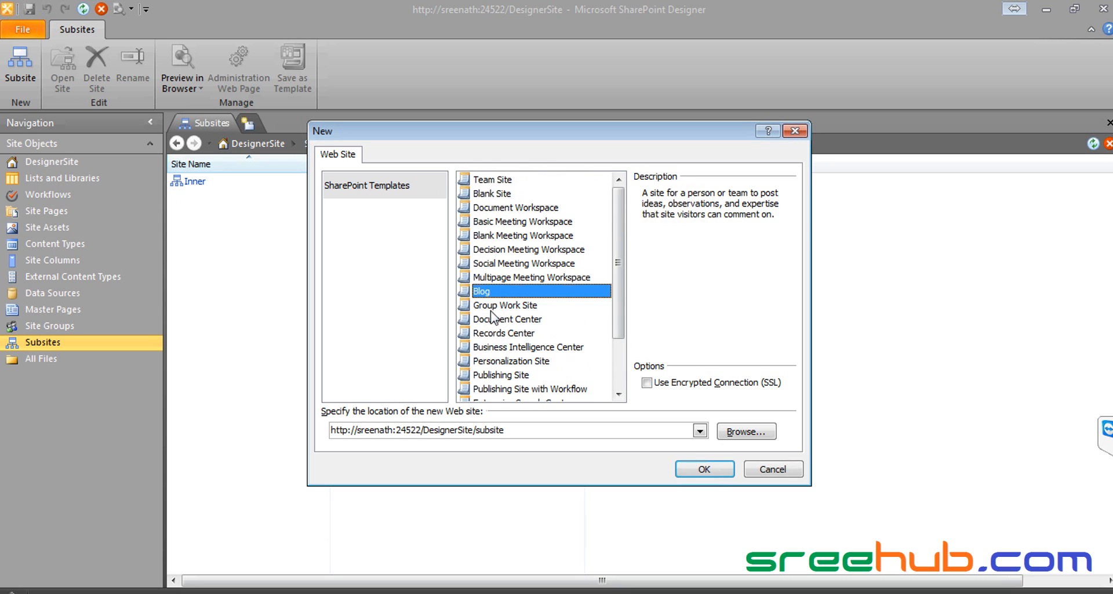
{"action": "left_click", "coordinate": [701, 470]}
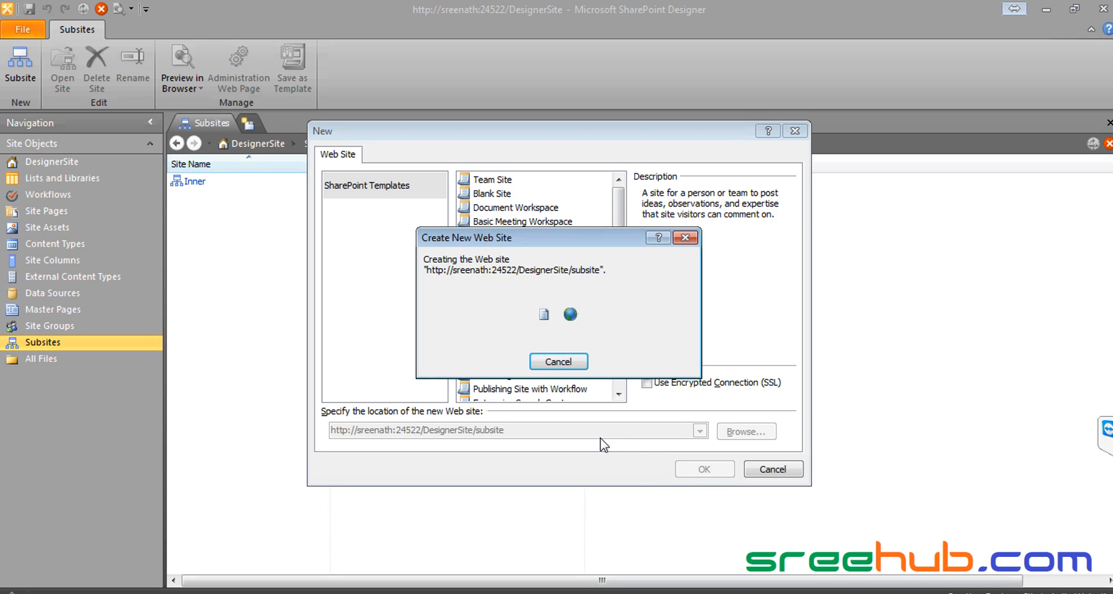
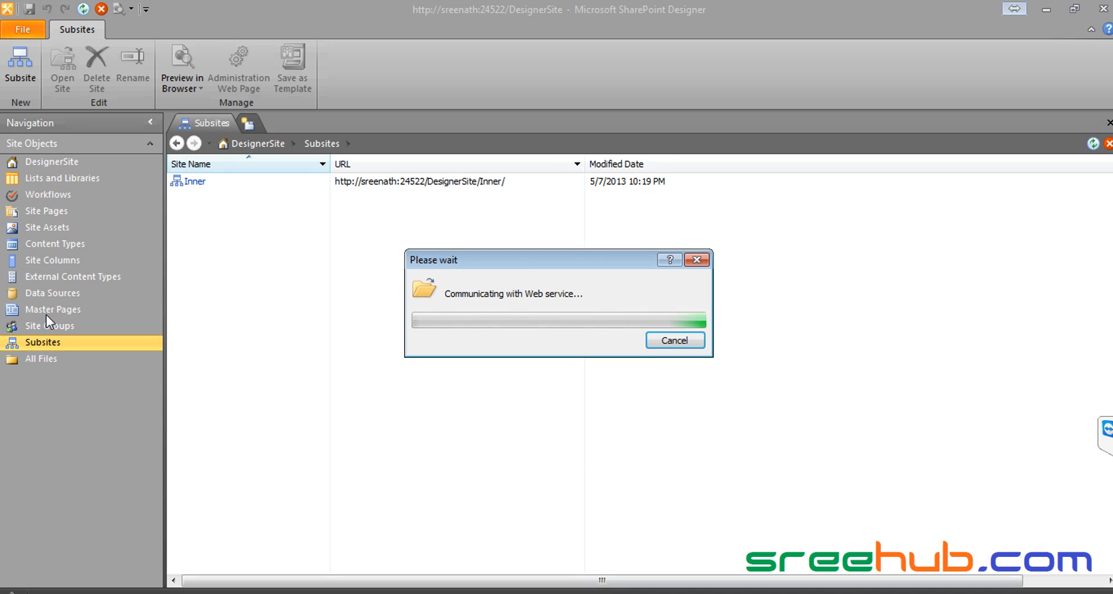
Step: Move the progress dialog aside while the Blog subsite at DesignerSite/subsite finishes creating
{"action": "left_click_drag", "start_coordinate": [518, 259], "coordinate": [583, 263]}
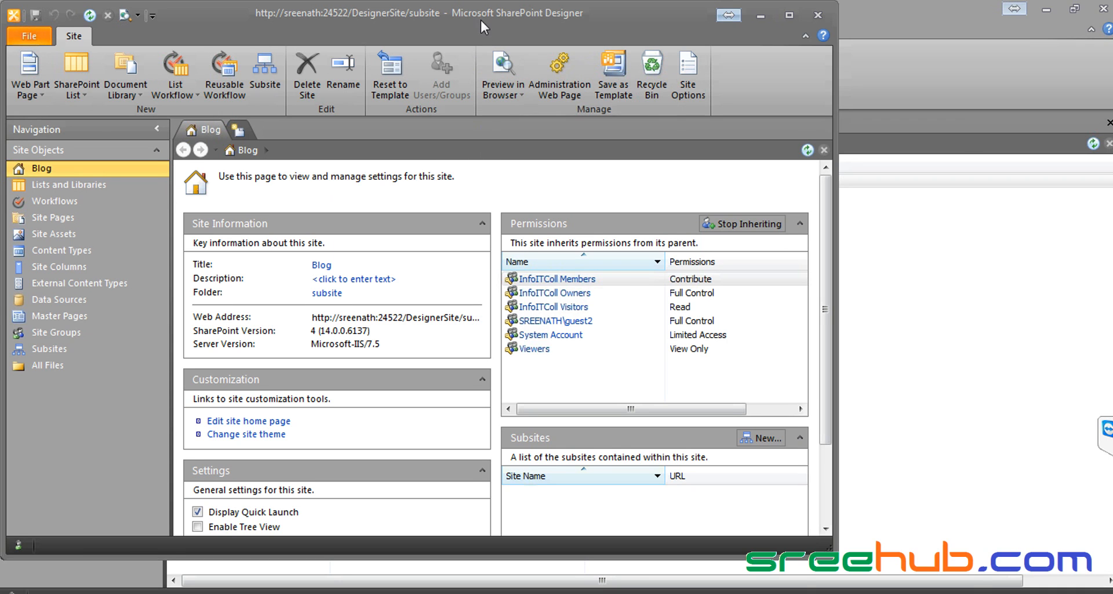
Step: Move the Blog window to check the parent site, then open Blog's web address in the browser
{"action": "left_click_drag", "start_coordinate": [480, 19], "coordinate": [766, 49]}
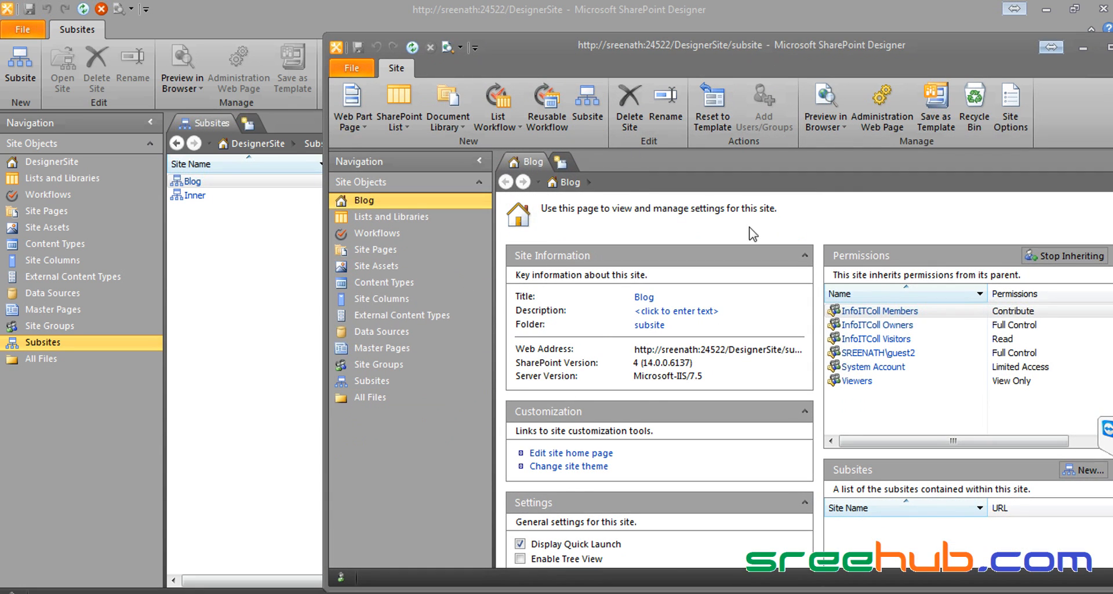
{"action": "left_click_drag", "start_coordinate": [753, 50], "coordinate": [717, 50]}
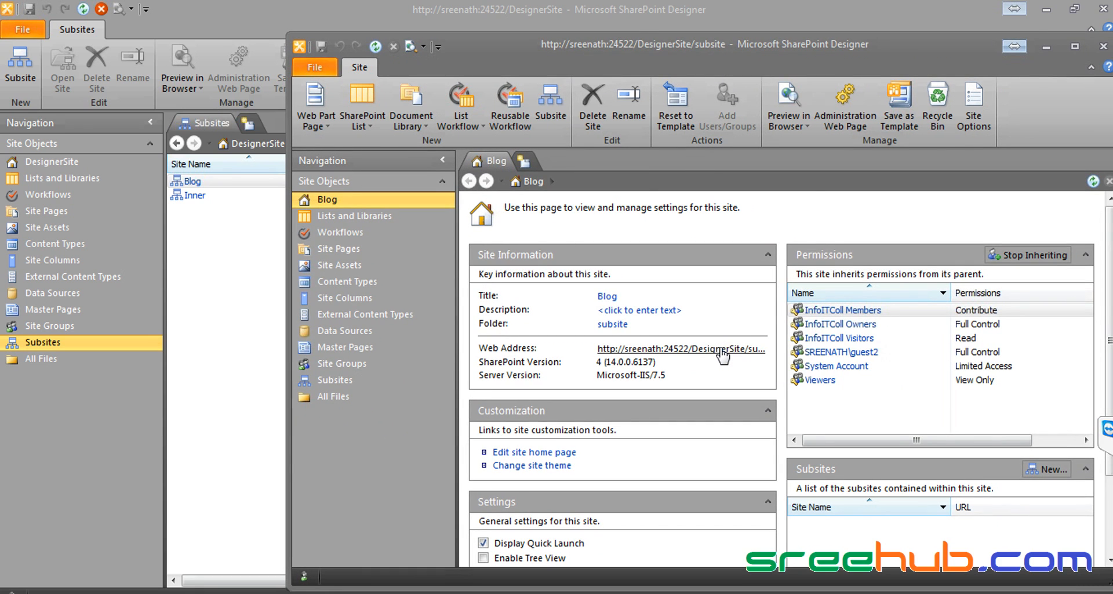
{"action": "left_click", "coordinate": [721, 350]}
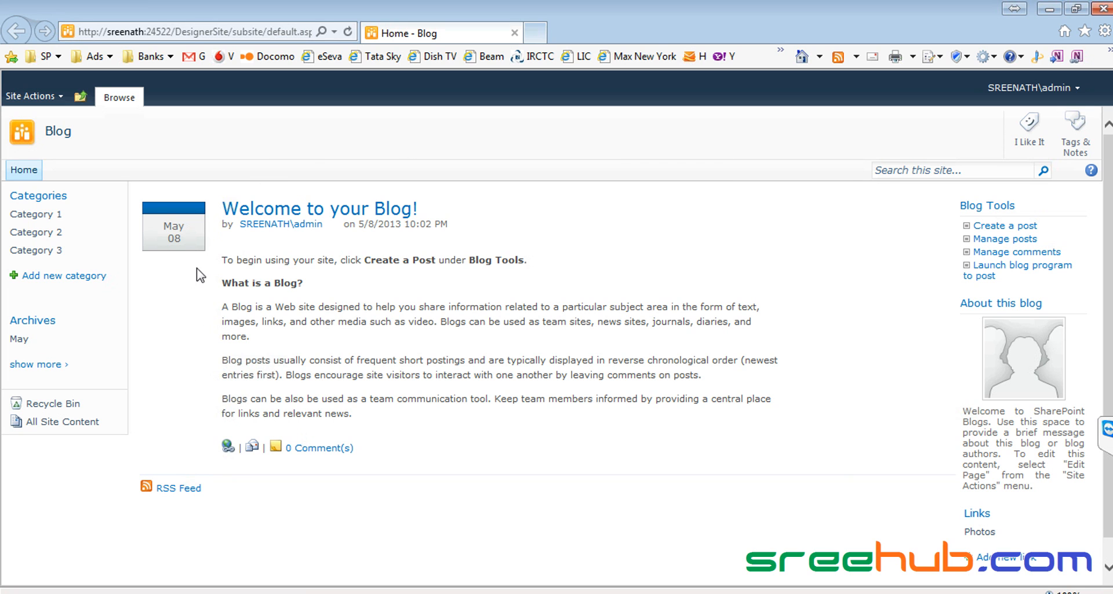
Step: Navigate up from Inner to InfoITColl, open DesignerSite's home page, then bring back the Blog Designer window
{"action": "double_click", "coordinate": [663, 17]}
{"action": "left_click_drag", "start_coordinate": [481, 35], "coordinate": [1105, 245]}
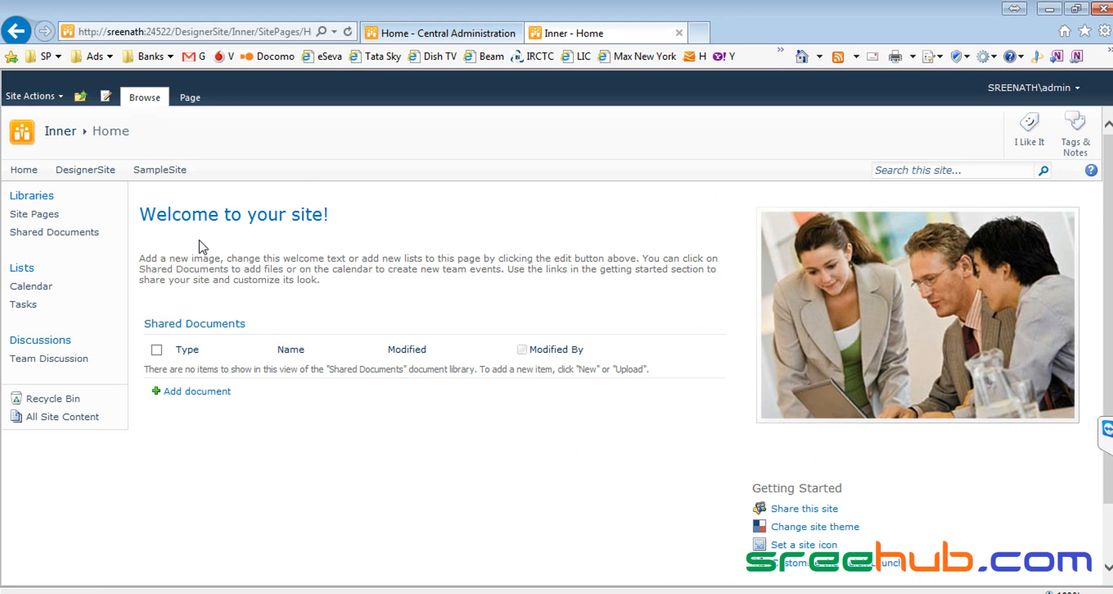
{"action": "left_click", "coordinate": [80, 96]}
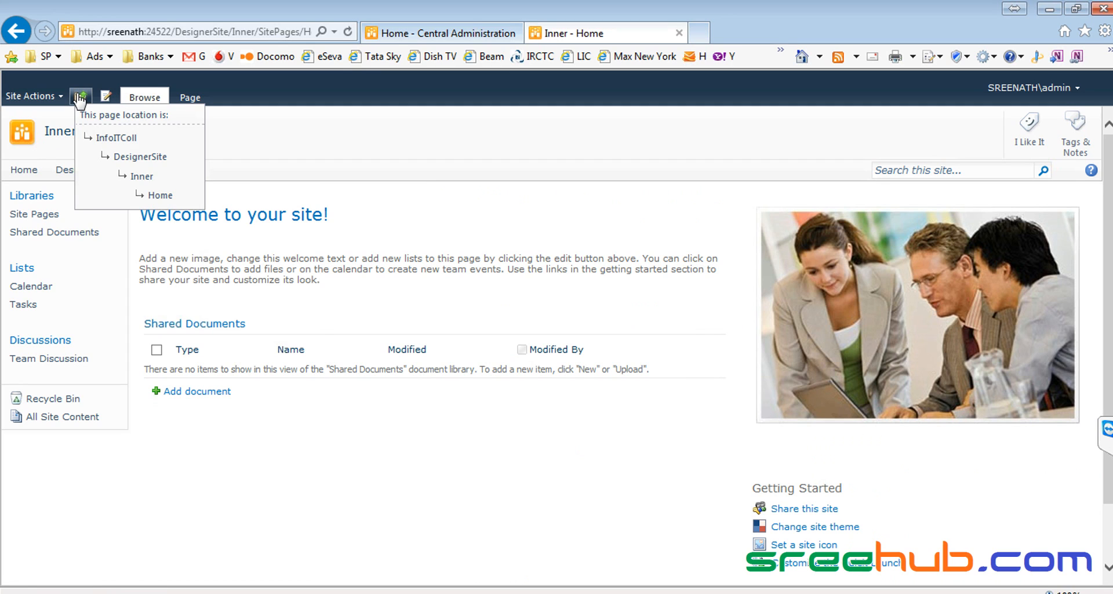
{"action": "left_click", "coordinate": [105, 136]}
{"action": "left_click", "coordinate": [85, 172]}
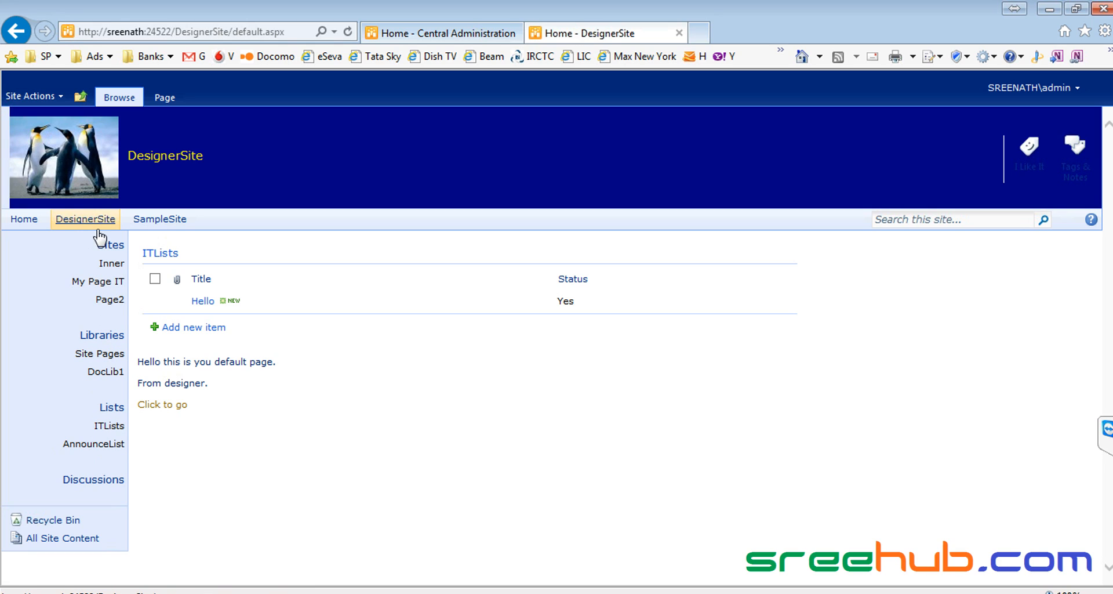
{"action": "left_click", "coordinate": [868, 581]}
{"action": "left_click_drag", "start_coordinate": [803, 52], "coordinate": [802, 106]}
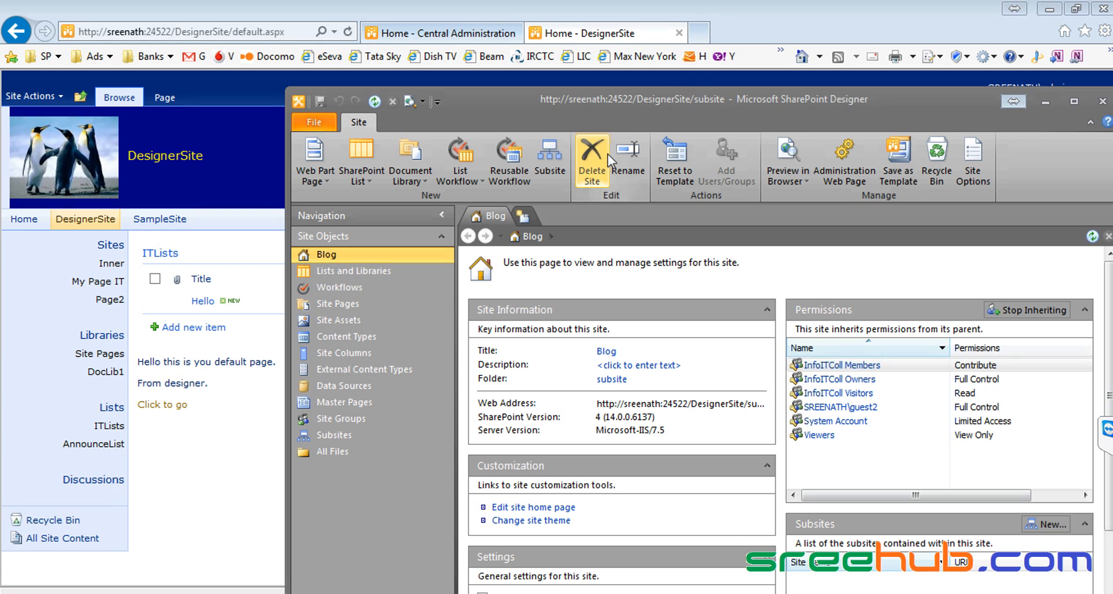
Step: Delete the Blog subsite, close its leftover browser window, and return to DesignerSite's settings page
{"action": "left_click", "coordinate": [593, 161]}
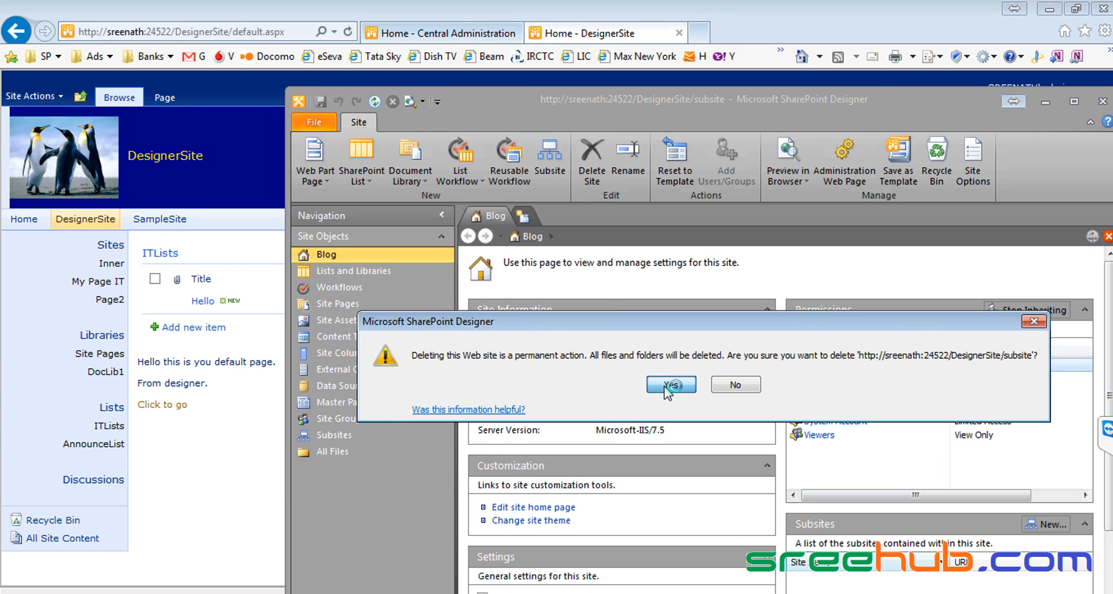
{"action": "left_click", "coordinate": [671, 384]}
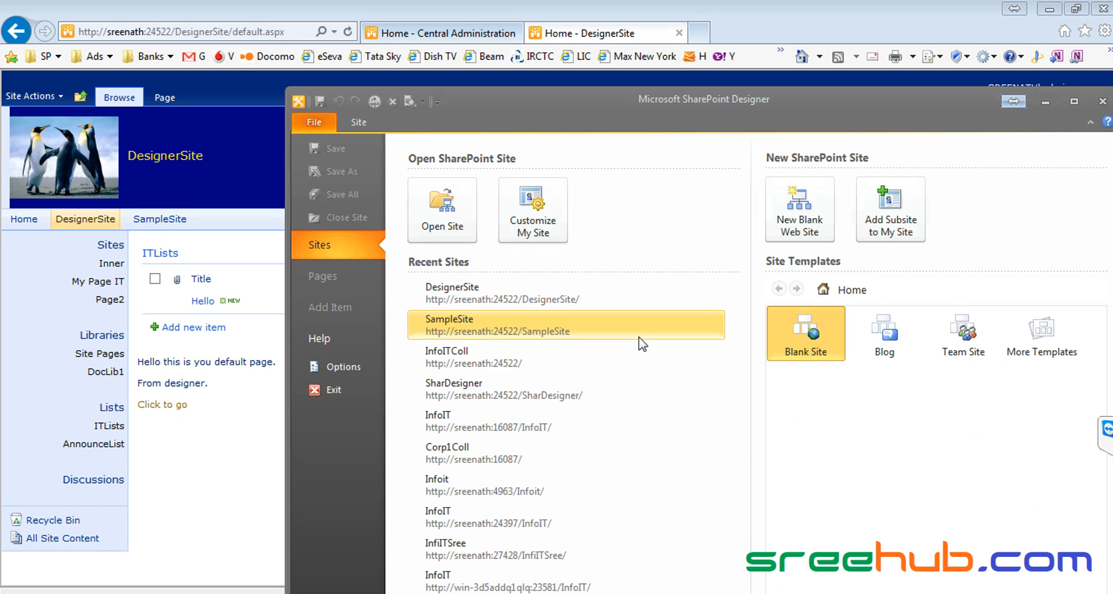
{"action": "left_click", "coordinate": [207, 592]}
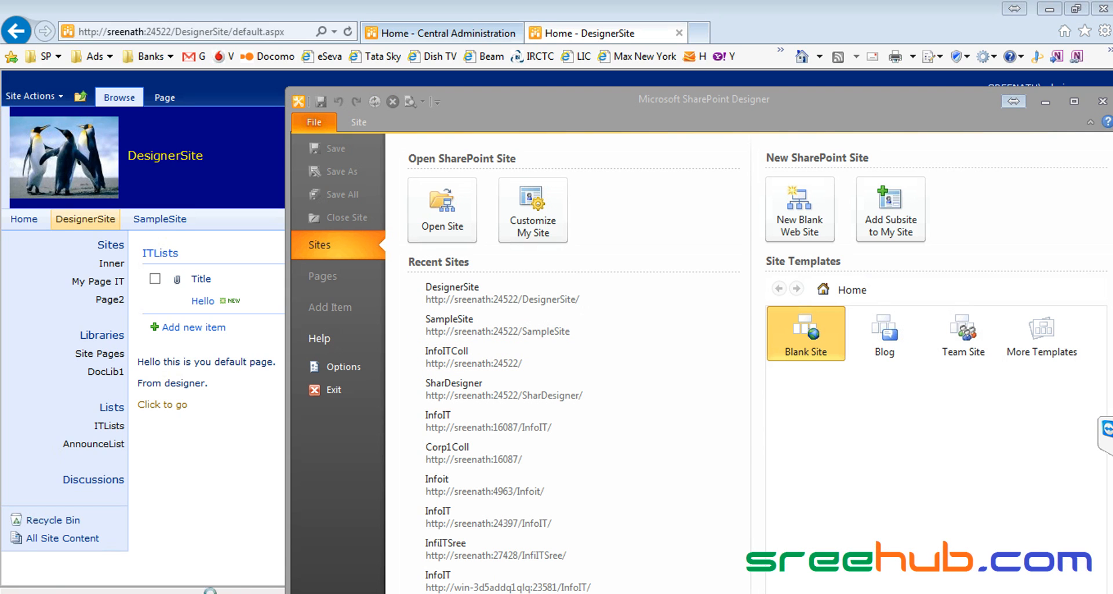
{"action": "left_click", "coordinate": [228, 585]}
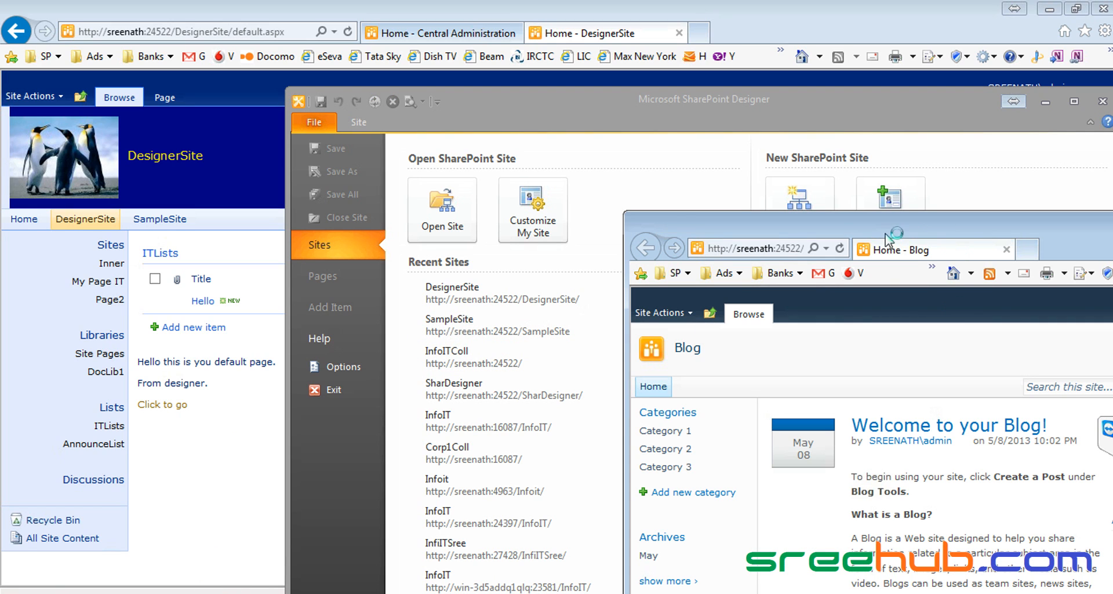
{"action": "double_click", "coordinate": [641, 219]}
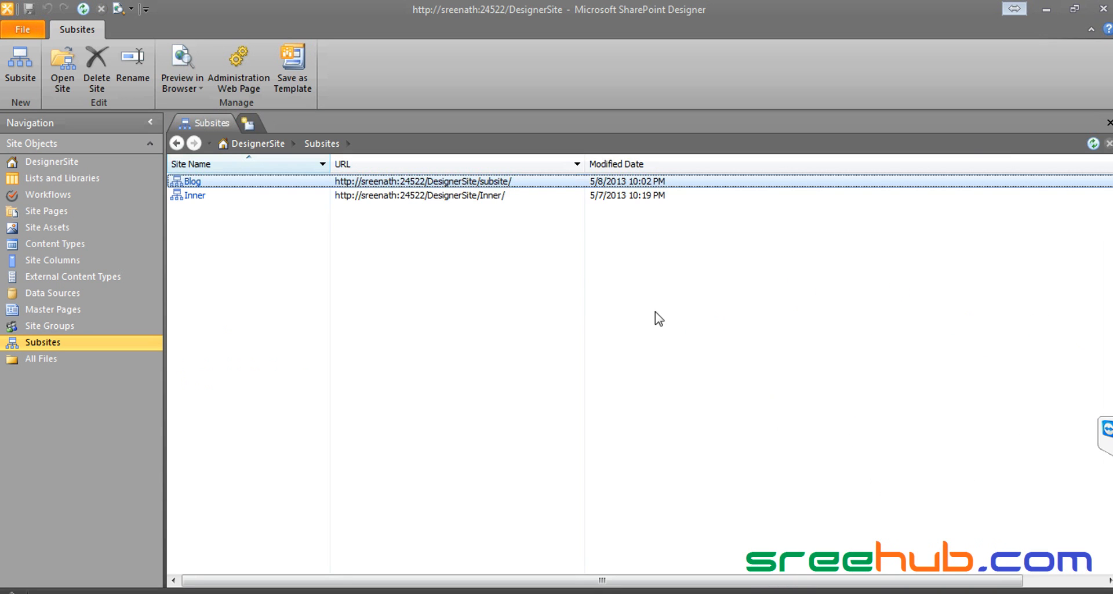
{"action": "left_click", "coordinate": [243, 254]}
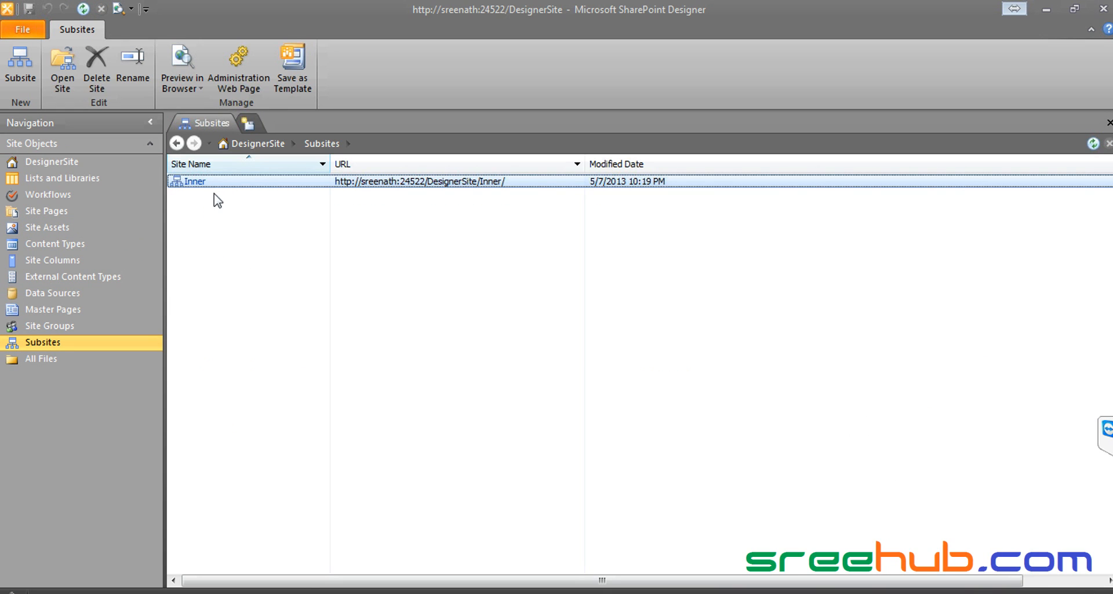
{"action": "left_click", "coordinate": [53, 162]}
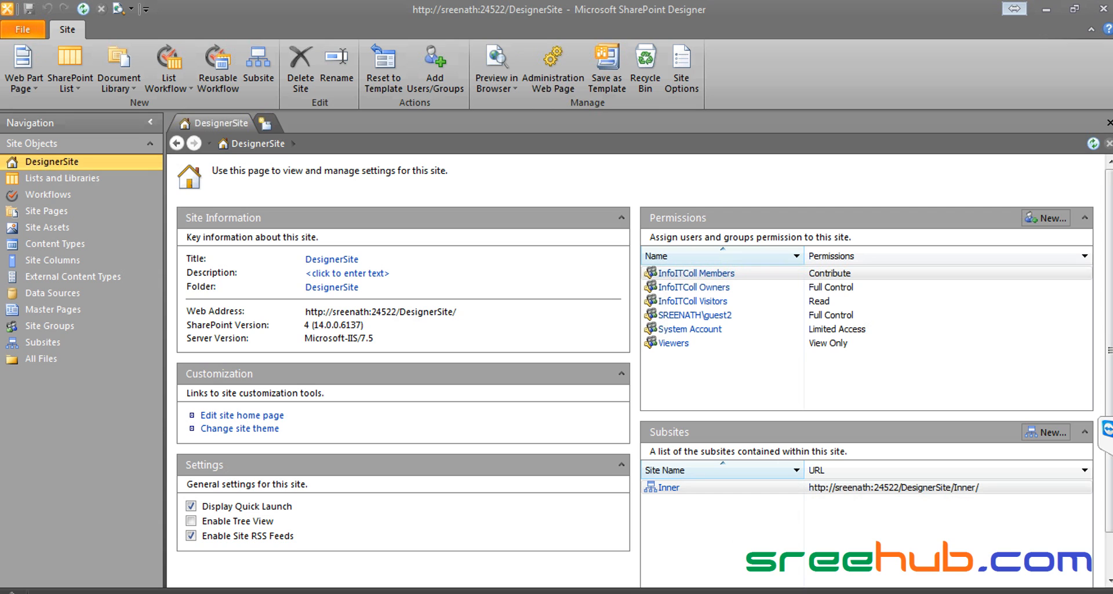
Step: Navigate up to InfoITColl in the browser, then start a new subsite from DesignerSite's Subsites list
{"action": "left_click", "coordinate": [144, 593]}
{"action": "left_click", "coordinate": [144, 582]}
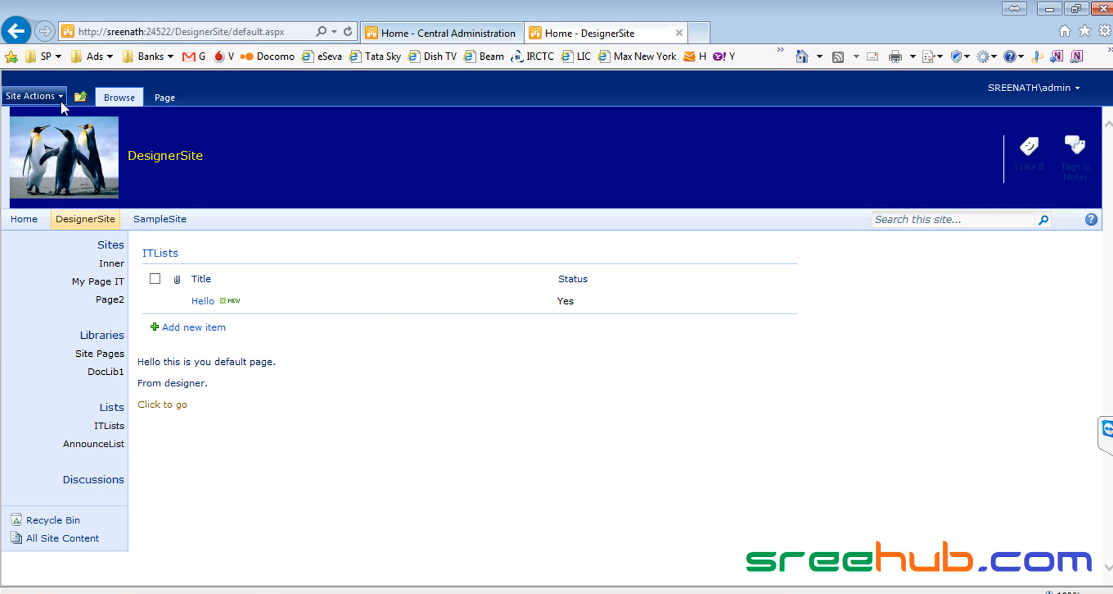
{"action": "left_click", "coordinate": [80, 97]}
{"action": "left_click", "coordinate": [109, 135]}
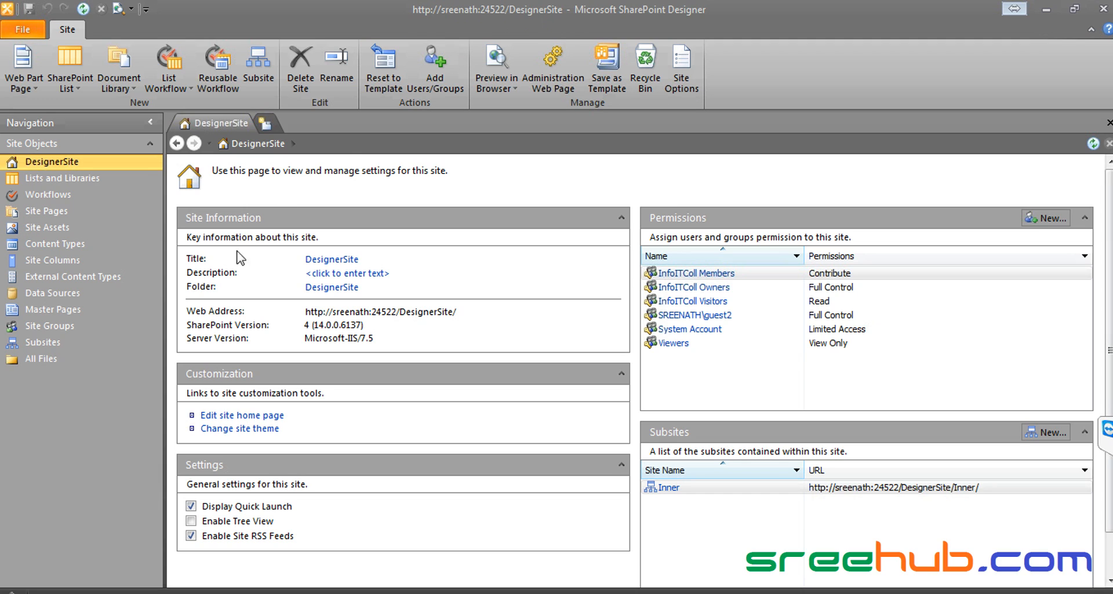
{"action": "left_click", "coordinate": [38, 346]}
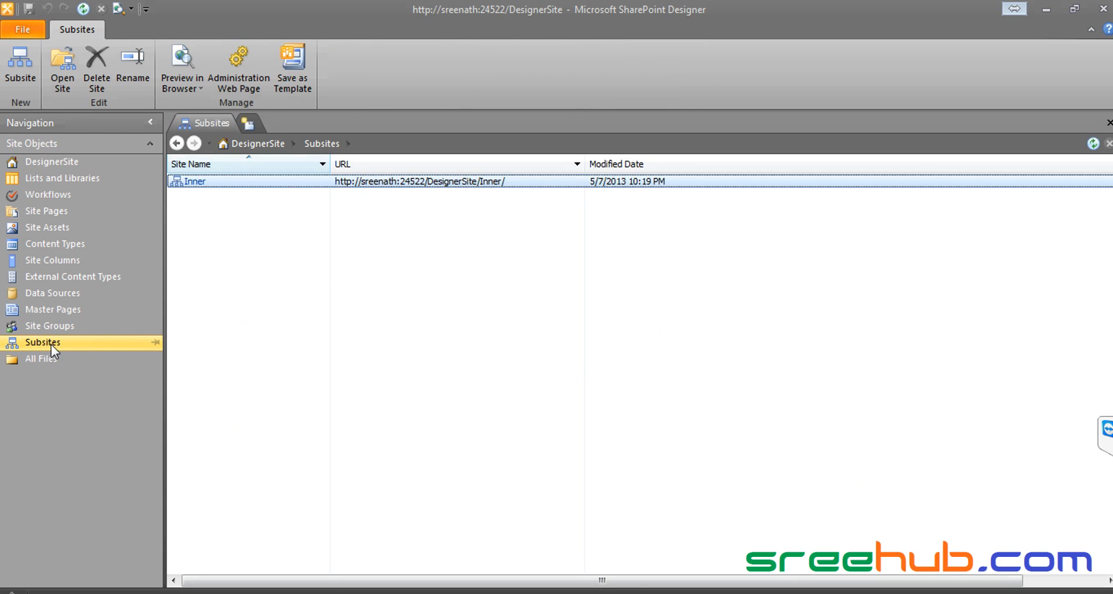
{"action": "left_click", "coordinate": [25, 72]}
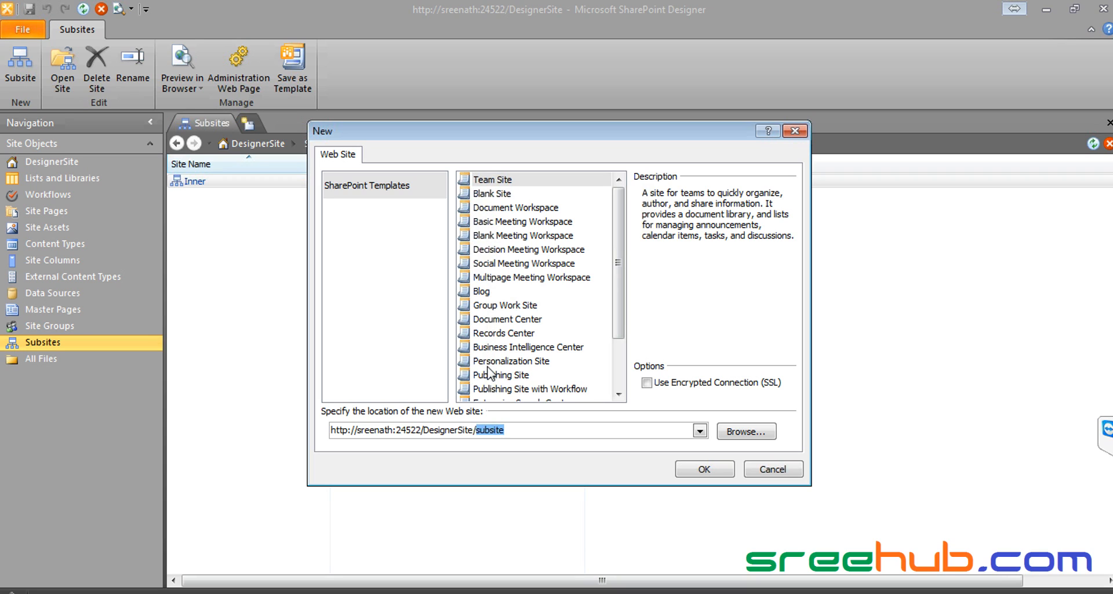
Step: Create a Blog-template subsite at DesignerSite/MyITBlog
{"action": "left_click", "coordinate": [482, 291]}
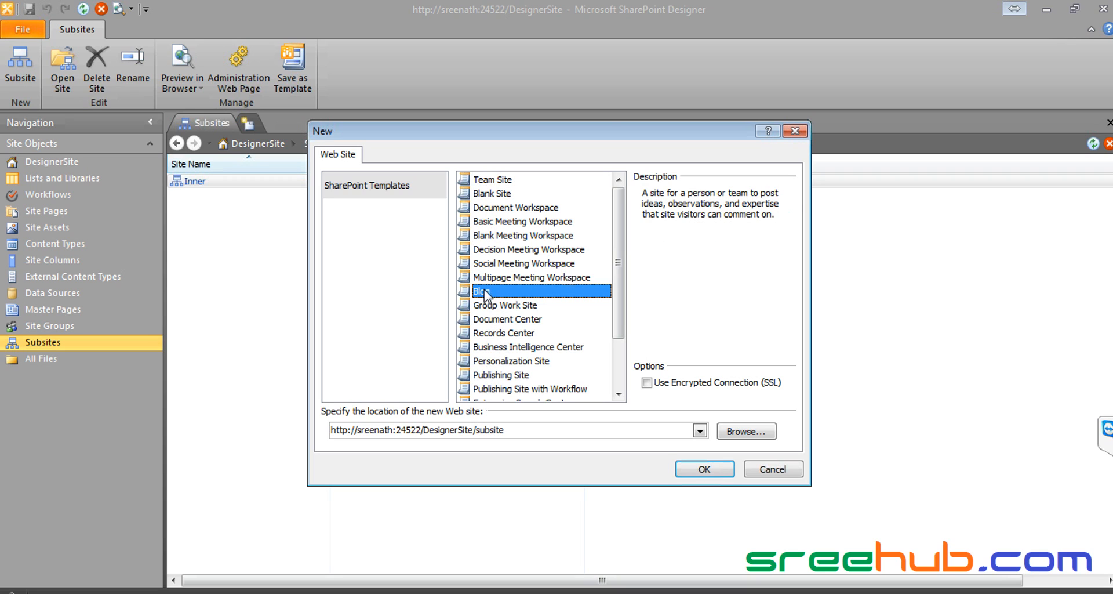
{"action": "left_click", "coordinate": [482, 429]}
{"action": "left_click", "coordinate": [482, 429]}
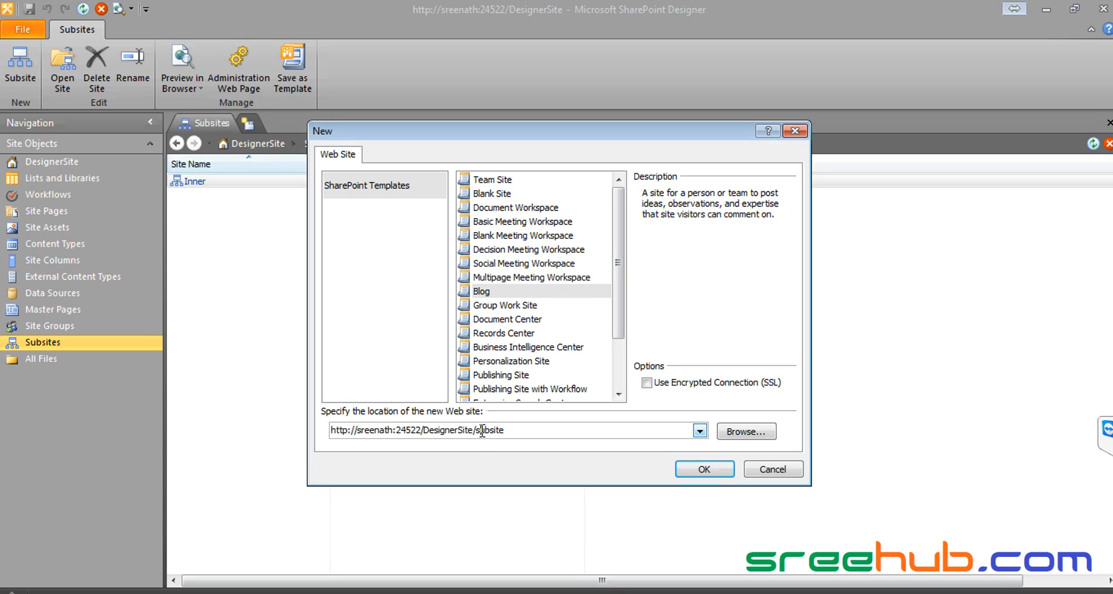
{"action": "left_click_drag", "start_coordinate": [479, 429], "coordinate": [530, 430]}
{"action": "type", "text": "MyITBlog"}
{"action": "left_click", "coordinate": [704, 472]}
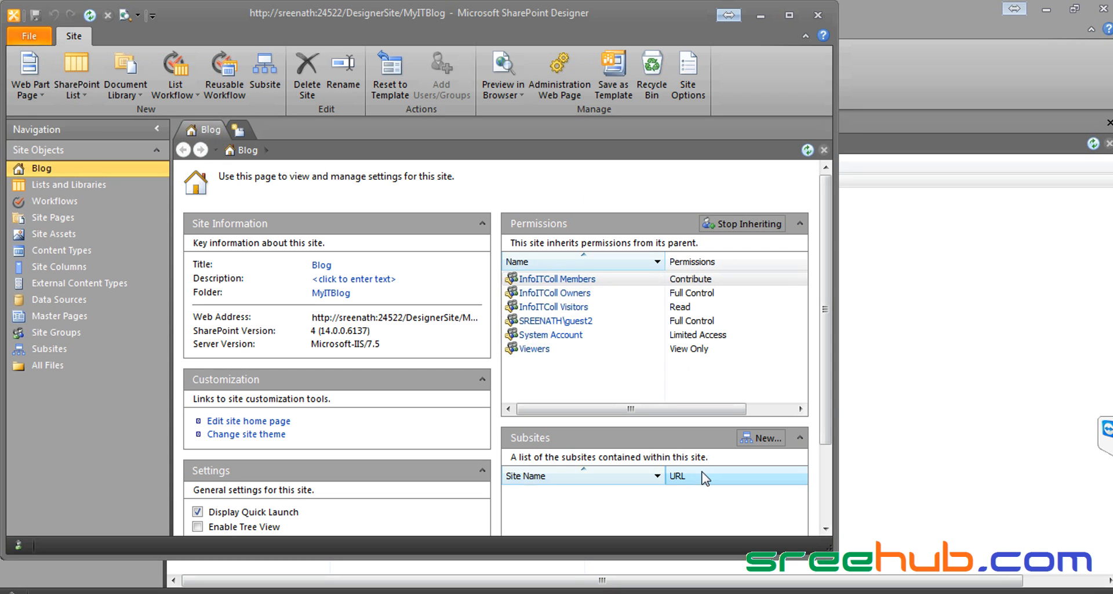
Step: Maximize the MyITBlog site window and open the site in the browser
{"action": "left_click_drag", "start_coordinate": [749, 118], "coordinate": [930, 99]}
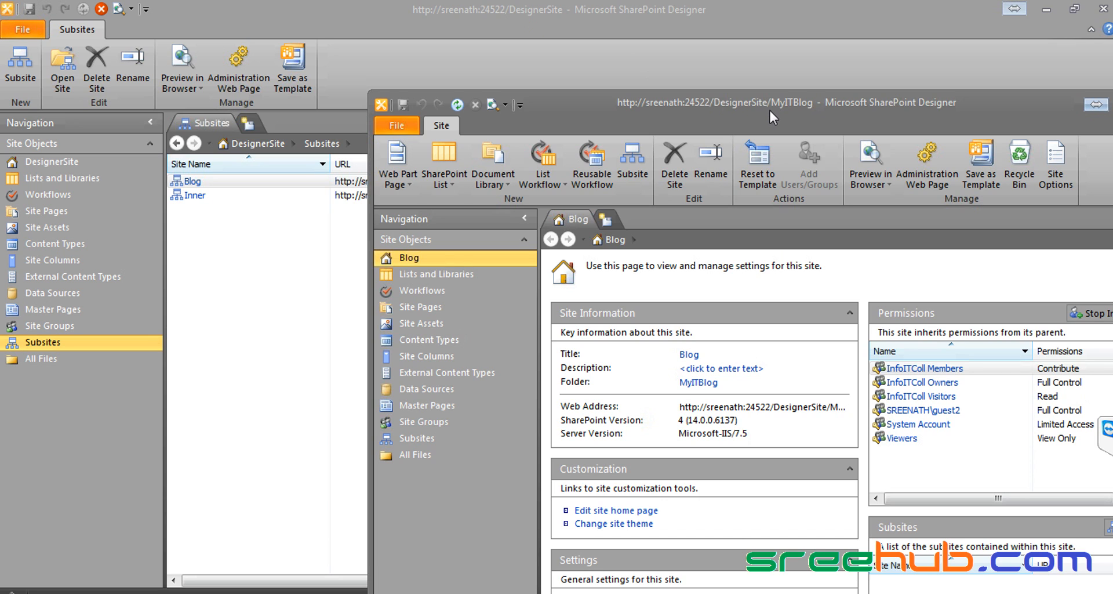
{"action": "double_click", "coordinate": [814, 106]}
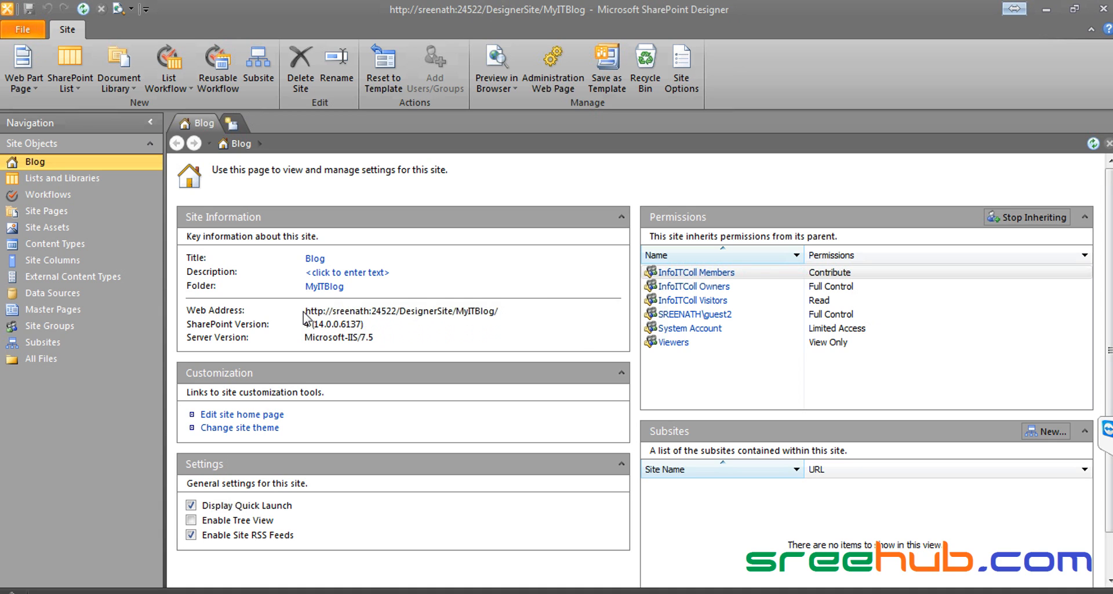
{"action": "left_click", "coordinate": [440, 312]}
Step: Check the blog's place in the hierarchy, then visit DesignerSite and navigate back up to InfoITColl
{"action": "double_click", "coordinate": [882, 164]}
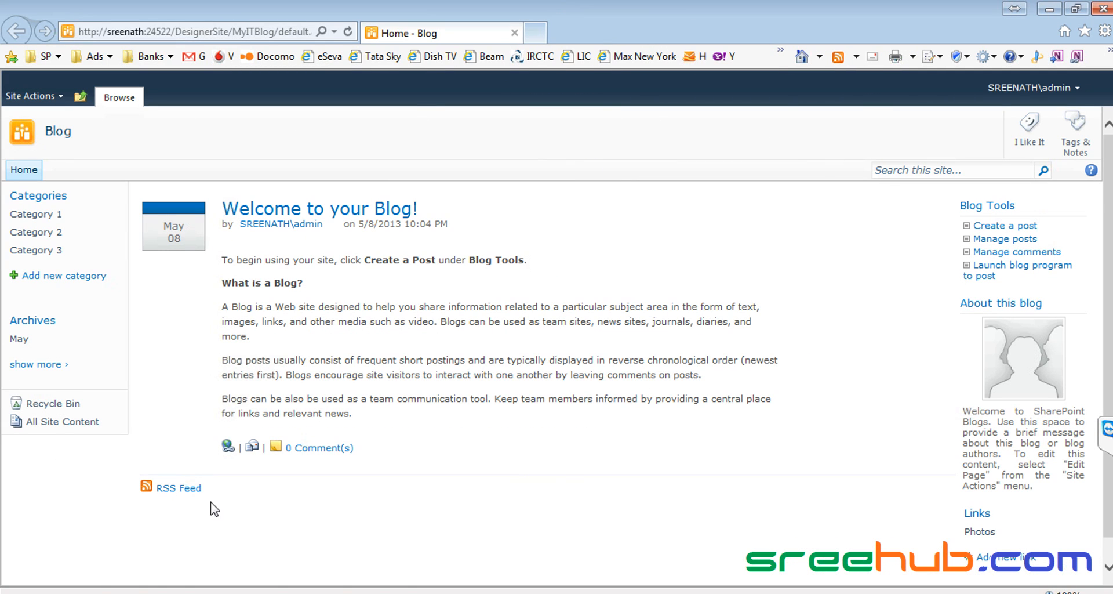
{"action": "left_click", "coordinate": [81, 98]}
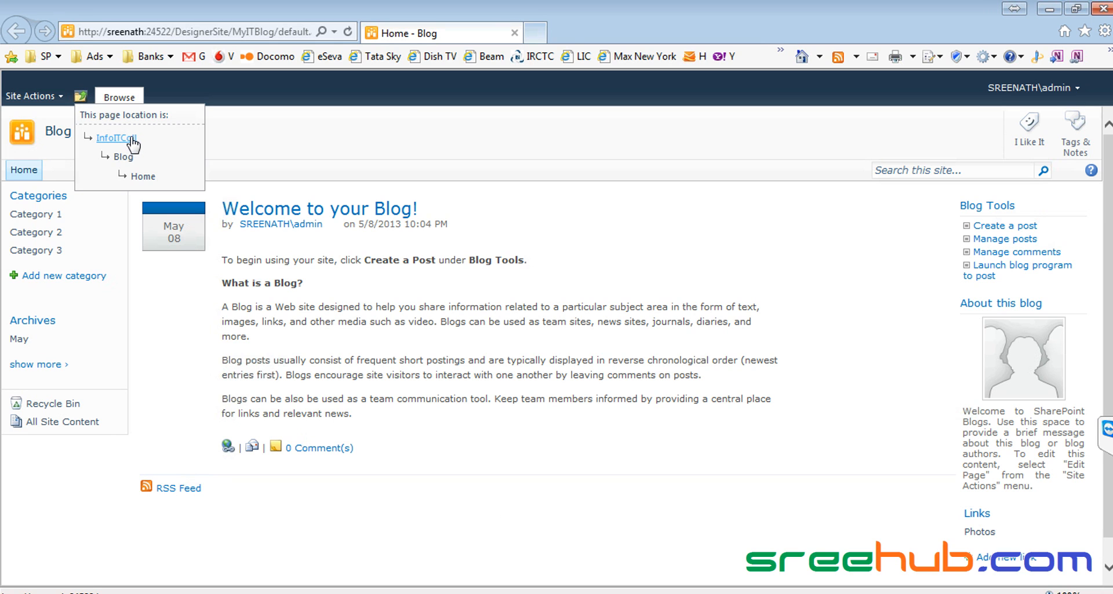
{"action": "double_click", "coordinate": [656, 28]}
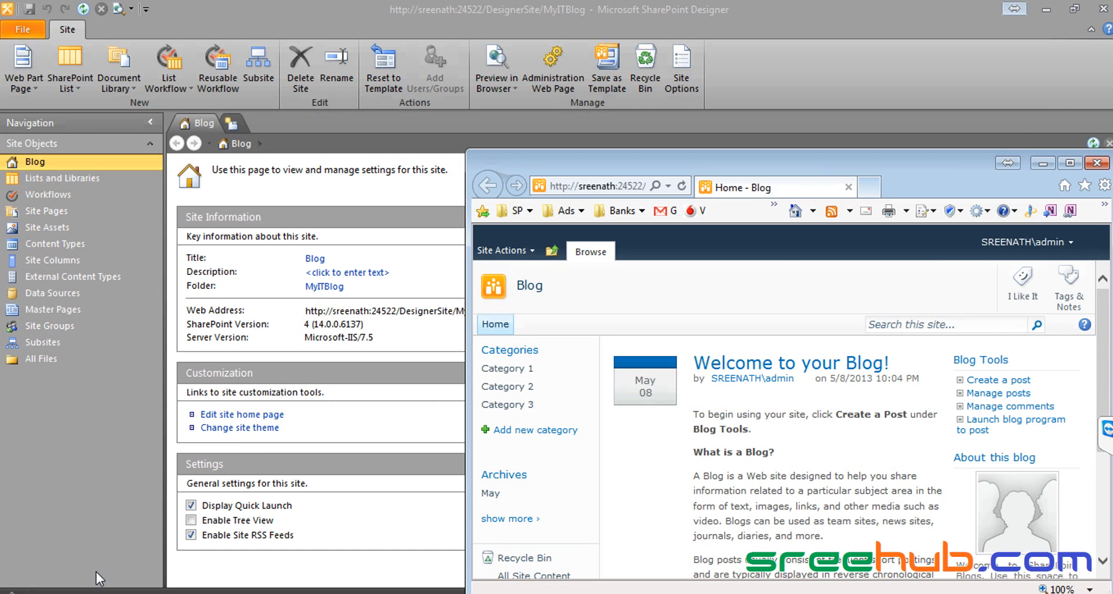
{"action": "left_click", "coordinate": [100, 592]}
{"action": "left_click", "coordinate": [116, 565]}
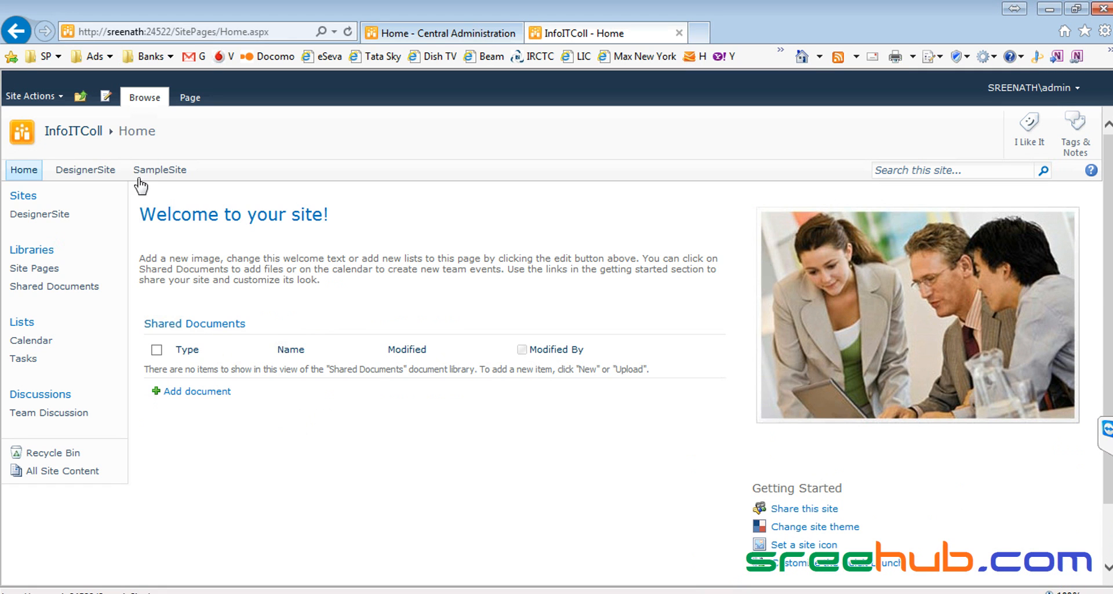
{"action": "left_click", "coordinate": [63, 134]}
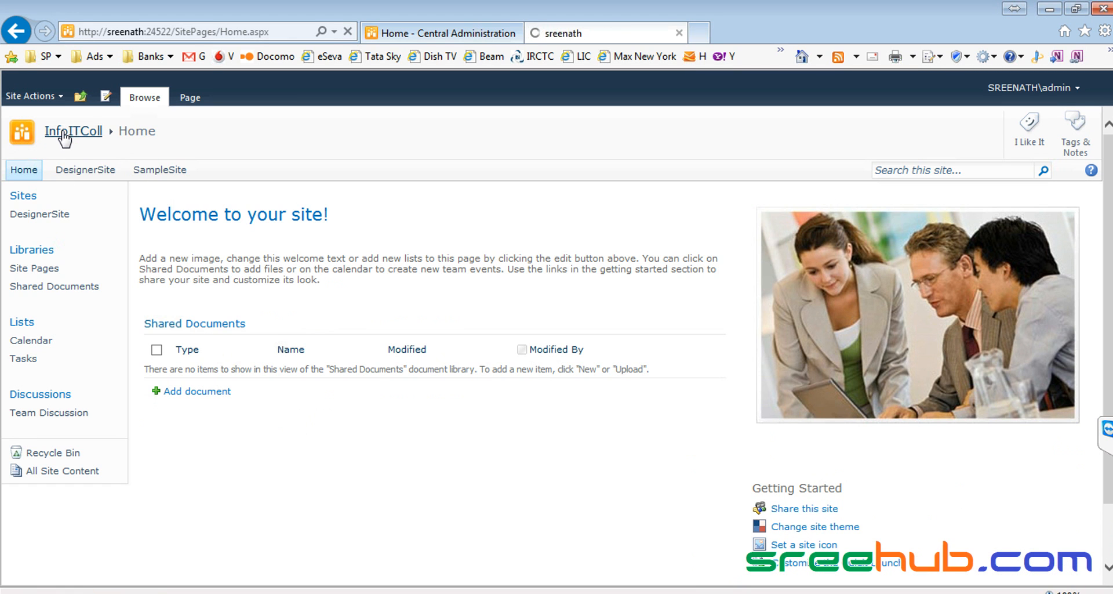
{"action": "left_click", "coordinate": [76, 173]}
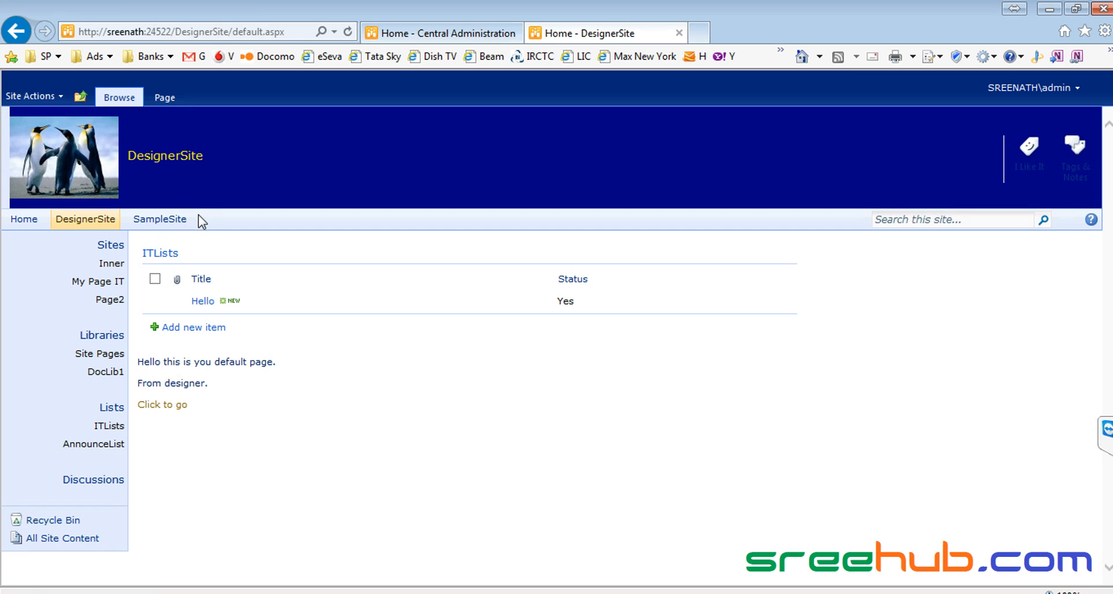
{"action": "left_click", "coordinate": [80, 96]}
{"action": "left_click", "coordinate": [108, 137]}
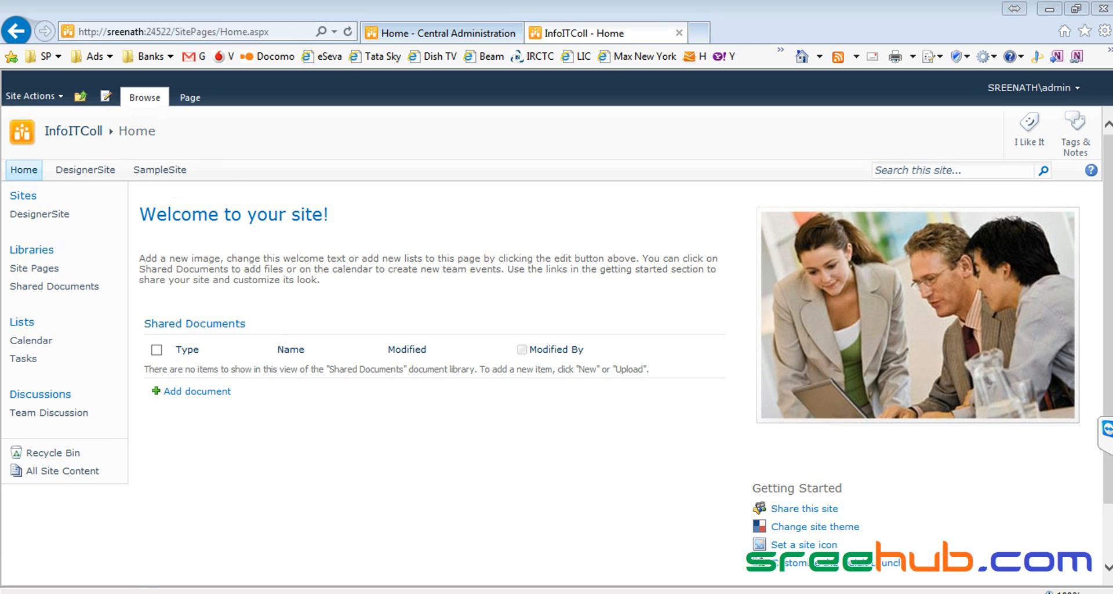
Step: Copy the MyITBlog blog's web address and return to the InfoITColl window
{"action": "left_click_drag", "start_coordinate": [913, 162], "coordinate": [925, 124]}
{"action": "left_click", "coordinate": [596, 153]}
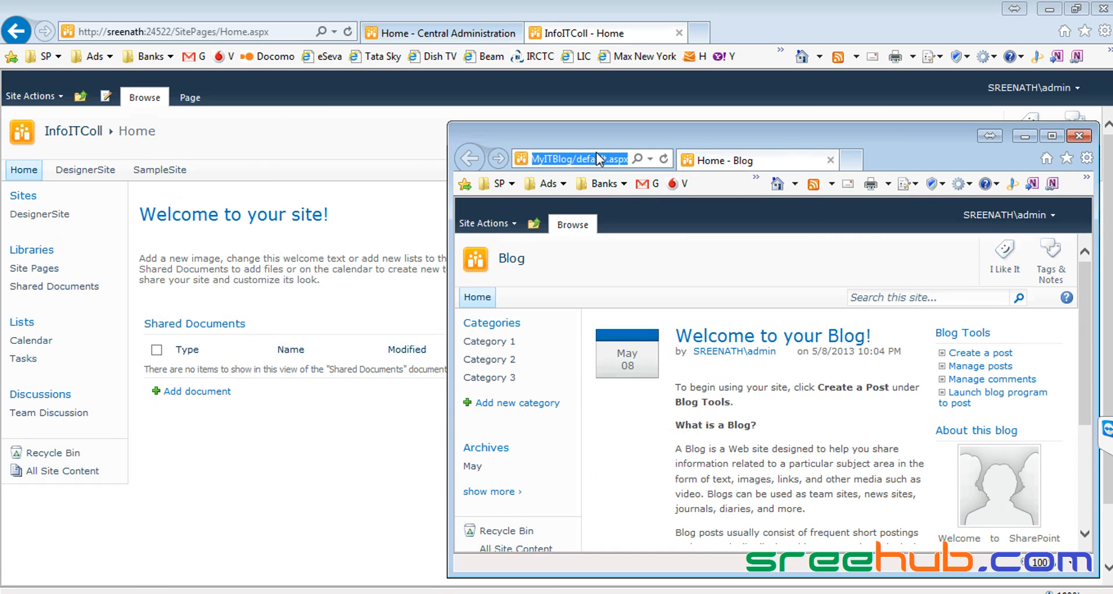
{"action": "right_click", "coordinate": [593, 157]}
{"action": "left_click", "coordinate": [624, 212]}
{"action": "left_click", "coordinate": [234, 132]}
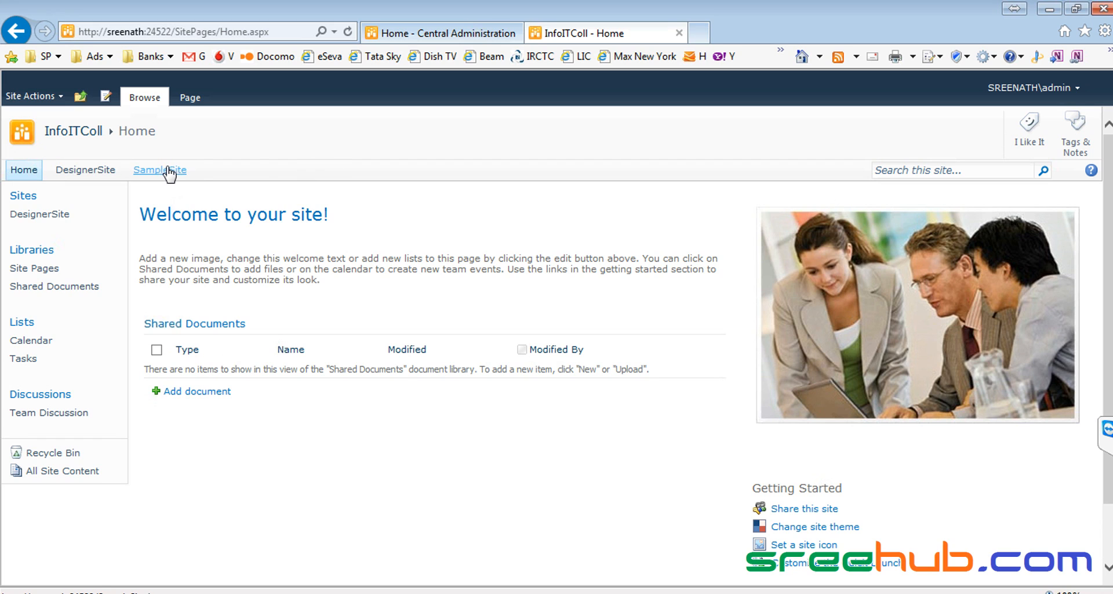
Step: Go to InfoITColl's Site Settings > Top link bar and start a new navigation link
{"action": "left_click", "coordinate": [29, 97]}
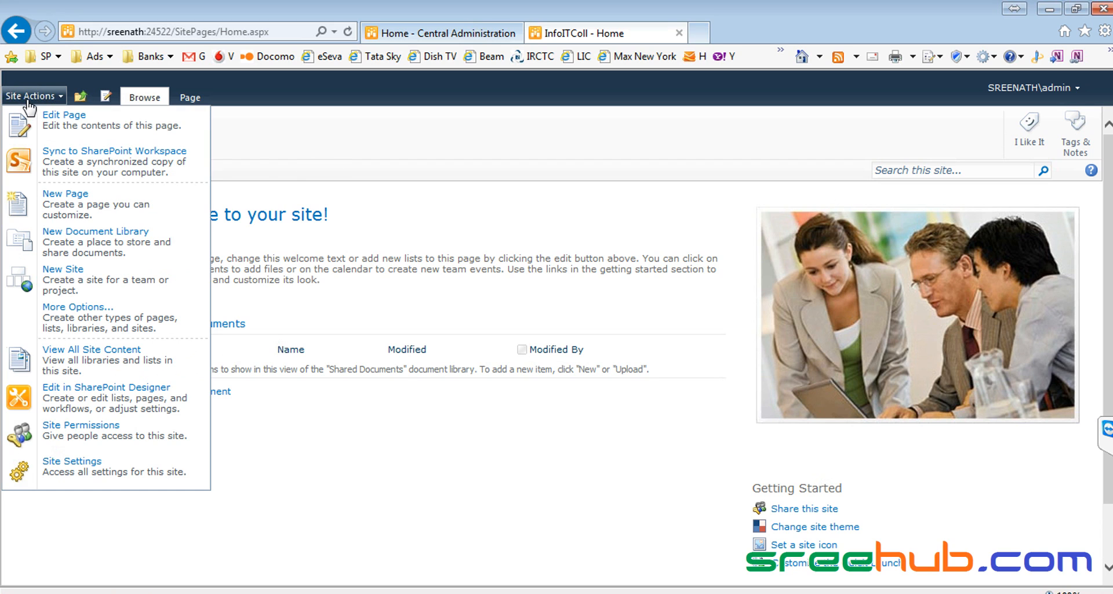
{"action": "left_click", "coordinate": [99, 474]}
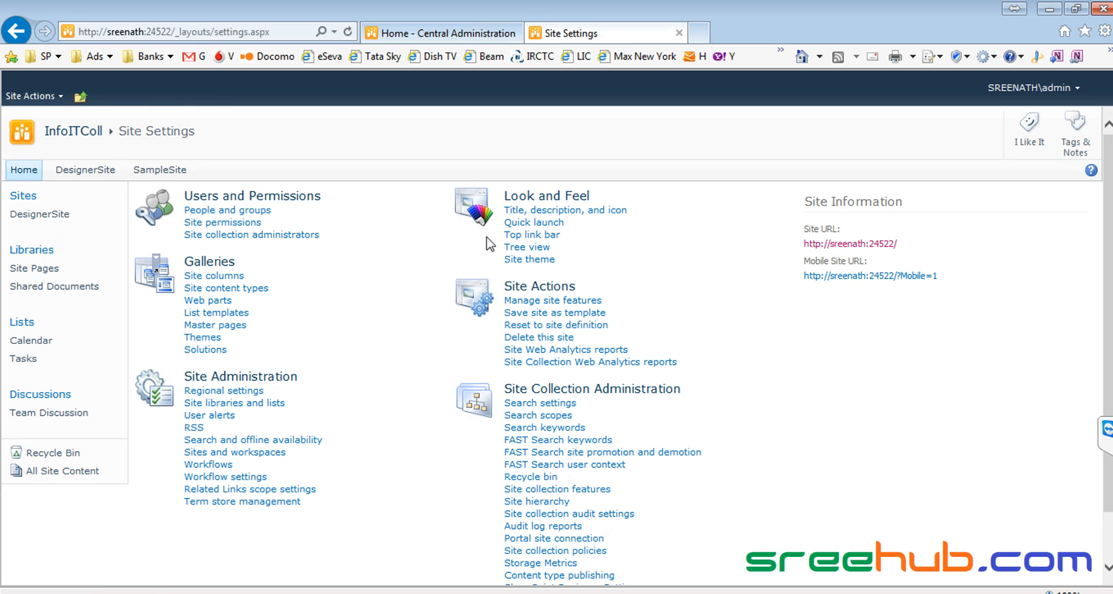
{"action": "left_click", "coordinate": [530, 234]}
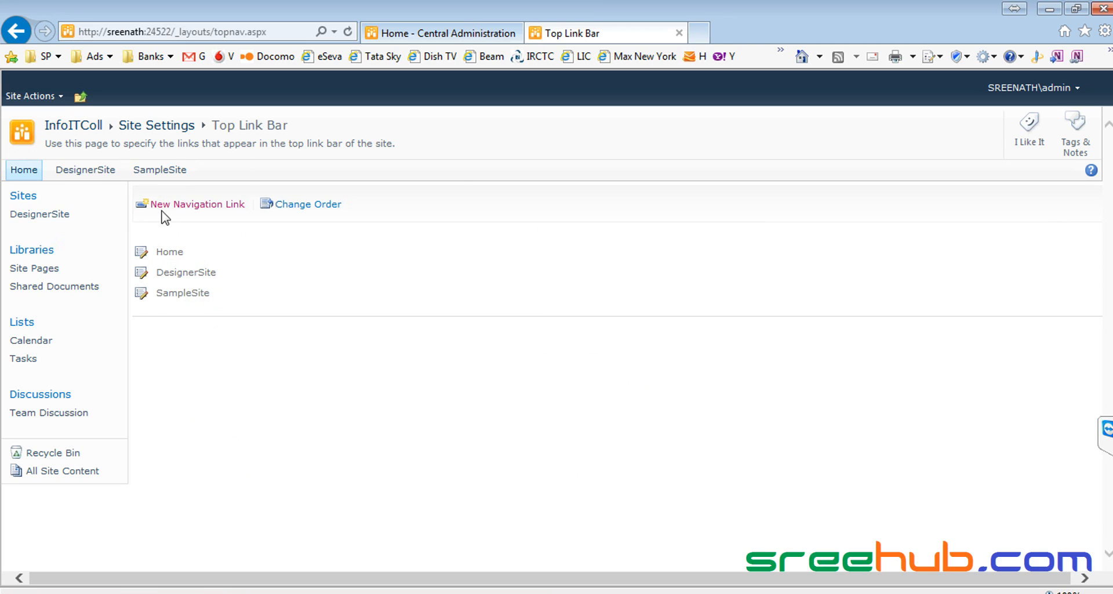
{"action": "left_click", "coordinate": [194, 204]}
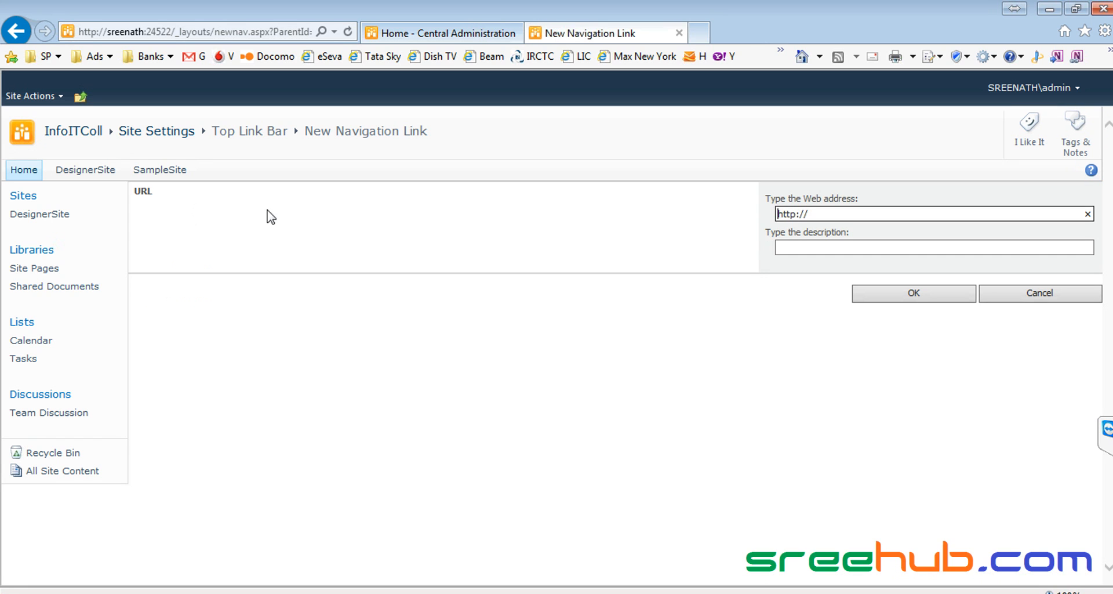
Step: Paste the MyITBlog address as the link URL, describe it as My Blog IT, and save
{"action": "key", "text": "ctrl+a"}
{"action": "key", "text": "ctrl+v"}
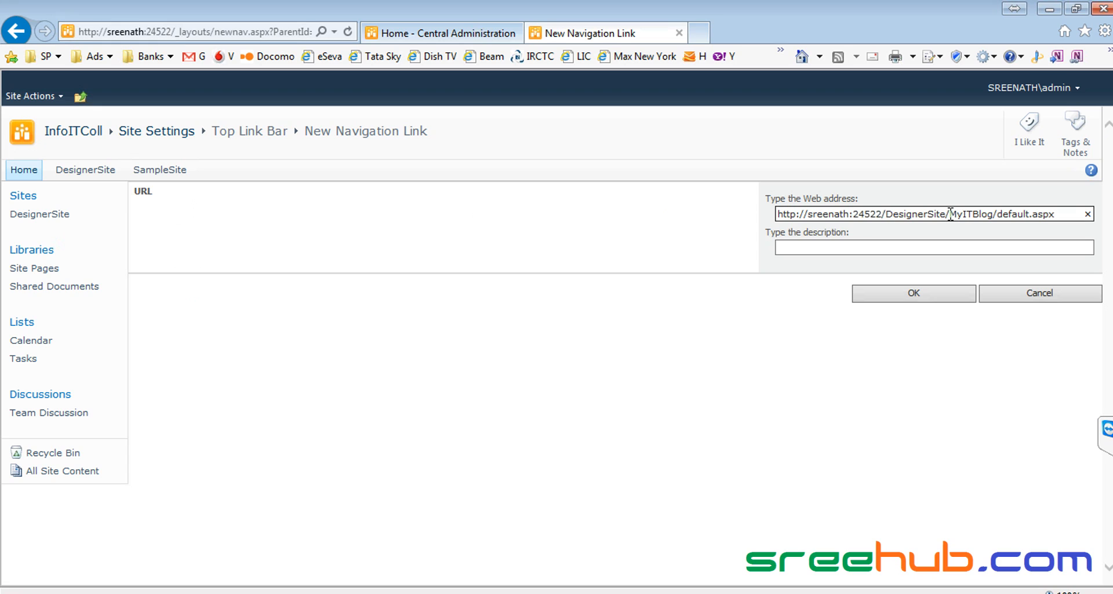
{"action": "left_click", "coordinate": [965, 246]}
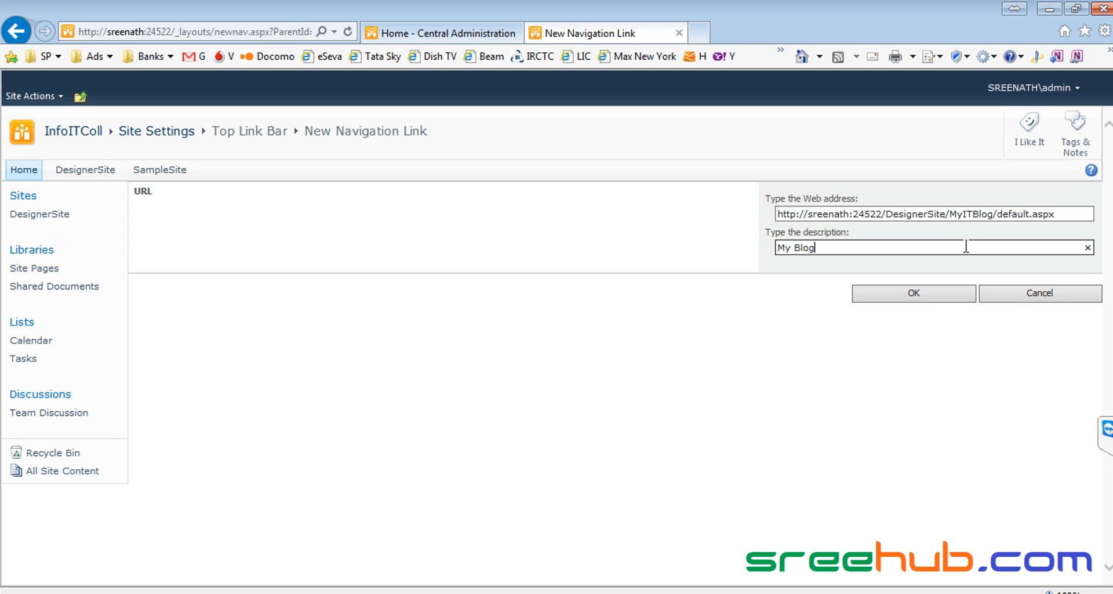
{"action": "left_click", "coordinate": [924, 294]}
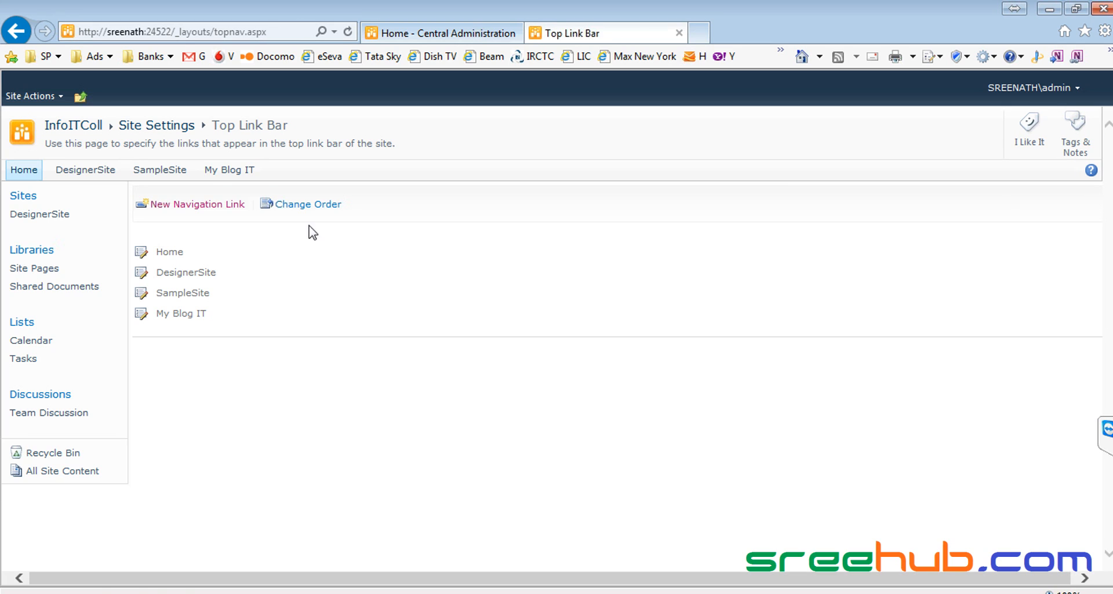
Step: Test the My Blog IT link from InfoITColl home, navigate back up, and return to SharePoint Designer
{"action": "left_click", "coordinate": [74, 125]}
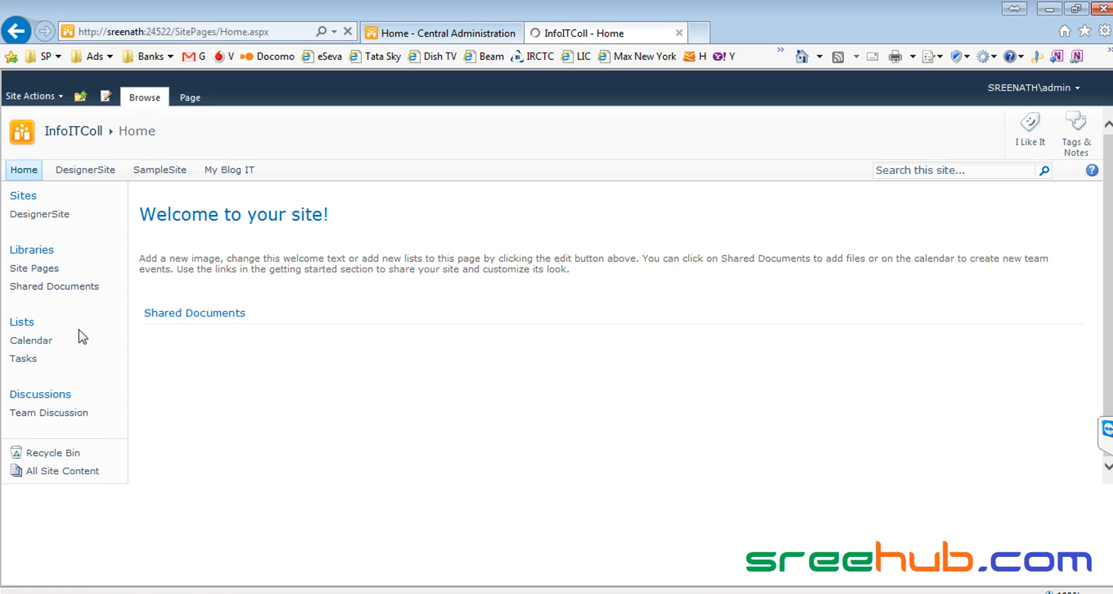
{"action": "left_click", "coordinate": [247, 171]}
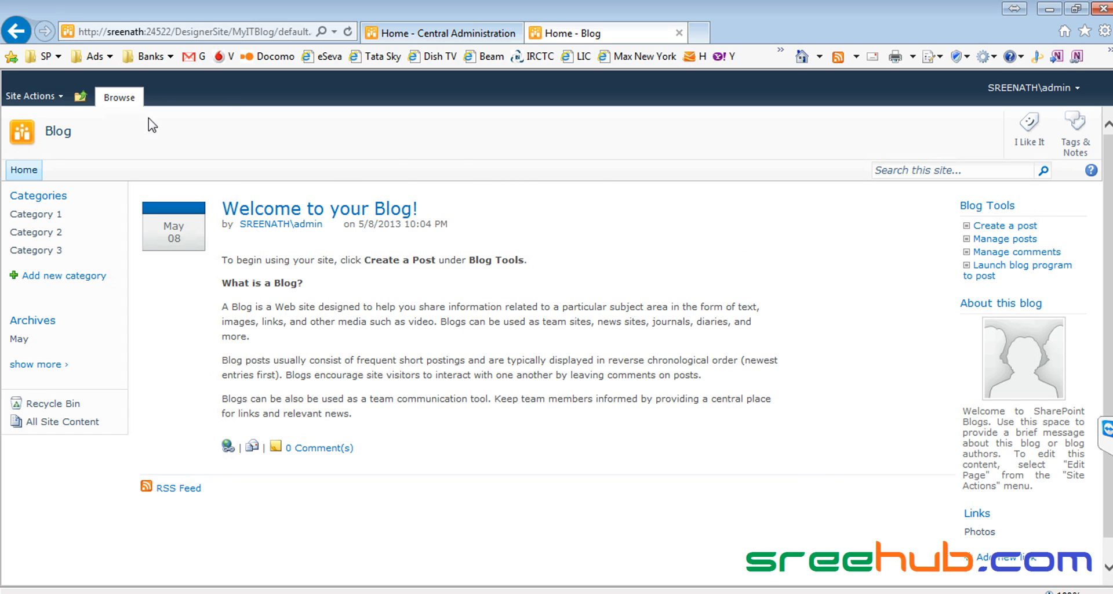
{"action": "left_click", "coordinate": [81, 96]}
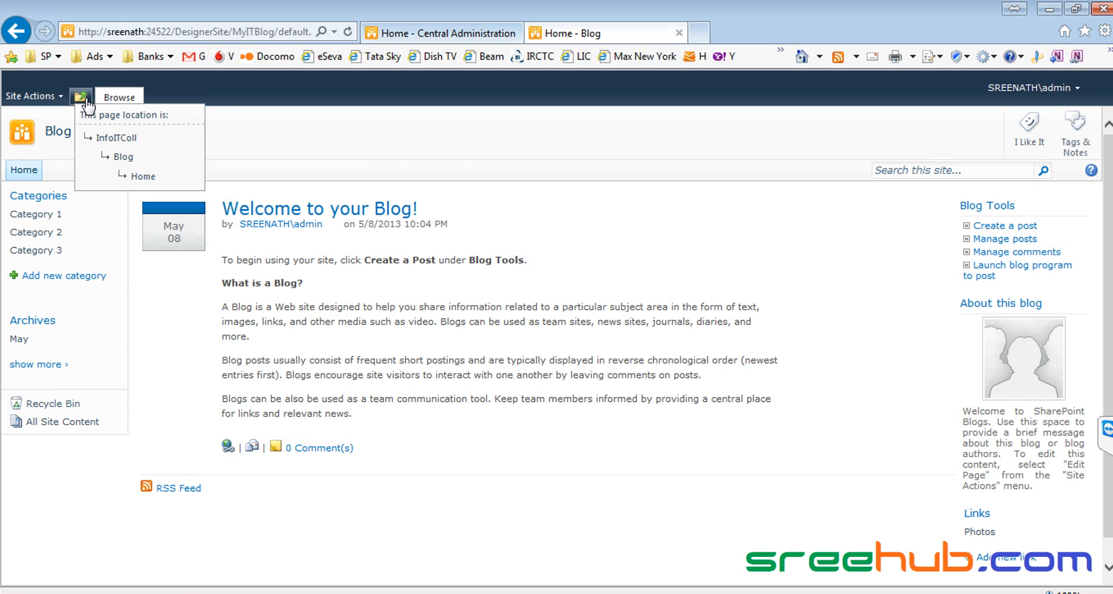
{"action": "left_click", "coordinate": [125, 138]}
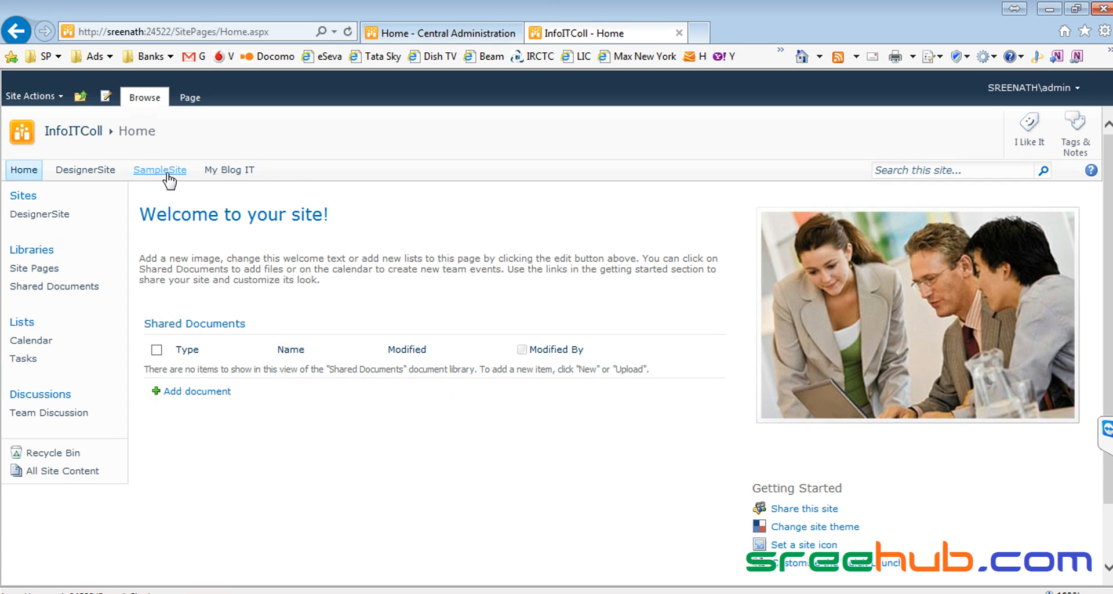
{"action": "left_click", "coordinate": [824, 591]}
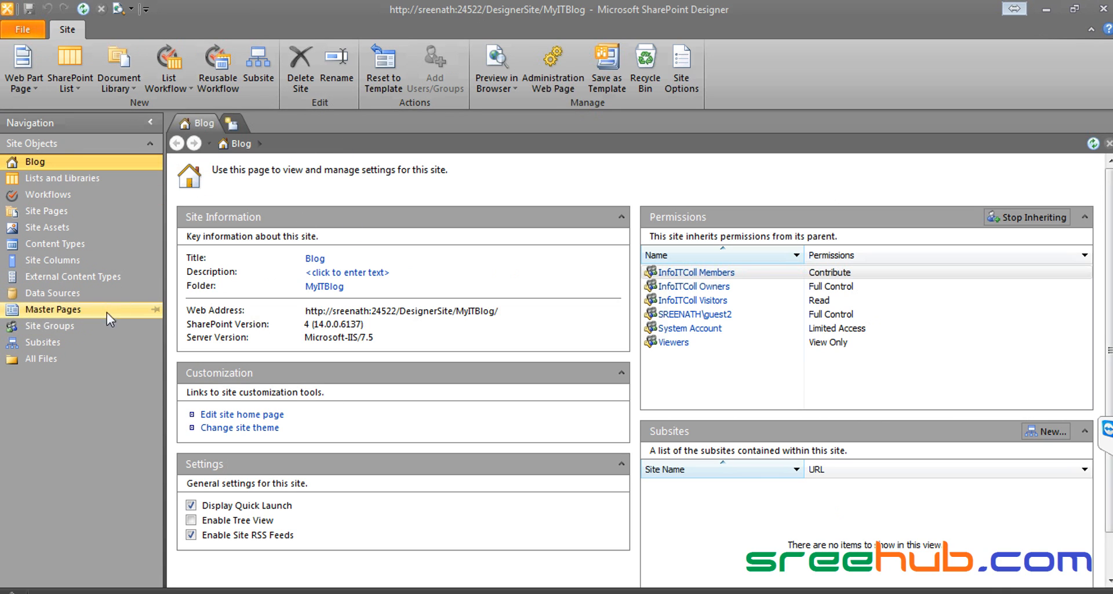
Step: Copy v4.master and paste a duplicate into the blog's Master Pages list
{"action": "left_click", "coordinate": [68, 311]}
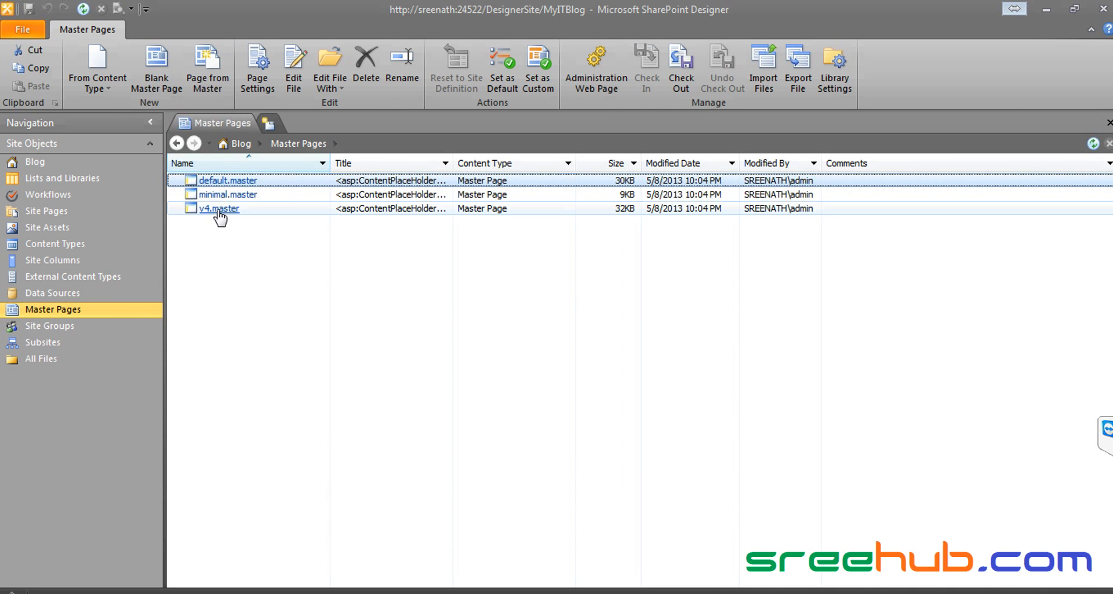
{"action": "right_click", "coordinate": [219, 209]}
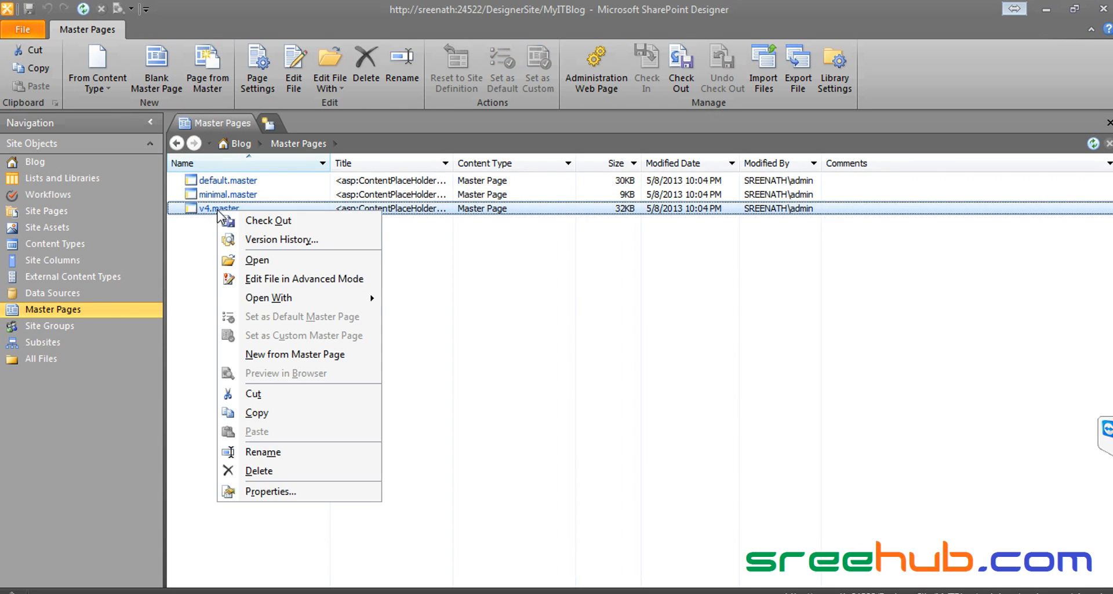
{"action": "left_click", "coordinate": [258, 412]}
{"action": "right_click", "coordinate": [269, 318]}
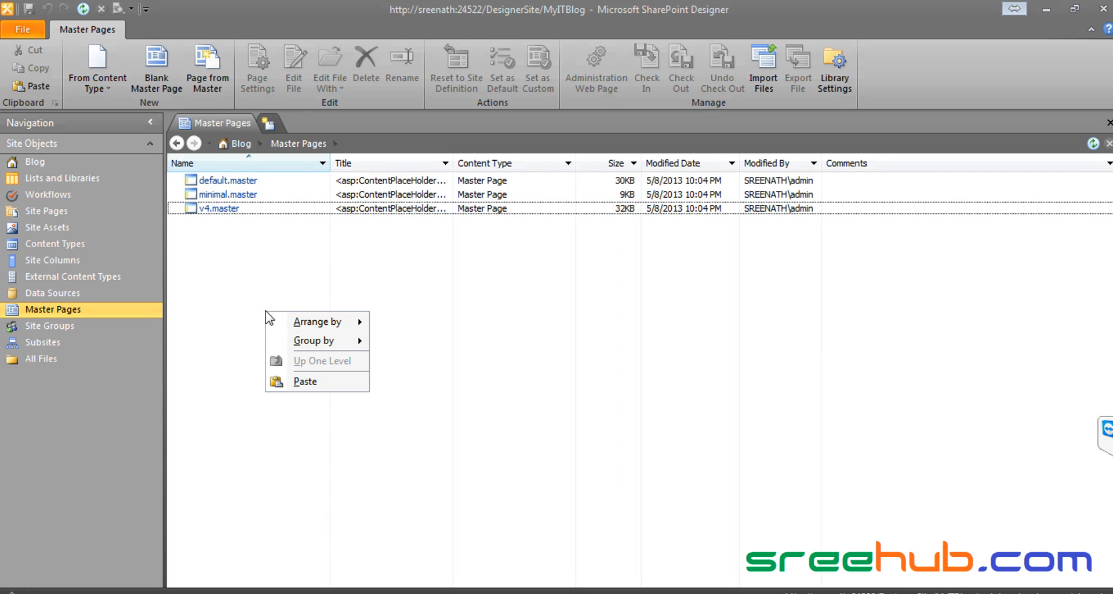
{"action": "left_click", "coordinate": [295, 380]}
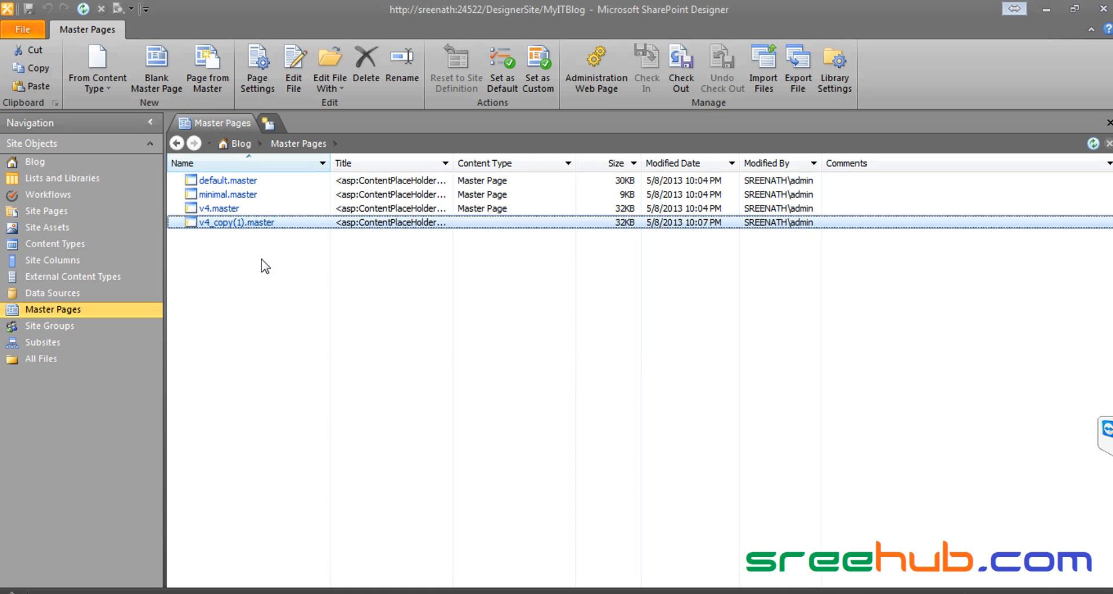
Step: Rename the copy from v4_copy(1).master to MyMaster.master and open its settings page
{"action": "right_click", "coordinate": [227, 223]}
{"action": "left_click", "coordinate": [272, 462]}
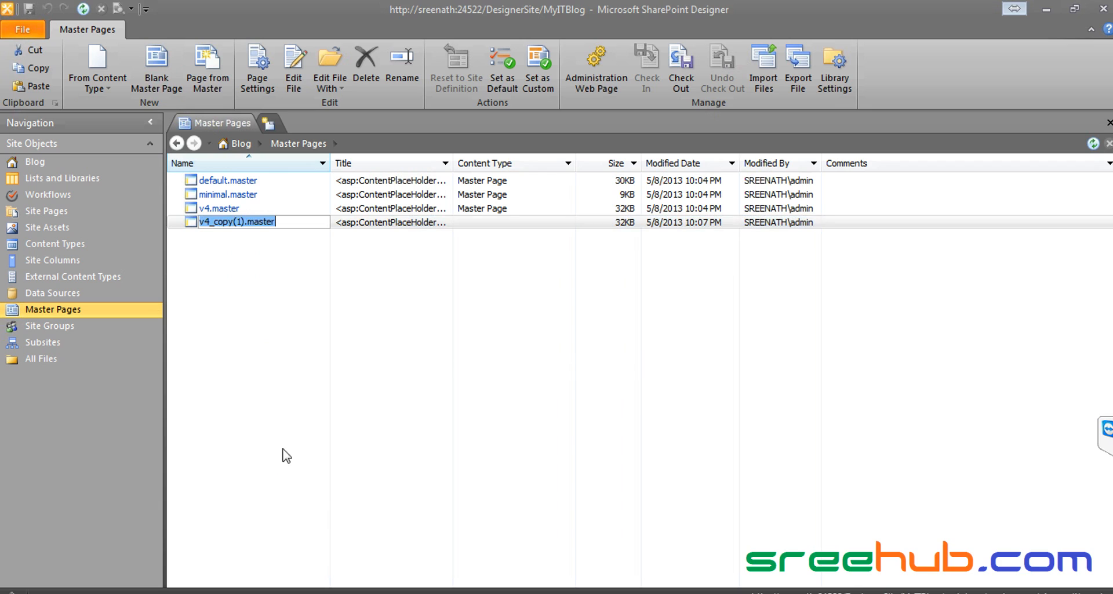
{"action": "left_click", "coordinate": [243, 222]}
{"action": "left_click_drag", "start_coordinate": [242, 222], "coordinate": [132, 214]}
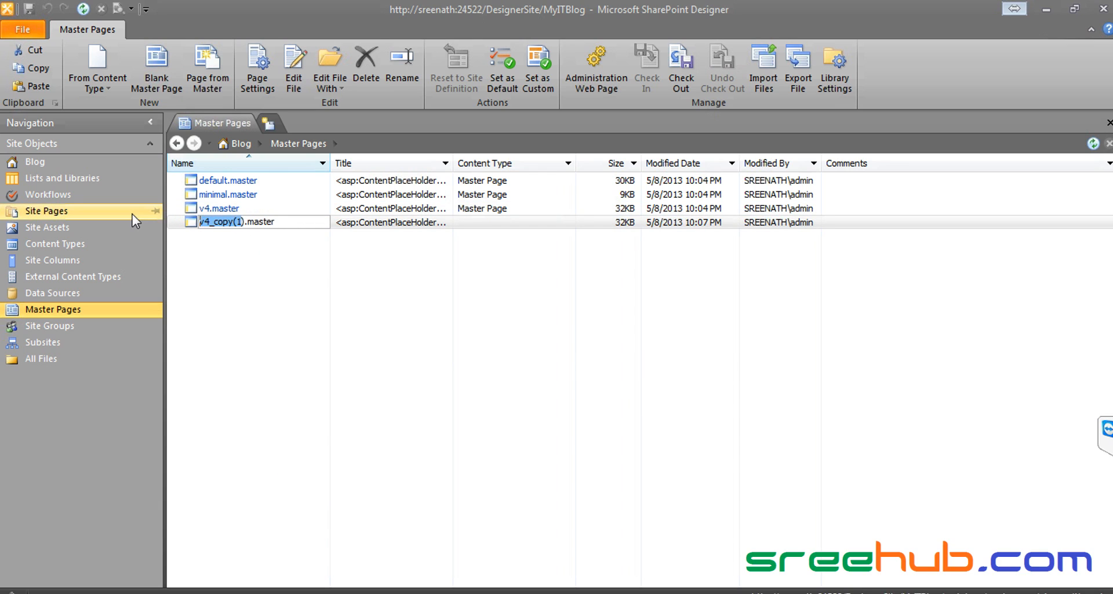
{"action": "key", "text": "BackSpace"}
{"action": "type", "text": "yMaster.maste"}
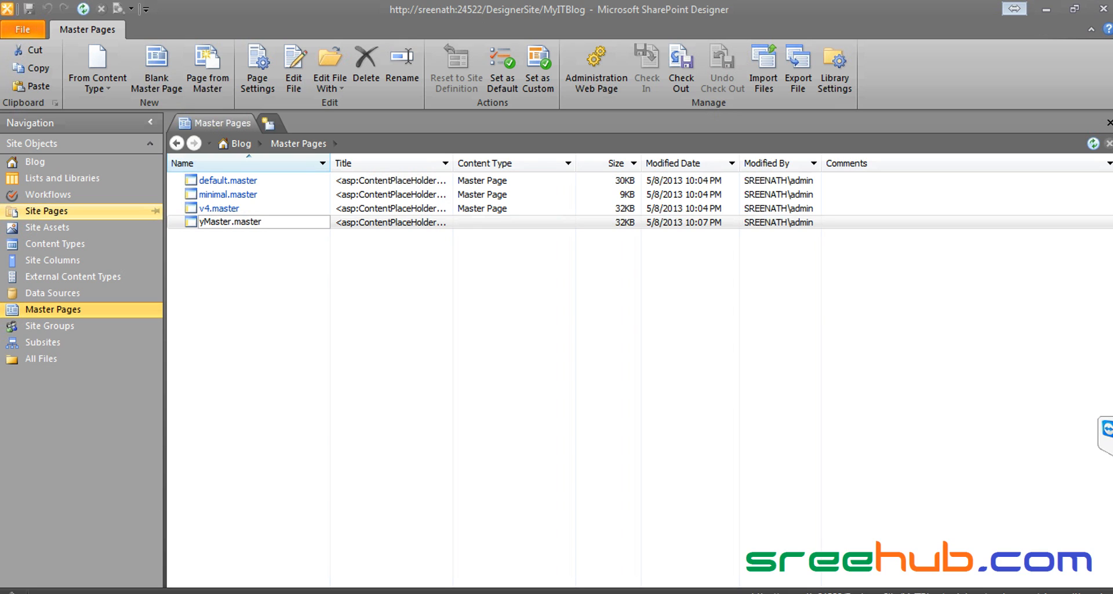
{"action": "type", "text": "r"}
{"action": "key", "text": "Home"}
{"action": "type", "text": "M"}
{"action": "key", "text": "Return"}
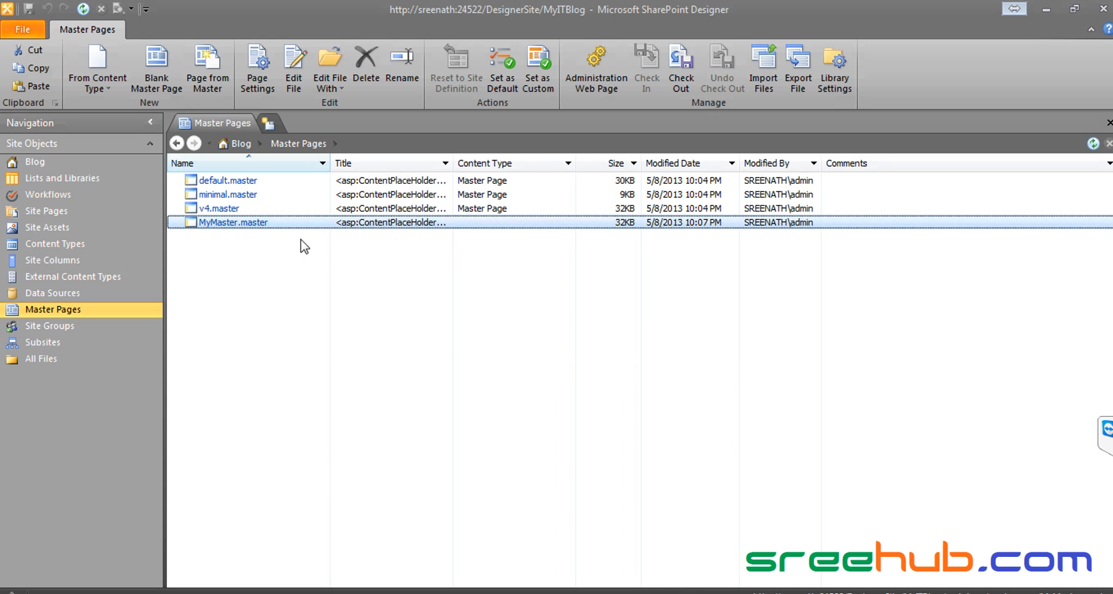
{"action": "double_click", "coordinate": [235, 223]}
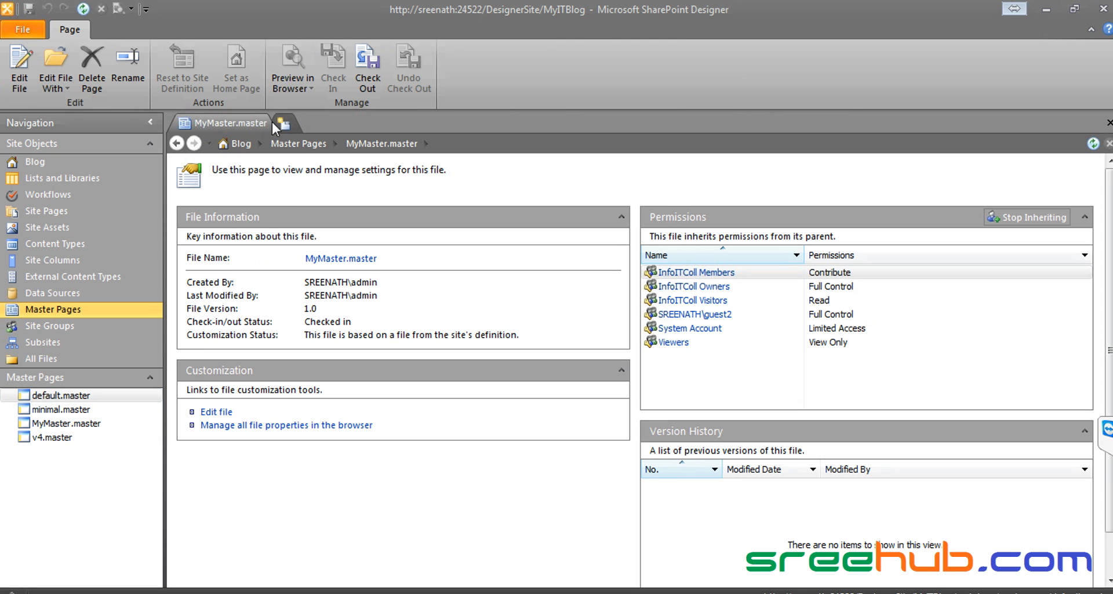
Step: Open MyMaster.master in the page editor and delete the site logo beside the Blog title
{"action": "left_click", "coordinate": [217, 411]}
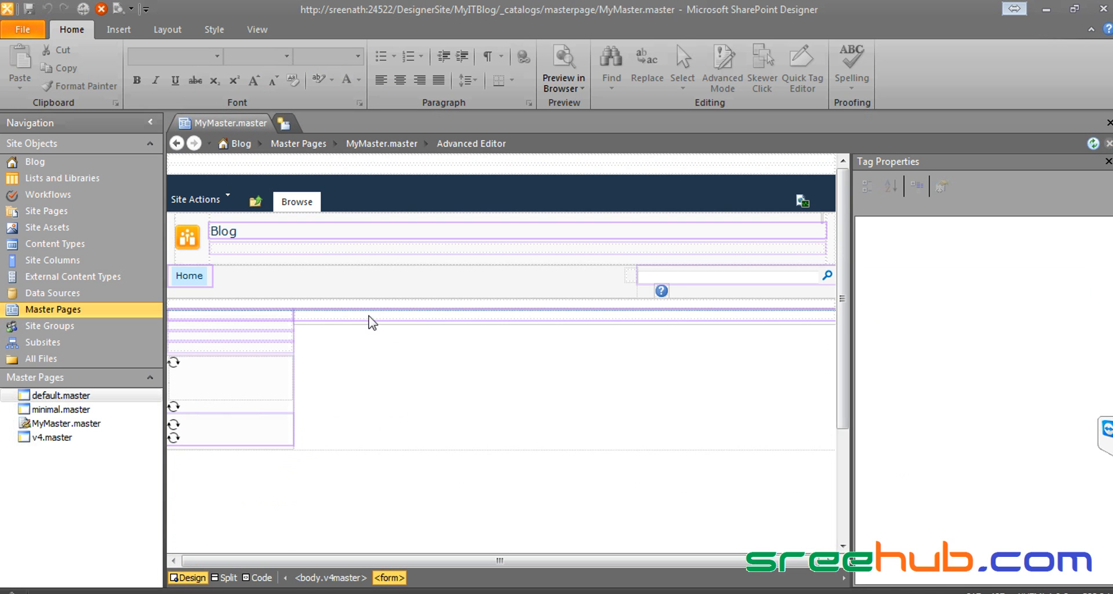
{"action": "left_click", "coordinate": [342, 307]}
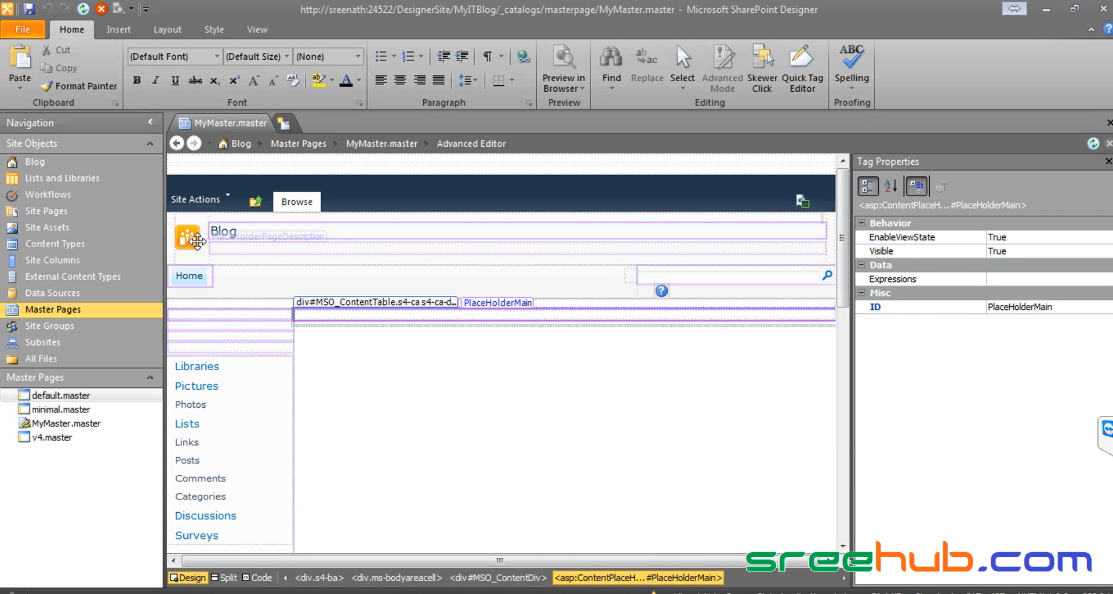
{"action": "left_click", "coordinate": [187, 238]}
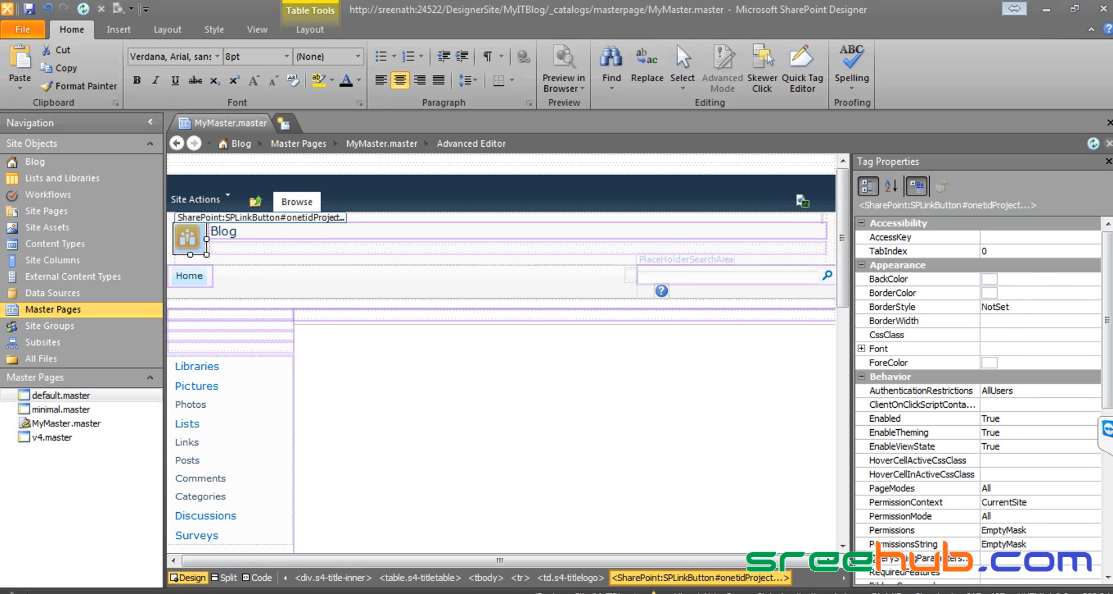
{"action": "scroll", "coordinate": [1070, 484], "scroll_direction": "down", "scroll_amount": 6}
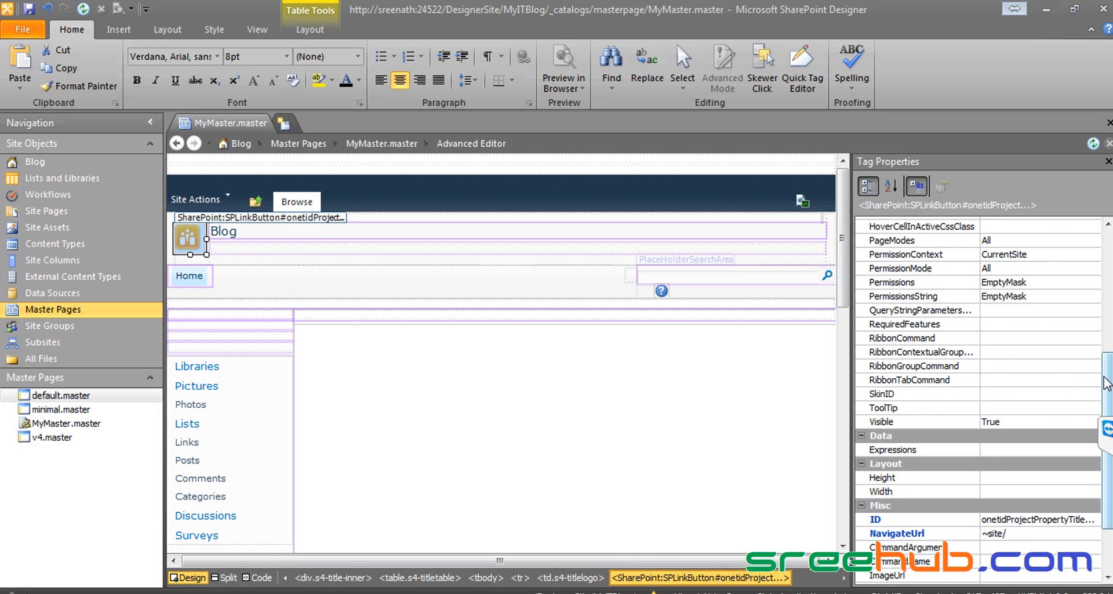
{"action": "scroll", "coordinate": [1090, 473], "scroll_direction": "down", "scroll_amount": 2}
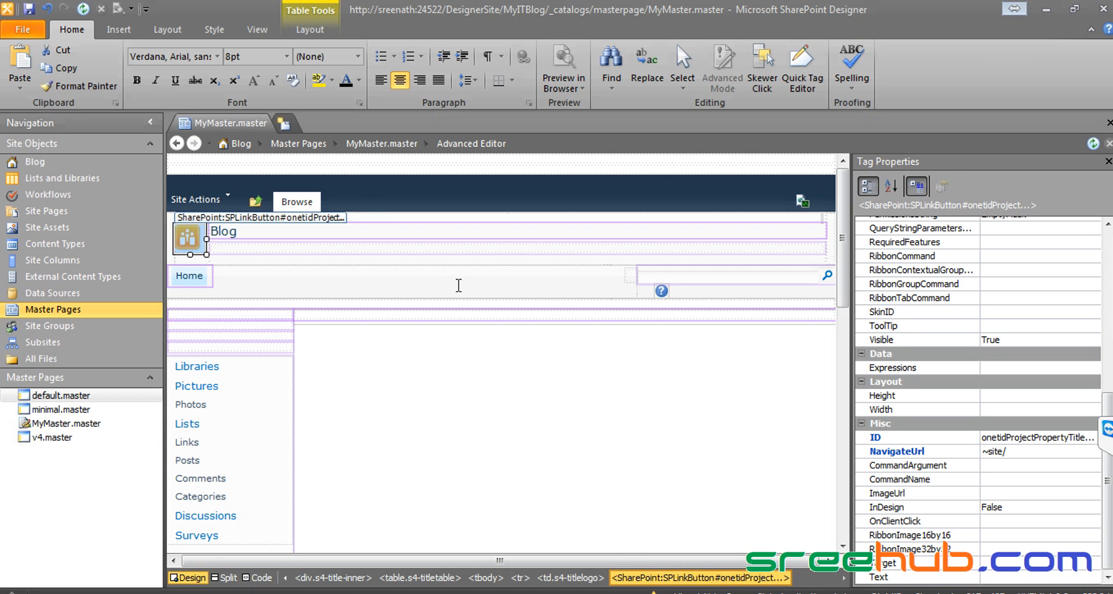
{"action": "key", "text": "Delete"}
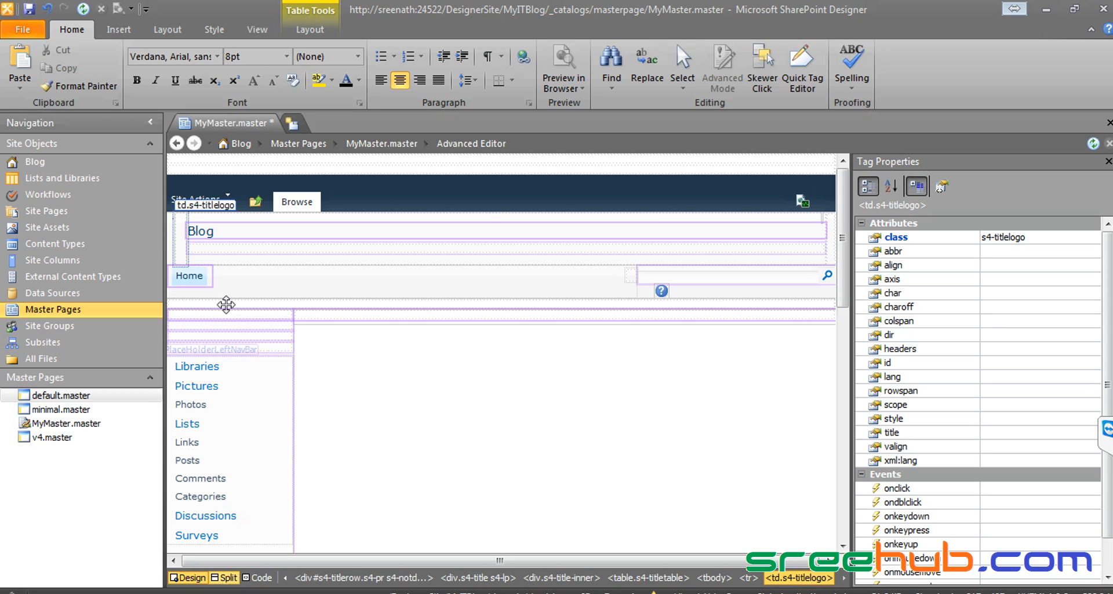
{"action": "left_click", "coordinate": [119, 30]}
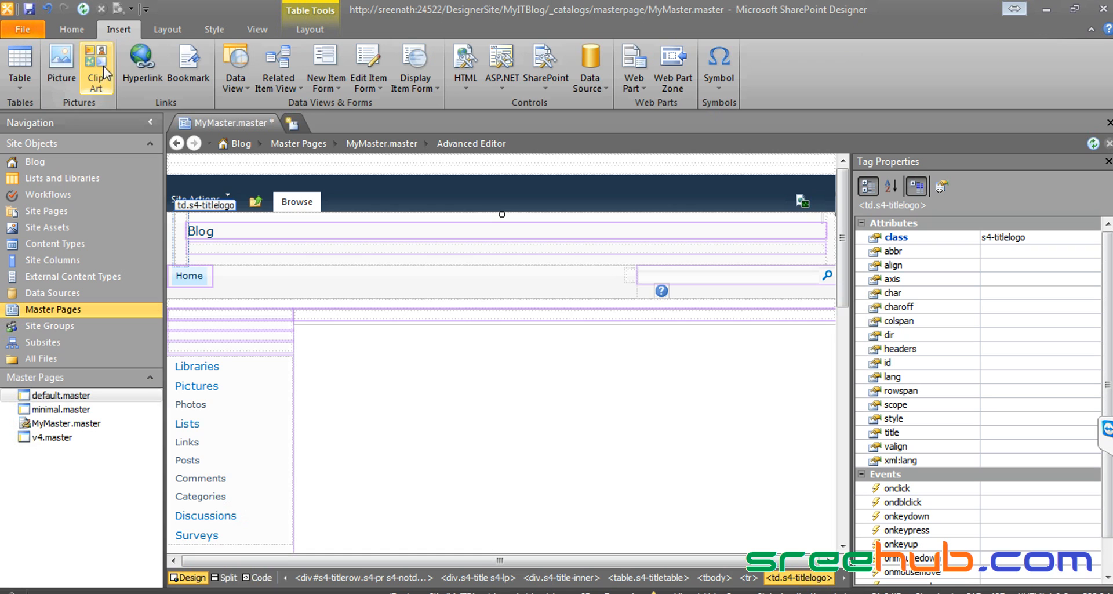
Step: Insert Desert from Libraries > Pictures > Sample Pictures into the title logo cell
{"action": "left_click", "coordinate": [62, 61]}
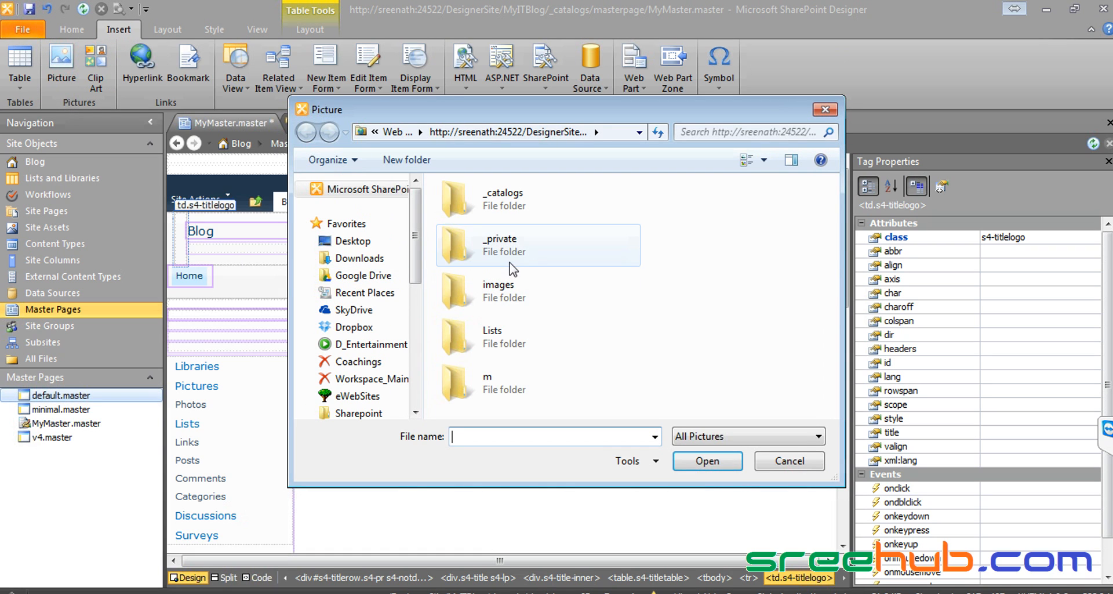
{"action": "left_click_drag", "start_coordinate": [417, 212], "coordinate": [416, 325]}
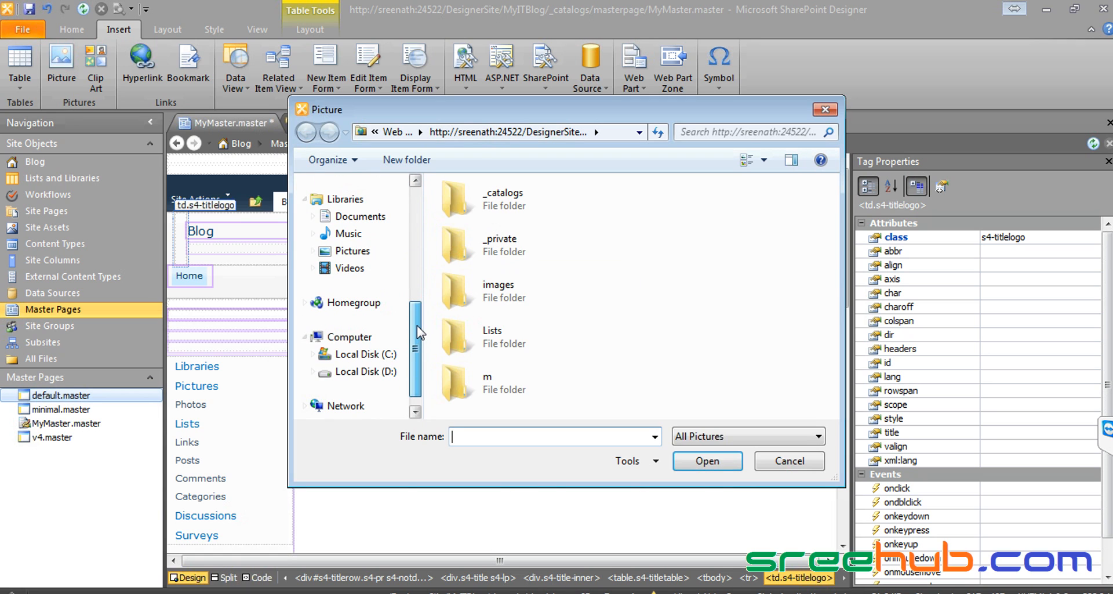
{"action": "left_click", "coordinate": [351, 250]}
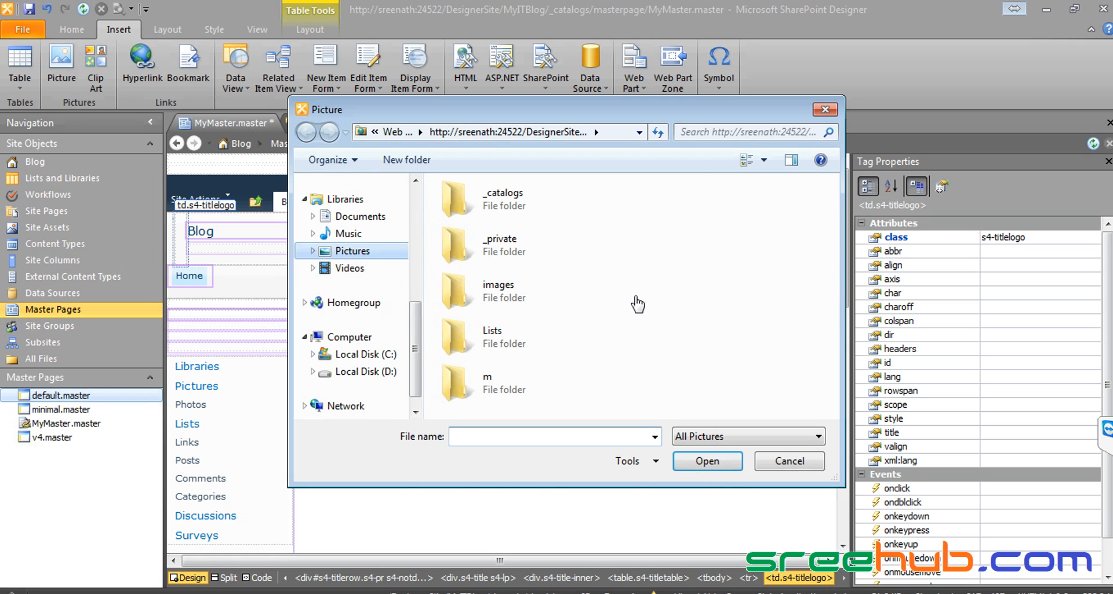
{"action": "scroll", "coordinate": [476, 348], "scroll_direction": "down", "scroll_amount": 10}
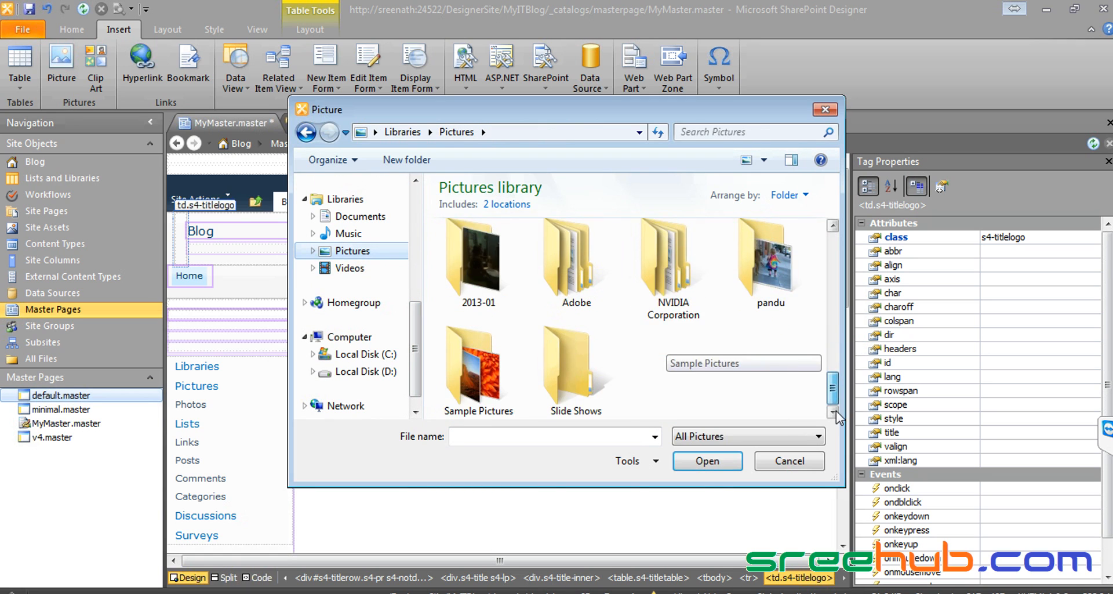
{"action": "double_click", "coordinate": [476, 392]}
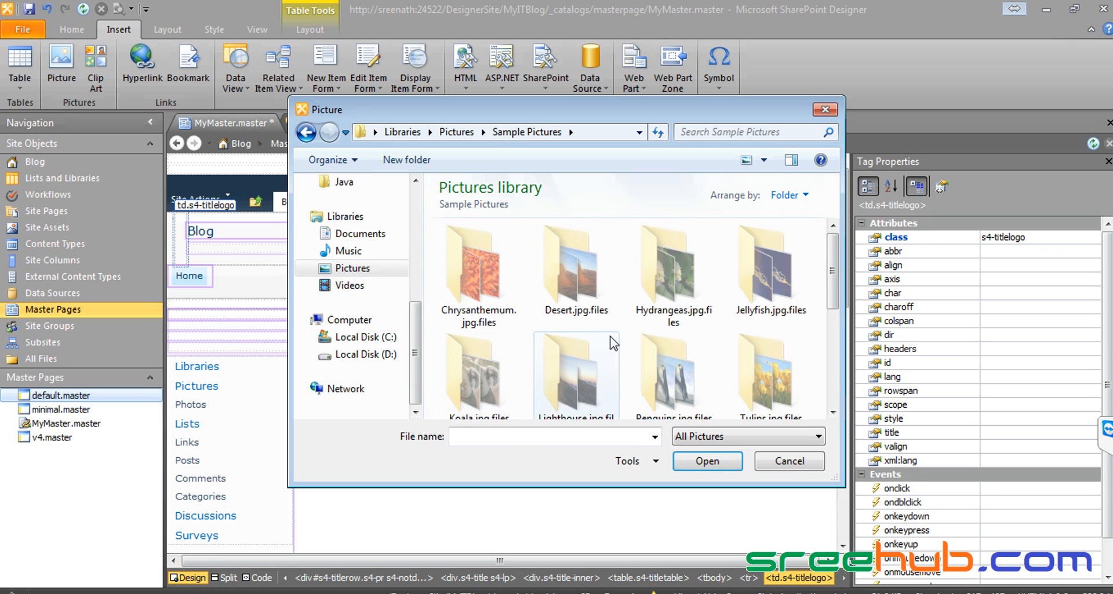
{"action": "scroll", "coordinate": [612, 343], "scroll_direction": "down", "scroll_amount": 2}
{"action": "scroll", "coordinate": [765, 377], "scroll_direction": "down", "scroll_amount": 1}
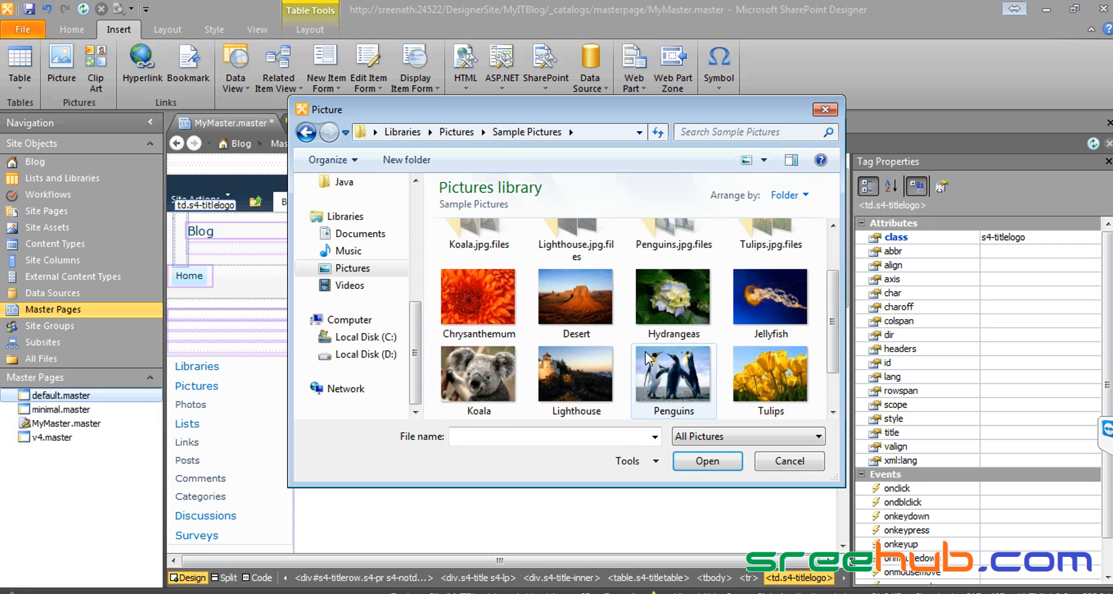
{"action": "left_click", "coordinate": [553, 300]}
{"action": "double_click", "coordinate": [553, 297]}
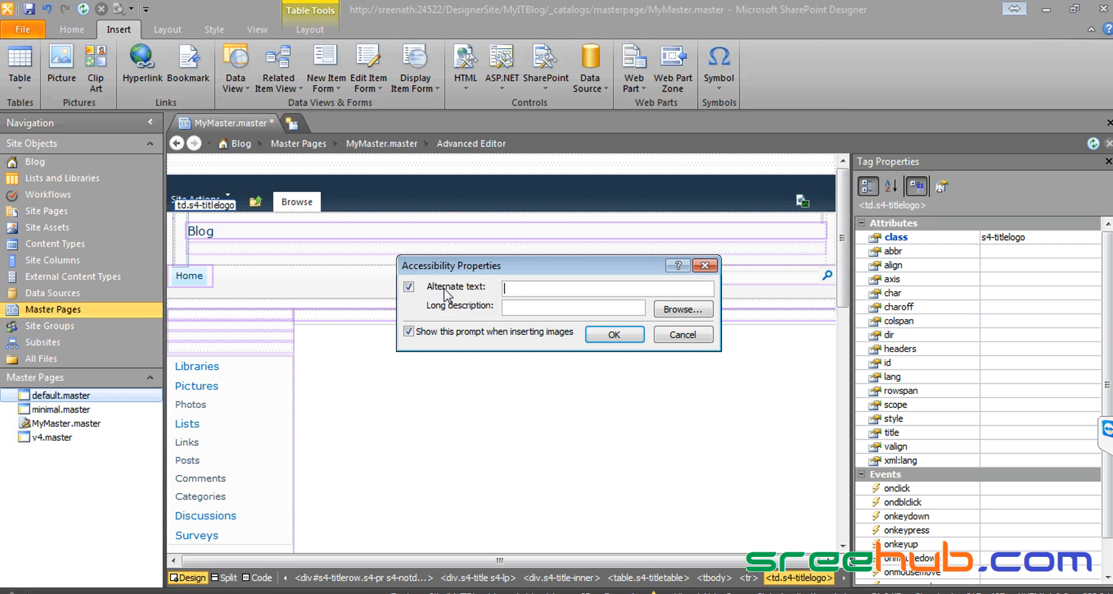
{"action": "left_click", "coordinate": [602, 336]}
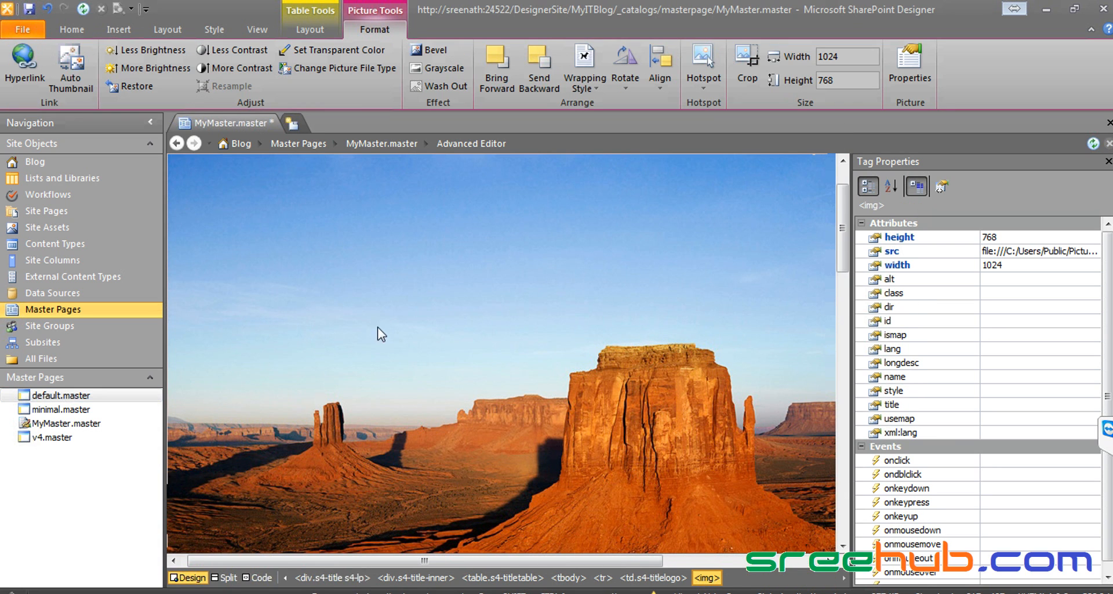
Step: Set the Desert image height to 50, clear its width, and resize it to about 79 × 59
{"action": "left_click", "coordinate": [1014, 236]}
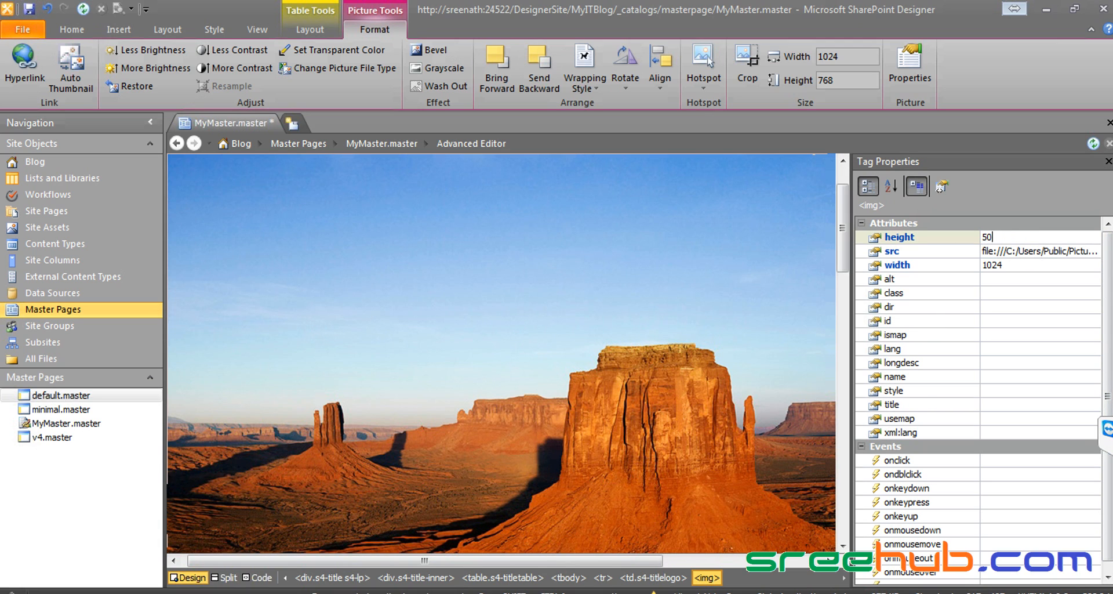
{"action": "key", "text": "Return"}
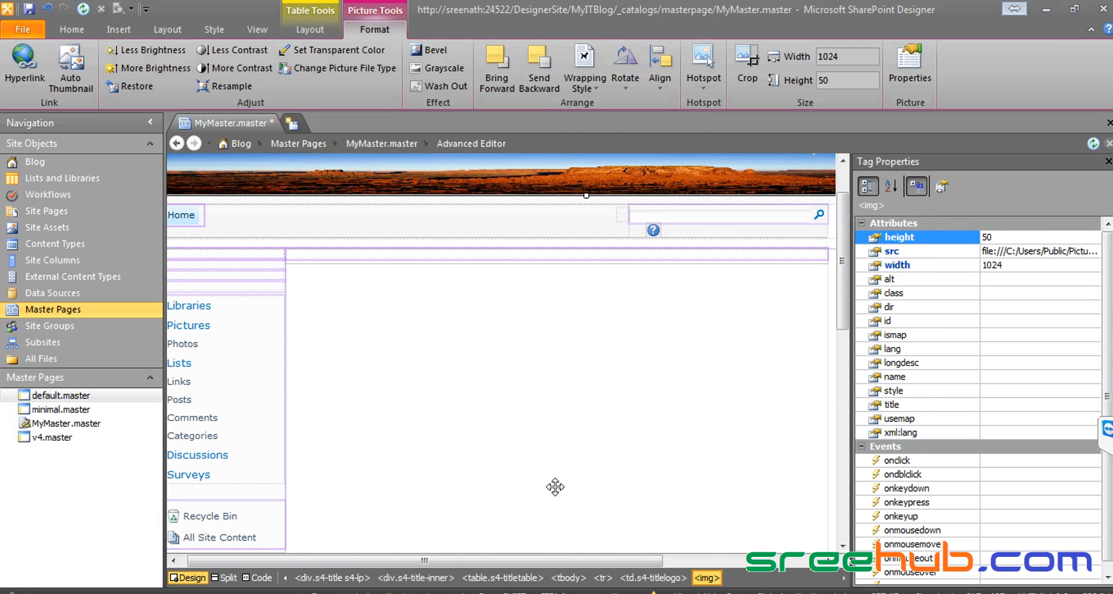
{"action": "left_click_drag", "start_coordinate": [482, 566], "coordinate": [311, 558]}
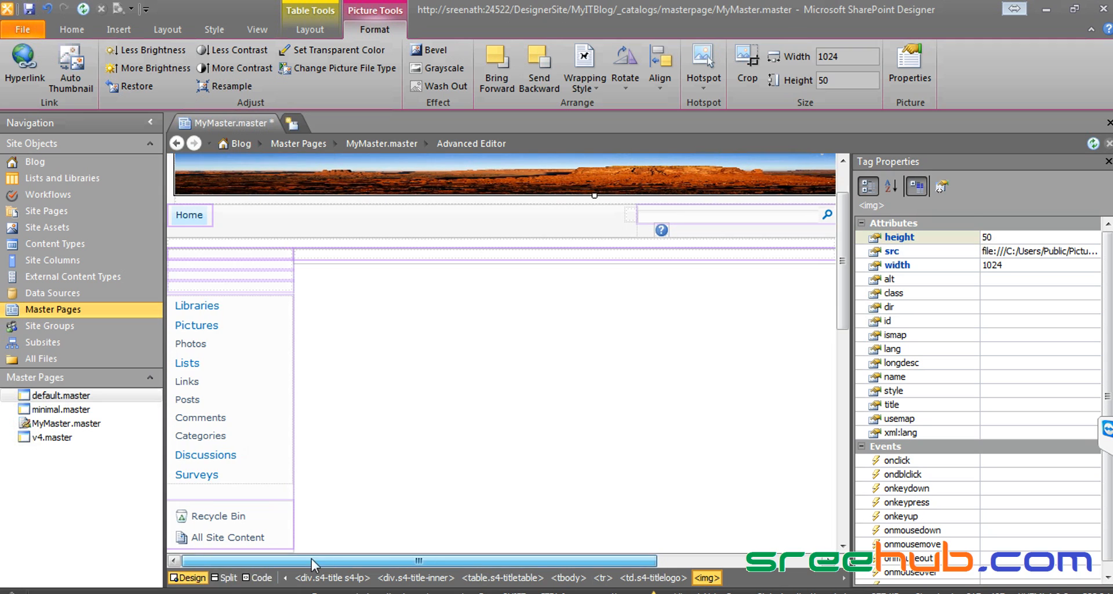
{"action": "left_click", "coordinate": [1019, 264]}
{"action": "key", "text": "Delete"}
{"action": "left_click", "coordinate": [1013, 237]}
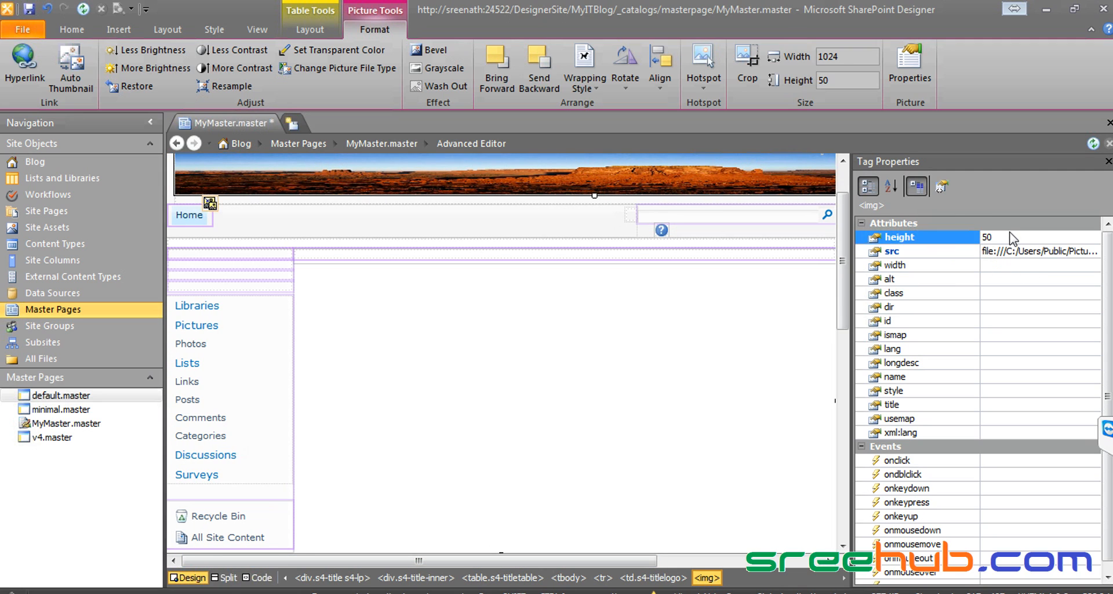
{"action": "left_click", "coordinate": [843, 182]}
{"action": "left_click_drag", "start_coordinate": [231, 265], "coordinate": [240, 272]}
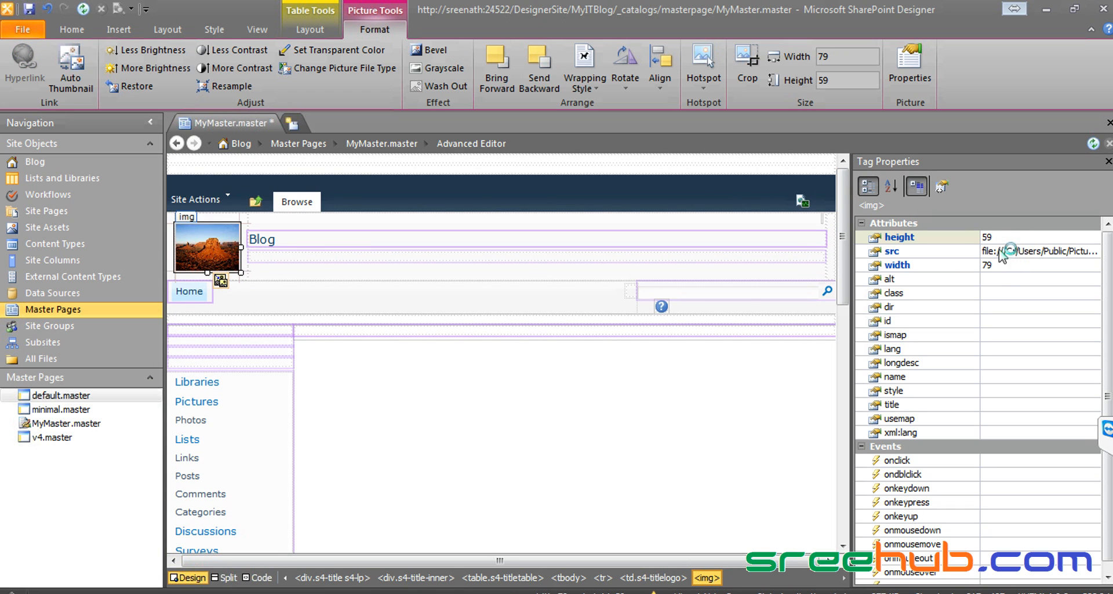
Step: Save MyMaster.master, accepting the warning about customizing the page
{"action": "left_click", "coordinate": [28, 10]}
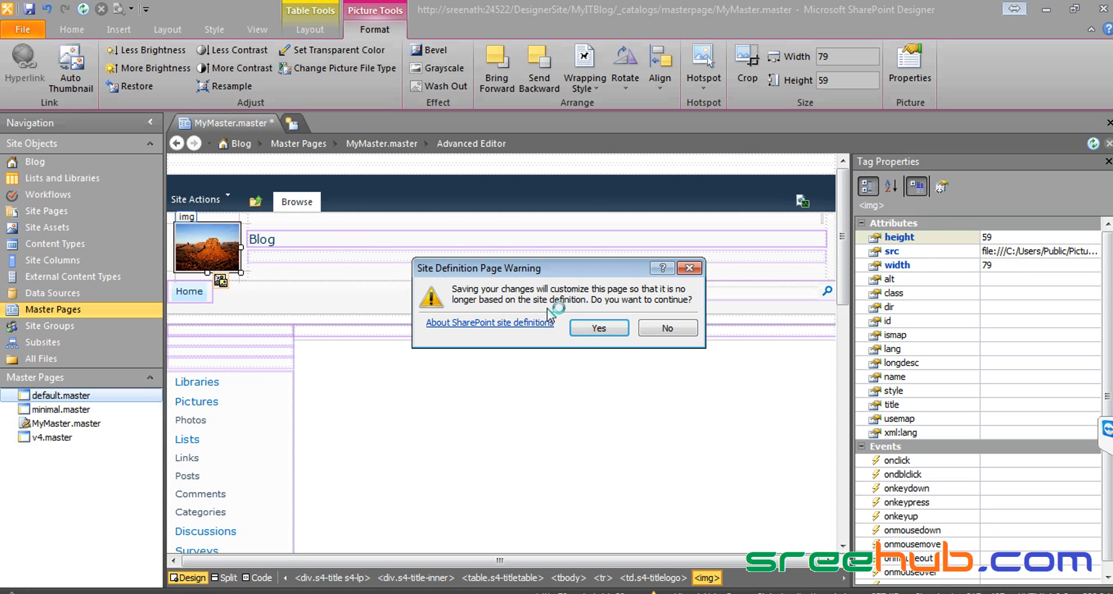
{"action": "left_click", "coordinate": [600, 328]}
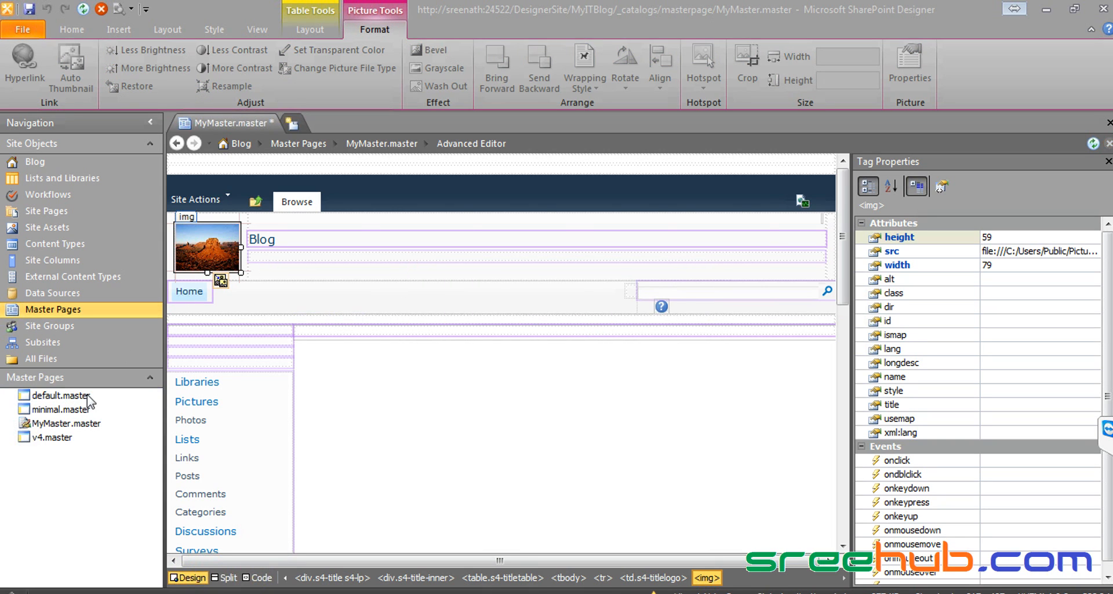
{"action": "left_click", "coordinate": [663, 428]}
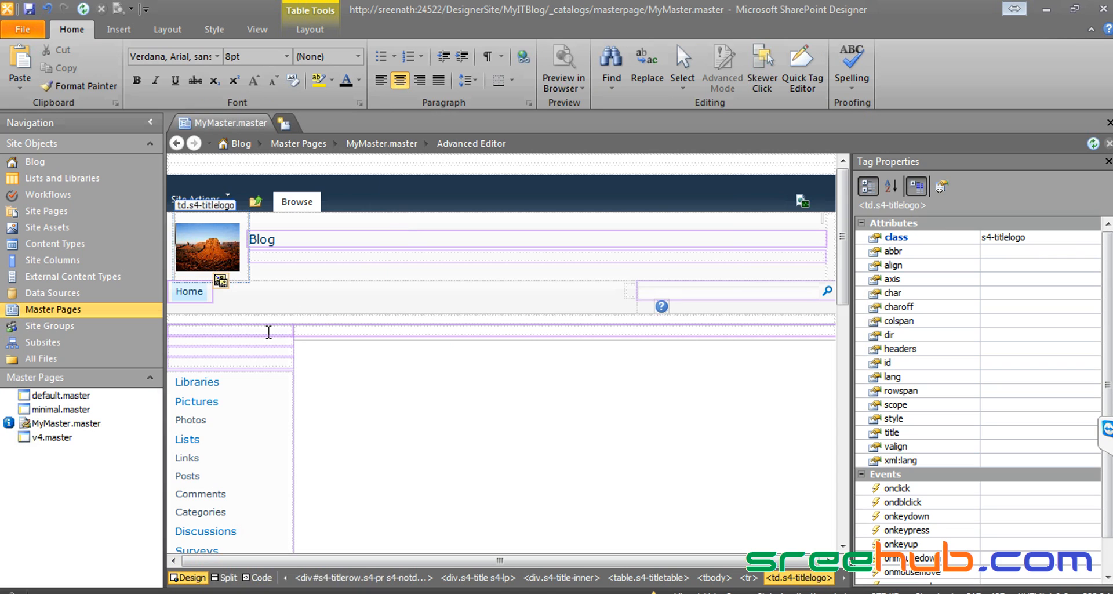
Step: Set MyMaster.master as the custom master page and reload the InfoITColl home page in the browser
{"action": "right_click", "coordinate": [57, 426]}
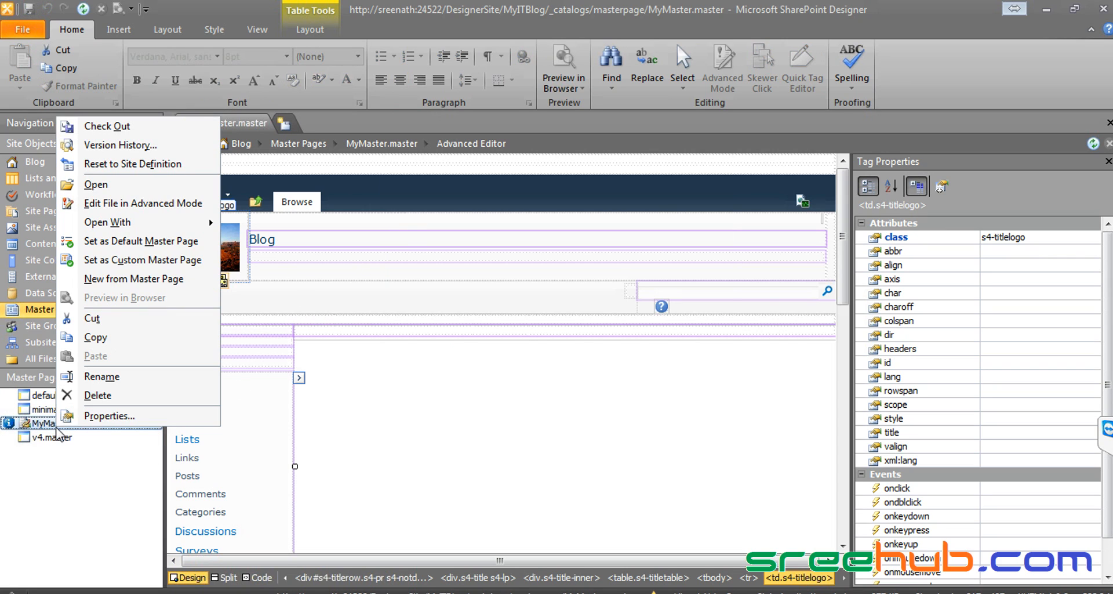
{"action": "left_click", "coordinate": [142, 260]}
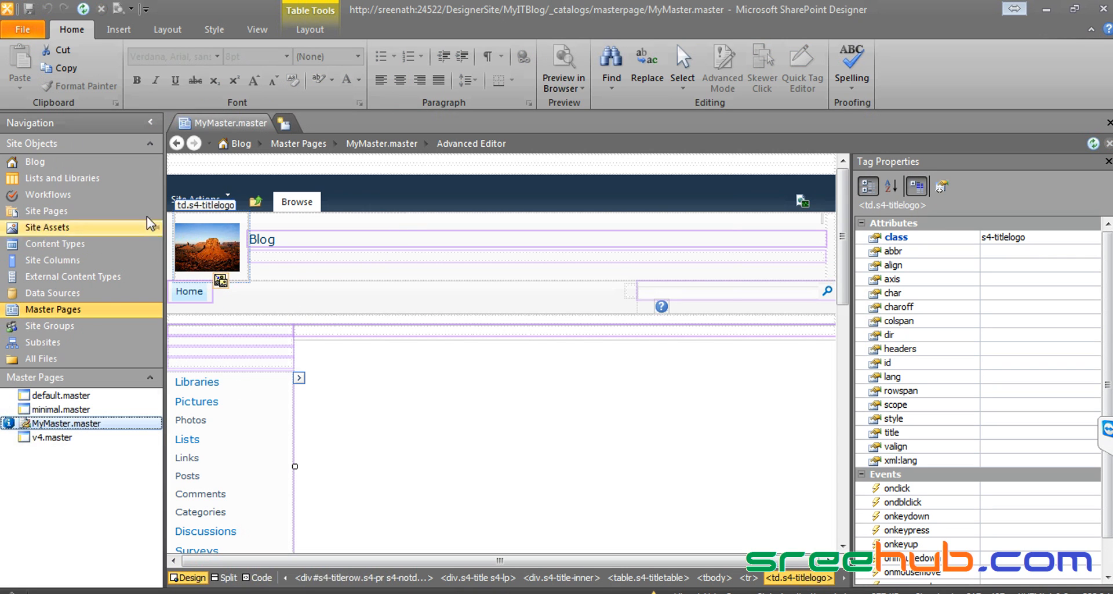
{"action": "left_click", "coordinate": [83, 9]}
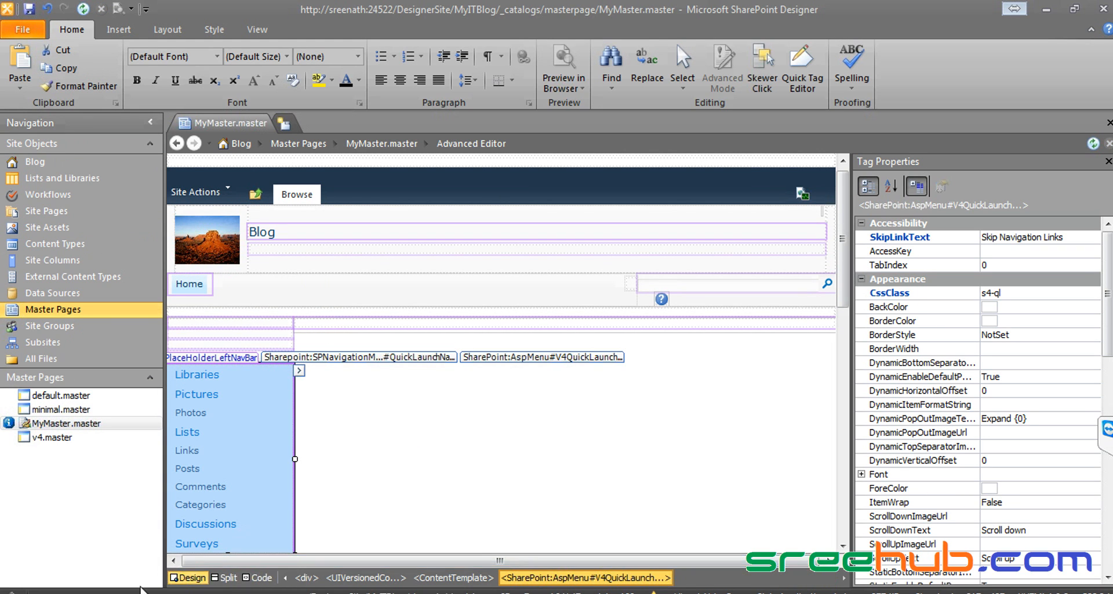
{"action": "left_click", "coordinate": [142, 592]}
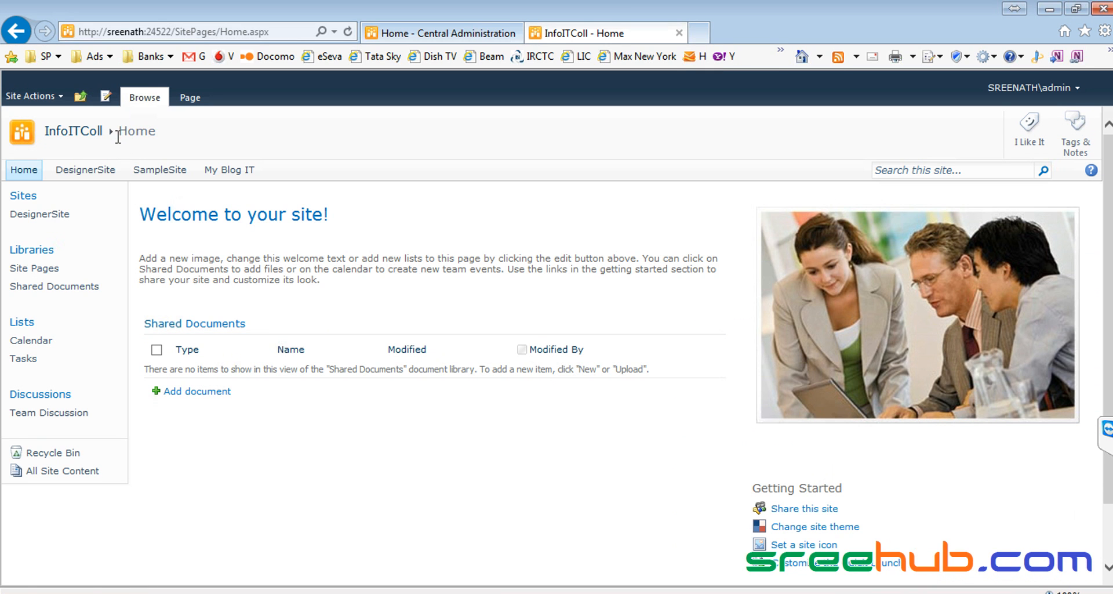
{"action": "left_click", "coordinate": [75, 136]}
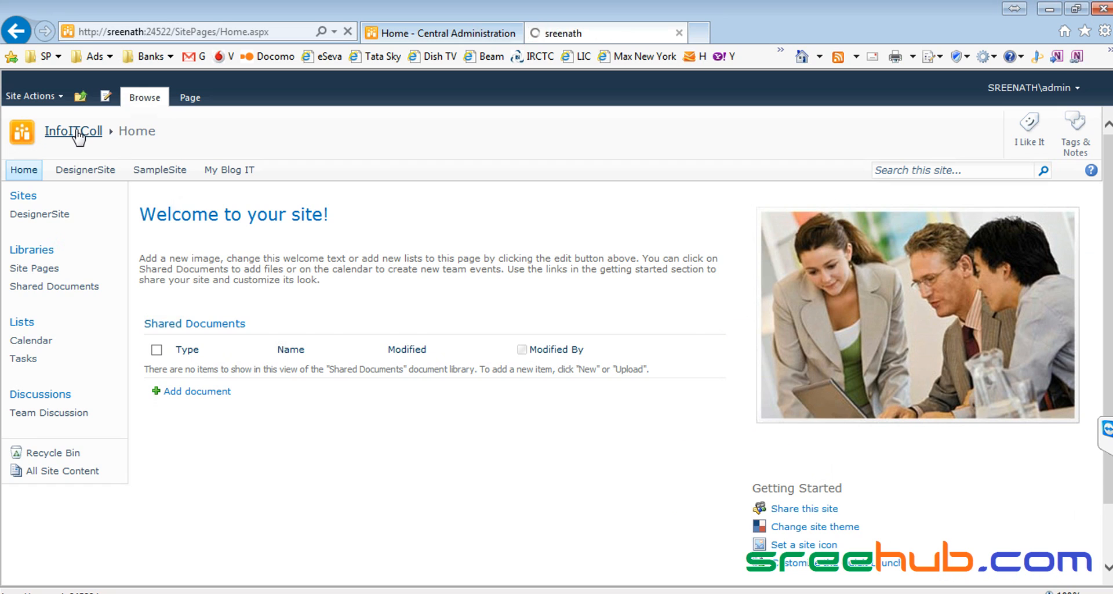
Step: Open My Blog IT to view the desert logo, then navigate up to InfoITColl
{"action": "left_click", "coordinate": [227, 171]}
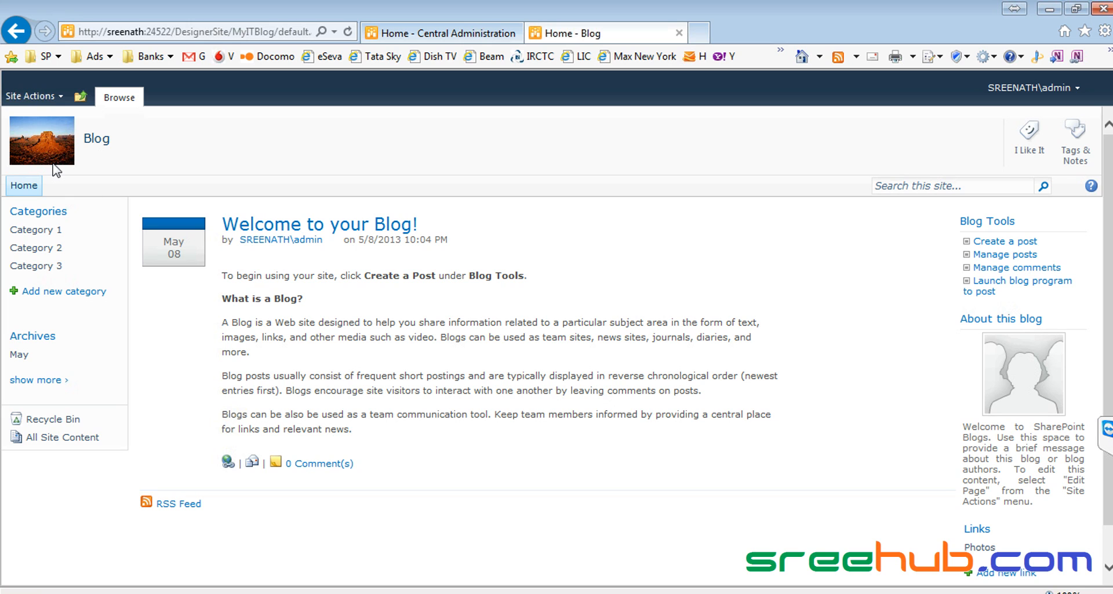
{"action": "key", "text": "alt+Tab"}
{"action": "left_click", "coordinate": [32, 96]}
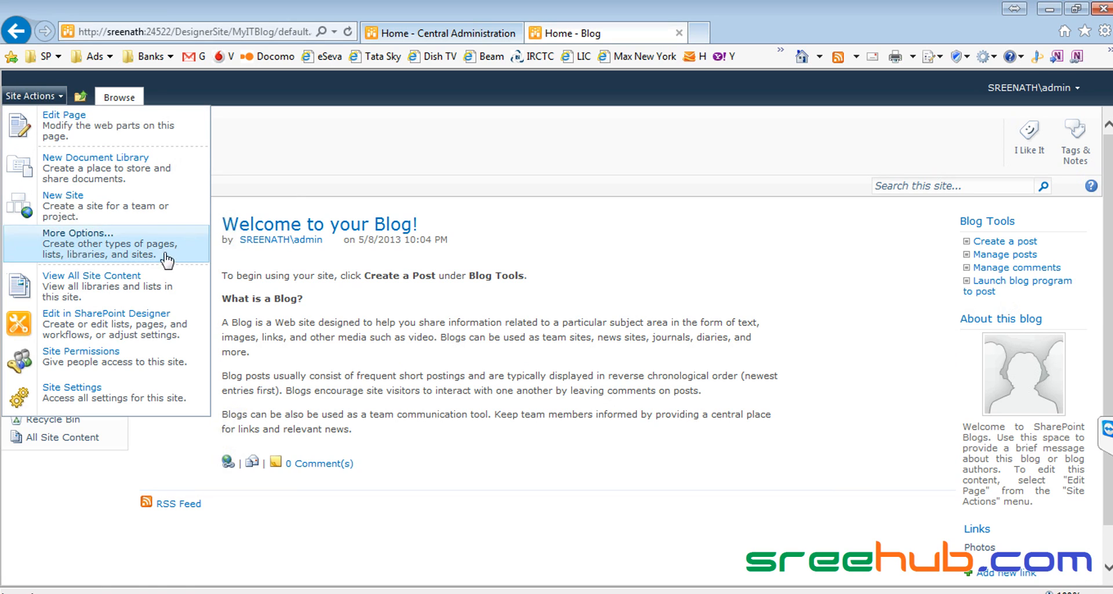
{"action": "left_click", "coordinate": [80, 97]}
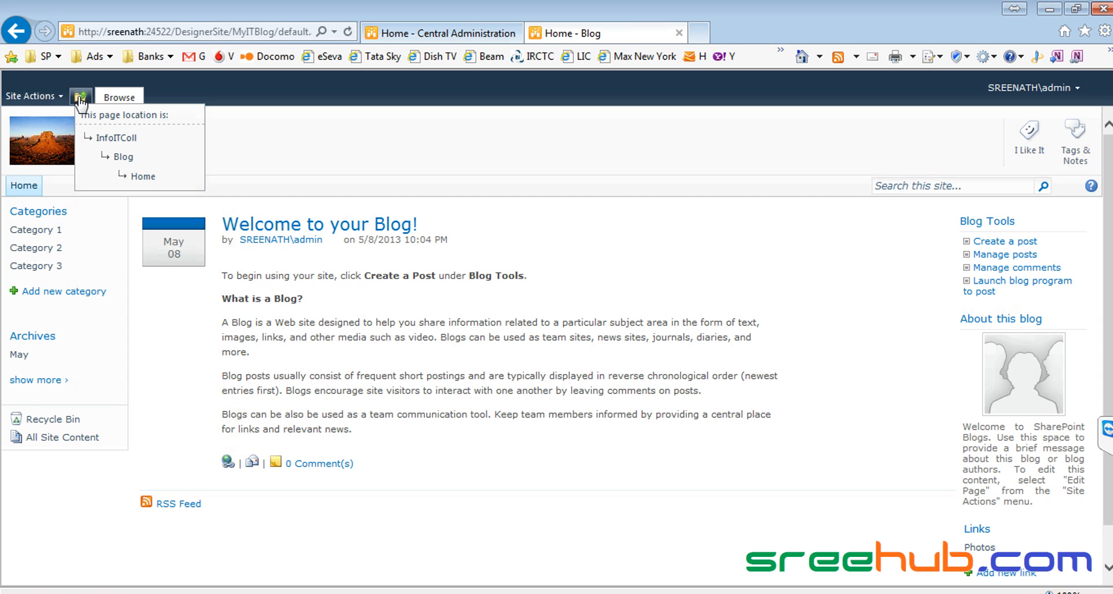
{"action": "left_click", "coordinate": [113, 137]}
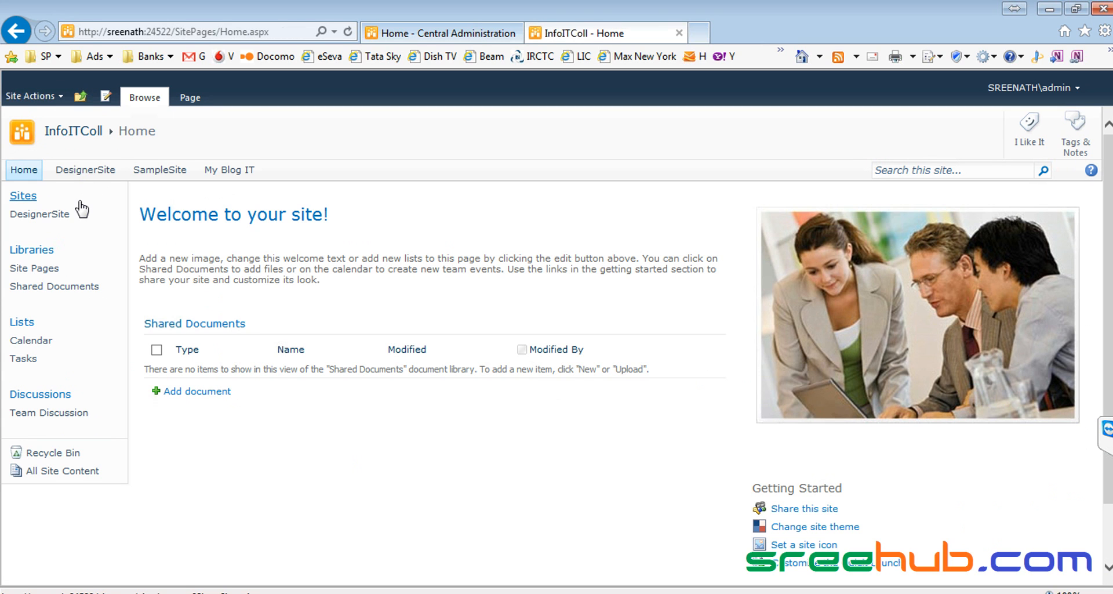
Step: Open SampleSite and go to its Site Settings page
{"action": "left_click", "coordinate": [156, 180]}
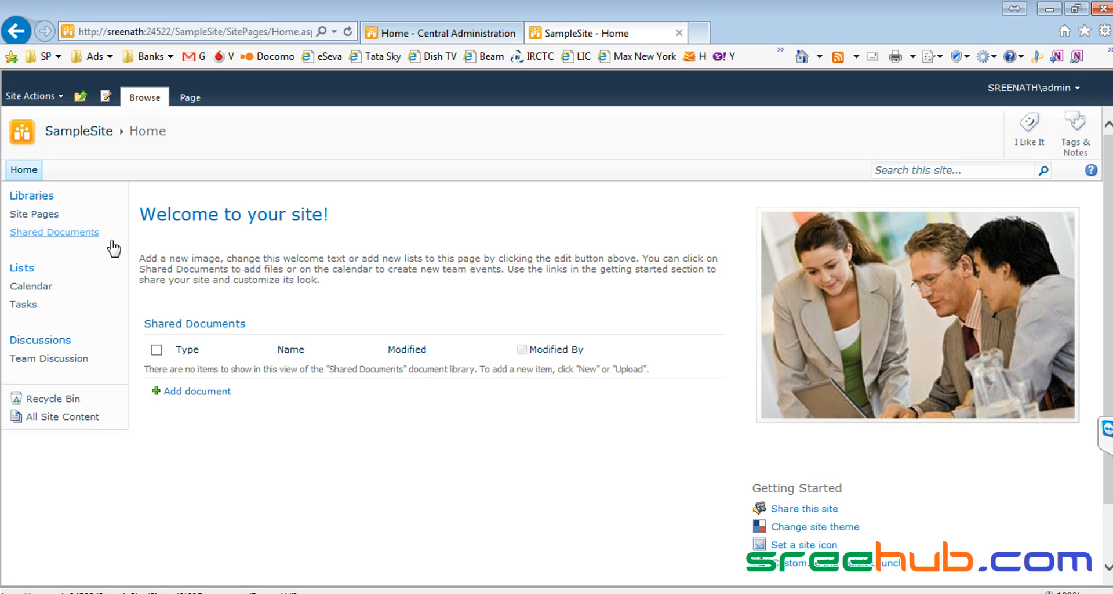
{"action": "left_click", "coordinate": [45, 97]}
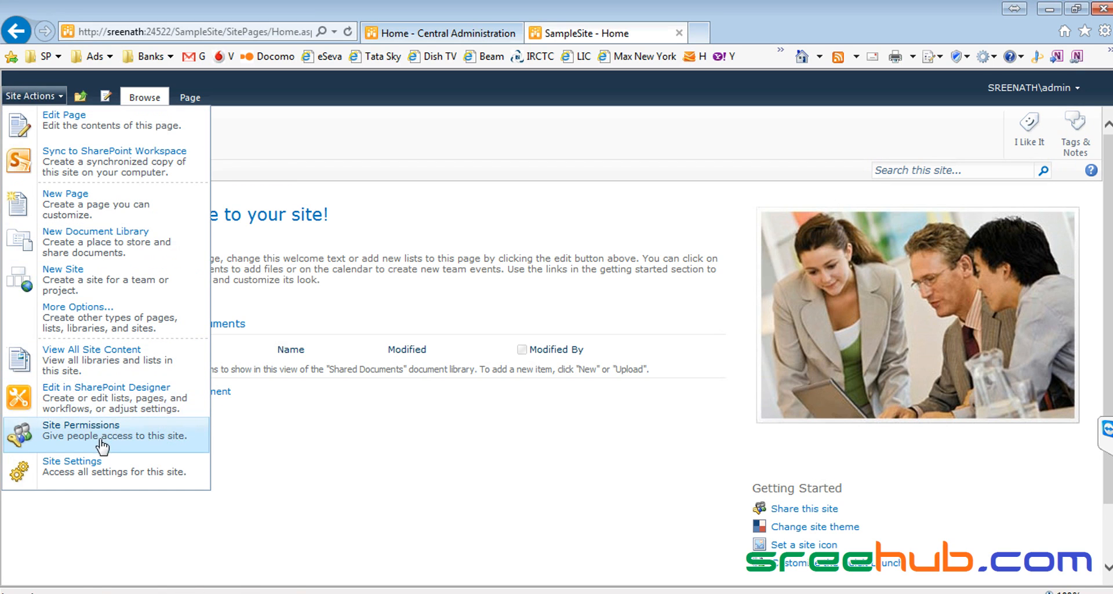
{"action": "left_click", "coordinate": [100, 469]}
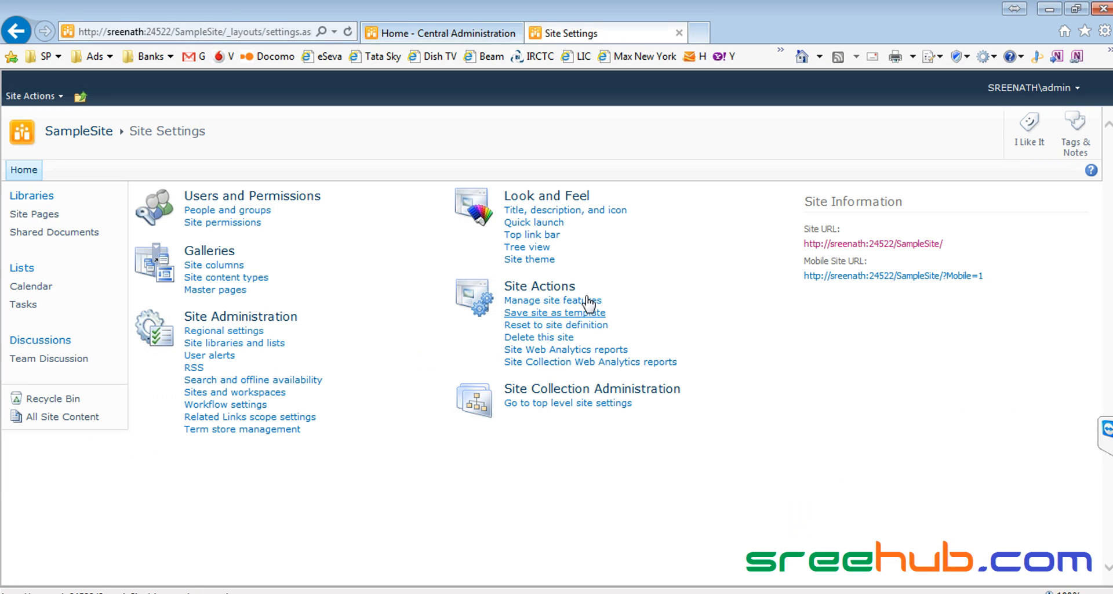
Step: Add a My Blog IT top link bar link pointing to the MyITBlog site, then follow it
{"action": "left_click", "coordinate": [525, 235]}
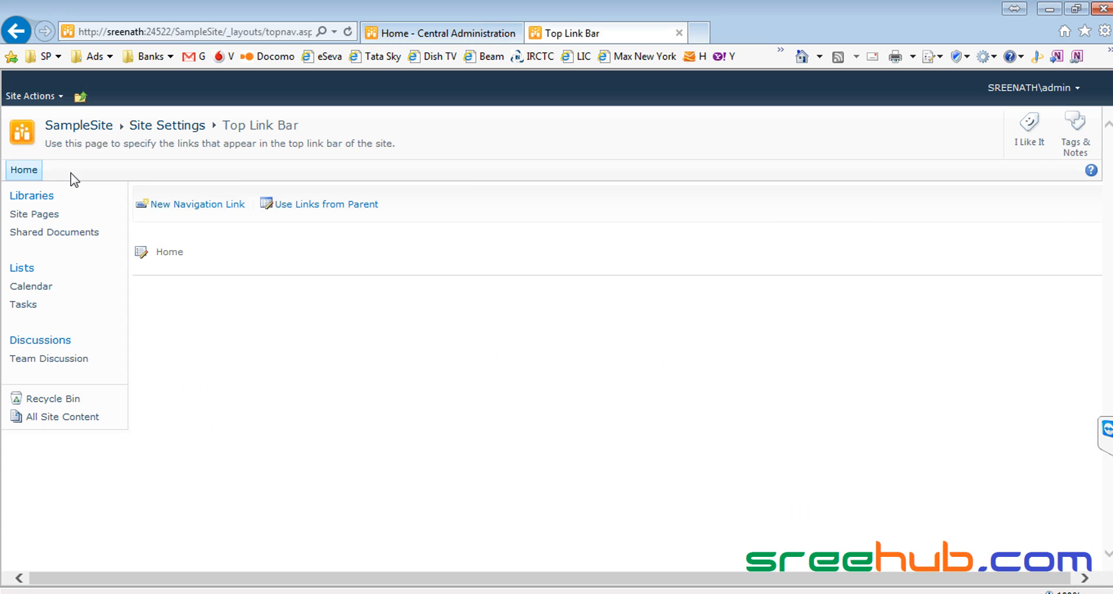
{"action": "left_click", "coordinate": [208, 204]}
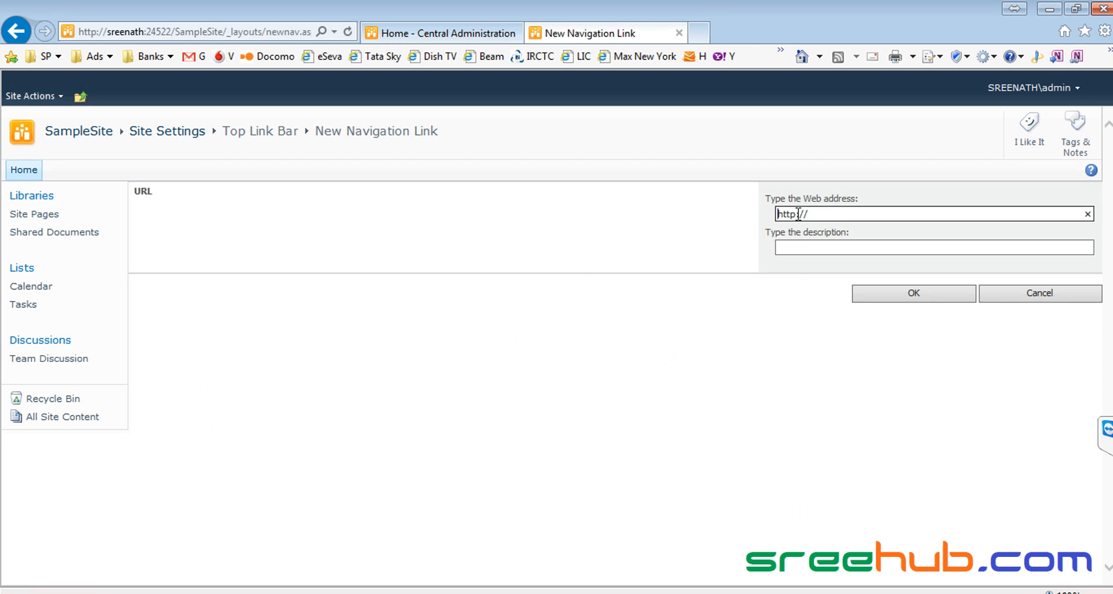
{"action": "type", "text": "http://sreenath:24522/DesignerSite/MyITBlog/_catalogs/masterpage/v4.master"}
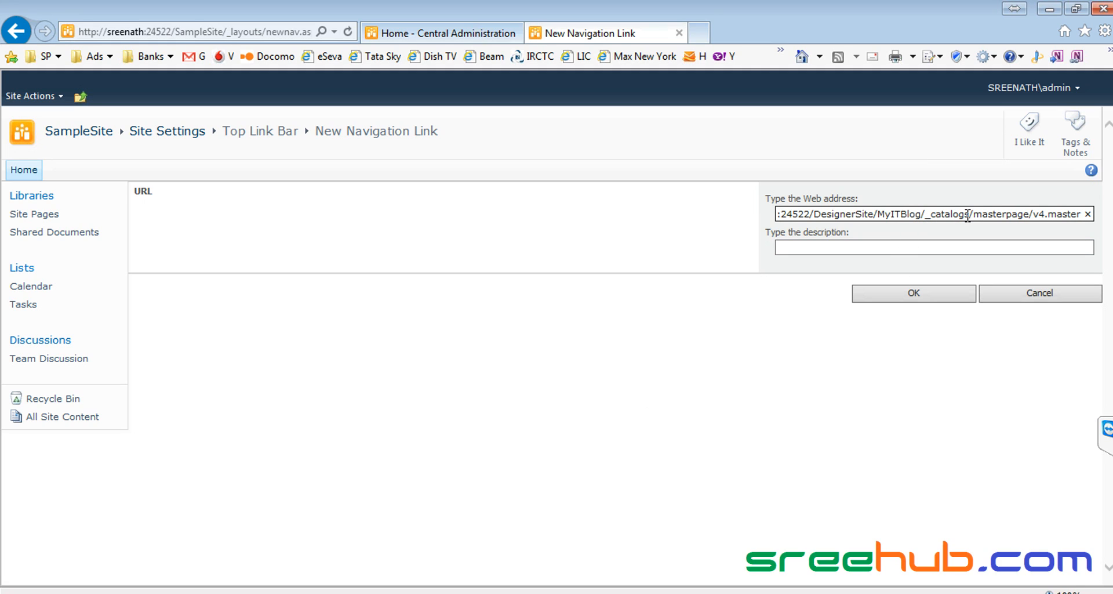
{"action": "key", "text": "shift+End"}
{"action": "key", "text": "Delete"}
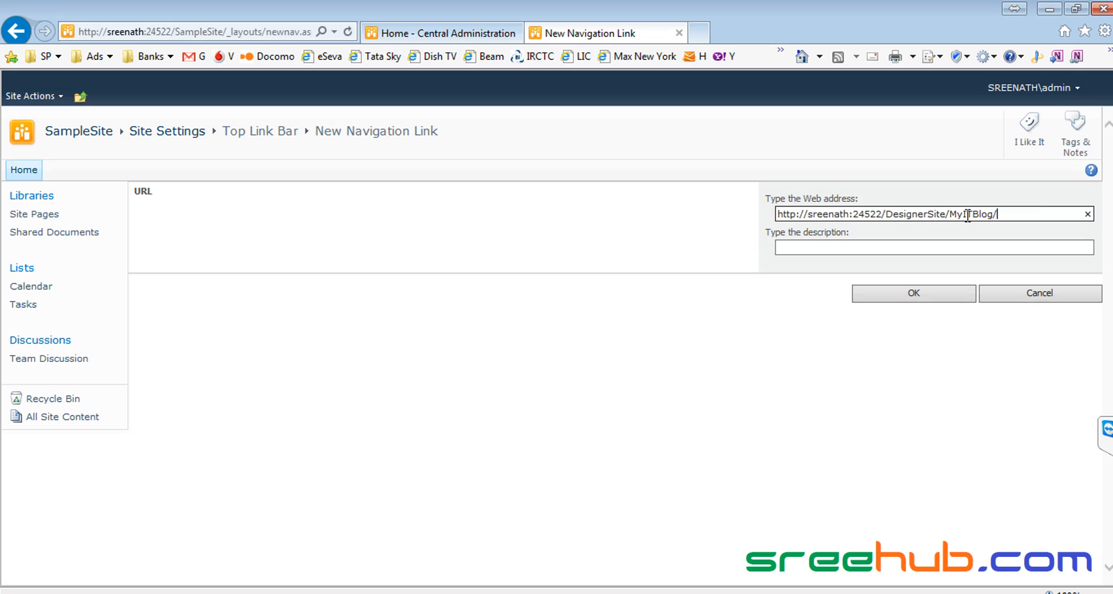
{"action": "left_click", "coordinate": [887, 246]}
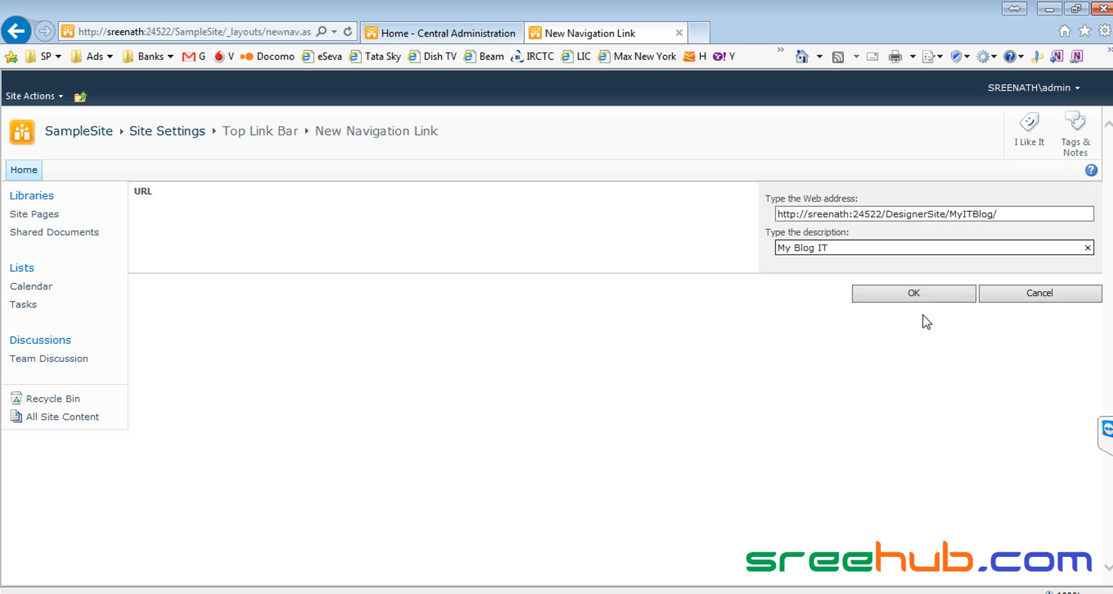
{"action": "left_click", "coordinate": [914, 293]}
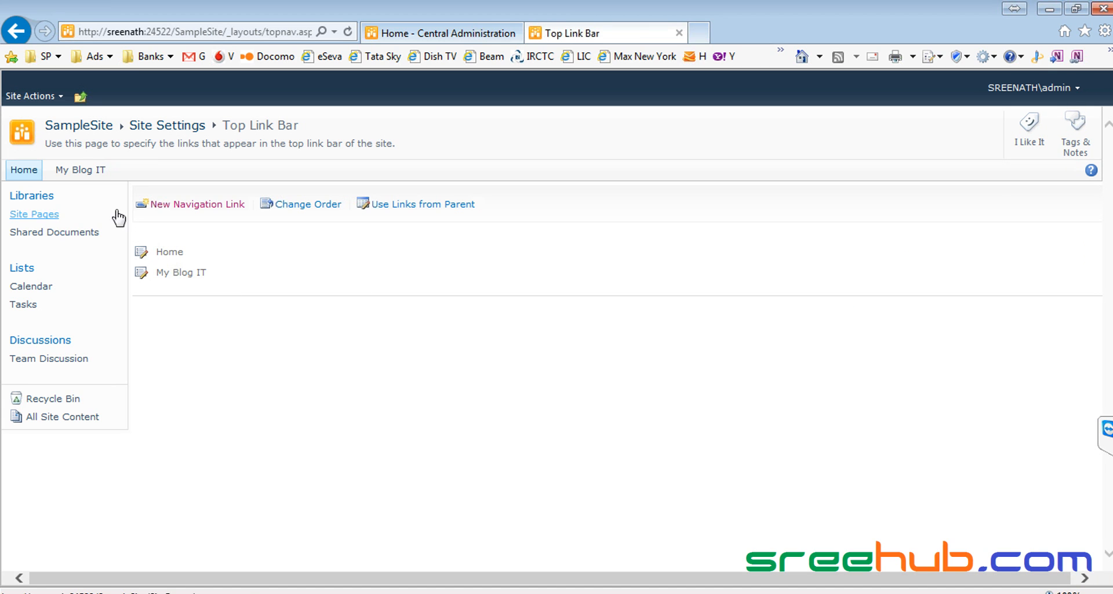
{"action": "left_click", "coordinate": [86, 170]}
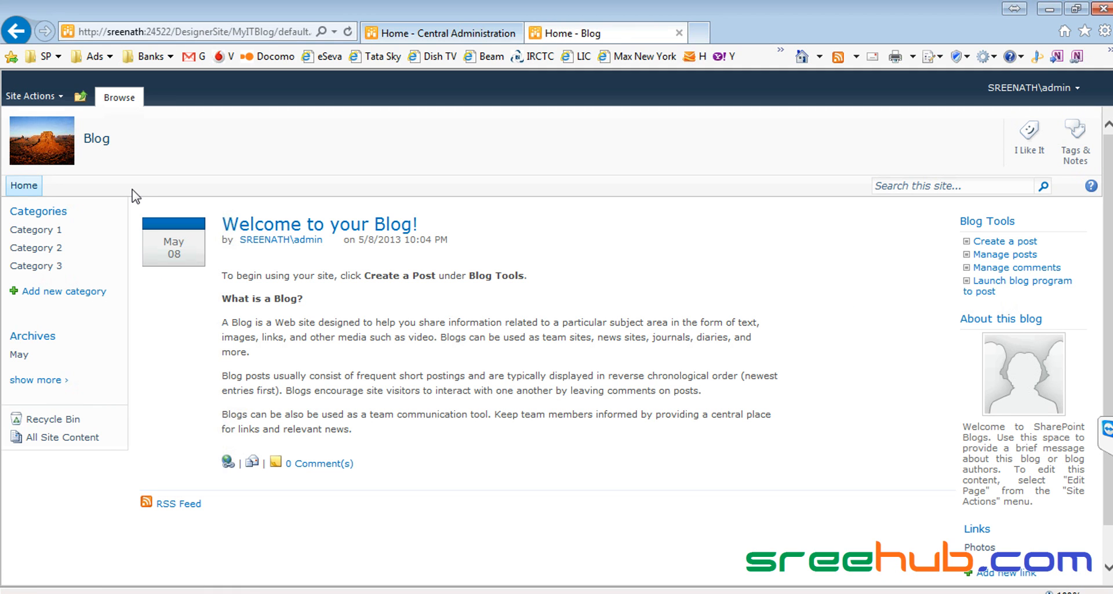
{"action": "left_click", "coordinate": [80, 97]}
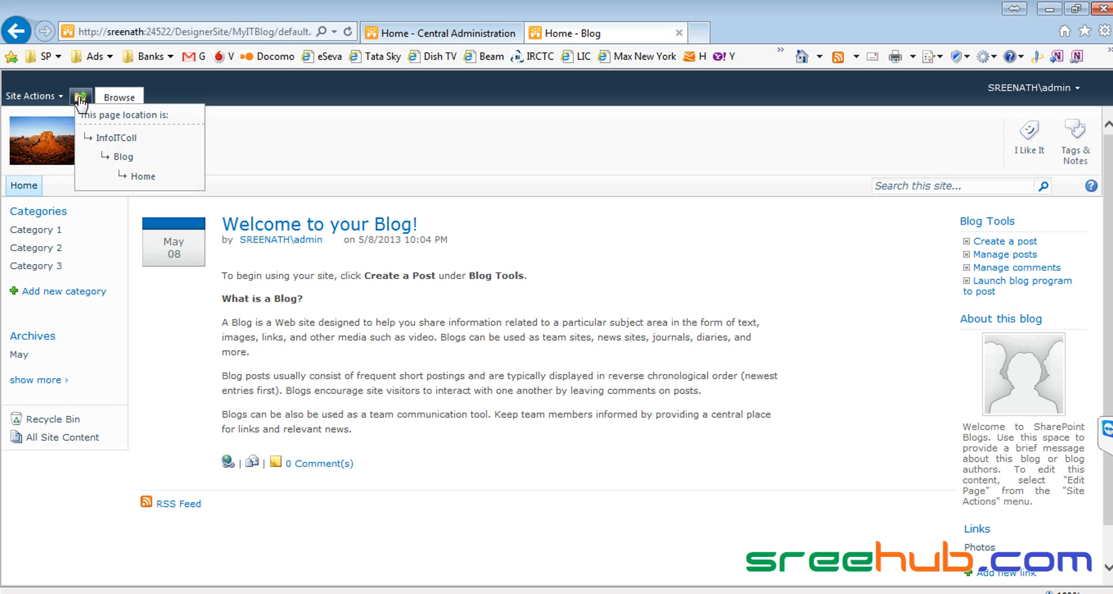
{"action": "left_click", "coordinate": [111, 140]}
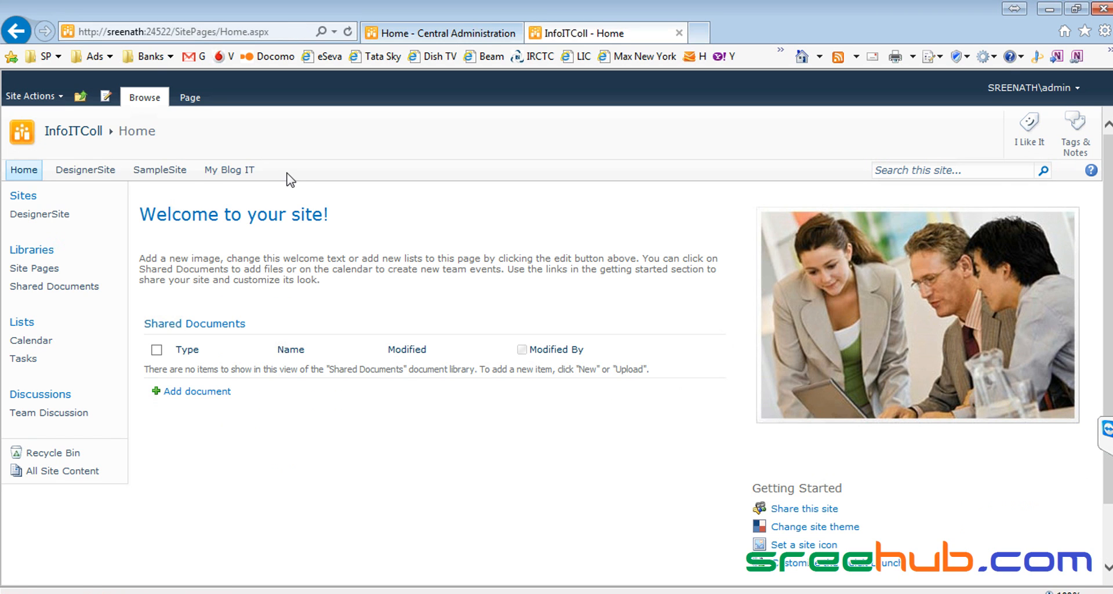
{"action": "left_click_drag", "start_coordinate": [287, 174], "coordinate": [208, 175]}
{"action": "left_click", "coordinate": [214, 169]}
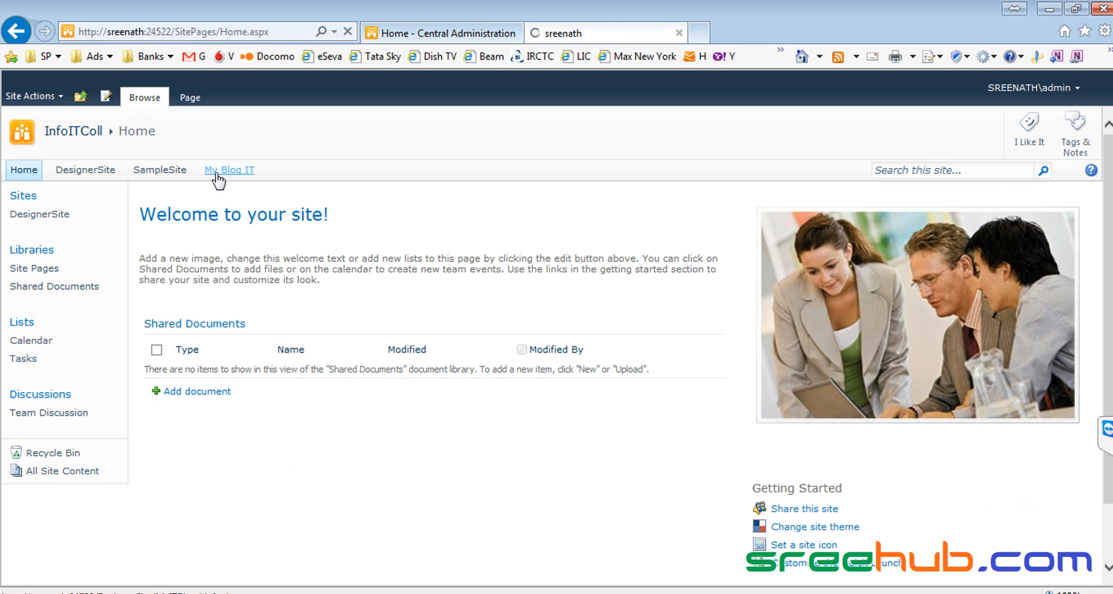
{"action": "left_click", "coordinate": [81, 99]}
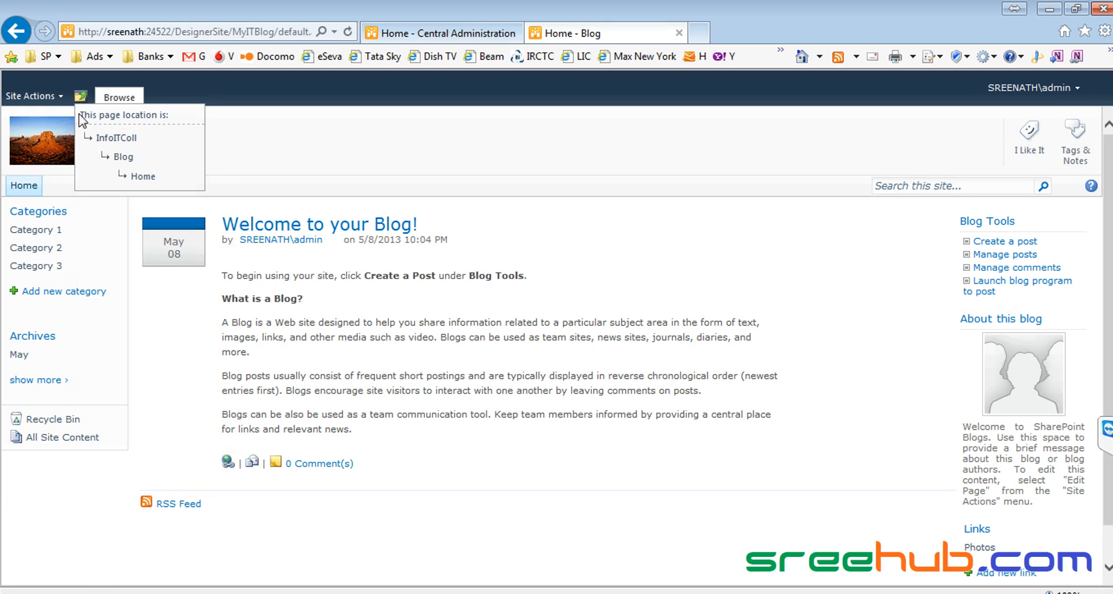
{"action": "left_click", "coordinate": [95, 137]}
{"action": "left_click", "coordinate": [99, 137]}
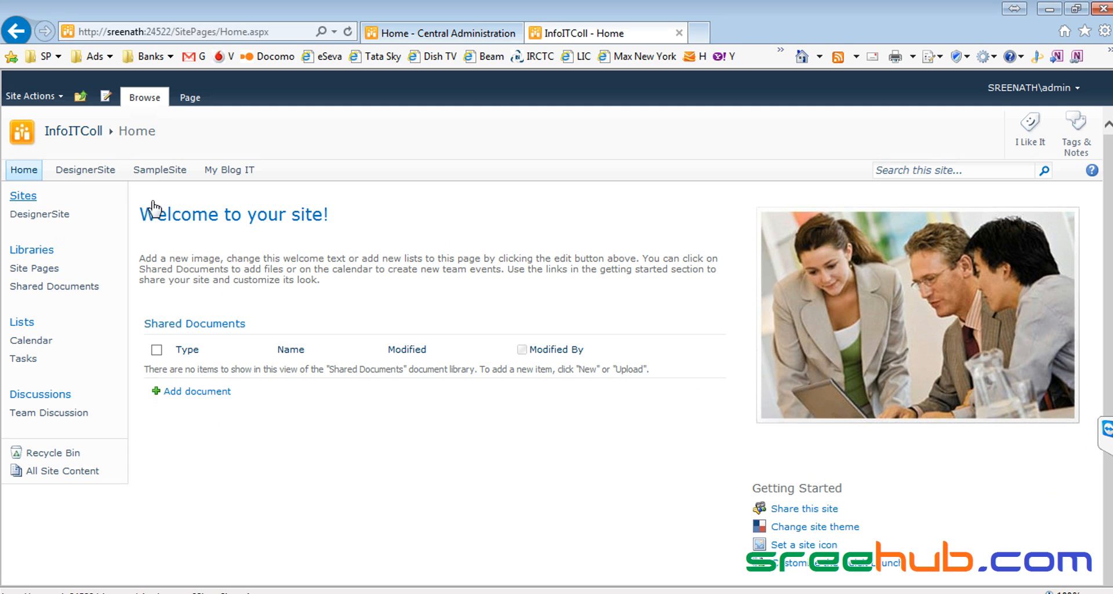
{"action": "left_click", "coordinate": [160, 169]}
{"action": "left_click", "coordinate": [99, 170]}
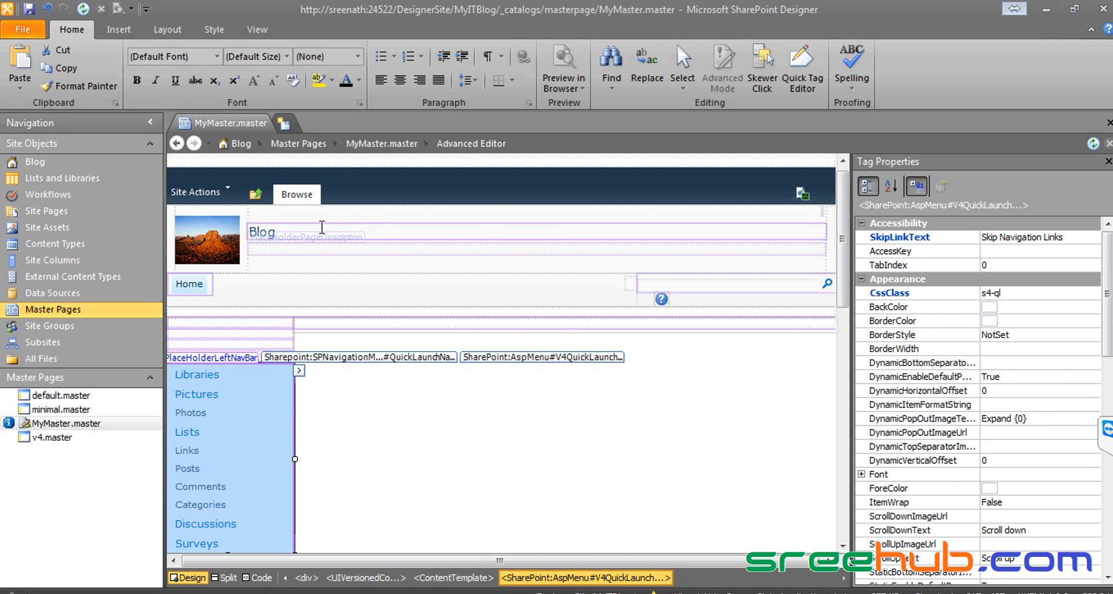
Step: Give the td.s4-titlelogo logo cell a teal #008080 background colour
{"action": "left_click", "coordinate": [291, 229]}
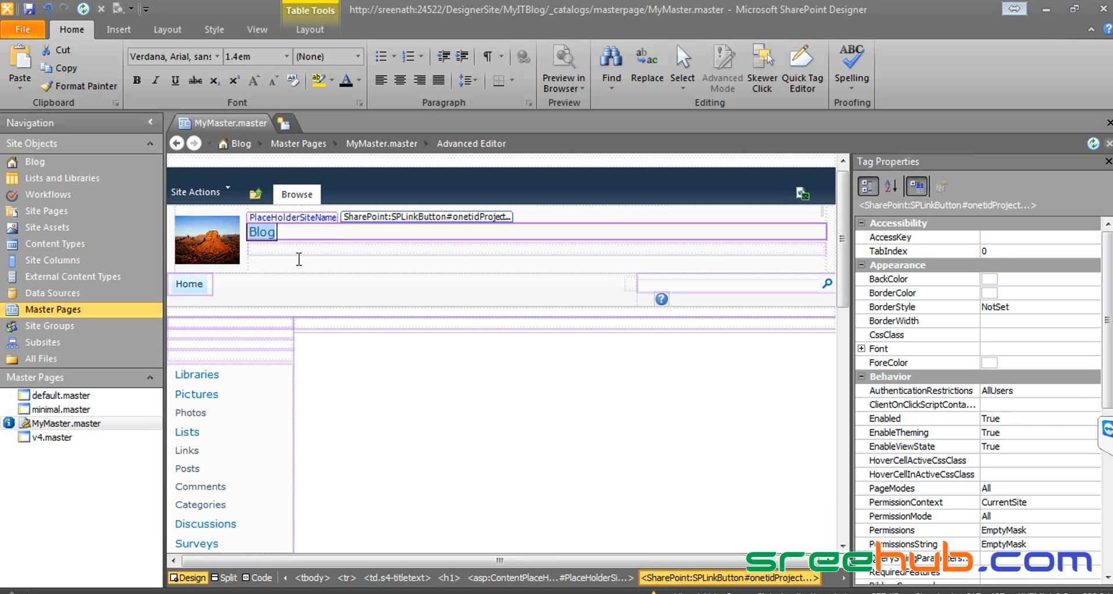
{"action": "left_click", "coordinate": [297, 262]}
{"action": "left_click", "coordinate": [230, 265]}
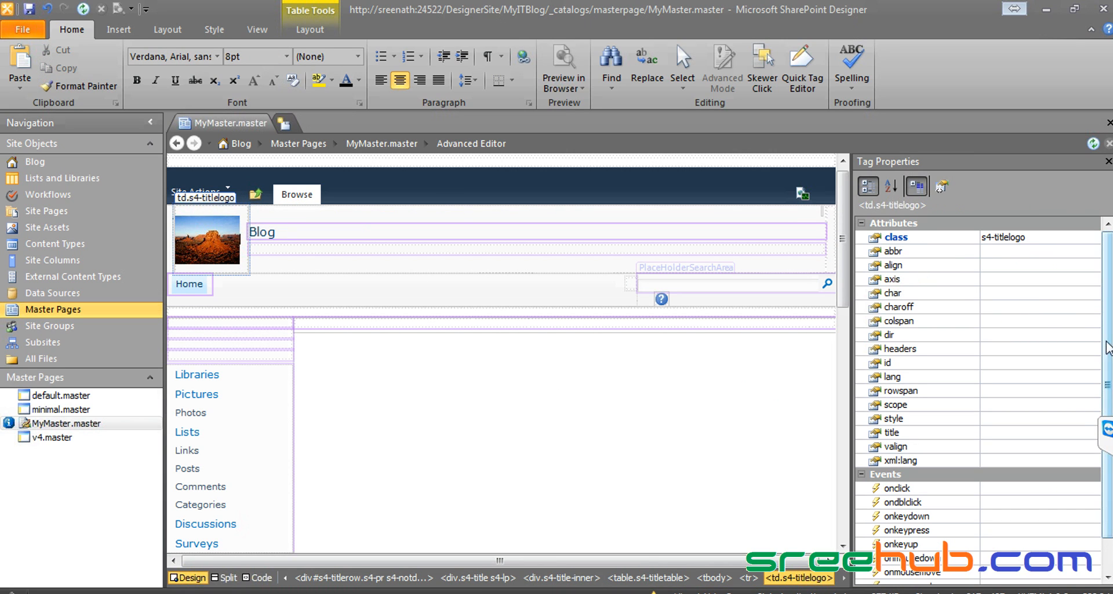
{"action": "left_click", "coordinate": [1079, 421]}
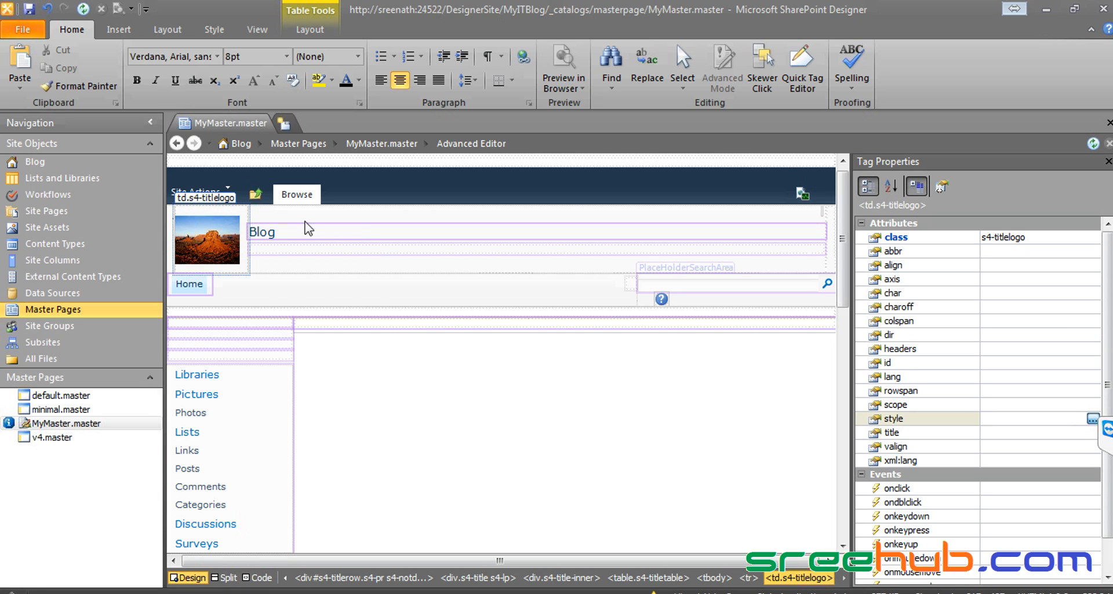
{"action": "left_click", "coordinate": [357, 179]}
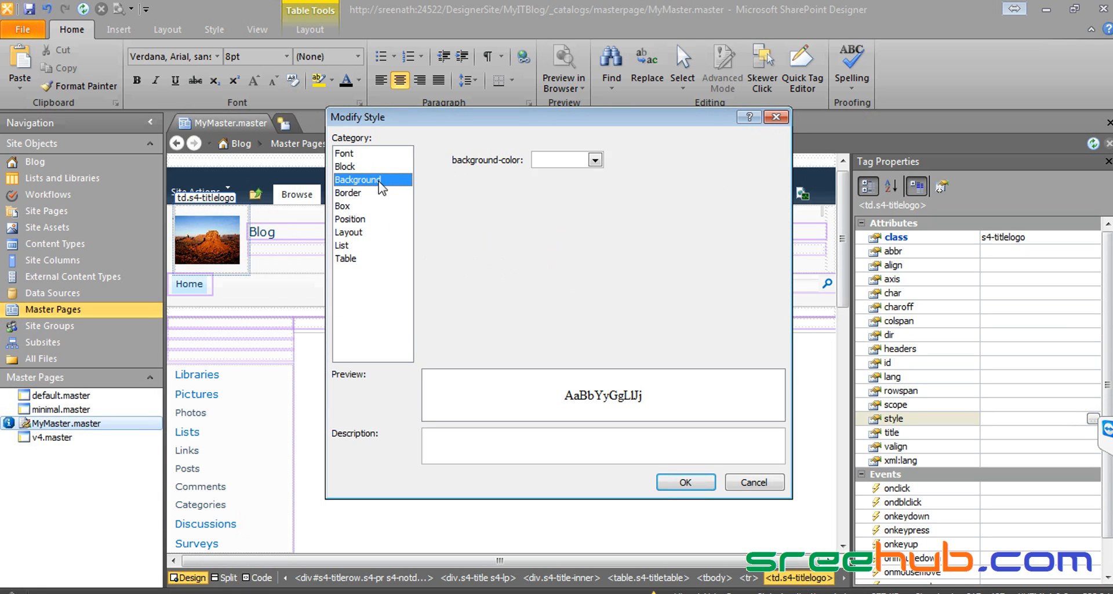
{"action": "left_click", "coordinate": [595, 159]}
{"action": "left_click", "coordinate": [619, 180]}
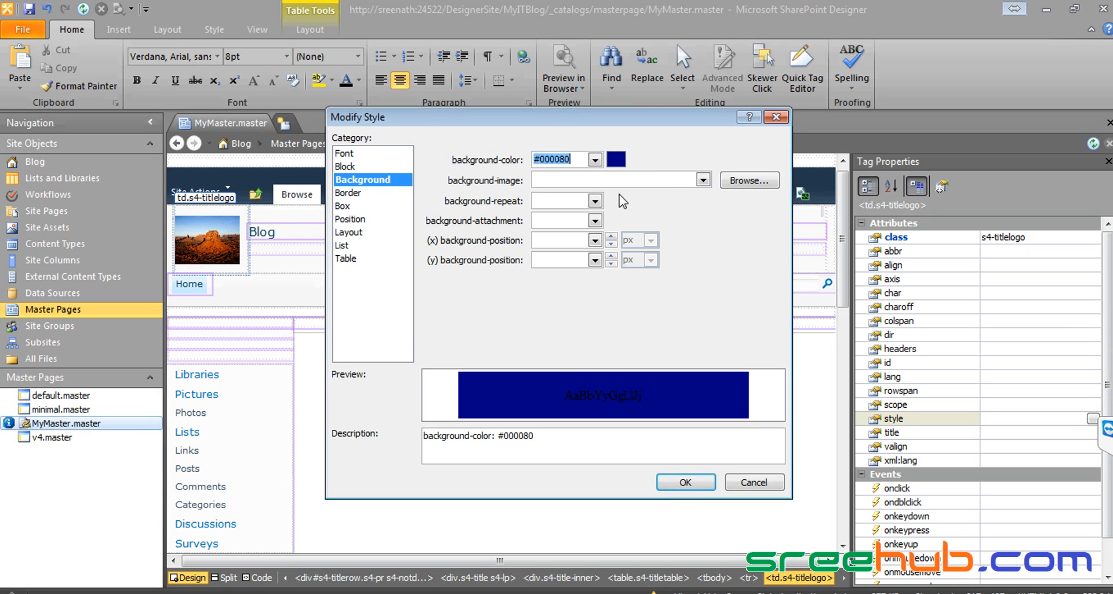
{"action": "left_click", "coordinate": [595, 159]}
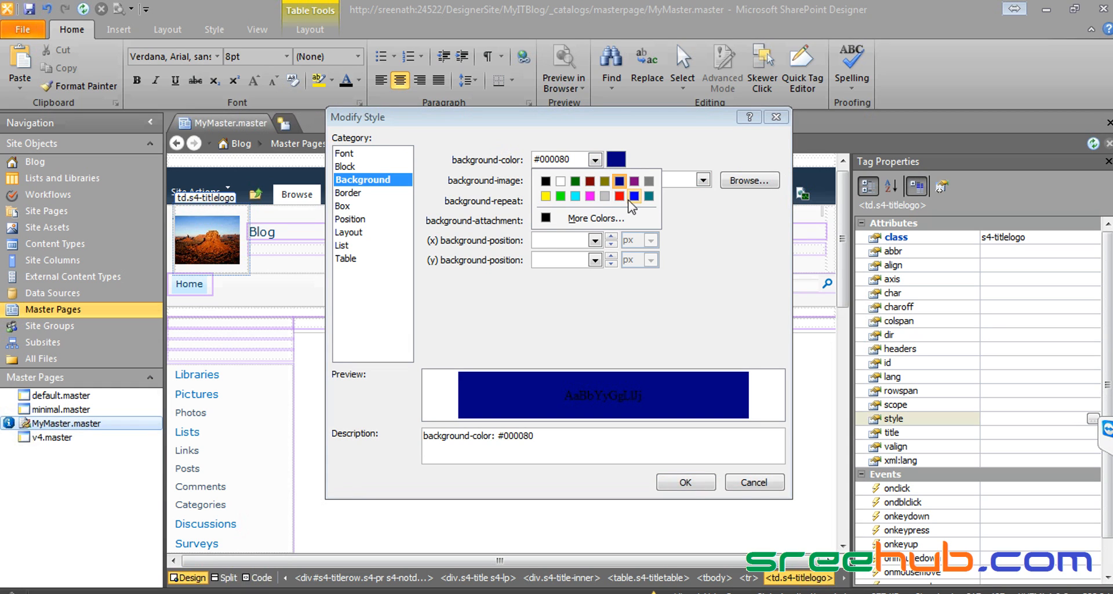
{"action": "left_click", "coordinate": [649, 196]}
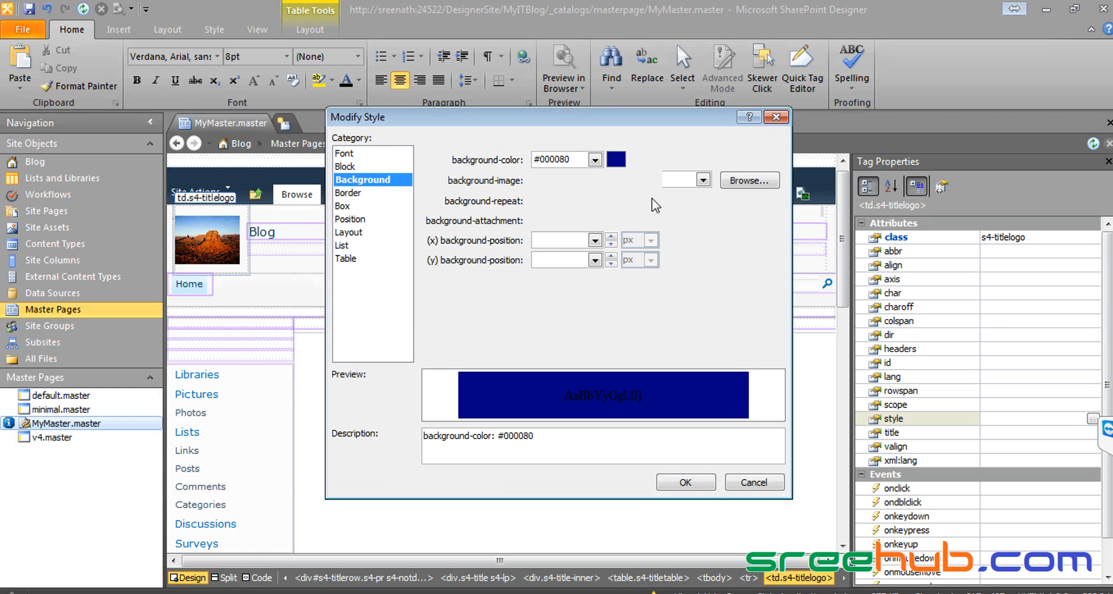
{"action": "left_click", "coordinate": [684, 482]}
Step: Give the td.s4-titletext title cell a teal #008080 background and save MyMaster.master
{"action": "left_click", "coordinate": [315, 242]}
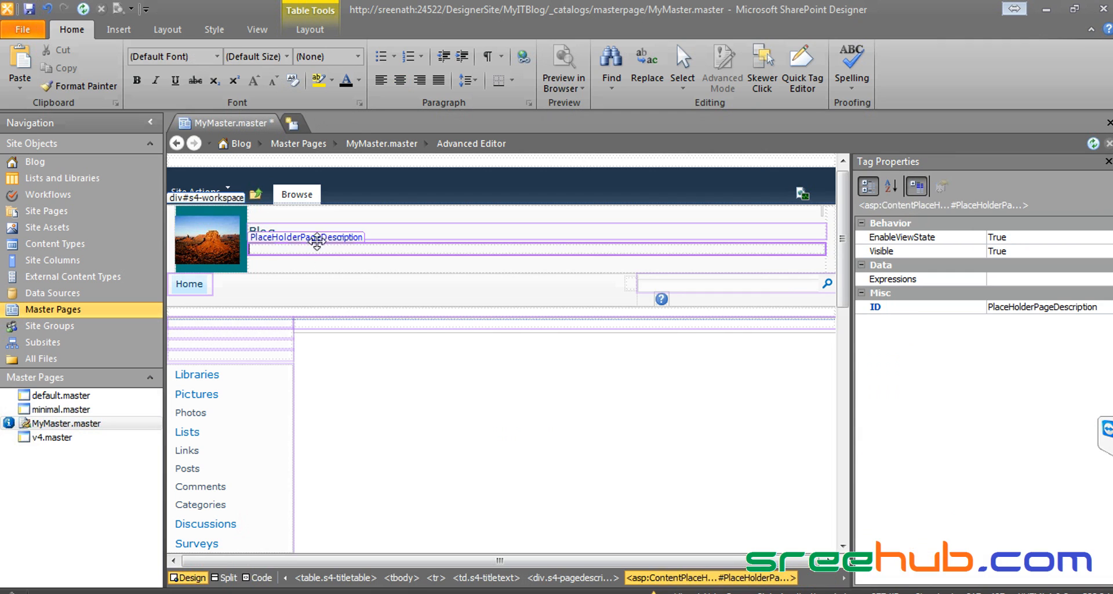
{"action": "left_click", "coordinate": [323, 217]}
{"action": "left_click", "coordinate": [352, 234]}
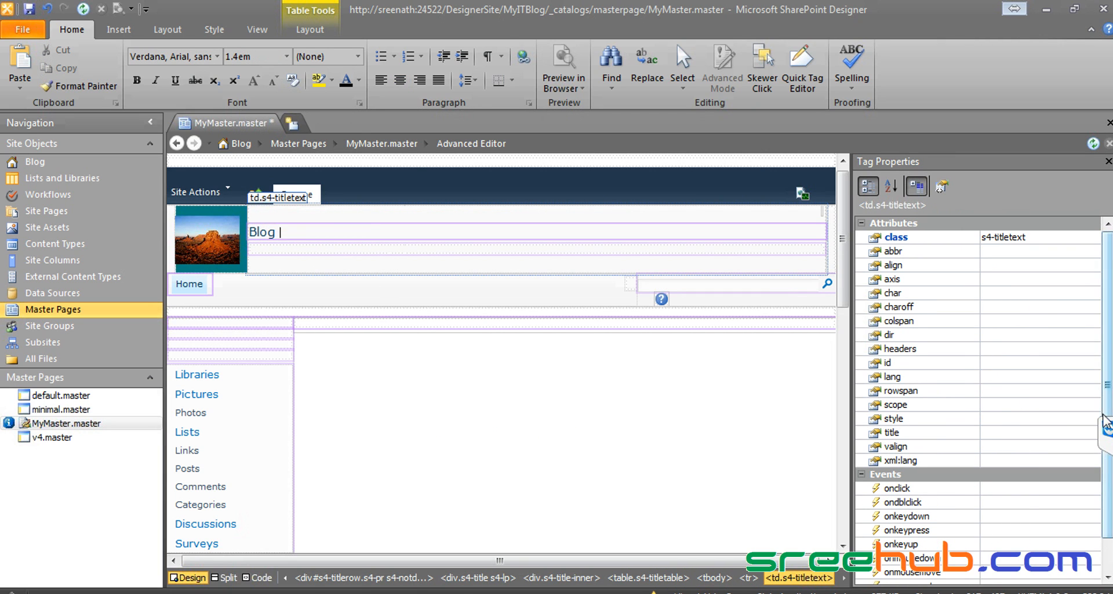
{"action": "left_click", "coordinate": [1043, 417]}
{"action": "left_click", "coordinate": [1092, 418]}
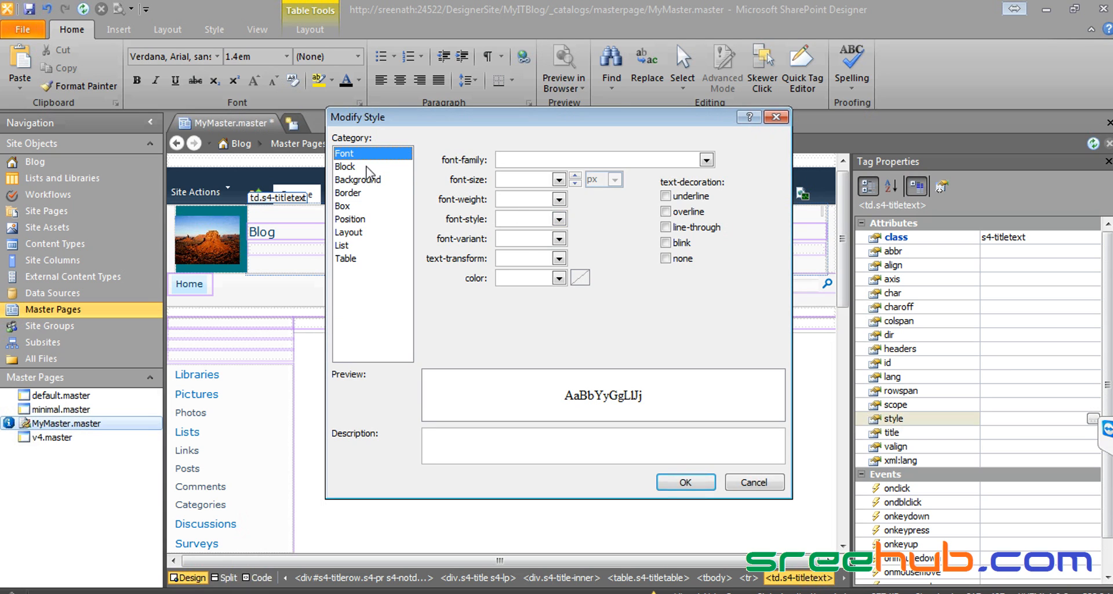
{"action": "left_click", "coordinate": [362, 179]}
{"action": "left_click", "coordinate": [595, 159]}
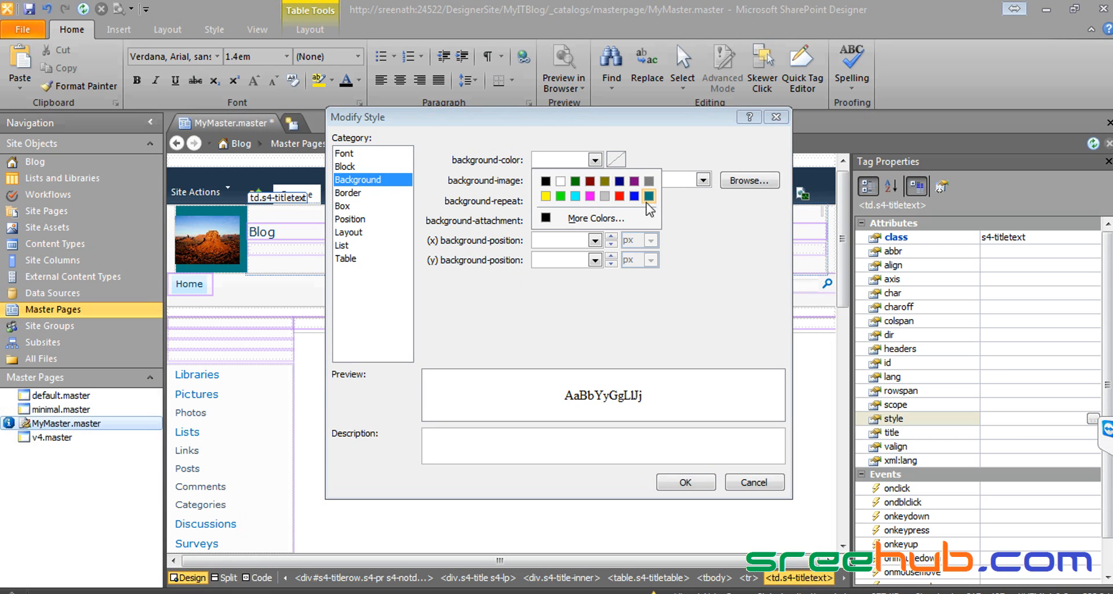
{"action": "left_click", "coordinate": [653, 207]}
{"action": "left_click", "coordinate": [677, 481]}
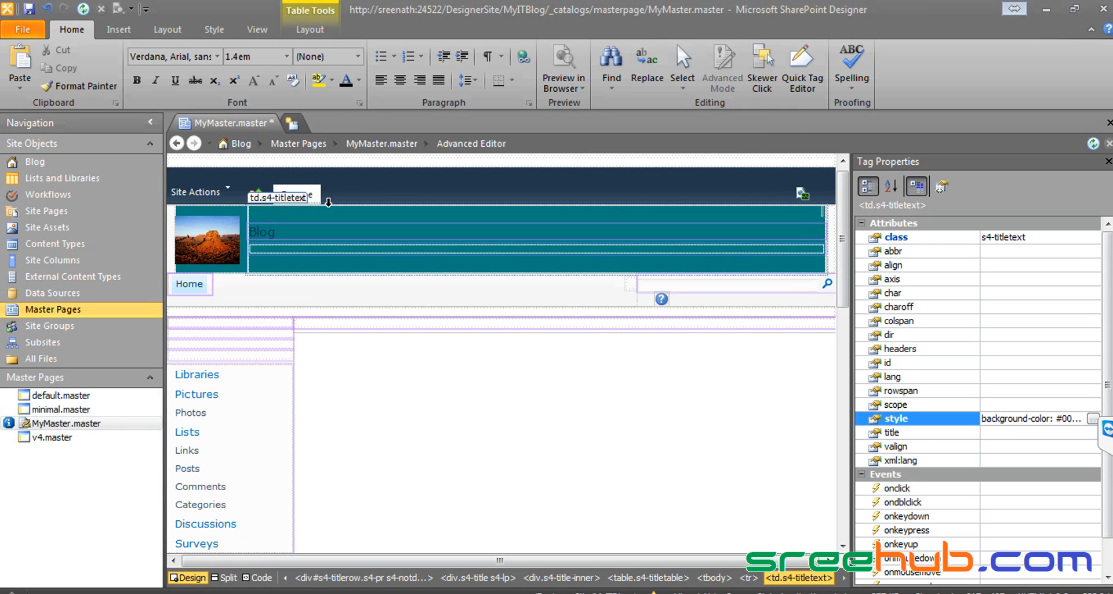
{"action": "left_click", "coordinate": [27, 9]}
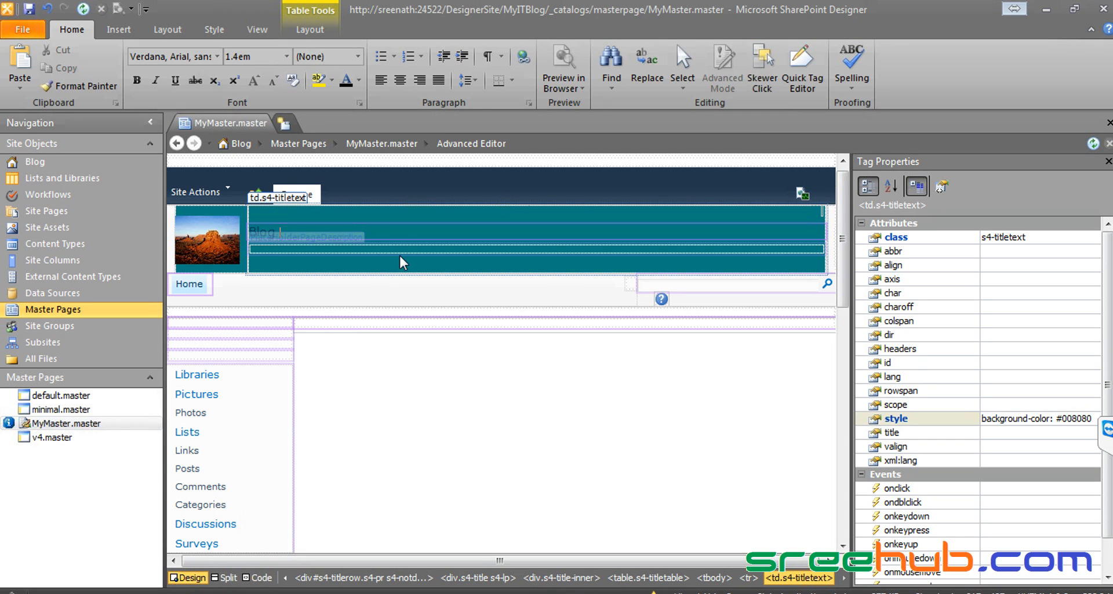
{"action": "left_click", "coordinate": [145, 592]}
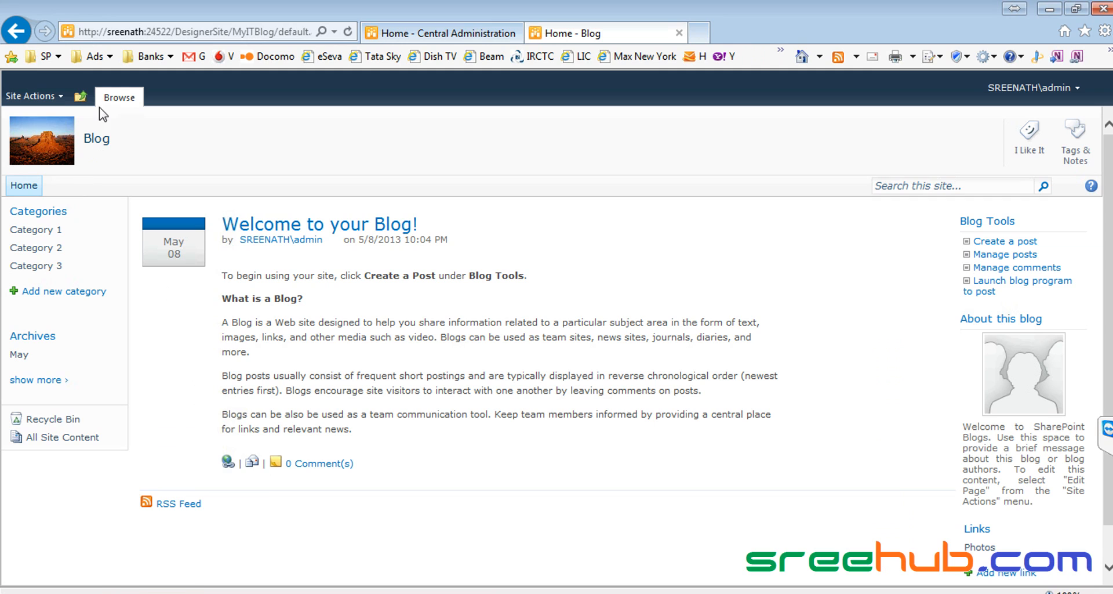
Step: Recheck the teal-bannered blog via Navigate Up, InfoITColl, SampleSite and the My Blog IT links
{"action": "left_click", "coordinate": [80, 96]}
{"action": "left_click", "coordinate": [107, 138]}
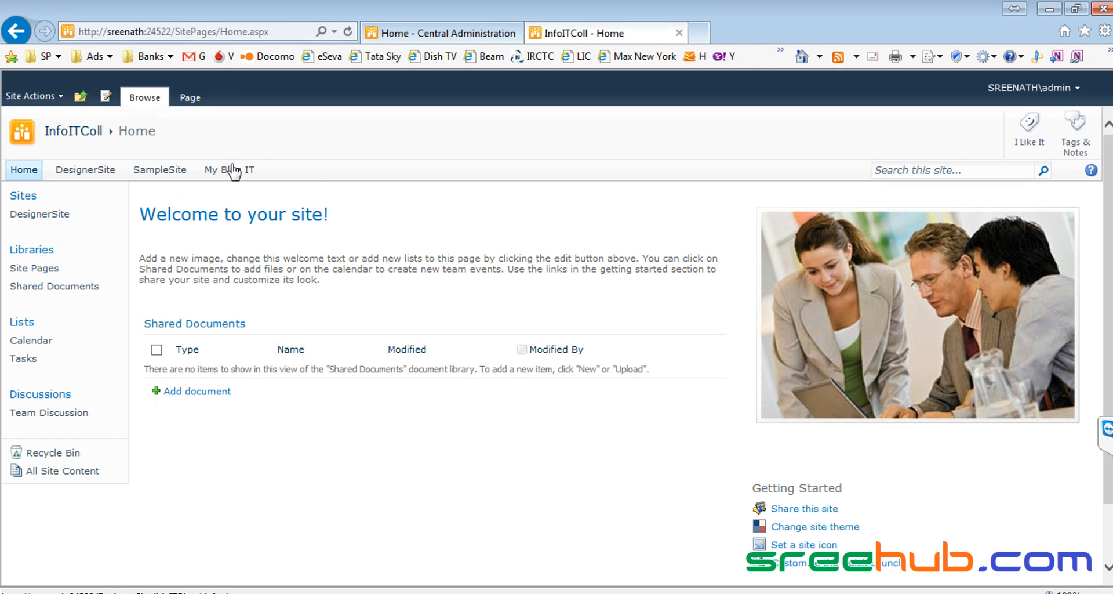
{"action": "left_click", "coordinate": [234, 169]}
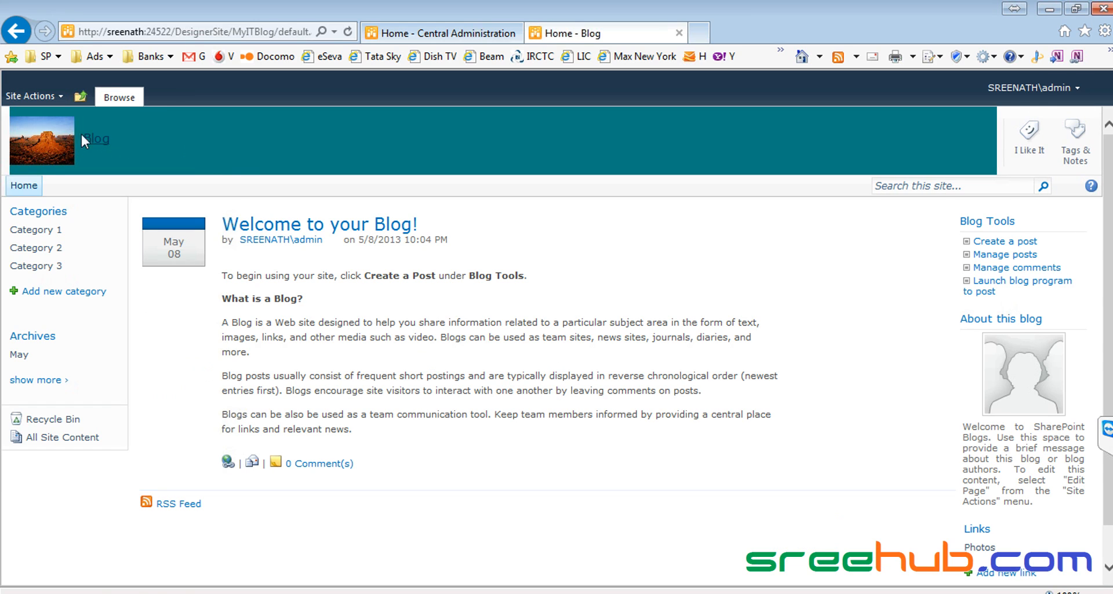
{"action": "left_click", "coordinate": [78, 99]}
{"action": "left_click", "coordinate": [109, 138]}
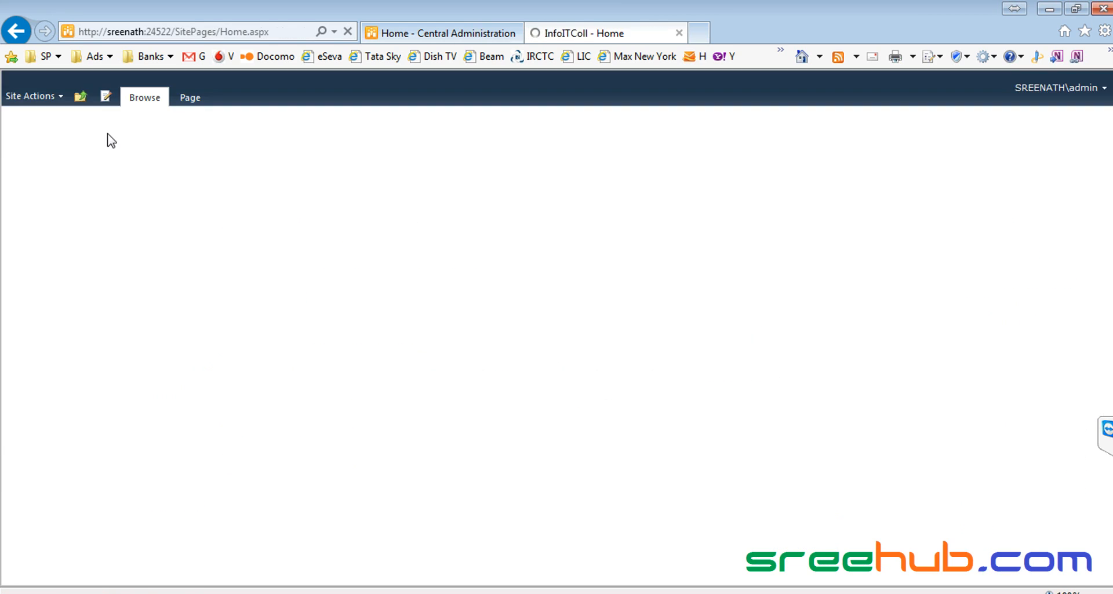
{"action": "left_click", "coordinate": [156, 172]}
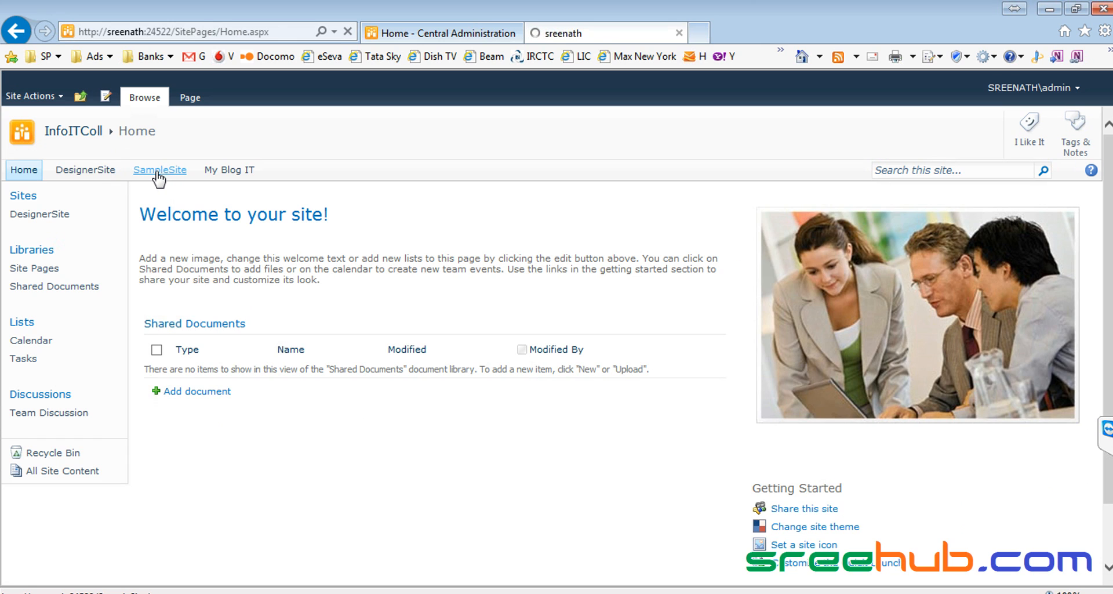
{"action": "left_click", "coordinate": [99, 172]}
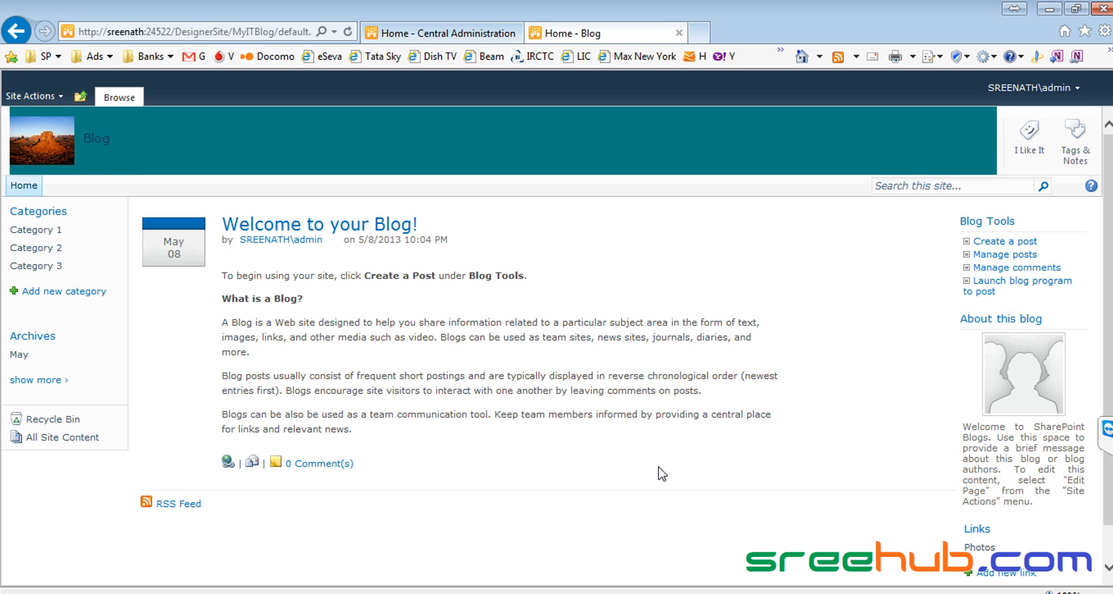
{"action": "left_click", "coordinate": [179, 26]}
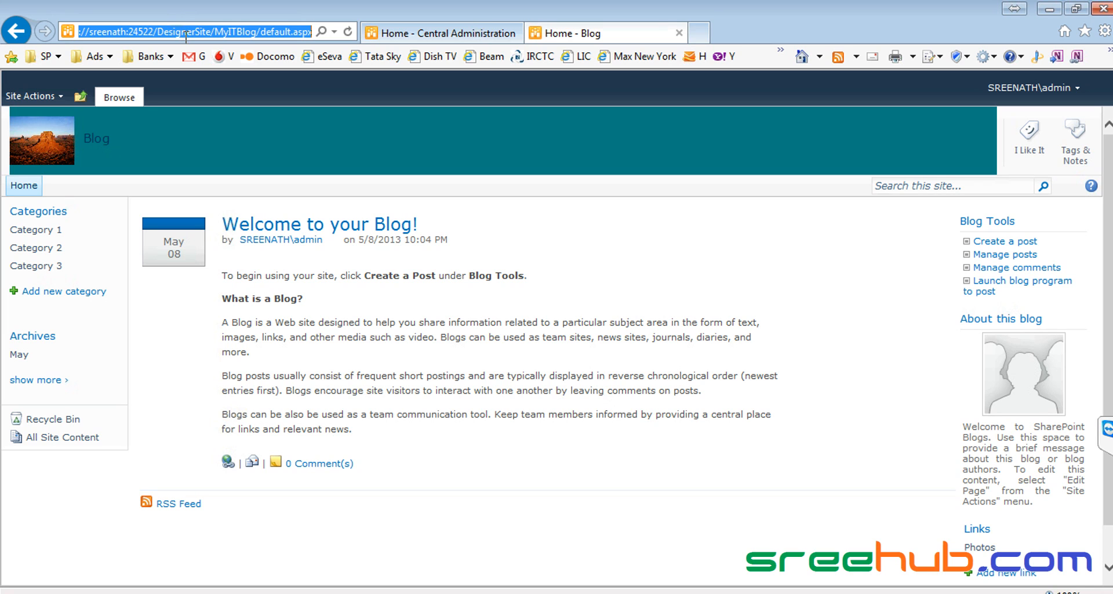
{"action": "left_click", "coordinate": [847, 592]}
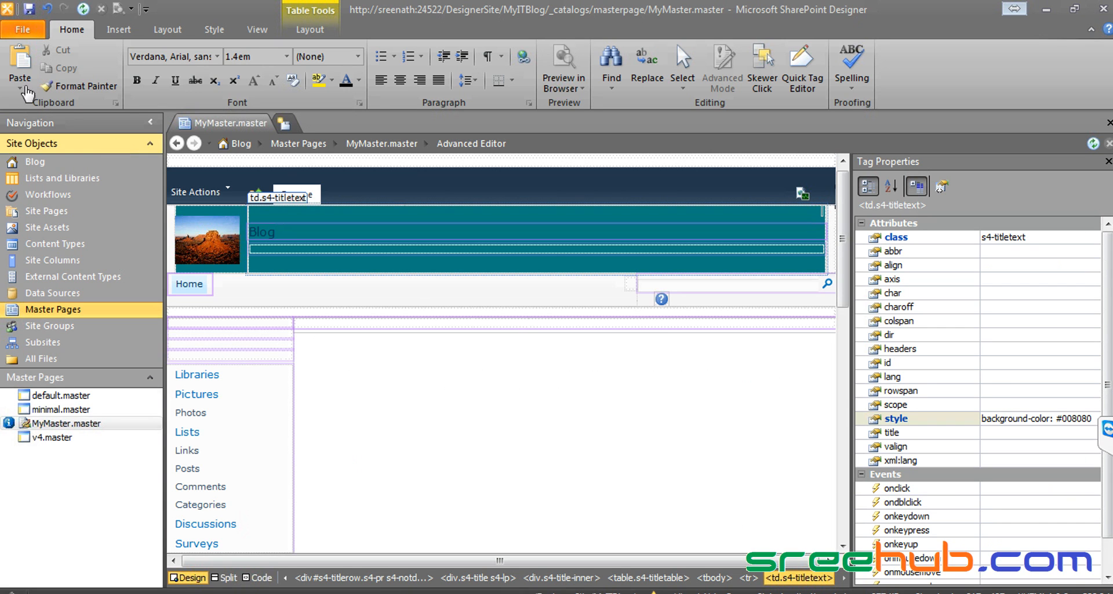
Step: Save MyMaster.master, close all editor tabs, view Subsites, and close the MyITBlog window
{"action": "left_click", "coordinate": [29, 9]}
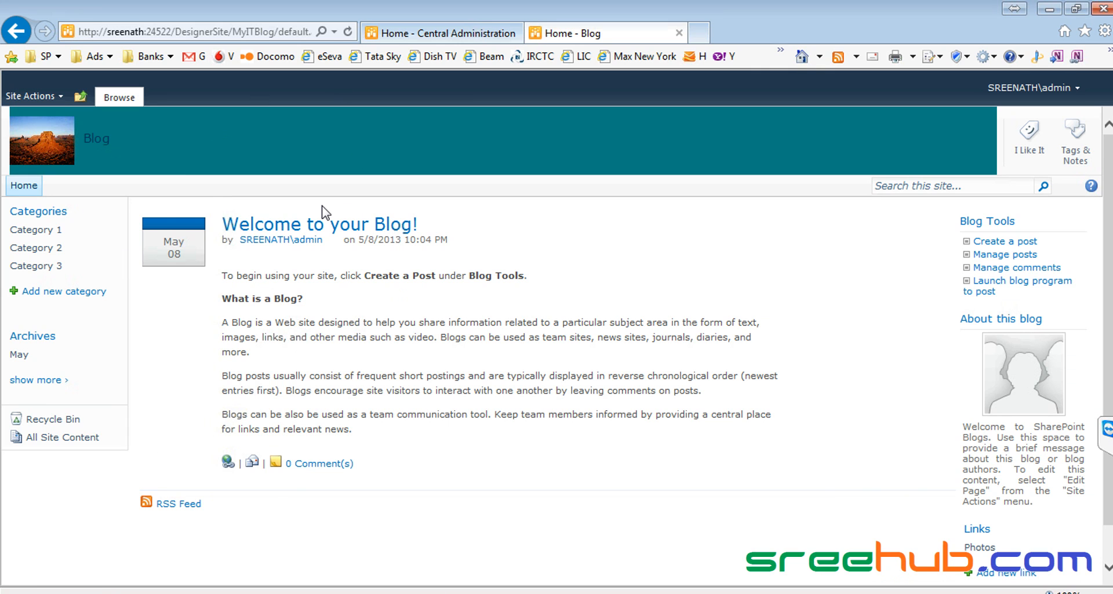
{"action": "key", "text": "alt+Tab"}
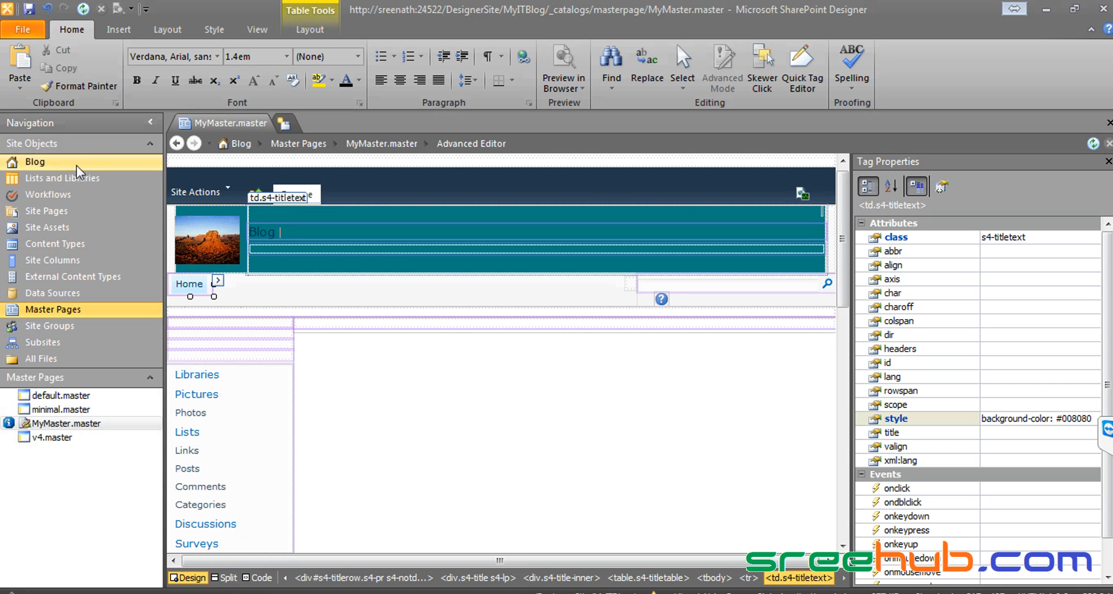
{"action": "right_click", "coordinate": [236, 123]}
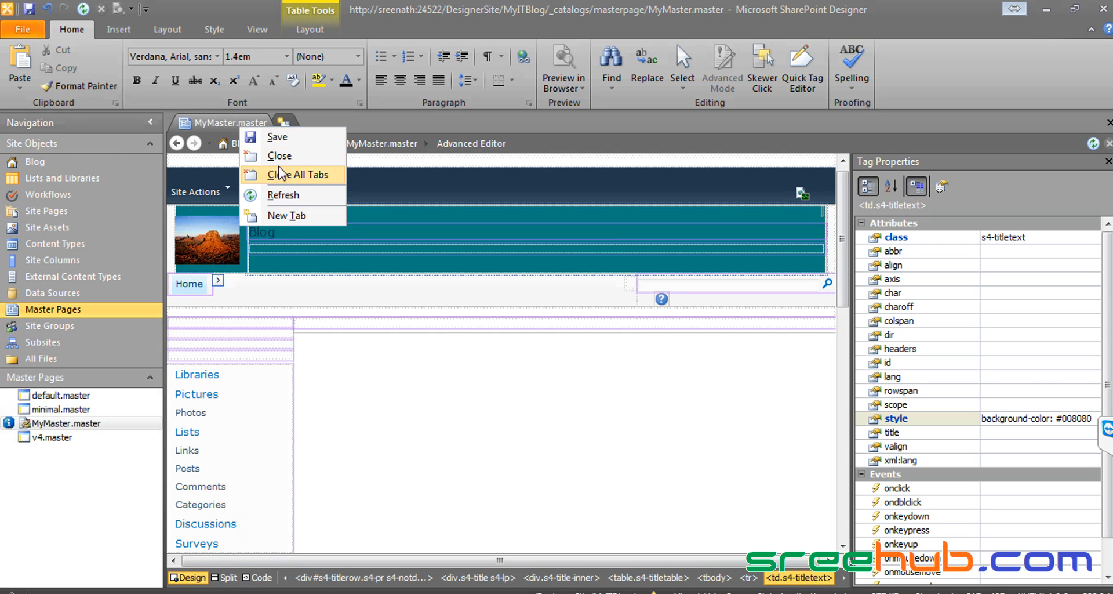
{"action": "left_click", "coordinate": [273, 176]}
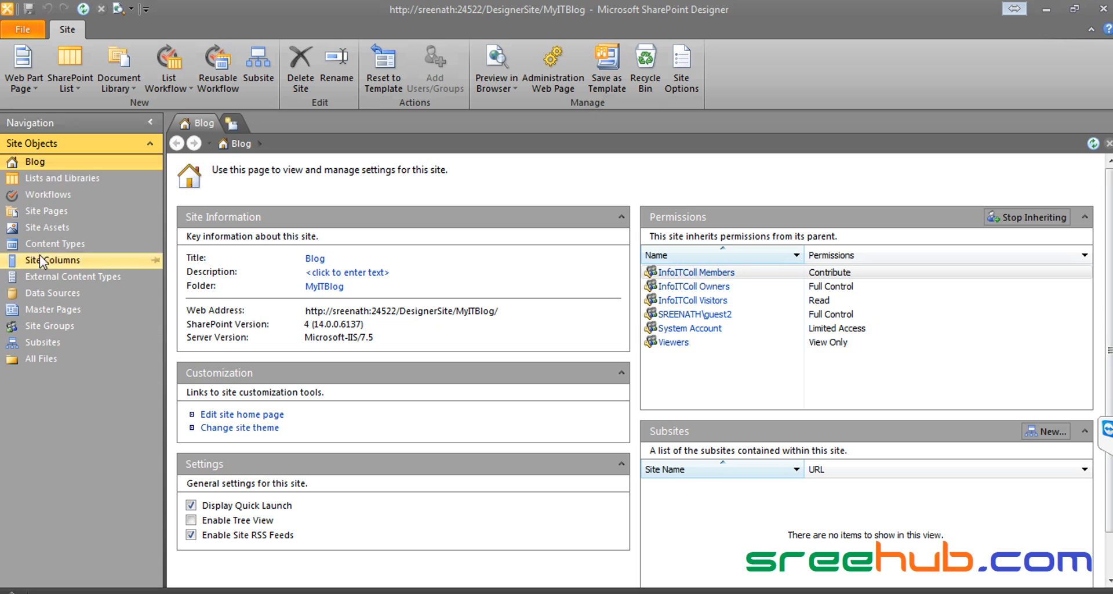
{"action": "left_click", "coordinate": [45, 342]}
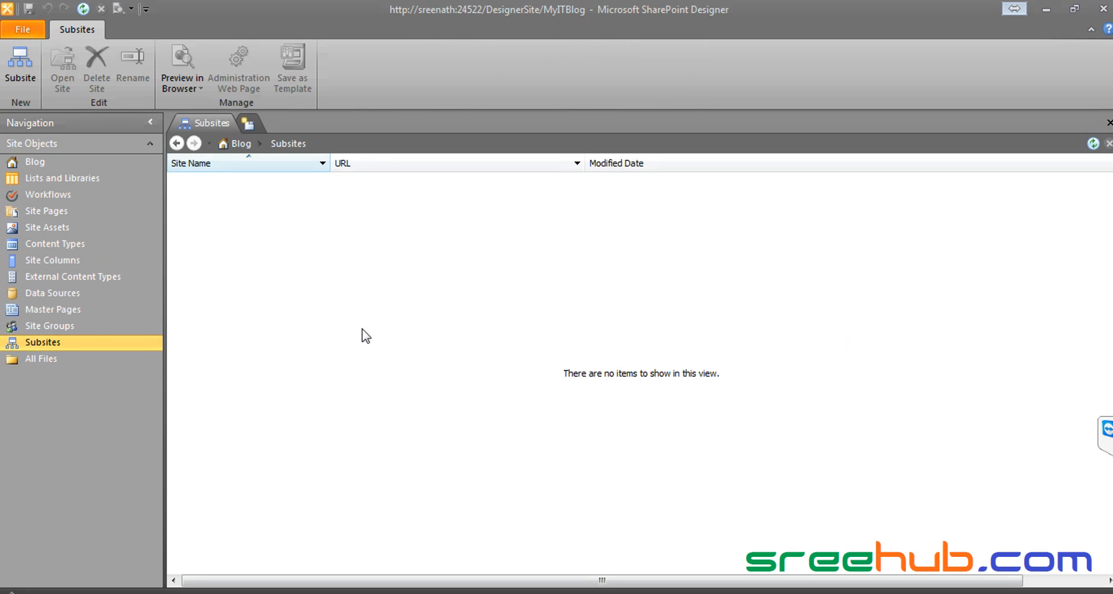
{"action": "left_click", "coordinate": [1102, 10]}
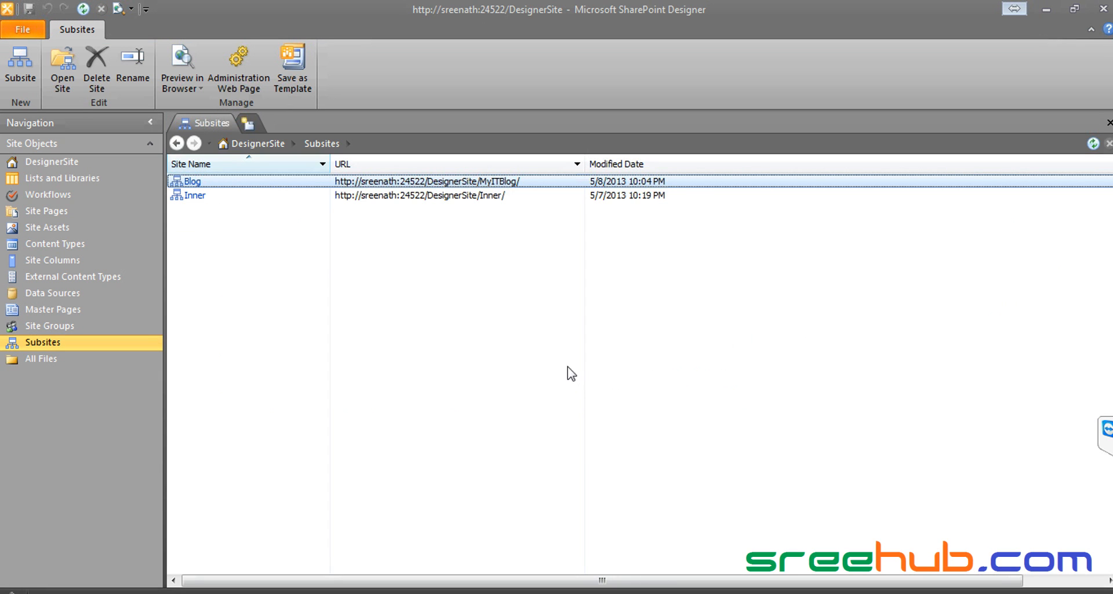
Step: Refresh the DesignerSite subsites list so the Blog shows modified 5/8/2013 10:11 PM
{"action": "left_click", "coordinate": [89, 10]}
Step: Bring the Blog home page forward in Internet Explorer and reload it from its title
{"action": "left_click", "coordinate": [130, 592]}
{"action": "left_click", "coordinate": [131, 582]}
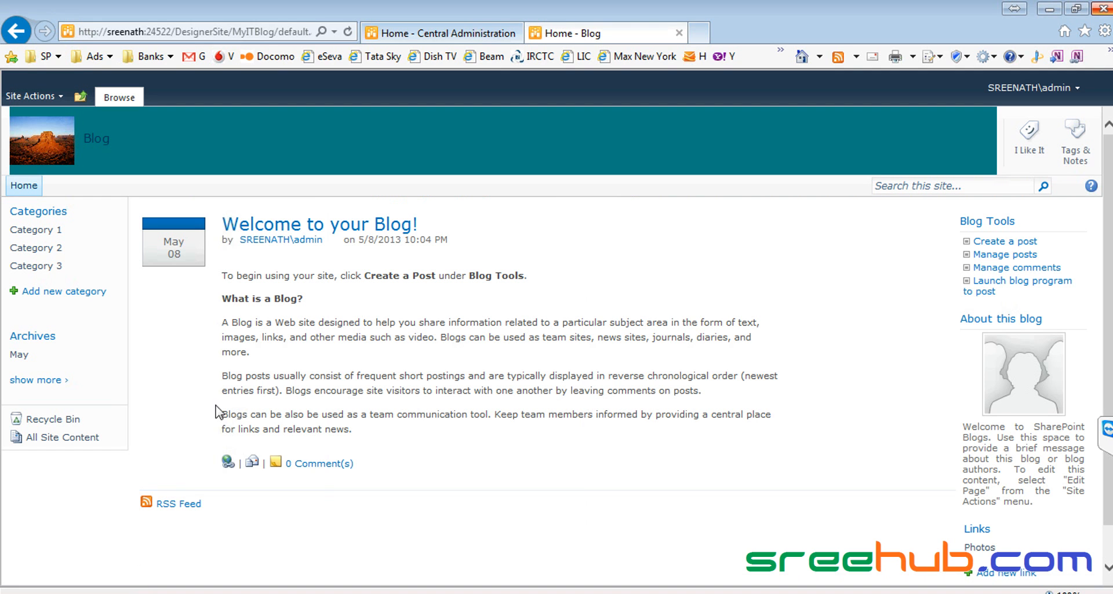
{"action": "left_click", "coordinate": [98, 140]}
Step: Look over the teal banner and Welcome to your Blog post, then bring up Site Actions
{"action": "left_click_drag", "start_coordinate": [803, 157], "coordinate": [5, 133]}
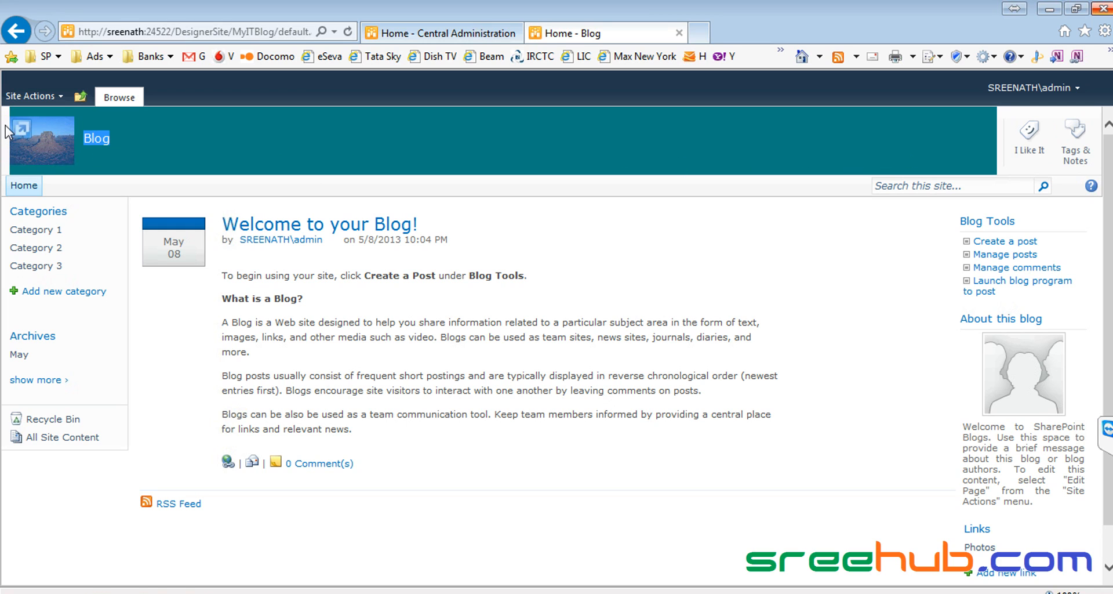
{"action": "left_click_drag", "start_coordinate": [476, 534], "coordinate": [224, 219]}
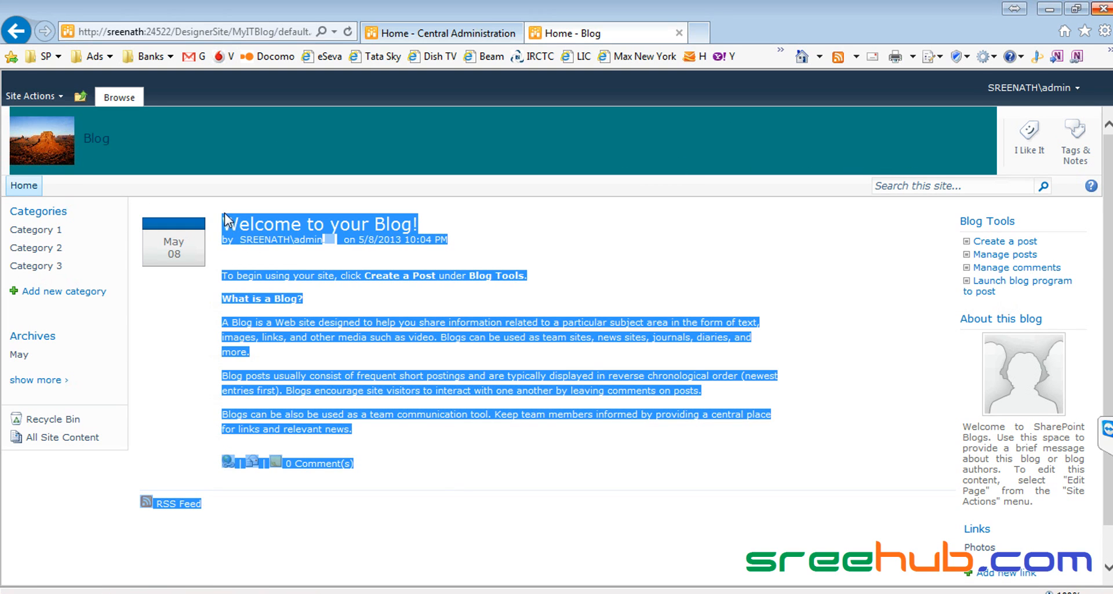
{"action": "left_click", "coordinate": [136, 318]}
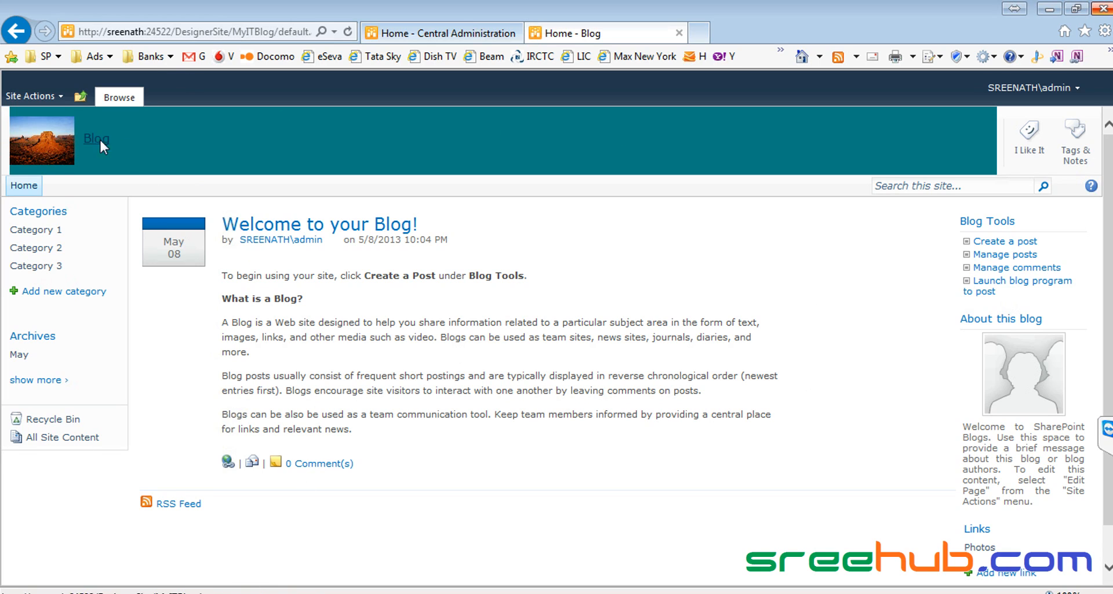
{"action": "left_click", "coordinate": [212, 152]}
{"action": "left_click_drag", "start_coordinate": [835, 145], "coordinate": [3, 146]}
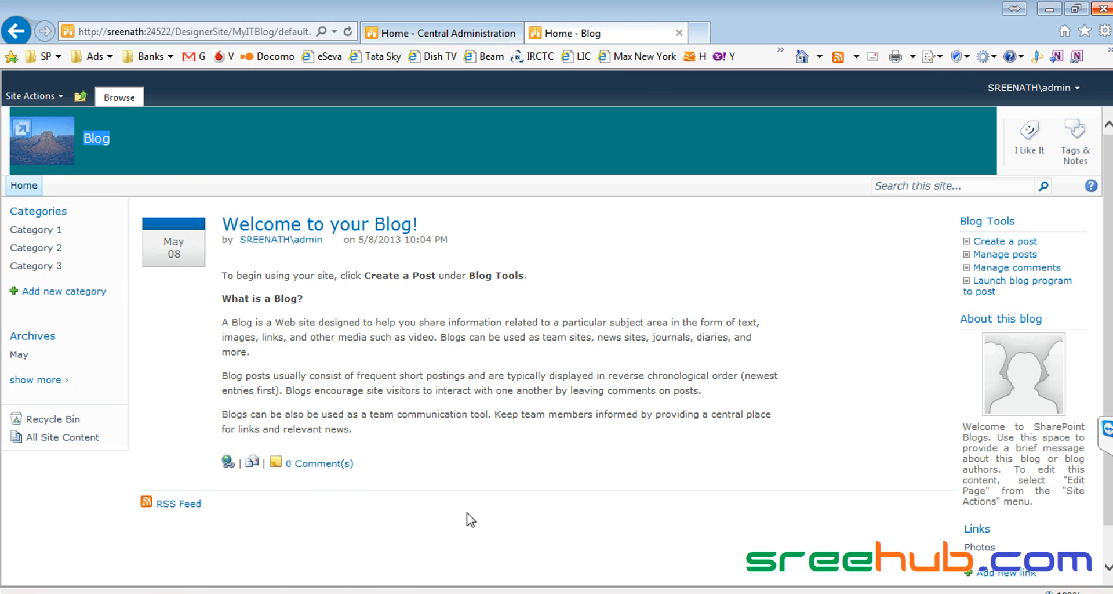
{"action": "left_click_drag", "start_coordinate": [467, 517], "coordinate": [226, 239]}
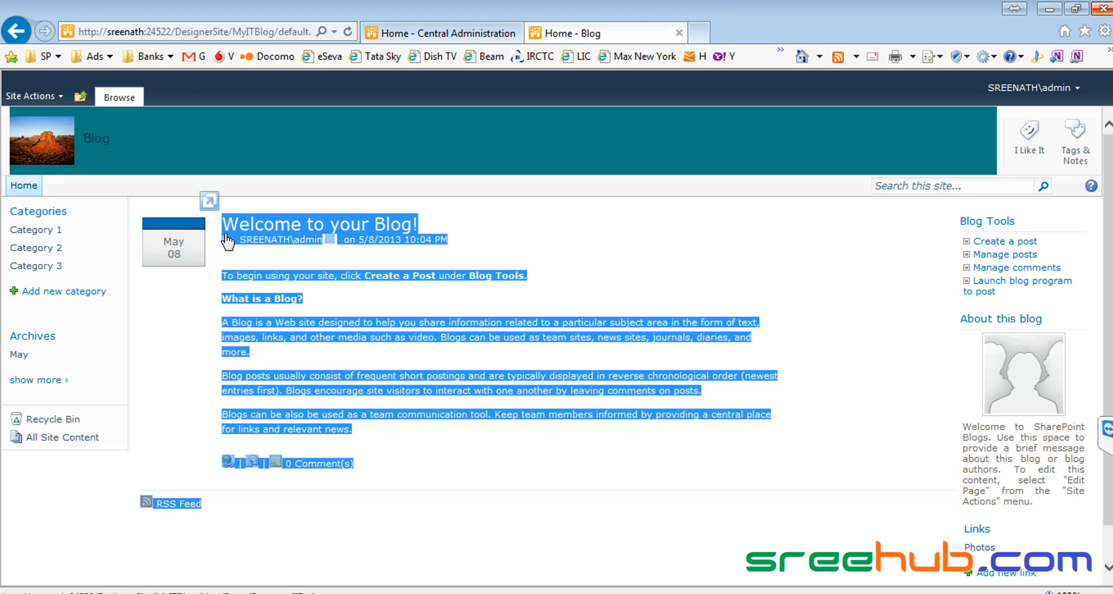
{"action": "left_click", "coordinate": [156, 352]}
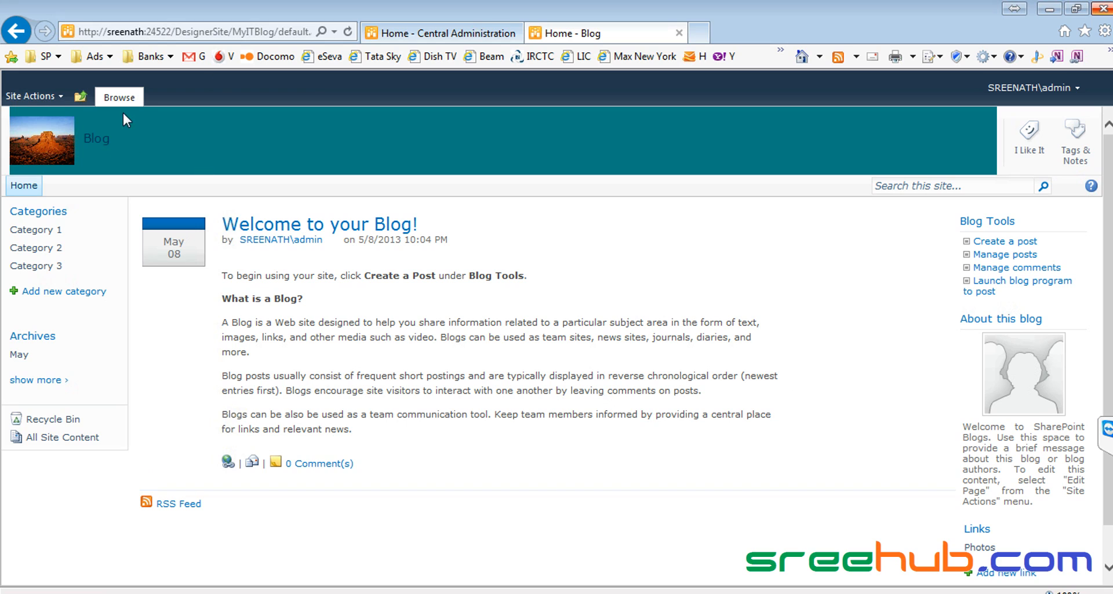
{"action": "left_click", "coordinate": [17, 99]}
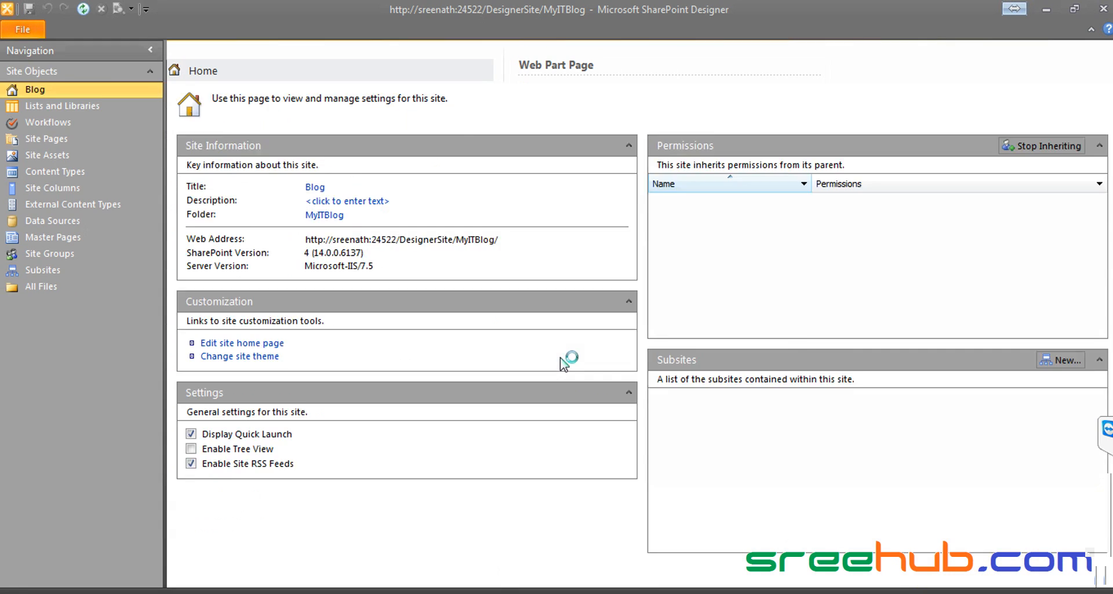
Step: Cycle through the open Designer and browser windows, ending on the Blog site's summary page
{"action": "key", "text": "alt+Tab"}
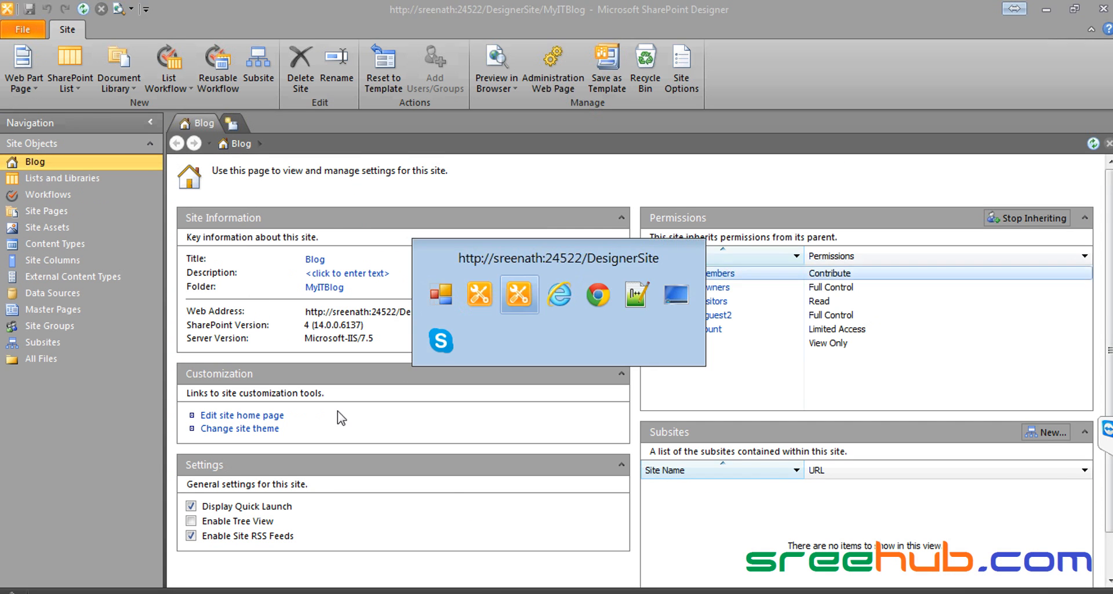
{"action": "key", "text": "alt+Tab"}
{"action": "key", "text": "alt+Tab"}
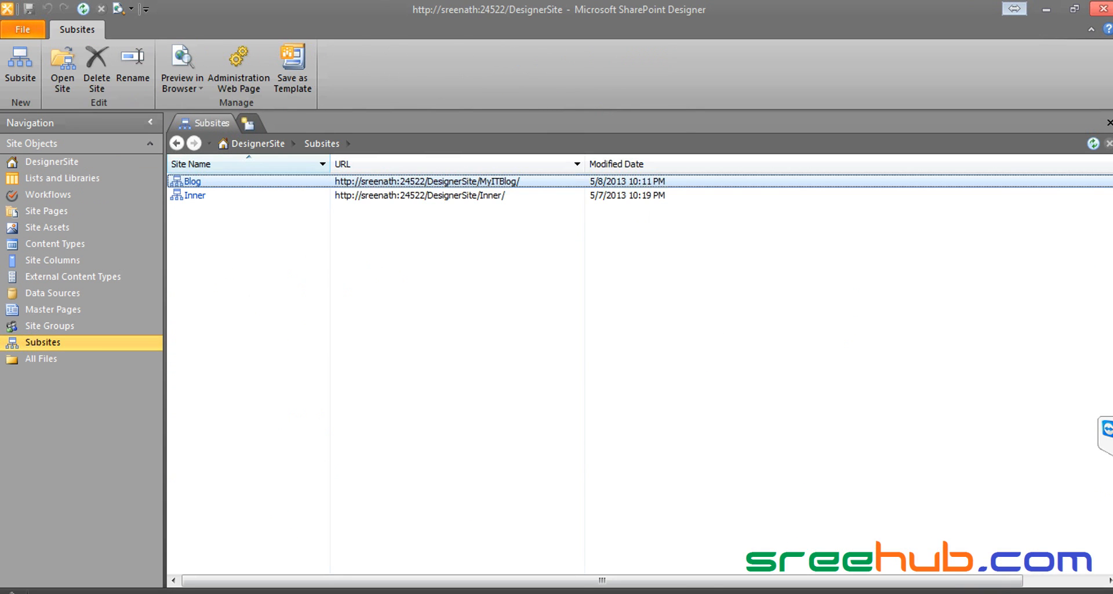
{"action": "left_click", "coordinate": [1107, 8]}
{"action": "key", "text": "alt+Tab"}
{"action": "key", "text": "alt+Tab"}
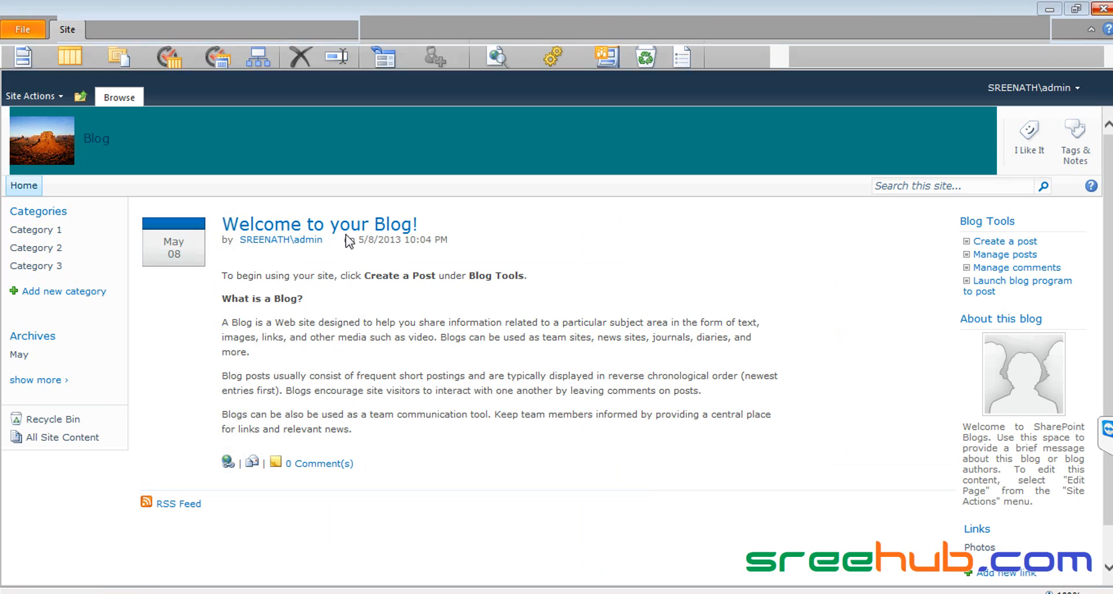
{"action": "key", "text": "alt+Tab"}
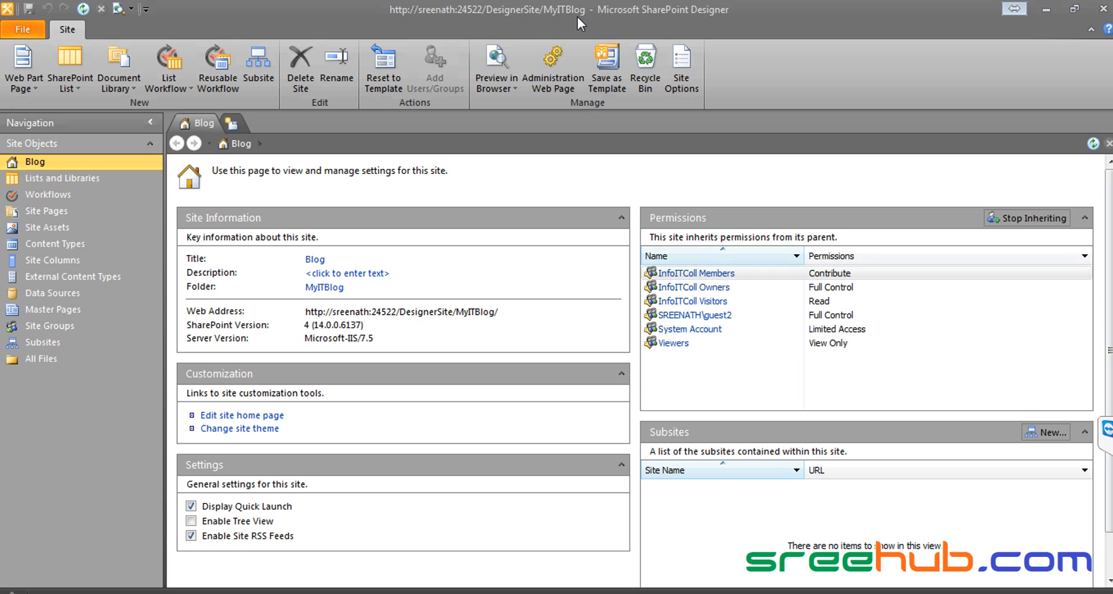
{"action": "key", "text": "alt+Tab"}
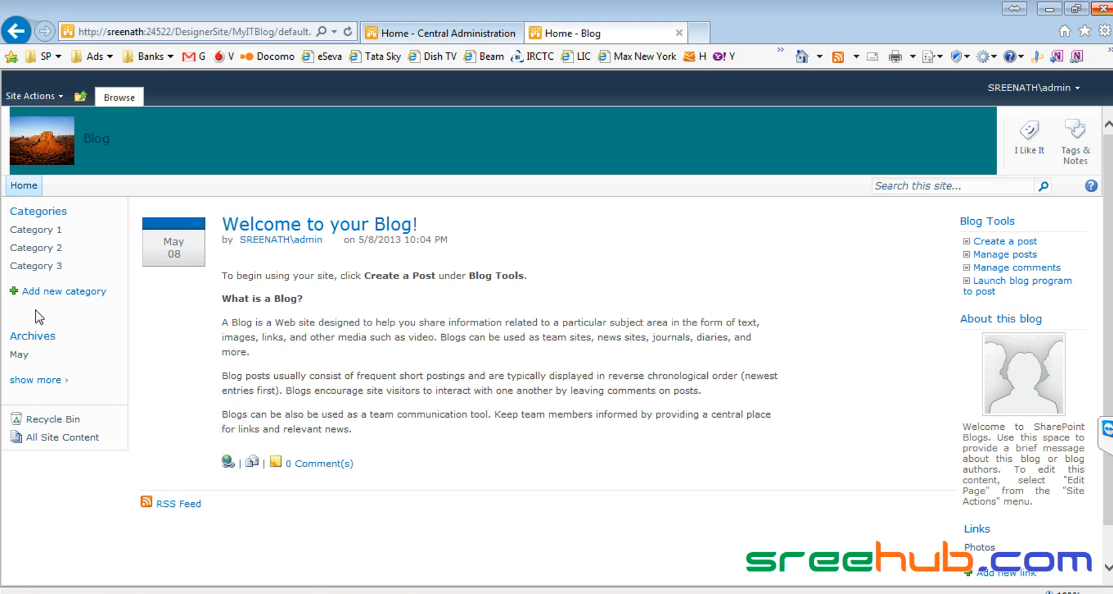
{"action": "key", "text": "alt+Tab"}
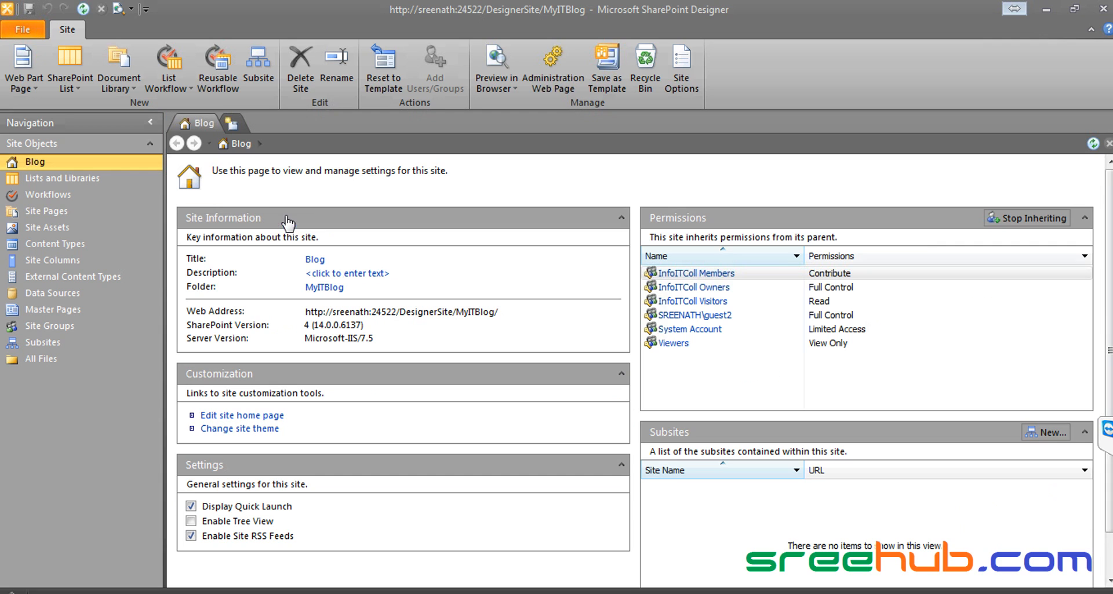
Step: Create a new SharePoint custom list named BlogList in the Blog site
{"action": "left_click", "coordinate": [77, 178]}
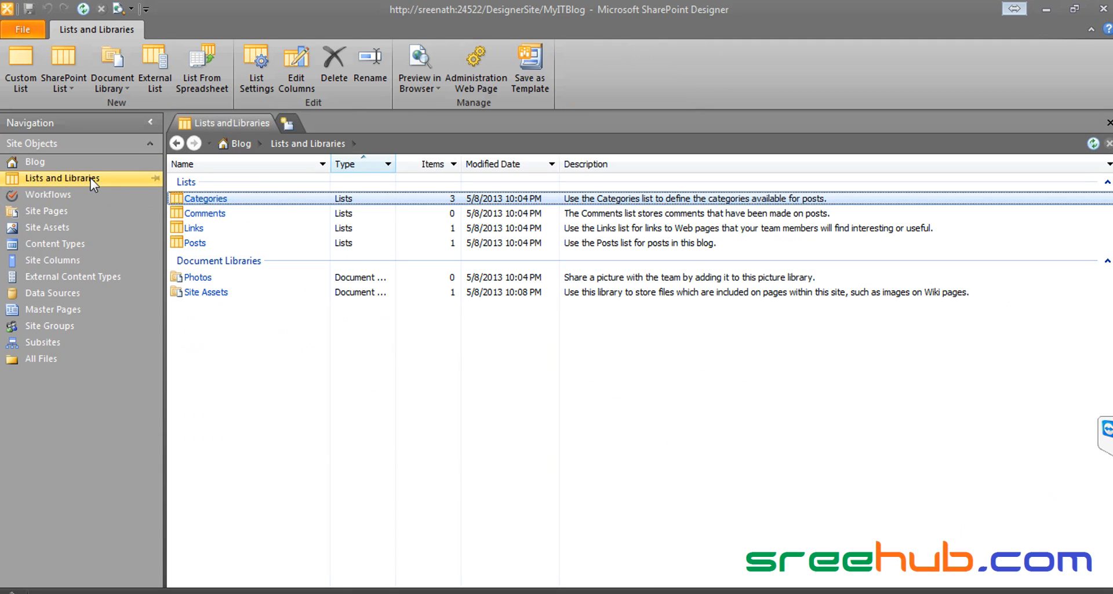
{"action": "left_click", "coordinate": [60, 72]}
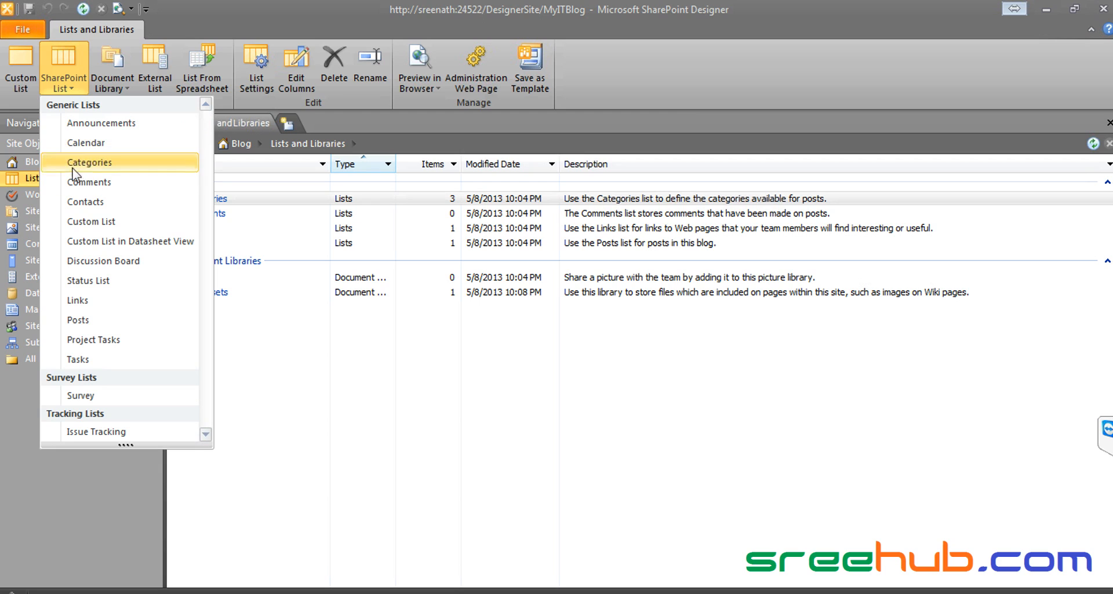
{"action": "left_click", "coordinate": [102, 222]}
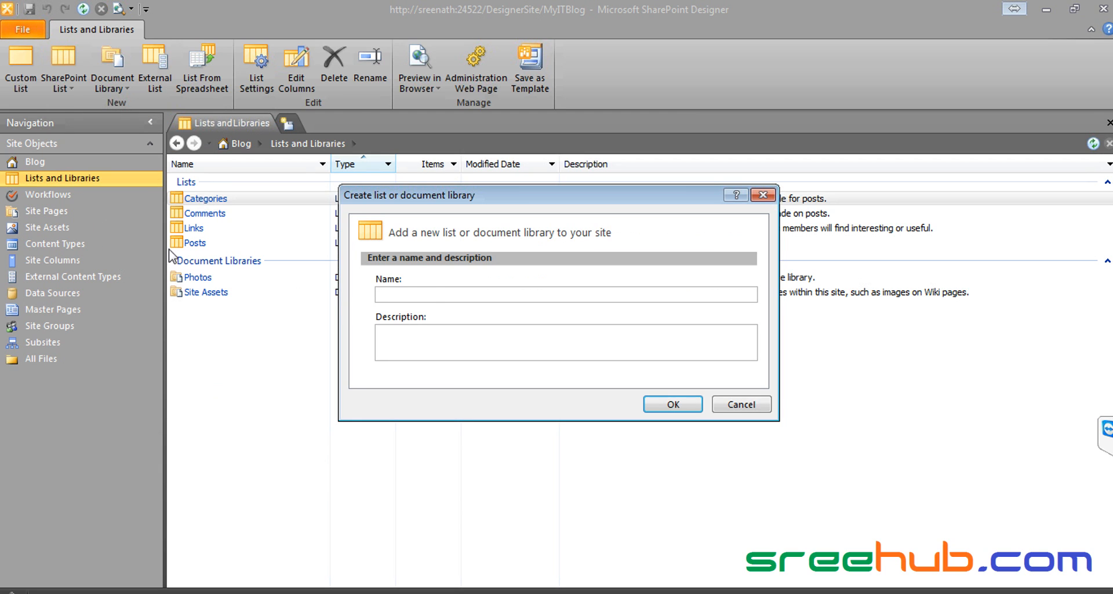
{"action": "left_click", "coordinate": [432, 293]}
{"action": "type", "text": "BlogList"}
{"action": "left_click", "coordinate": [657, 403]}
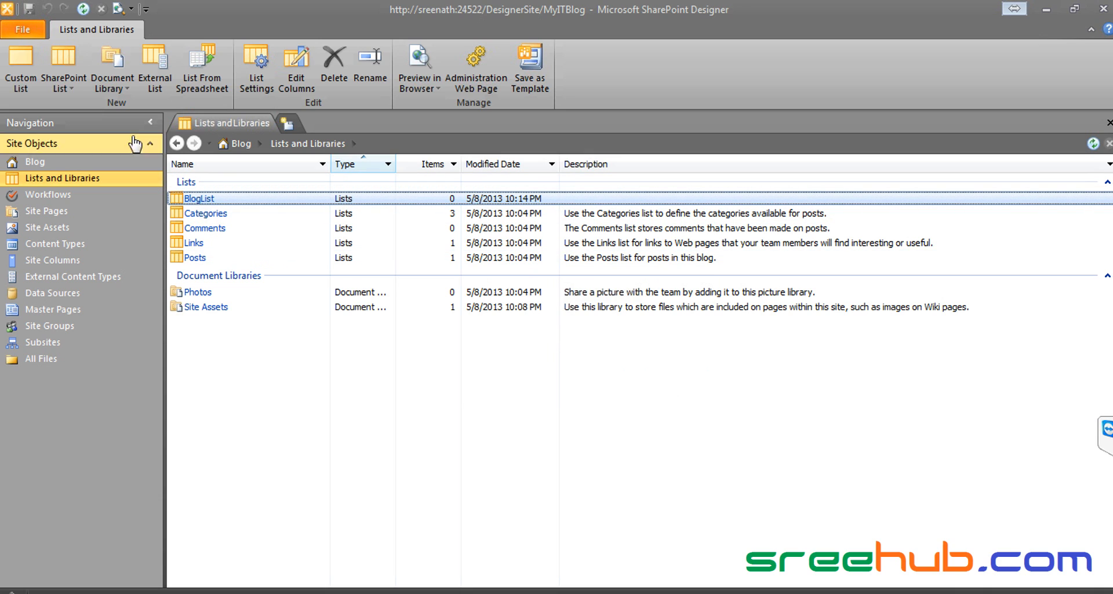
Step: Keep the BlogList name, refresh the Lists and Libraries view, and return to the browser
{"action": "left_click", "coordinate": [257, 199]}
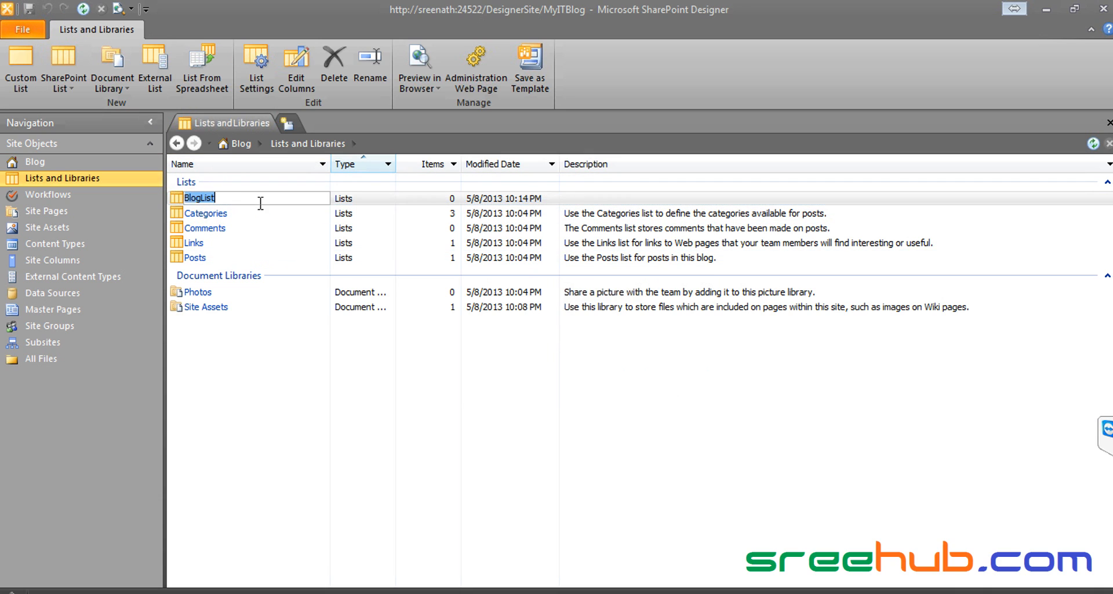
{"action": "key", "text": "Return"}
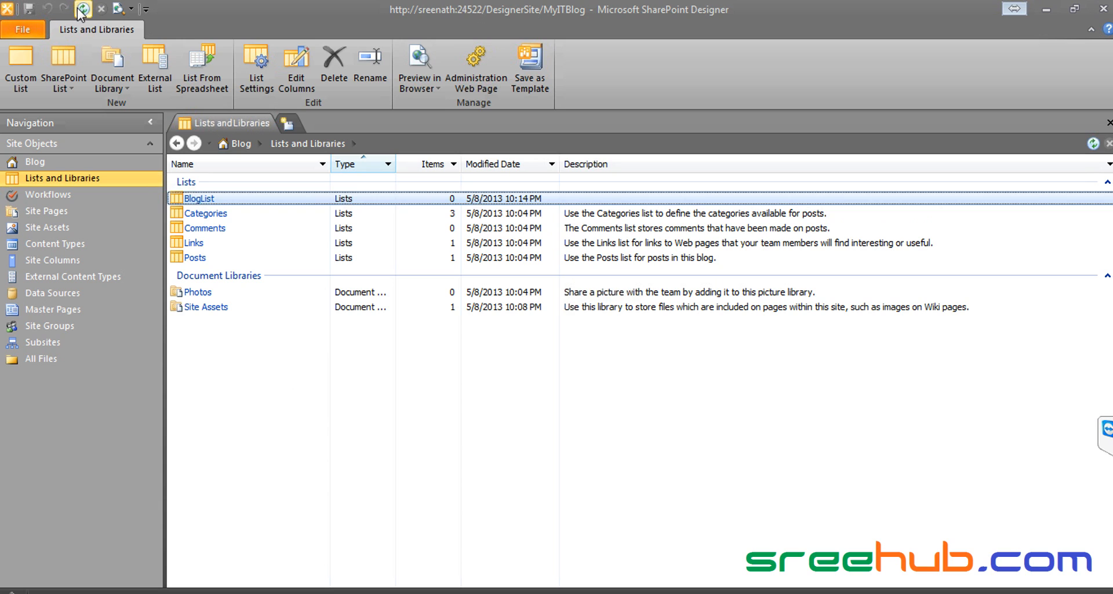
{"action": "left_click", "coordinate": [81, 9]}
{"action": "key", "text": "alt+Tab"}
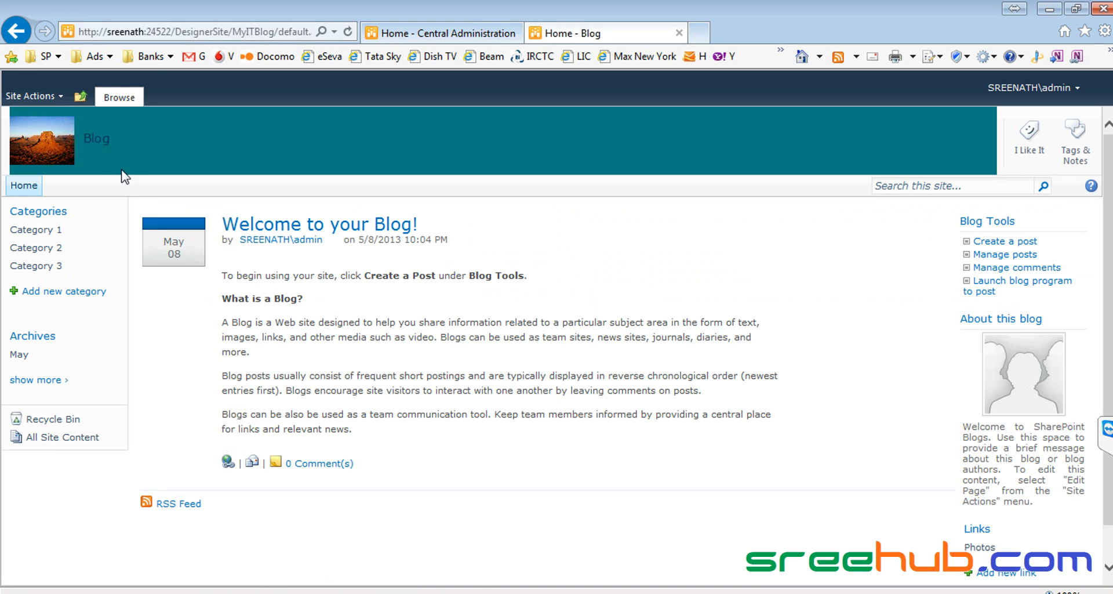
Step: Check that All Site Content lists BlogList with 0 items, then return to SharePoint Designer
{"action": "left_click", "coordinate": [96, 142]}
{"action": "left_click", "coordinate": [61, 438]}
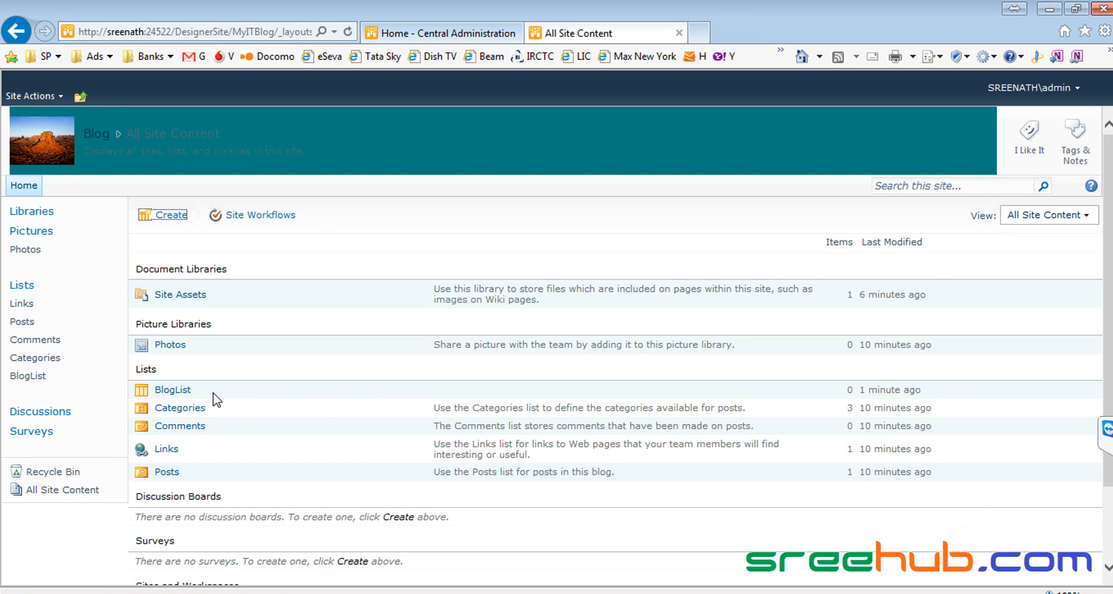
{"action": "double_click", "coordinate": [178, 390]}
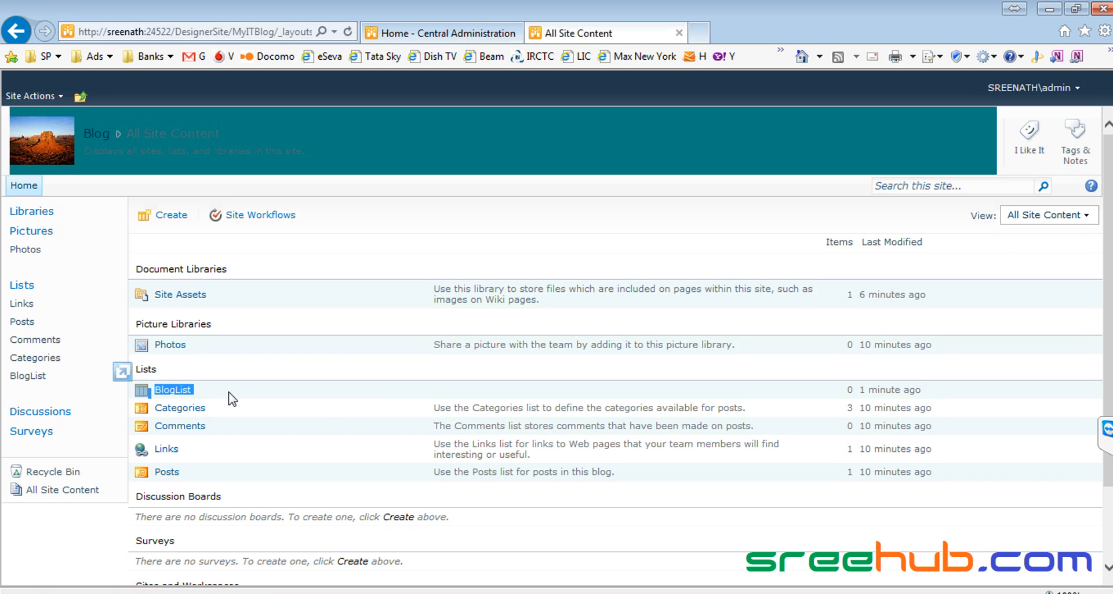
{"action": "key", "text": "alt+Tab"}
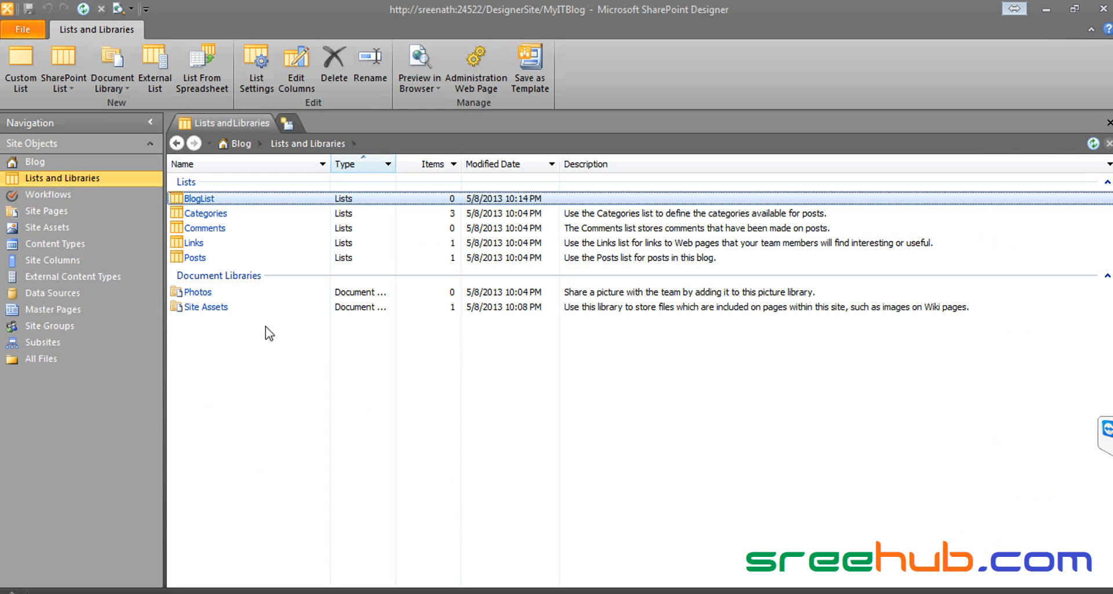
Step: Delete BlogList from its List Settings page, confirm with Yes, and switch to the browser
{"action": "left_click", "coordinate": [203, 198]}
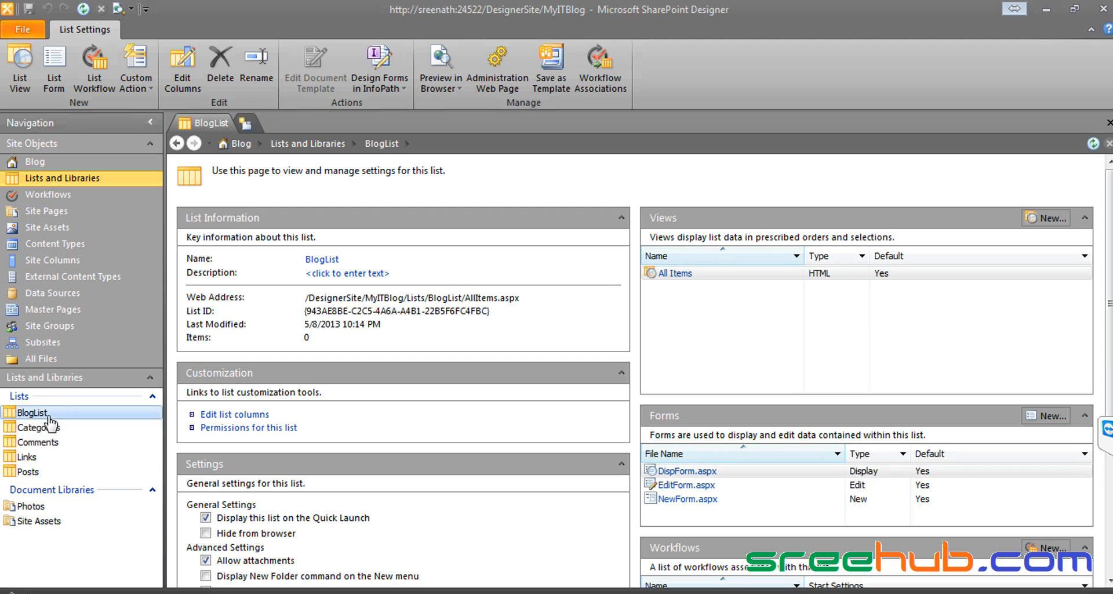
{"action": "left_click", "coordinate": [219, 74]}
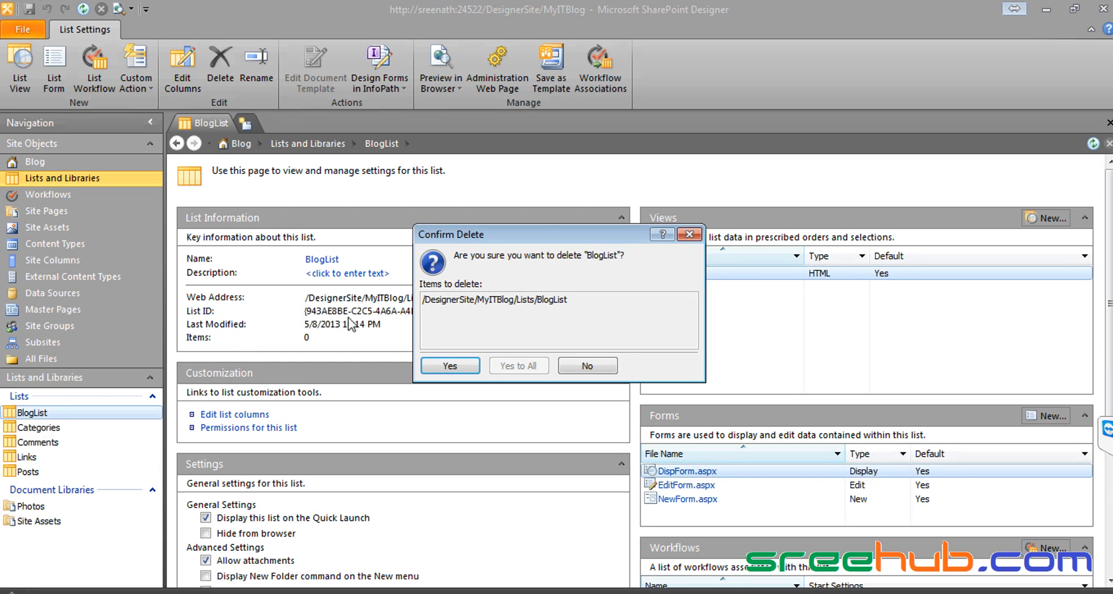
{"action": "left_click", "coordinate": [457, 367]}
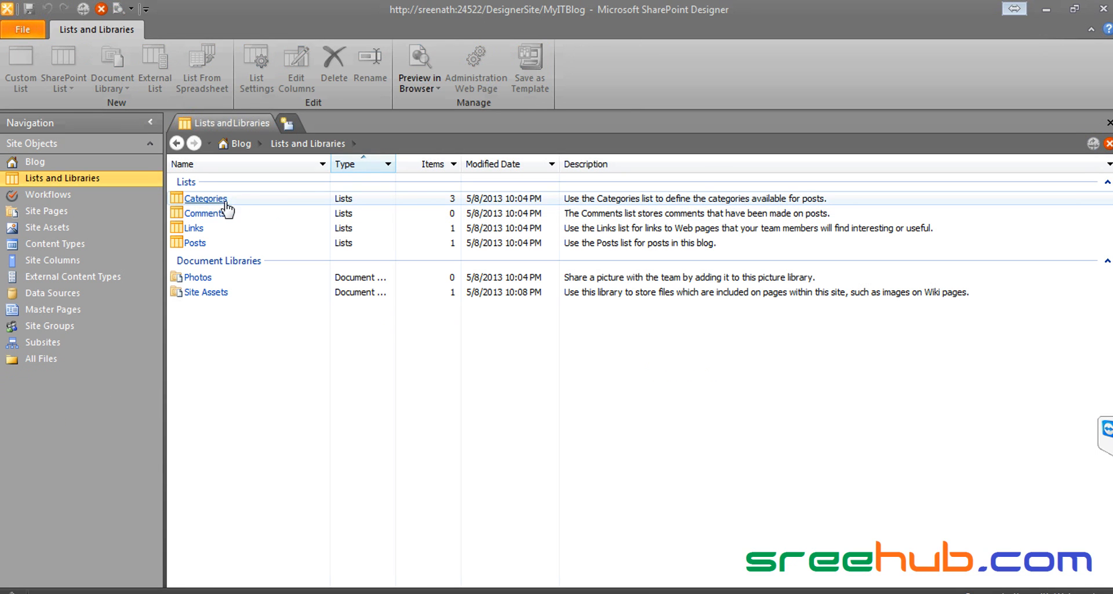
{"action": "key", "text": "alt+Tab"}
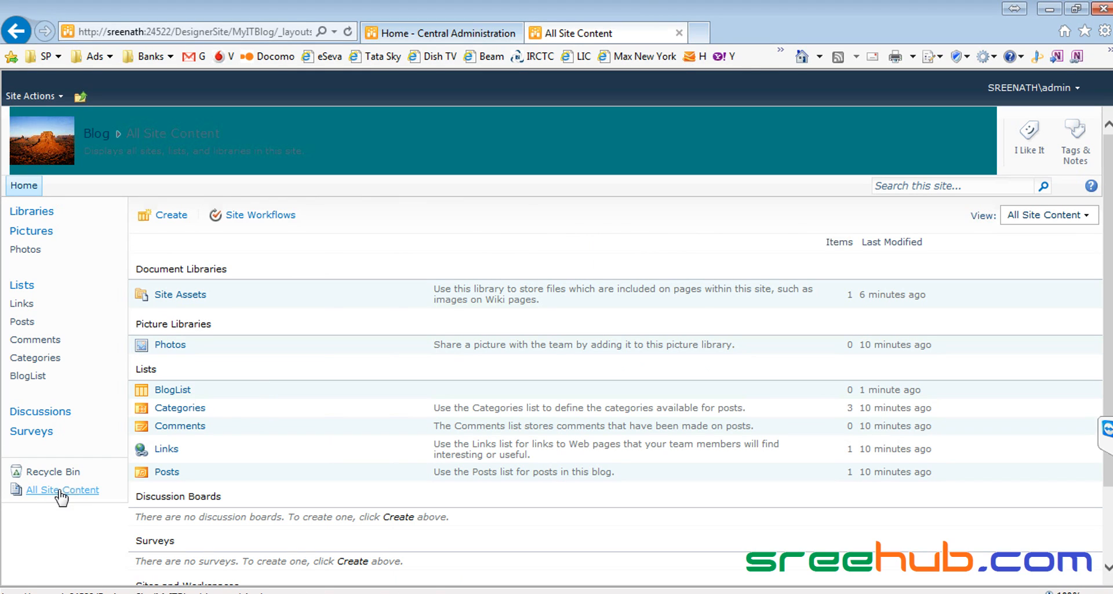
Step: Reload All Site Content to confirm BlogList no longer appears
{"action": "left_click", "coordinate": [61, 492]}
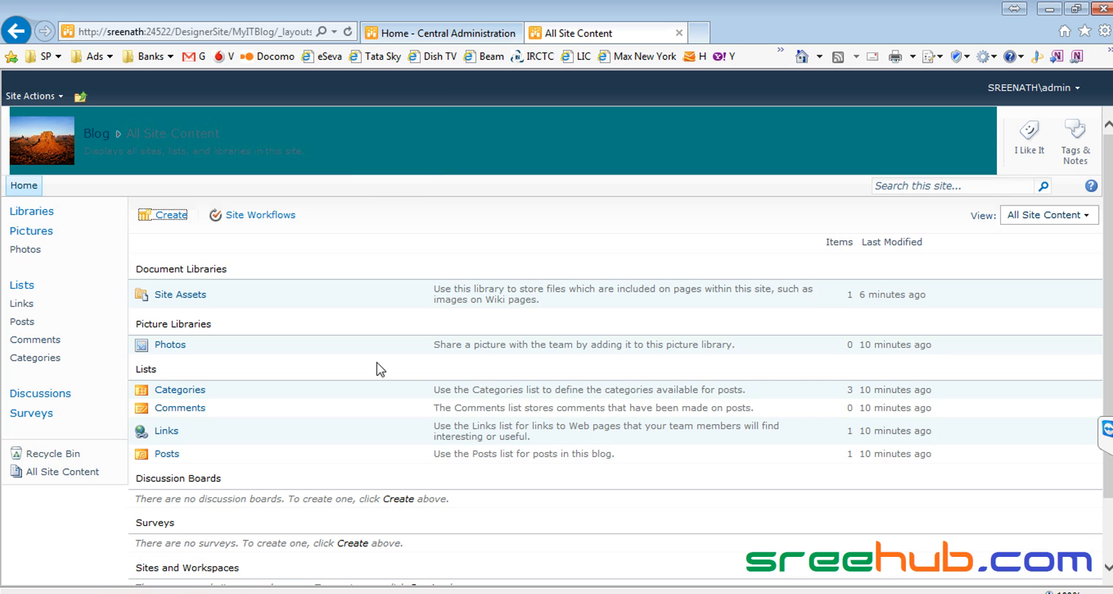
{"action": "left_click_drag", "start_coordinate": [340, 152], "coordinate": [183, 149]}
{"action": "left_click", "coordinate": [431, 178]}
Step: Navigate up to InfoITColl, visit the DesignerSite subsite, and go back up to InfoITColl
{"action": "left_click", "coordinate": [80, 96]}
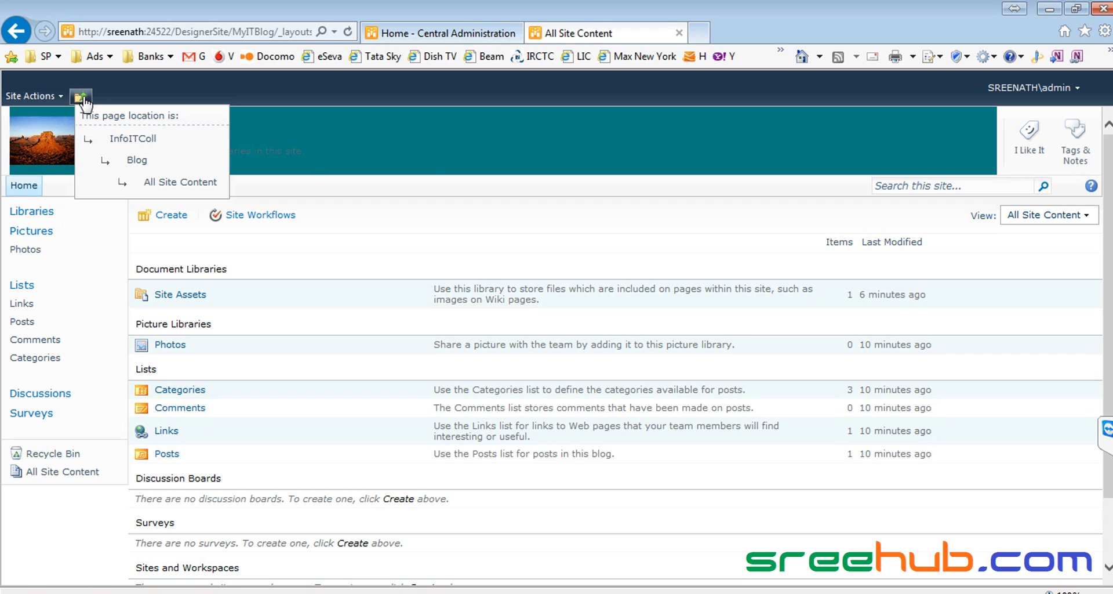
{"action": "left_click", "coordinate": [132, 139]}
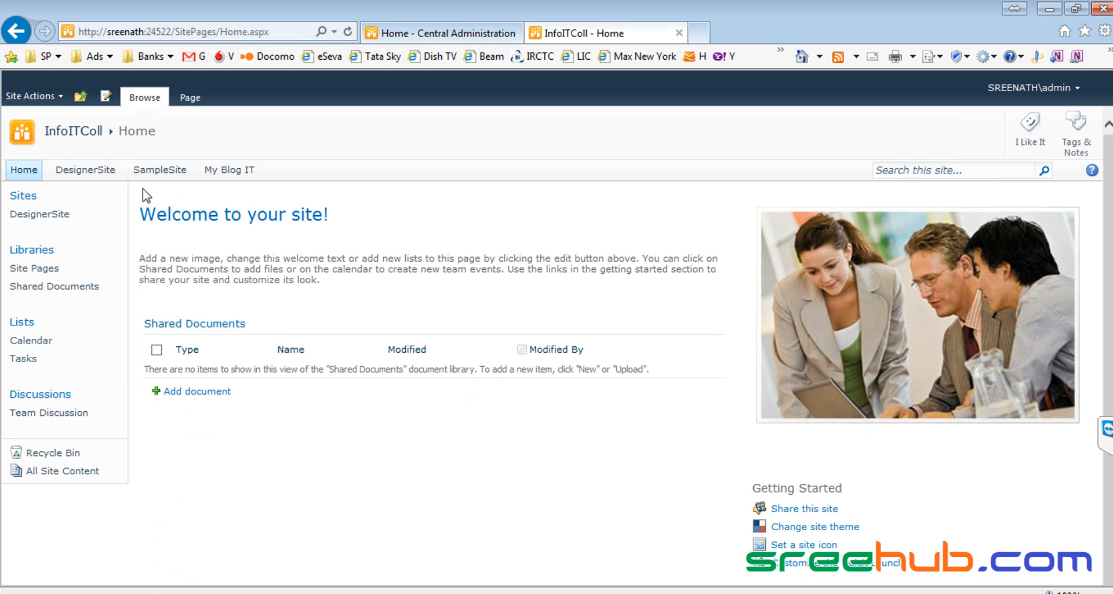
{"action": "left_click", "coordinate": [76, 173]}
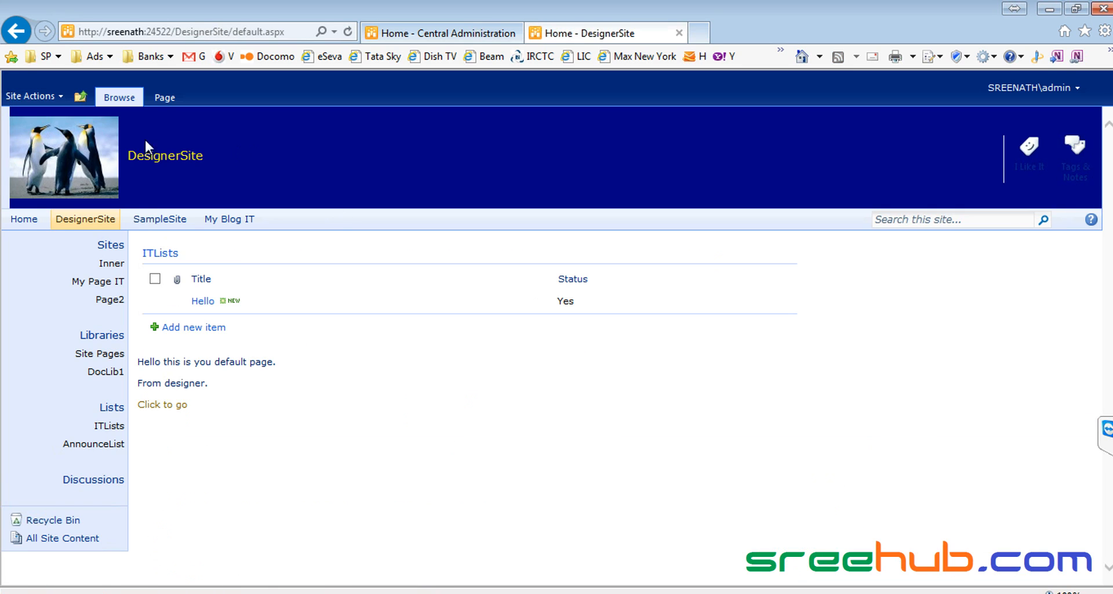
{"action": "left_click", "coordinate": [80, 99]}
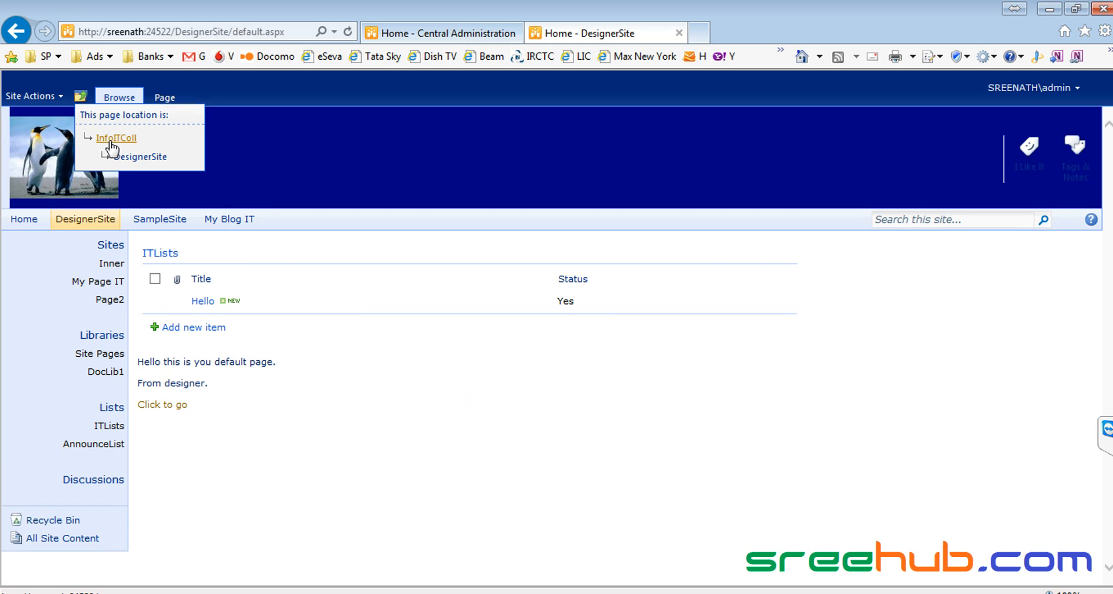
{"action": "left_click", "coordinate": [110, 141]}
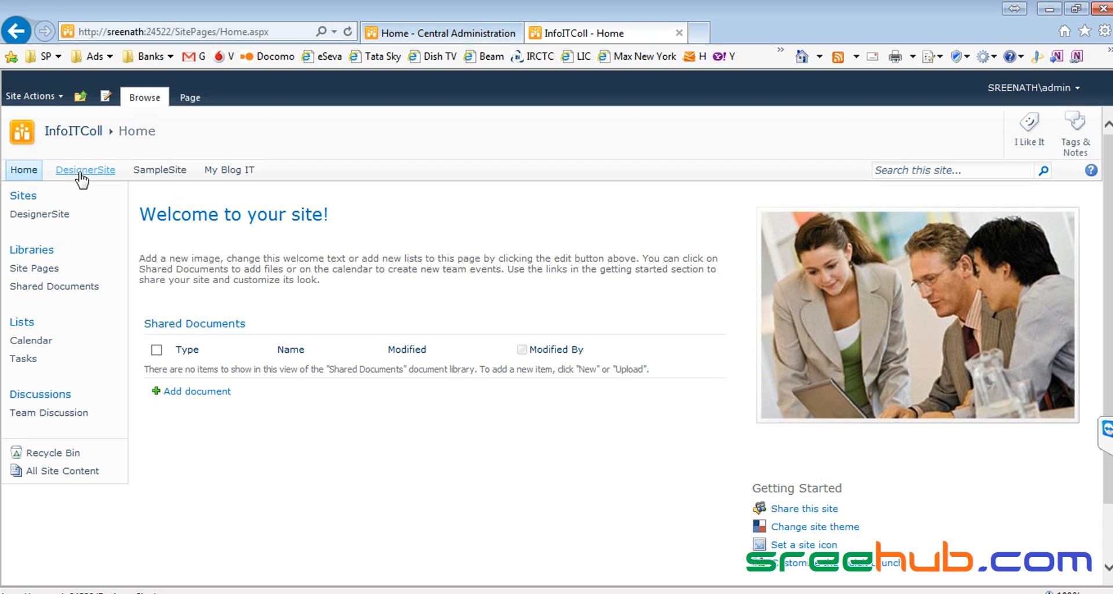
Step: Open the My Blog IT blog site from the top link bar
{"action": "left_click_drag", "start_coordinate": [274, 174], "coordinate": [204, 174]}
{"action": "left_click", "coordinate": [176, 131]}
{"action": "left_click_drag", "start_coordinate": [154, 141], "coordinate": [59, 141]}
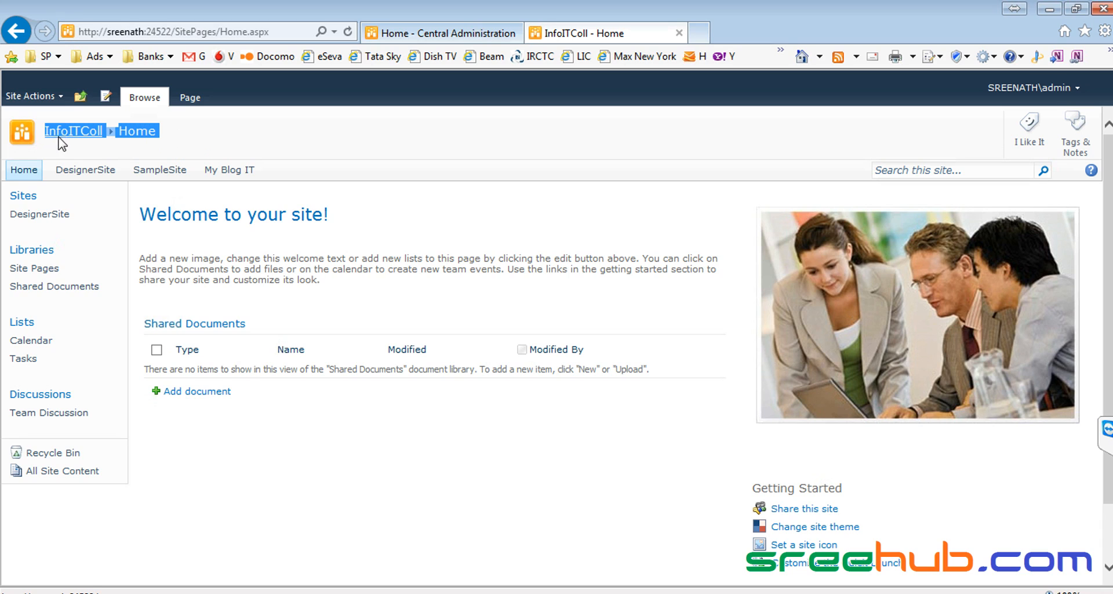
{"action": "left_click", "coordinate": [203, 141]}
{"action": "left_click_drag", "start_coordinate": [264, 172], "coordinate": [202, 172]}
{"action": "left_click", "coordinate": [229, 145]}
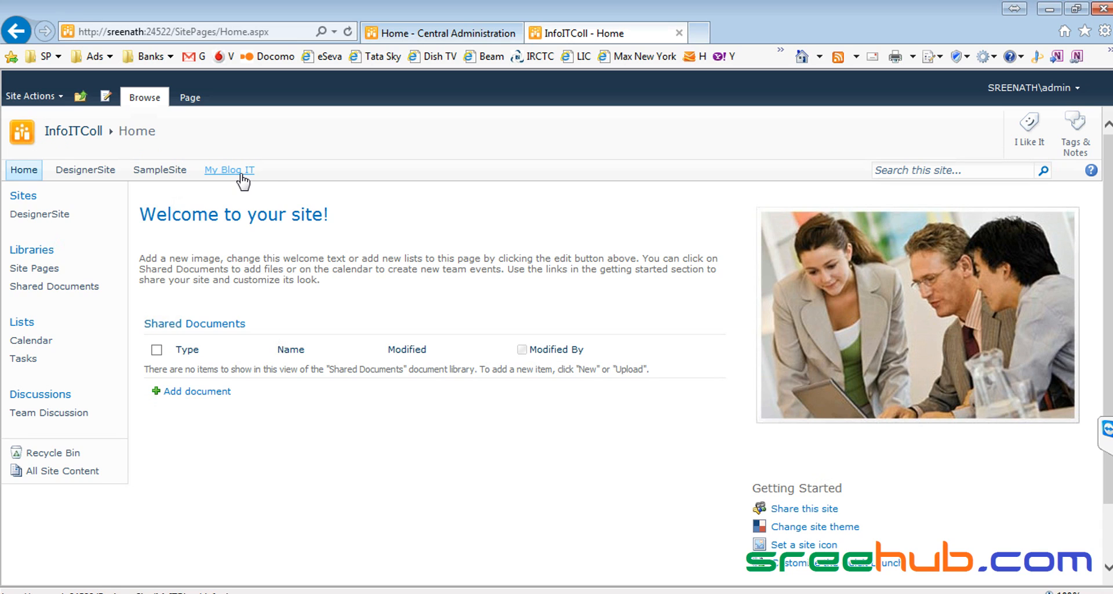
{"action": "left_click_drag", "start_coordinate": [276, 172], "coordinate": [204, 171]}
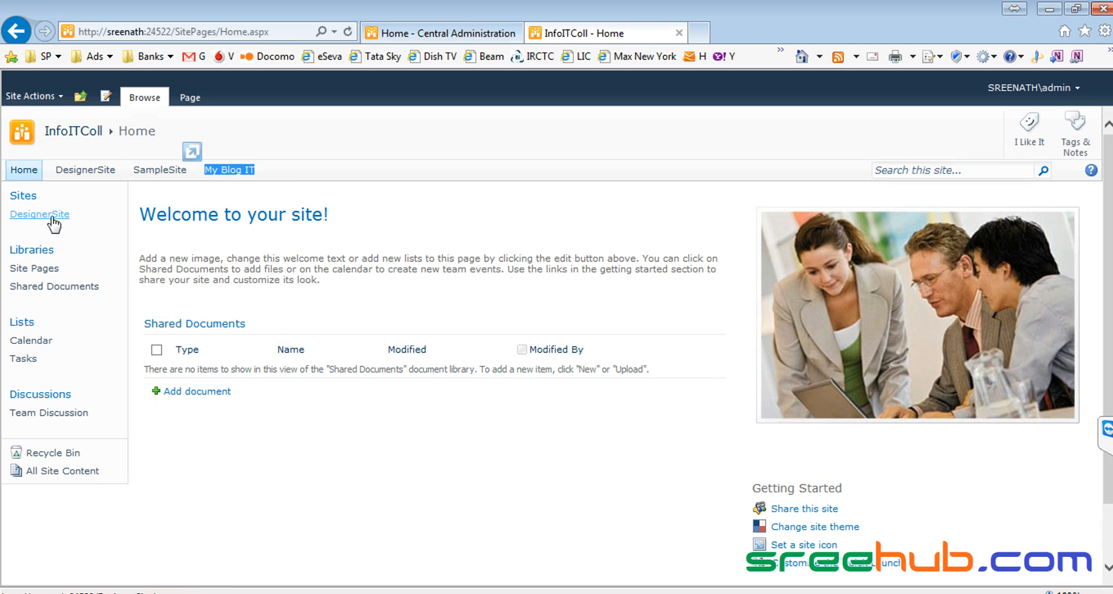
{"action": "left_click", "coordinate": [229, 170]}
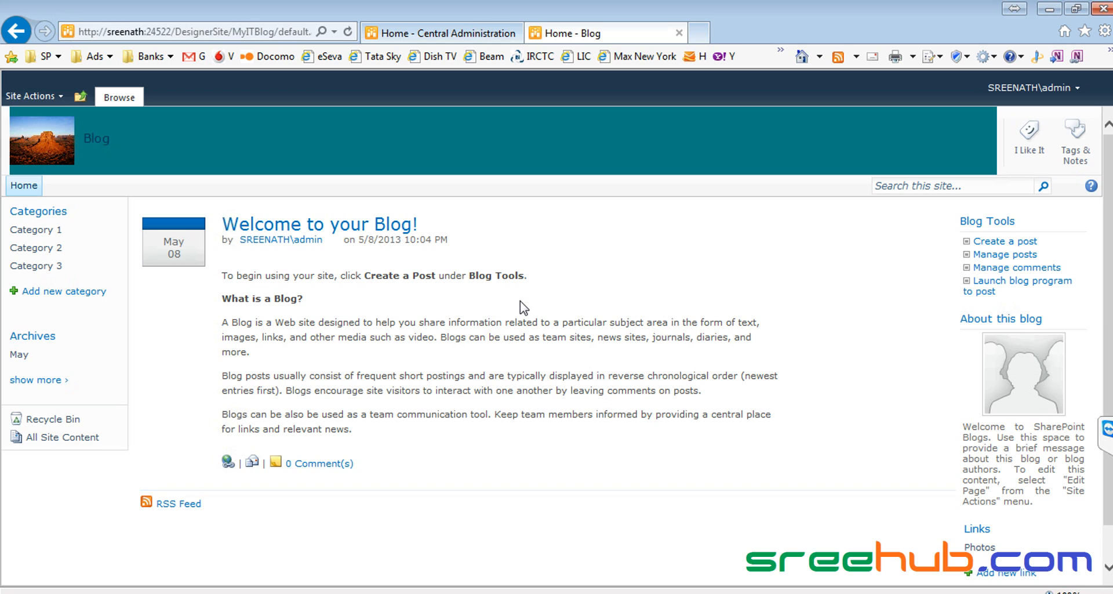
Step: Read over the welcome post's intro text, then switch back to SharePoint Designer
{"action": "left_click_drag", "start_coordinate": [359, 434], "coordinate": [242, 288]}
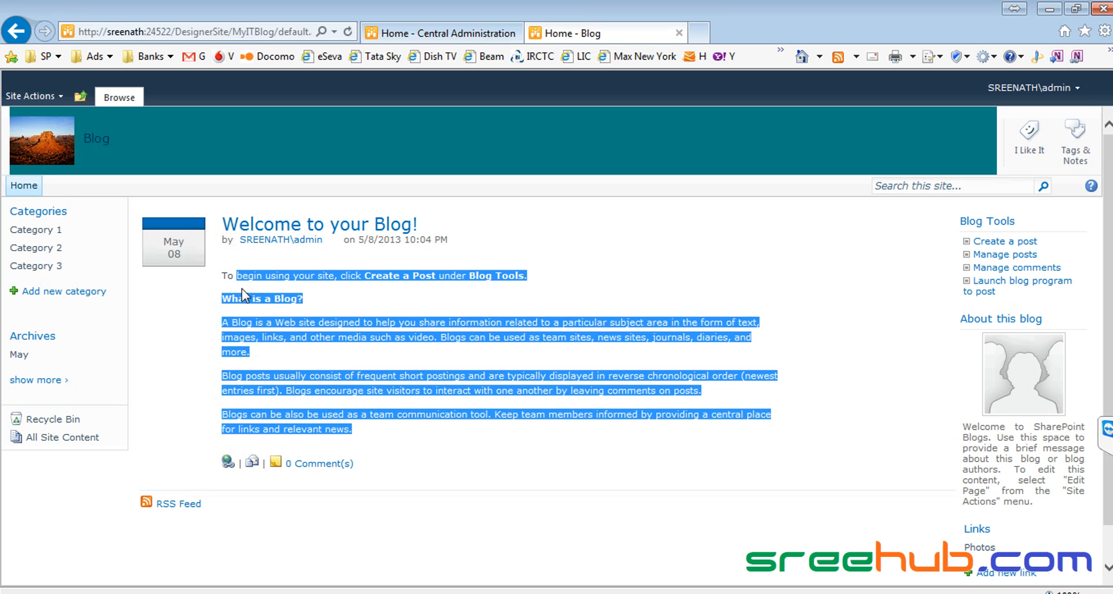
{"action": "left_click", "coordinate": [288, 288]}
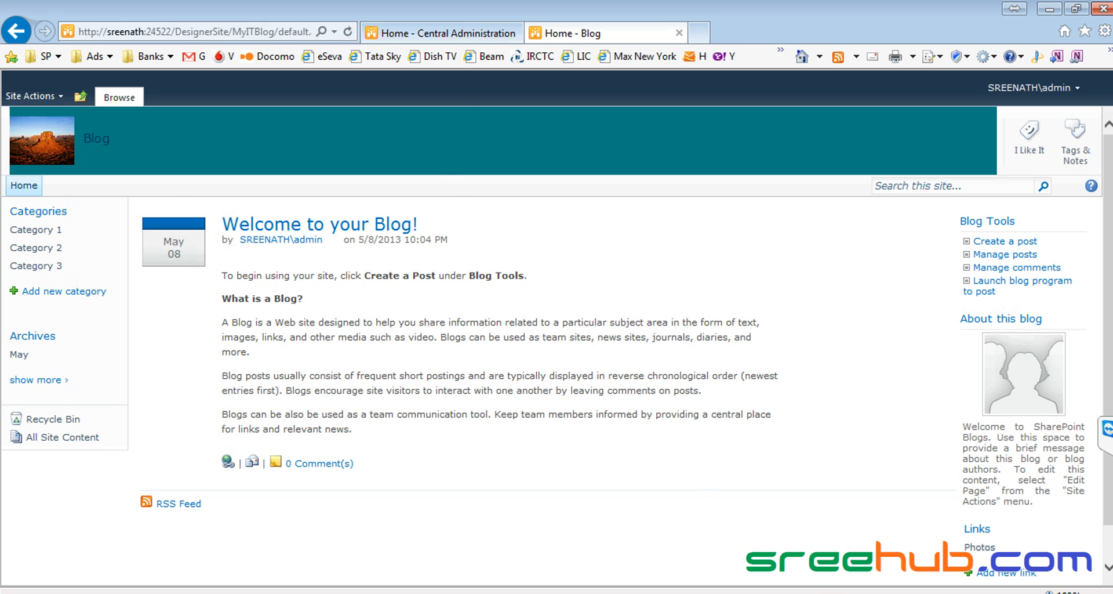
{"action": "left_click", "coordinate": [827, 592]}
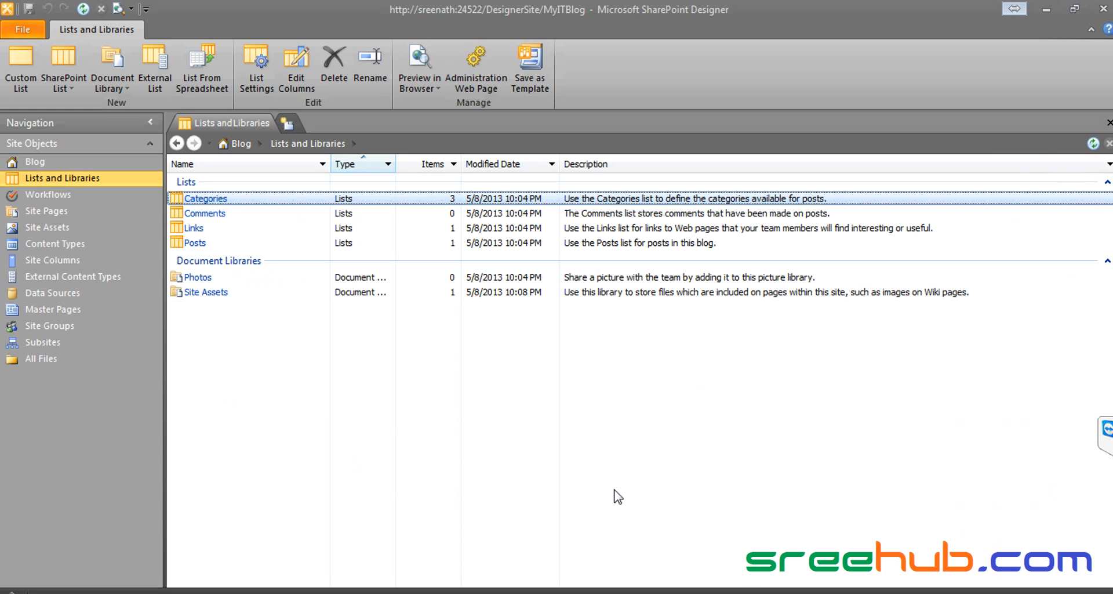
Step: View the Blog's Site Groups and Master Pages, including MyMaster.master, then close SharePoint Designer
{"action": "left_click", "coordinate": [89, 329]}
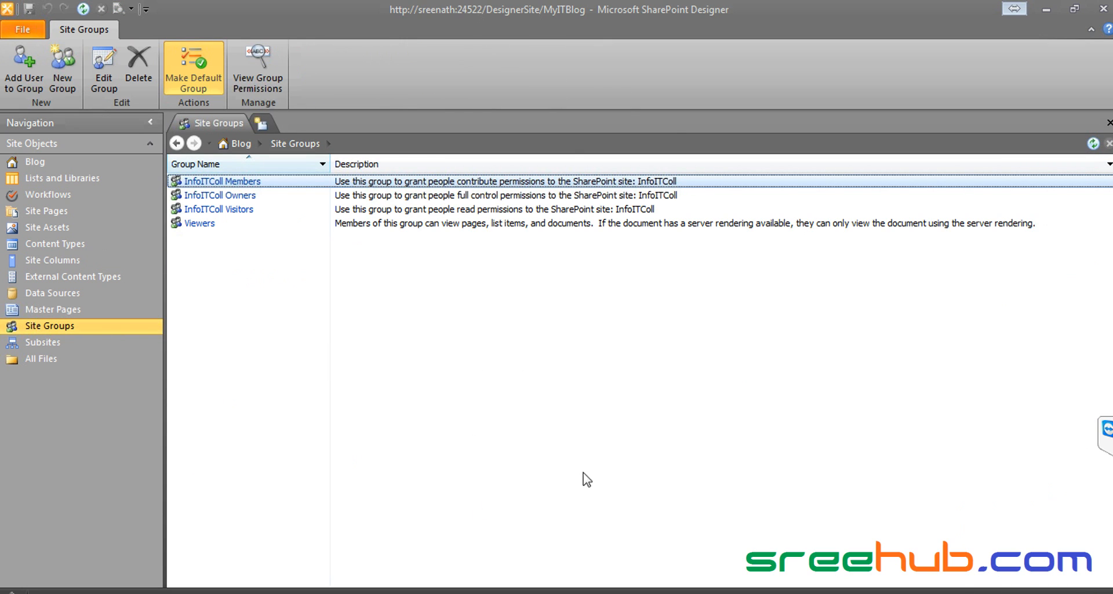
{"action": "left_click", "coordinate": [68, 309]}
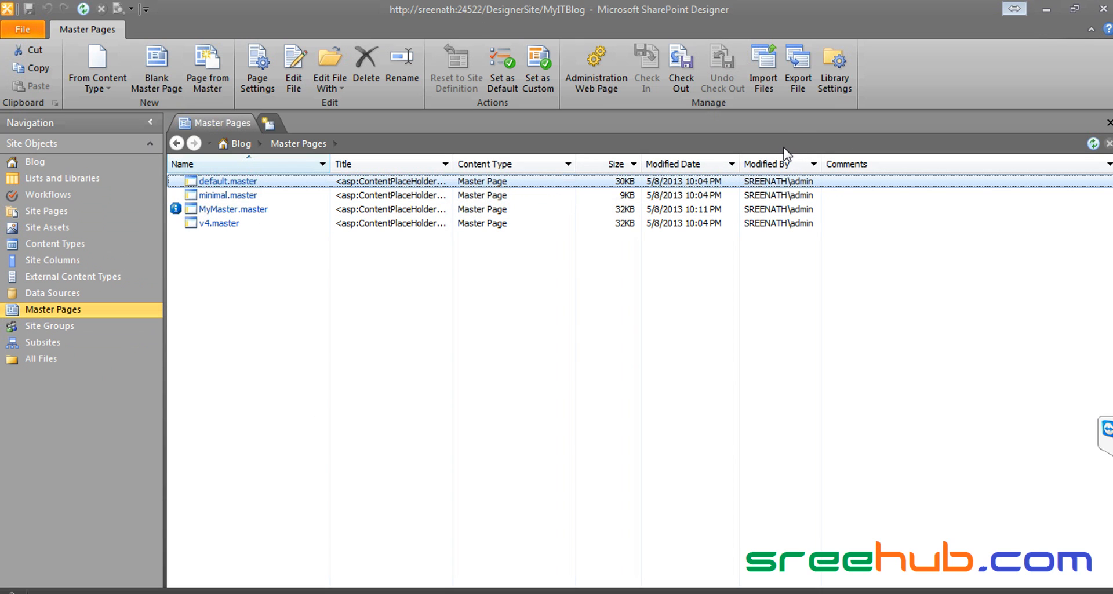
{"action": "left_click", "coordinate": [660, 316]}
{"action": "left_click", "coordinate": [1104, 8]}
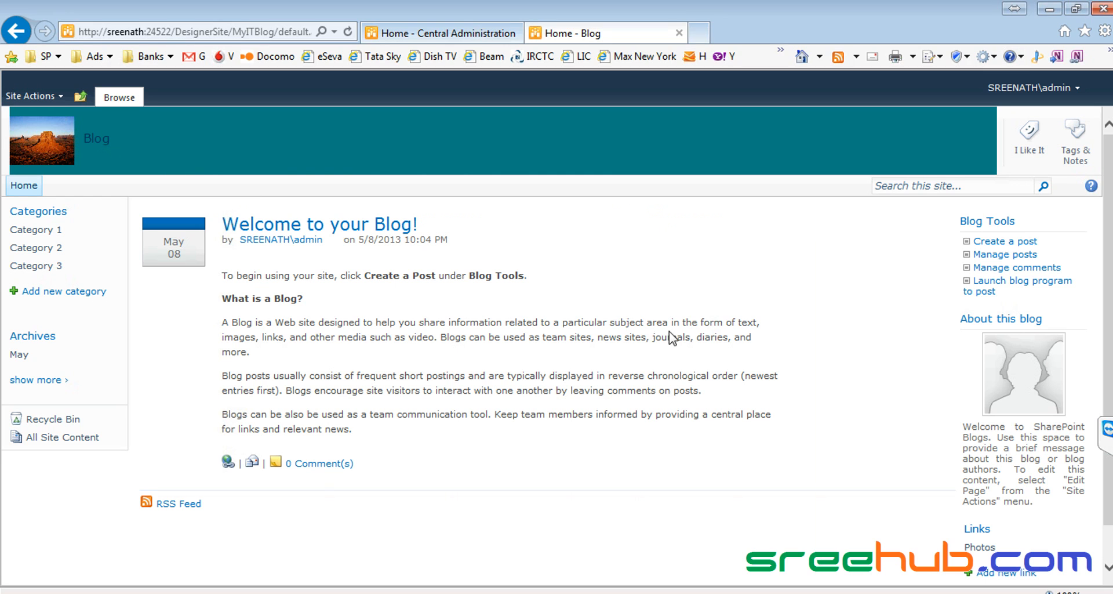
Step: Go up to InfoITColl, visit DesignerSite, return to InfoITColl, and open Site Actions
{"action": "left_click", "coordinate": [84, 97]}
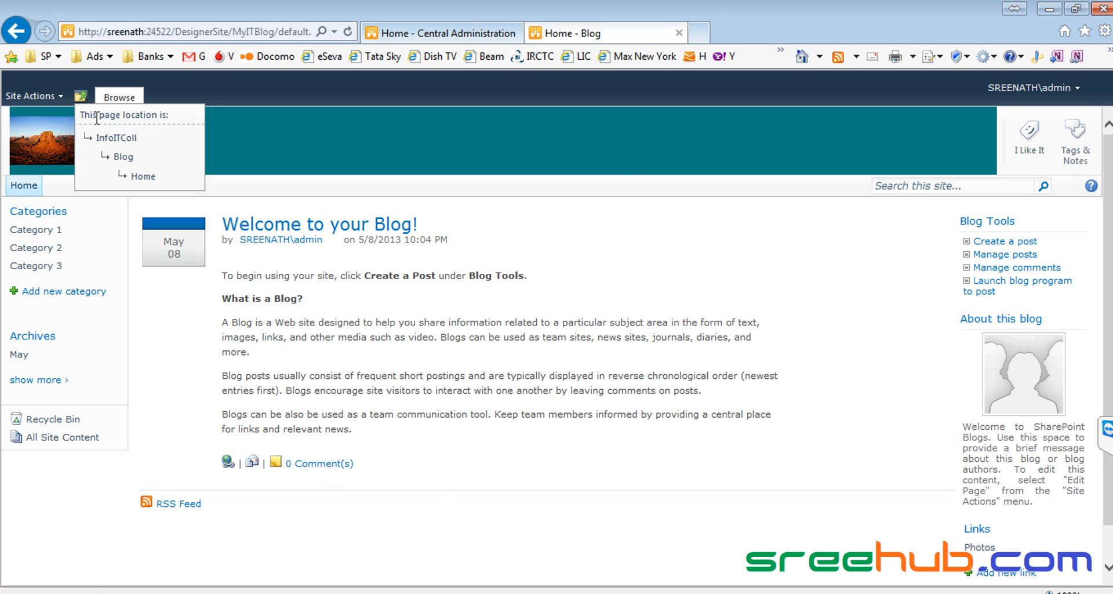
{"action": "left_click", "coordinate": [116, 136]}
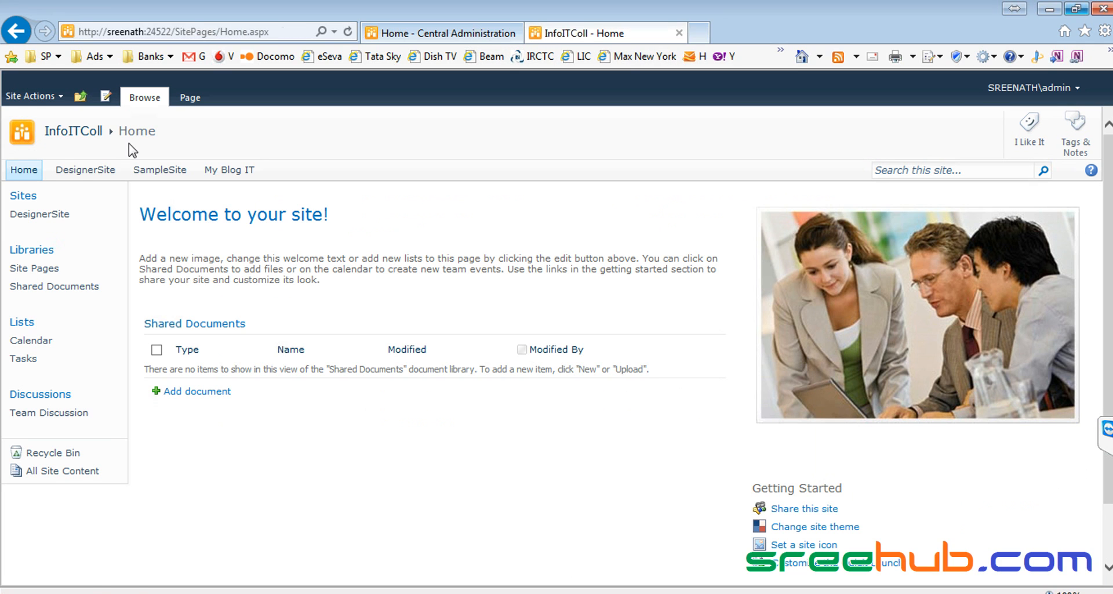
{"action": "left_click", "coordinate": [83, 174]}
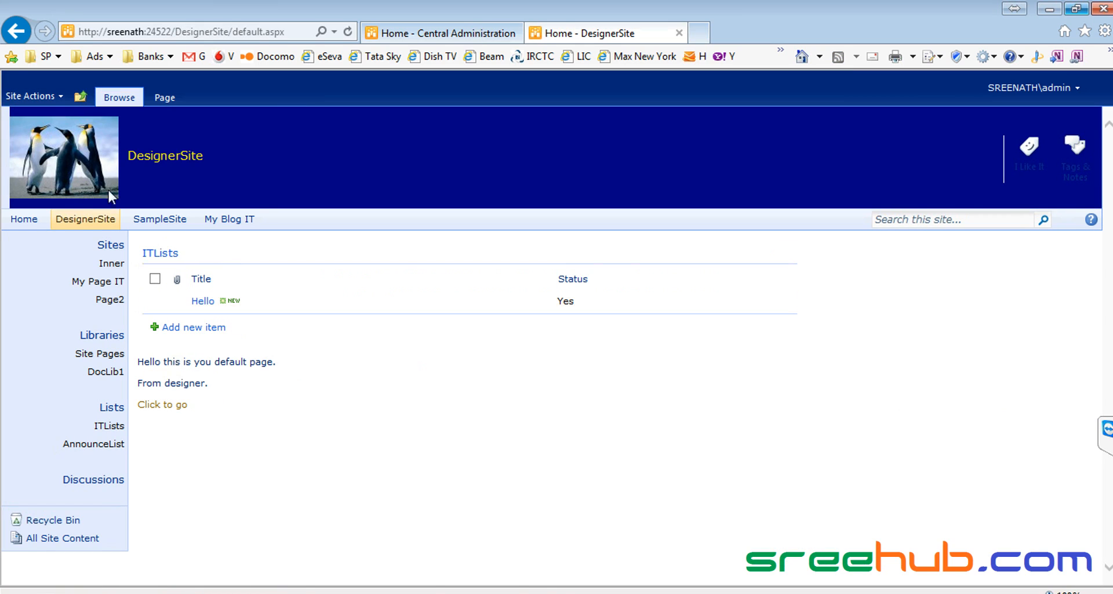
{"action": "left_click", "coordinate": [81, 95]}
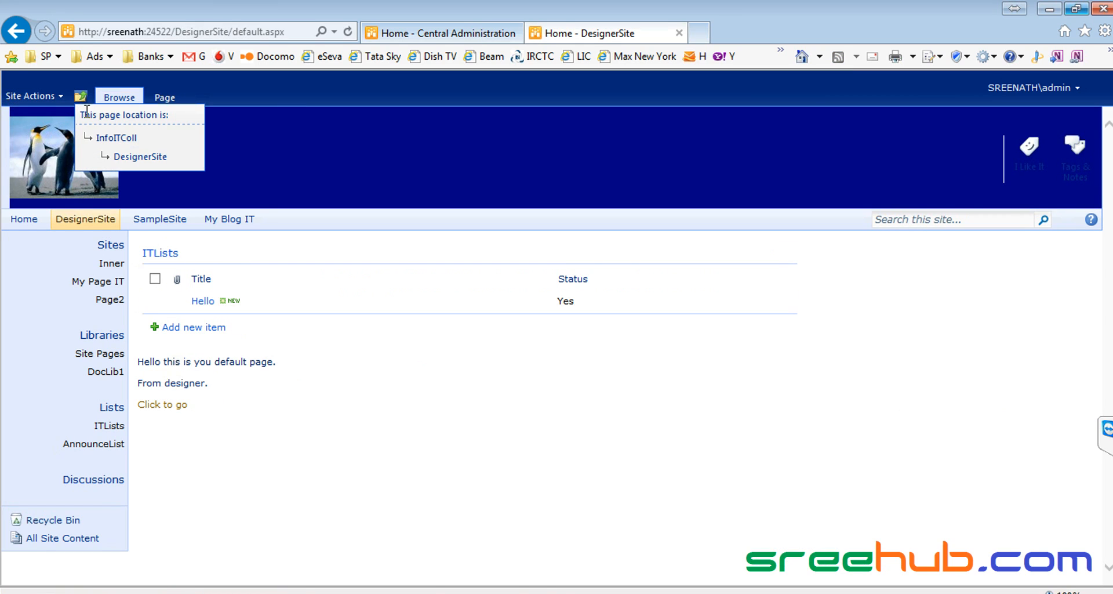
{"action": "left_click", "coordinate": [115, 139]}
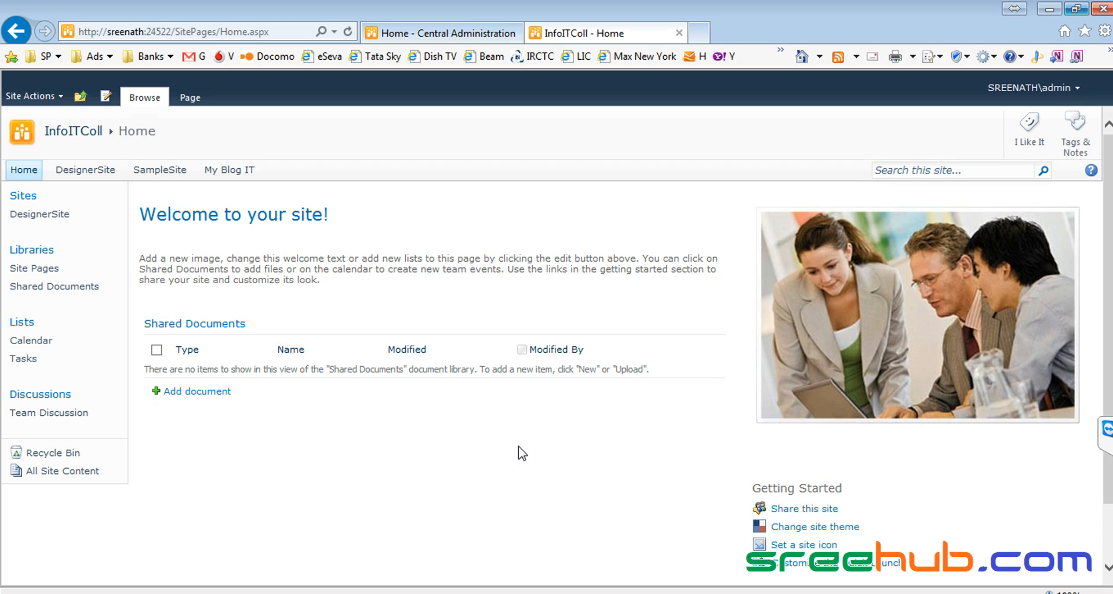
{"action": "left_click", "coordinate": [32, 97]}
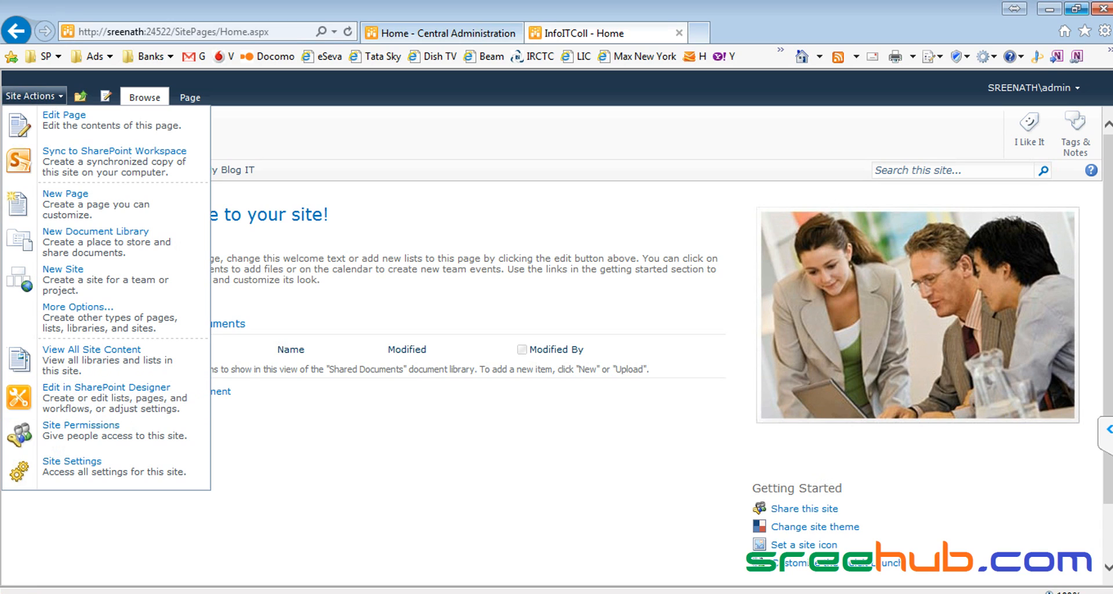
Step: Dismiss the Site Actions menu so InfoITColl's home page shows Home, DesignerSite, SampleSite and My Blog IT links
{"action": "left_click", "coordinate": [1106, 429]}
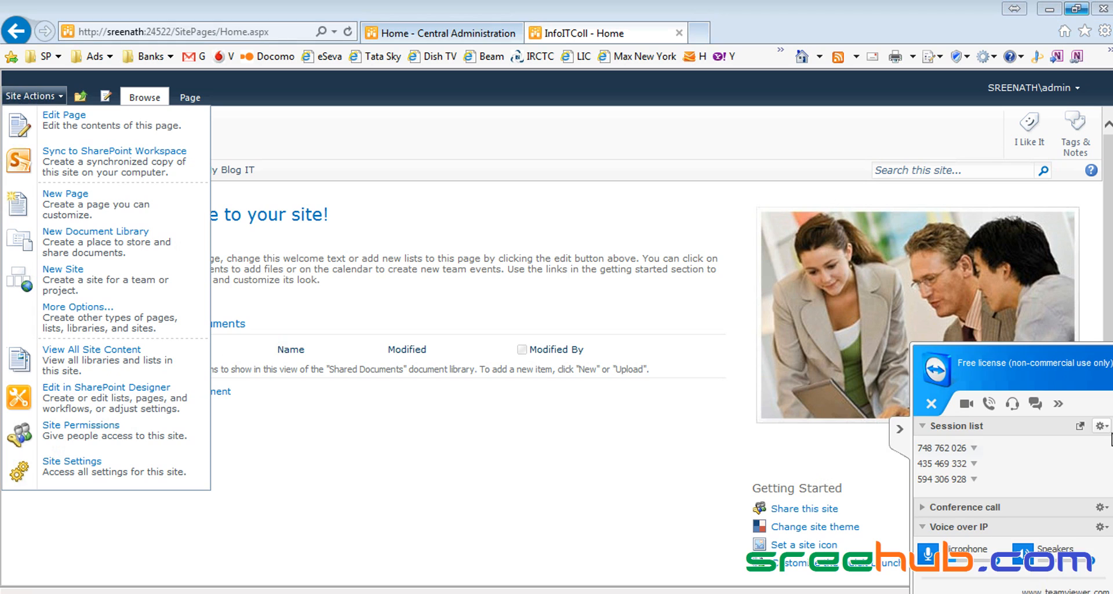
{"action": "left_click", "coordinate": [636, 434]}
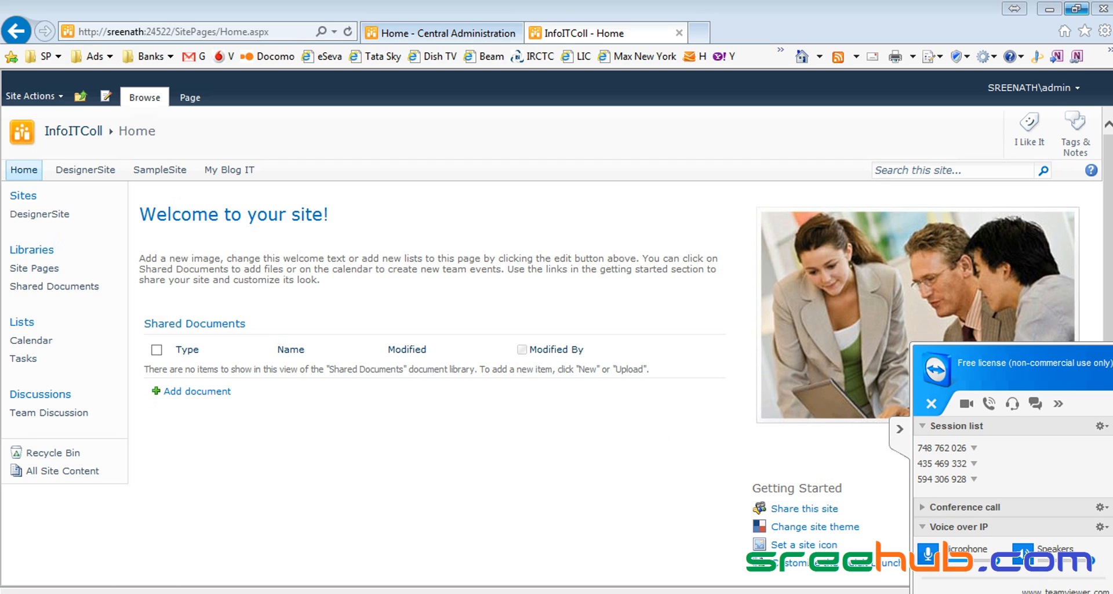
{"action": "right_click", "coordinate": [957, 593]}
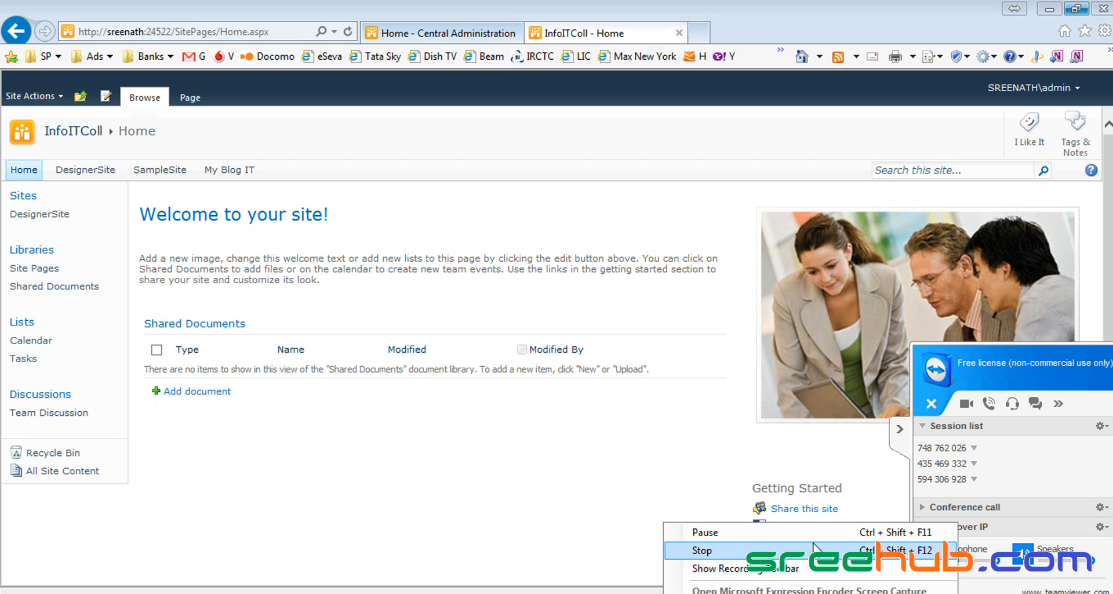